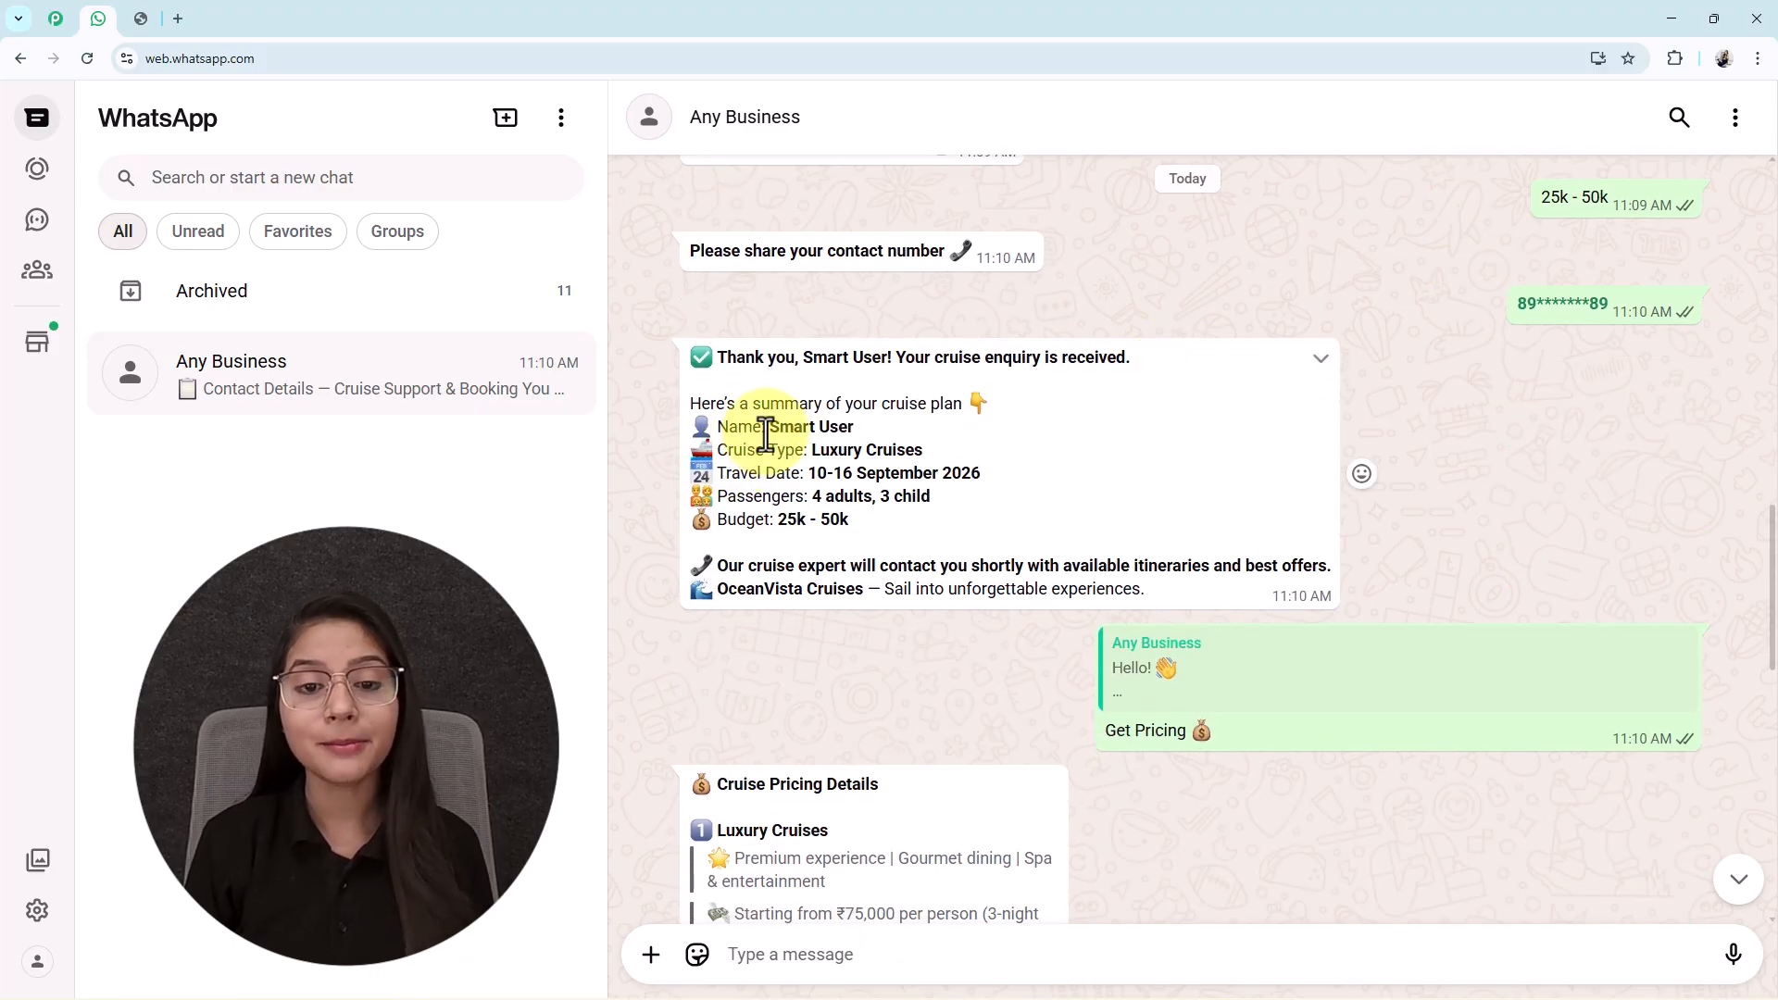
Review the WhatsApp test chat's enquiry summary, cruise pricing and contact-detail replies.
drag(775, 433, 959, 461)
scroll(963, 475, up, 4)
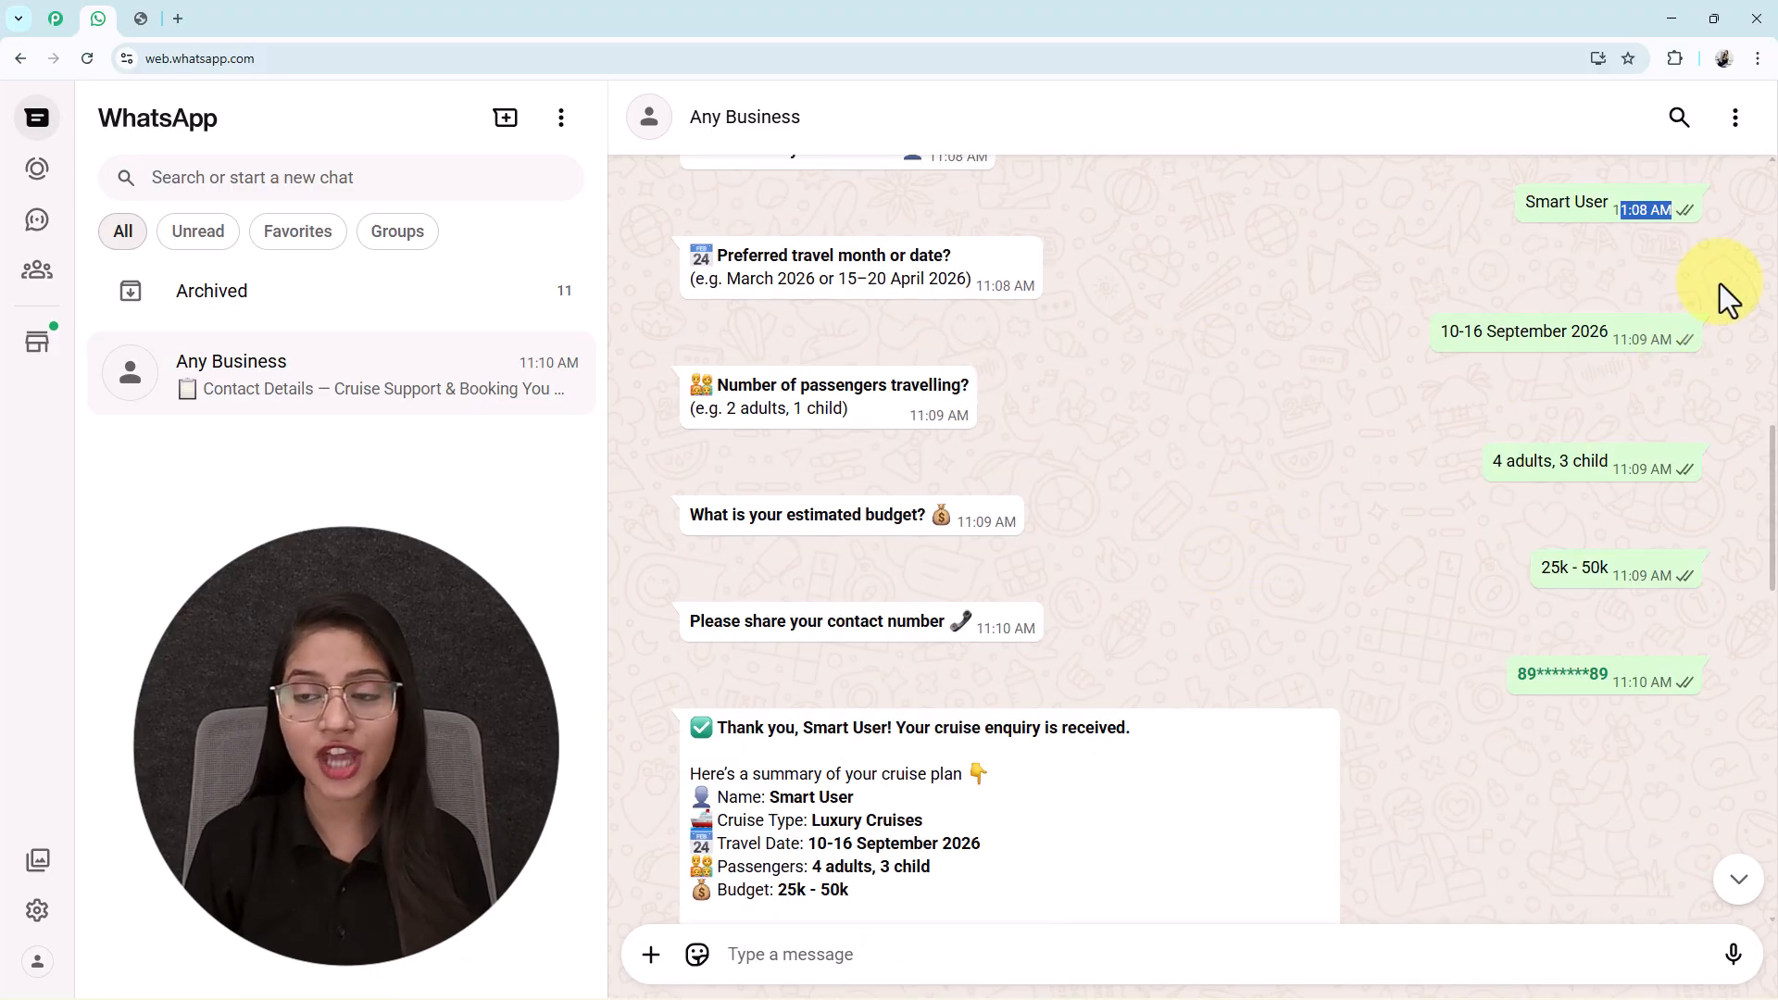
triple_click(1575, 201)
click(841, 817)
scroll(882, 802, down, 12)
scroll(1029, 702, up, 3)
scroll(898, 445, down, 7)
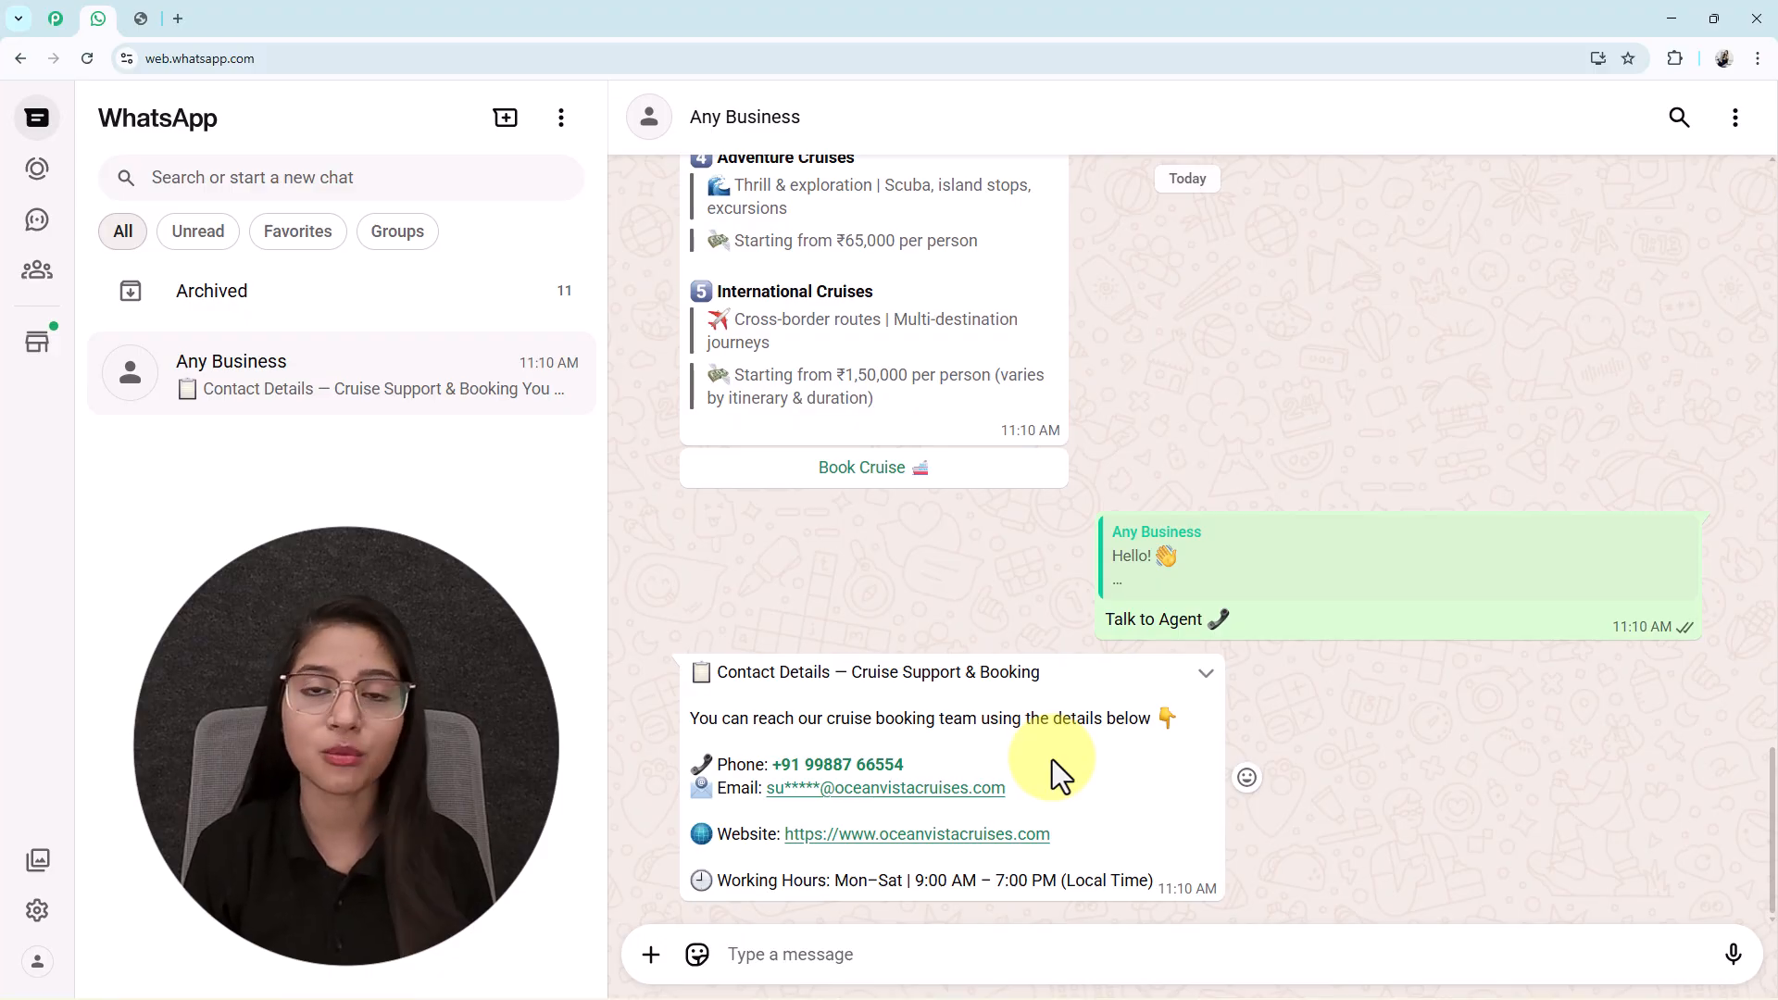
scroll(1052, 760, up, 8)
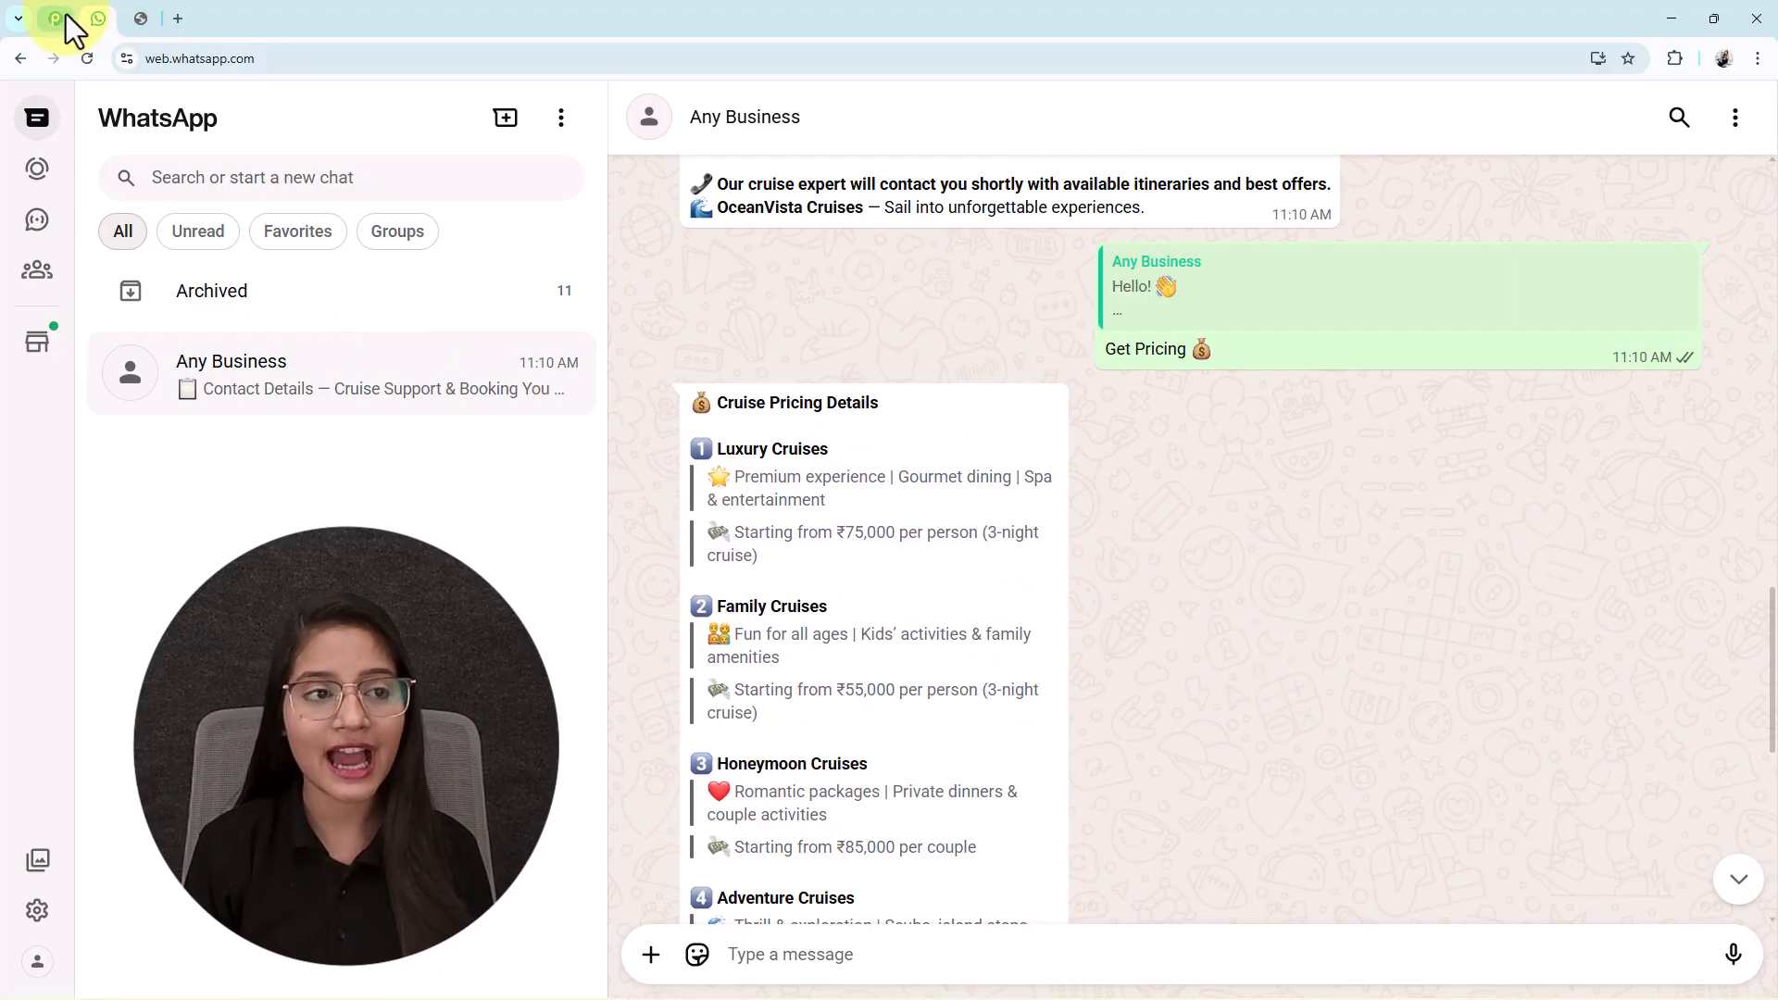
Check the chat once more, then bring up the cruise-booking flow in Pabbly Chatflow.
click(68, 16)
click(96, 17)
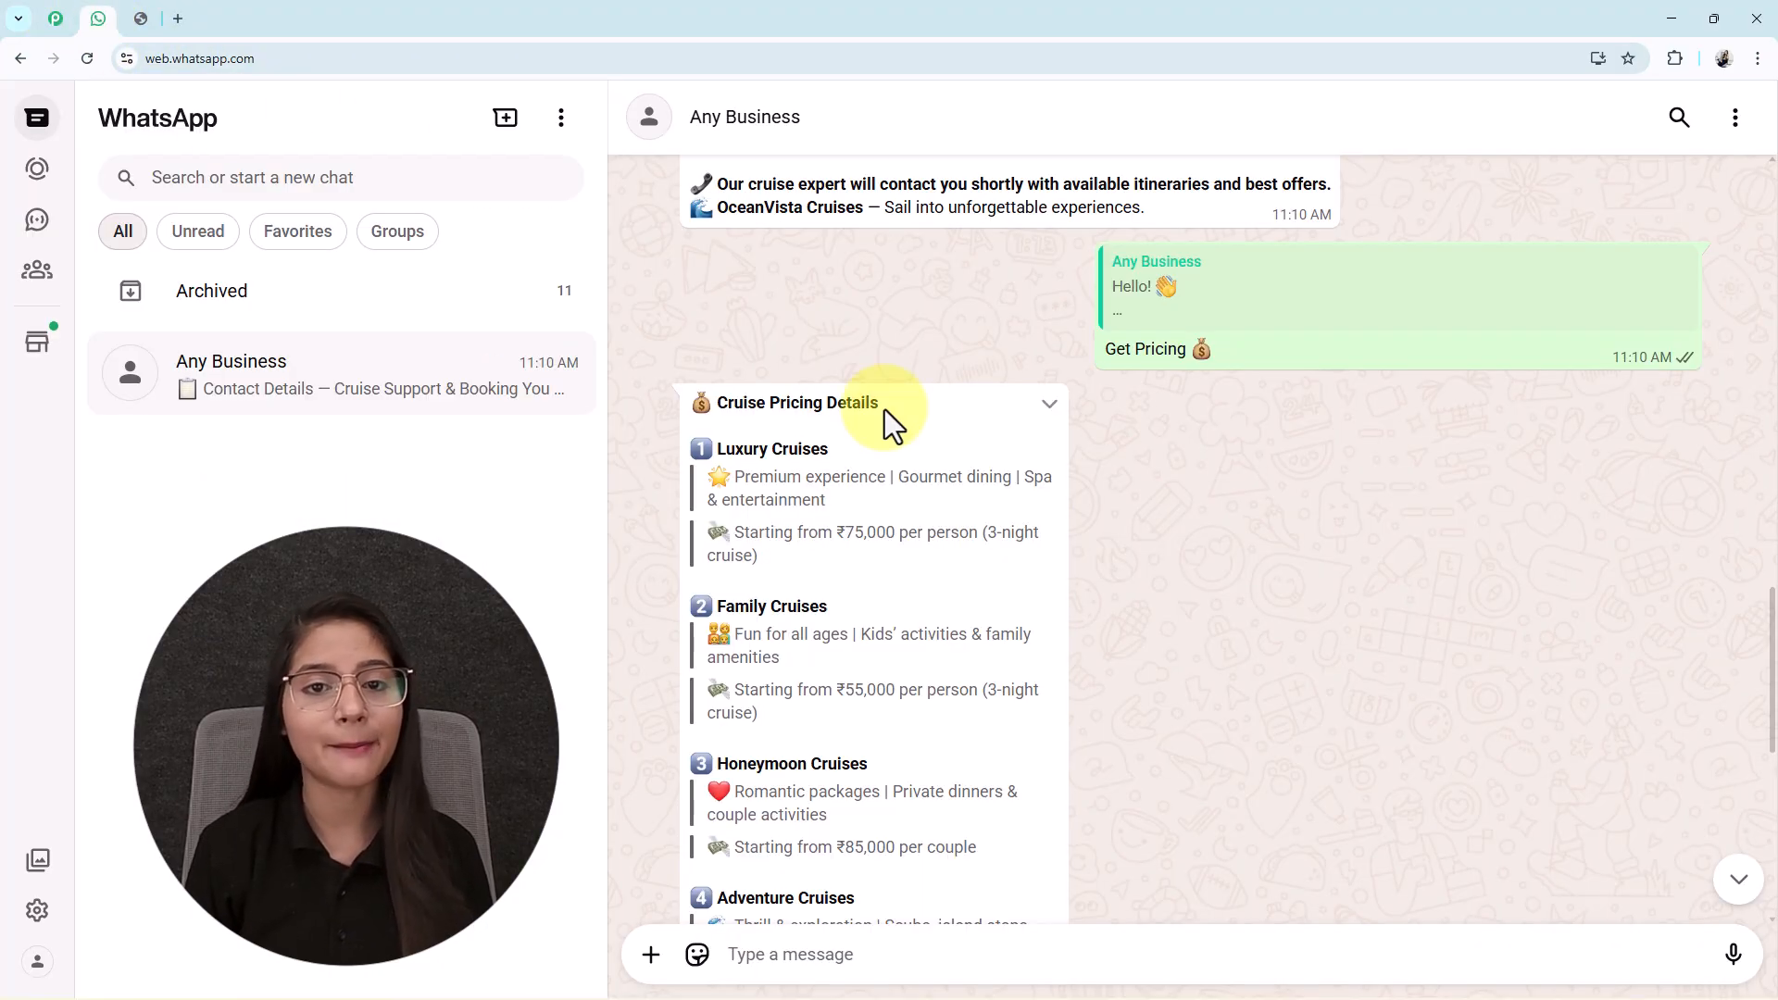
scroll(886, 409, up, 4)
scroll(883, 408, down, 7)
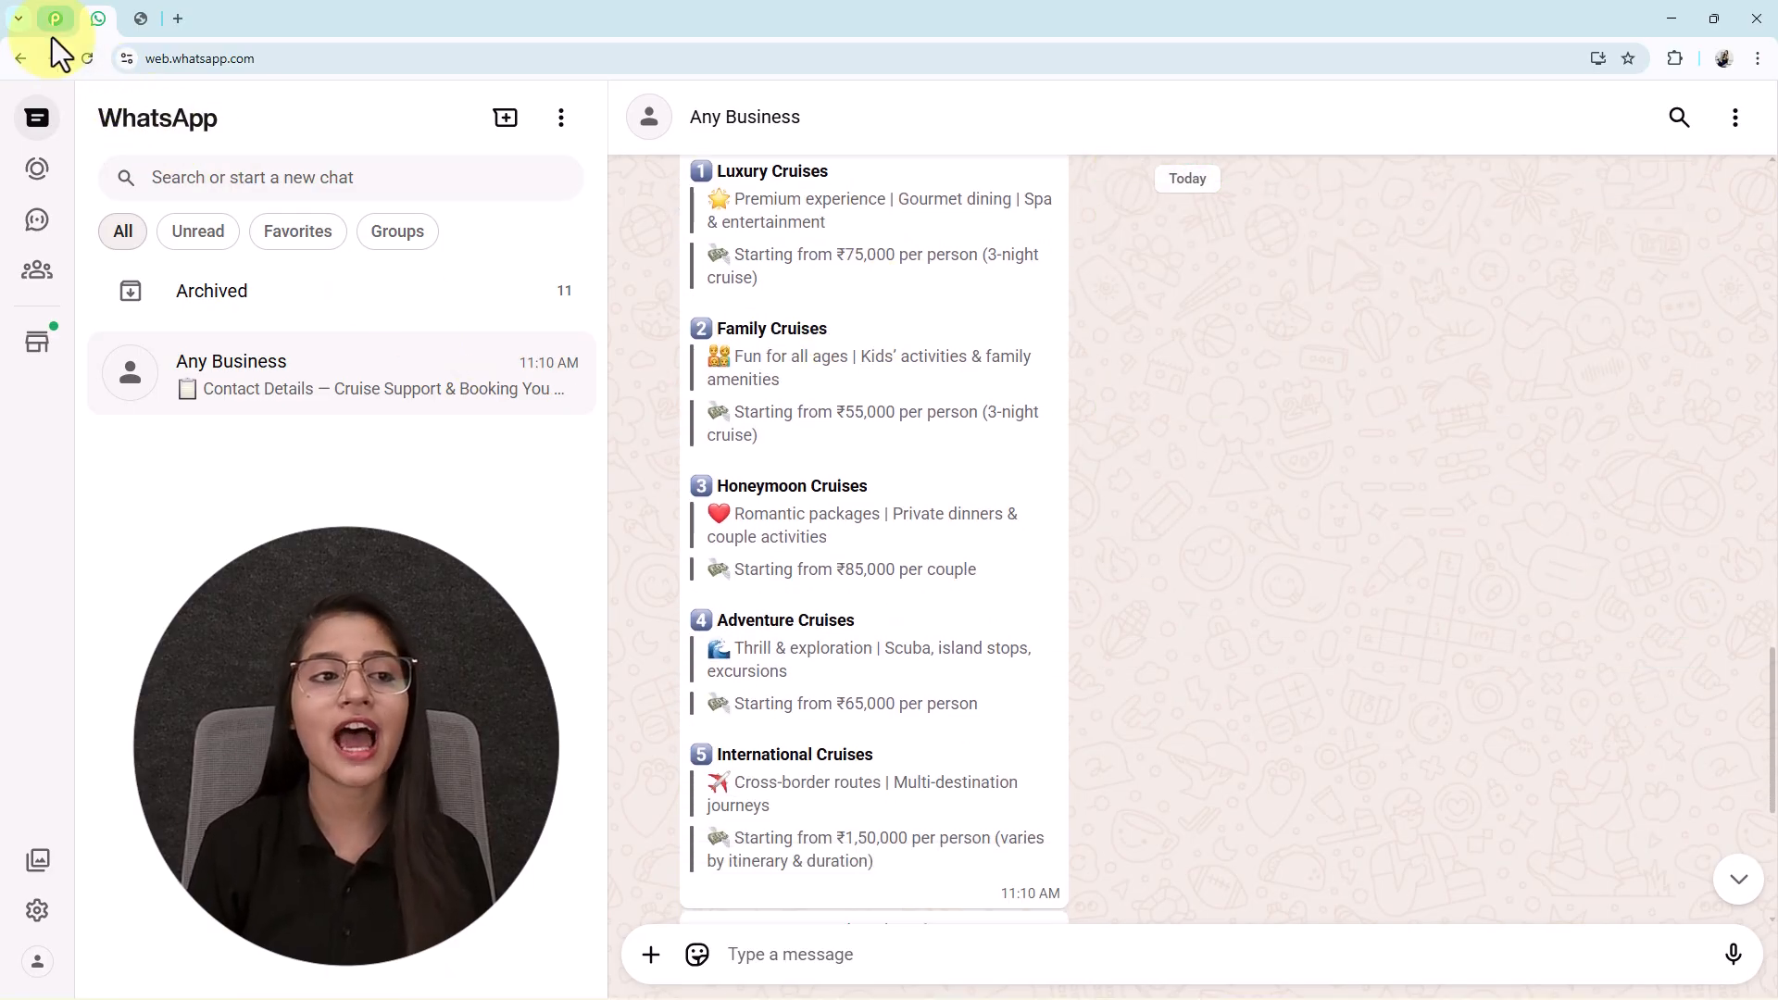
click(54, 25)
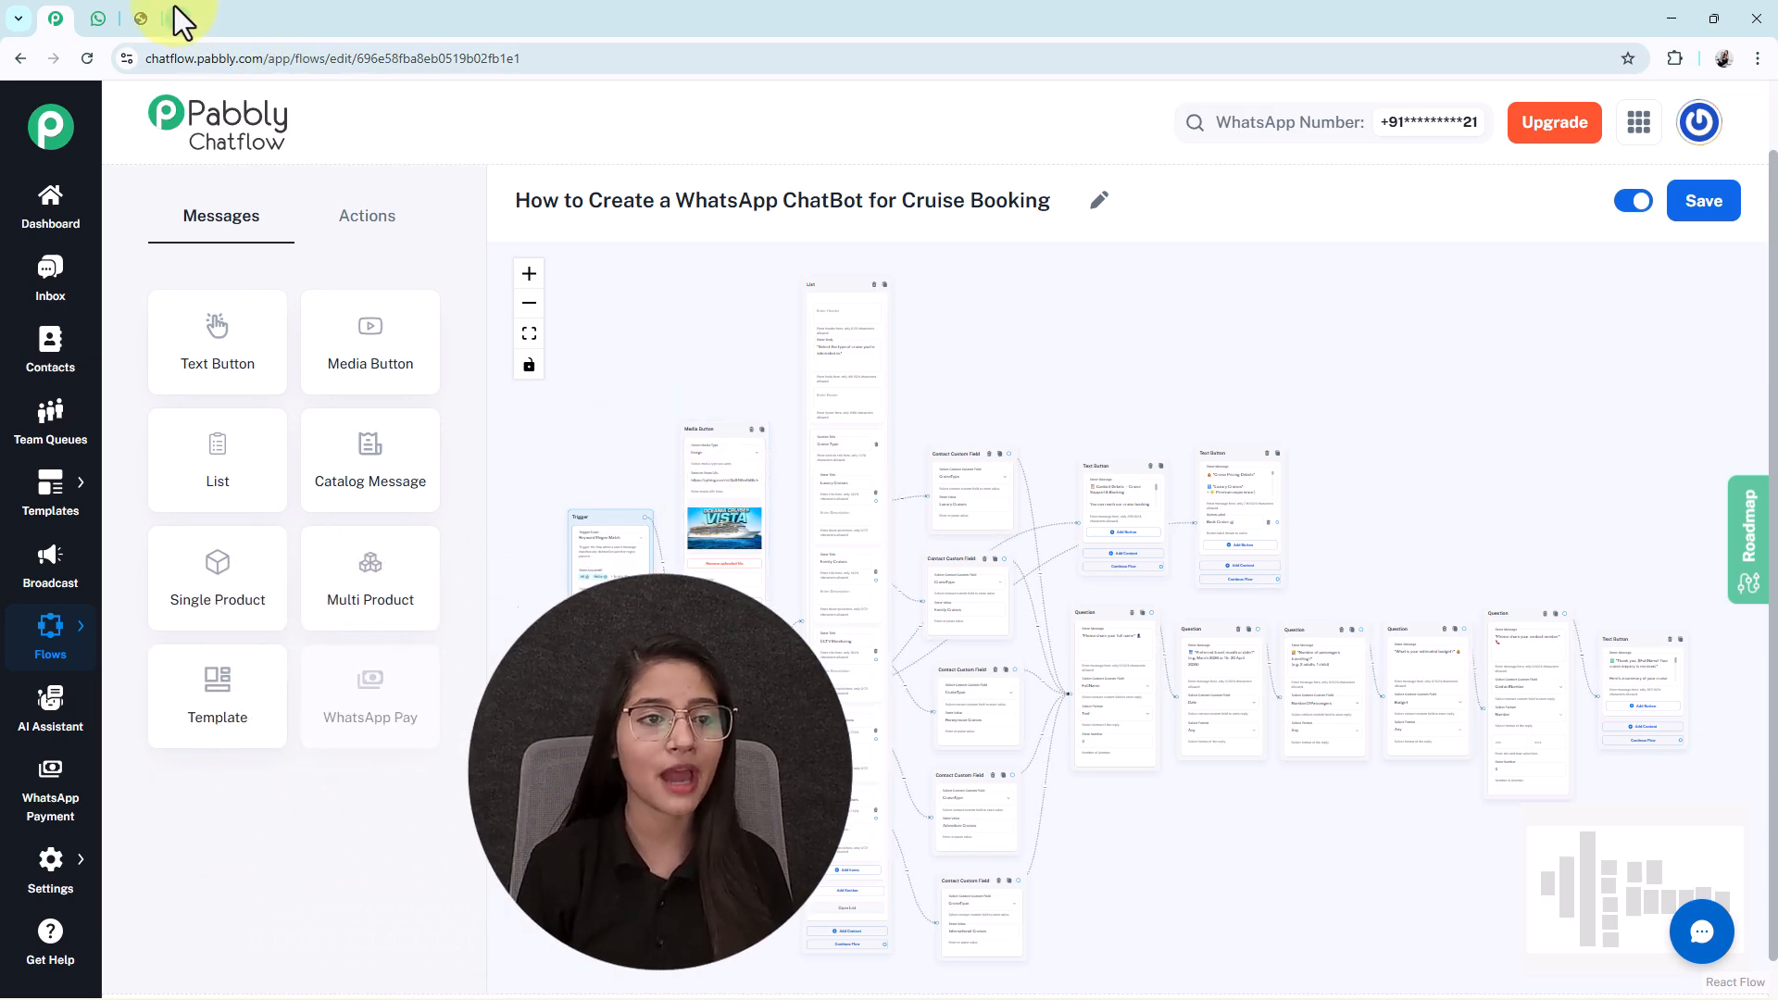
Load pabbly.com/chatflow in a new browser tab and scroll through the product homepage.
click(178, 19)
click(204, 58)
text(pa)
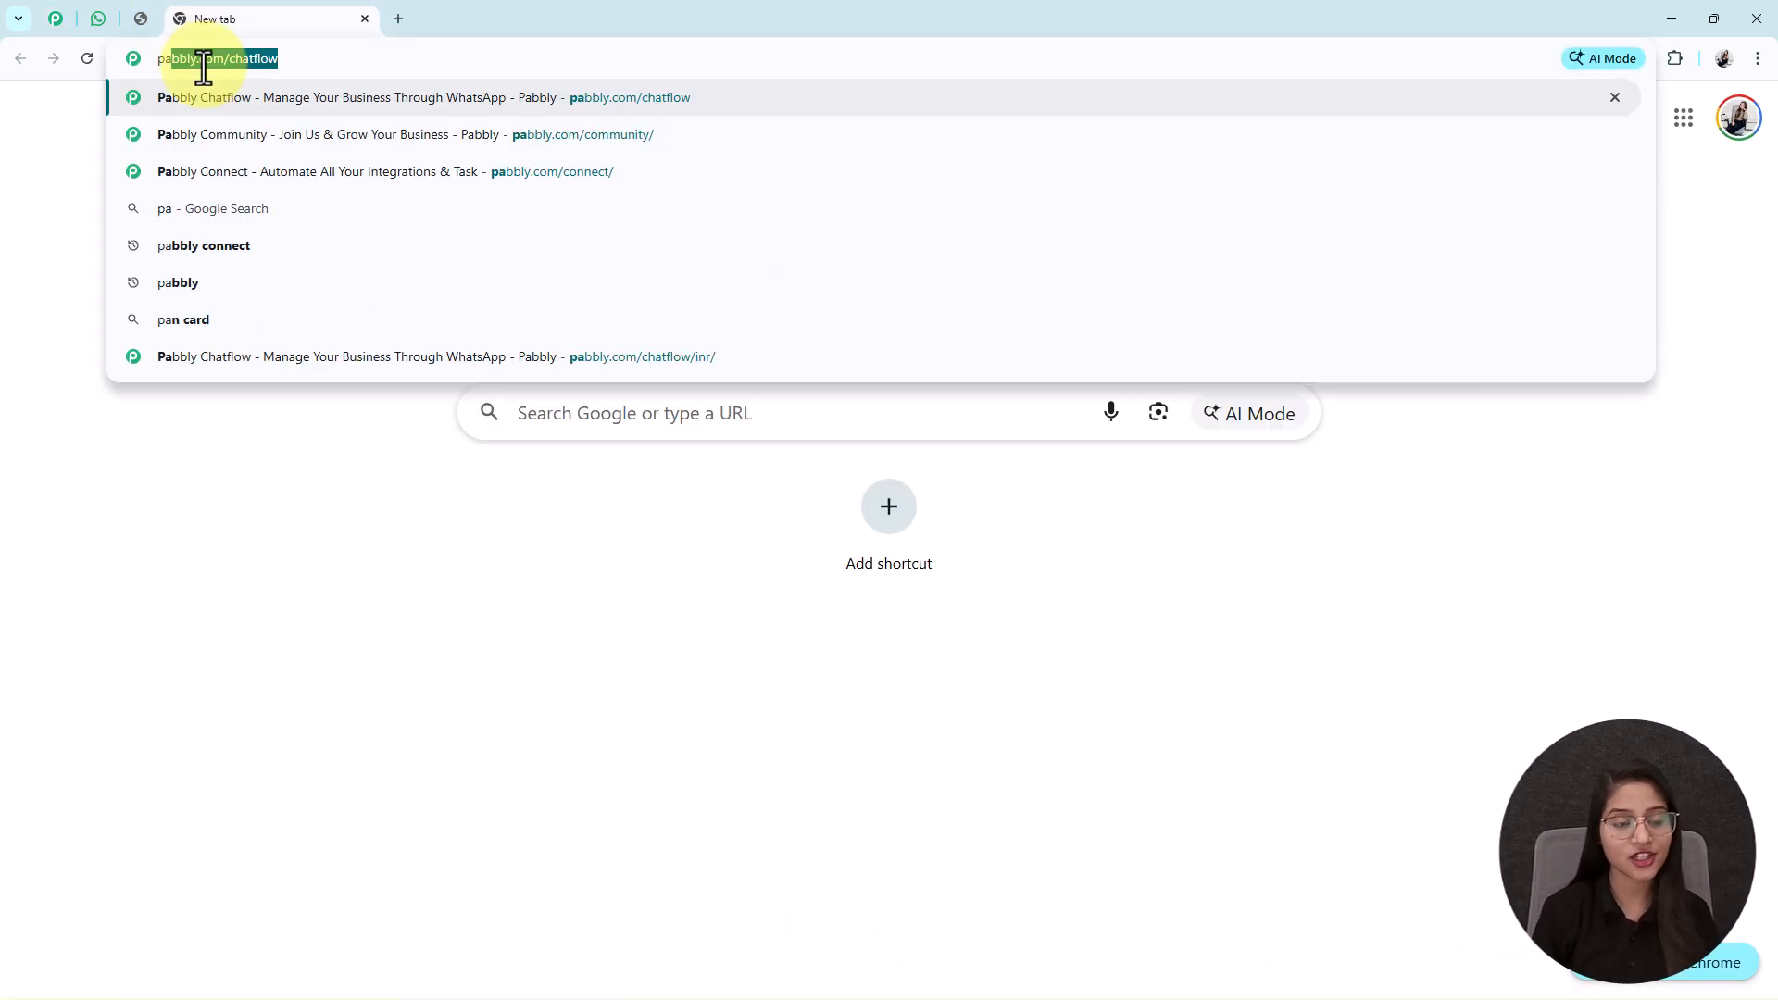
key(Return)
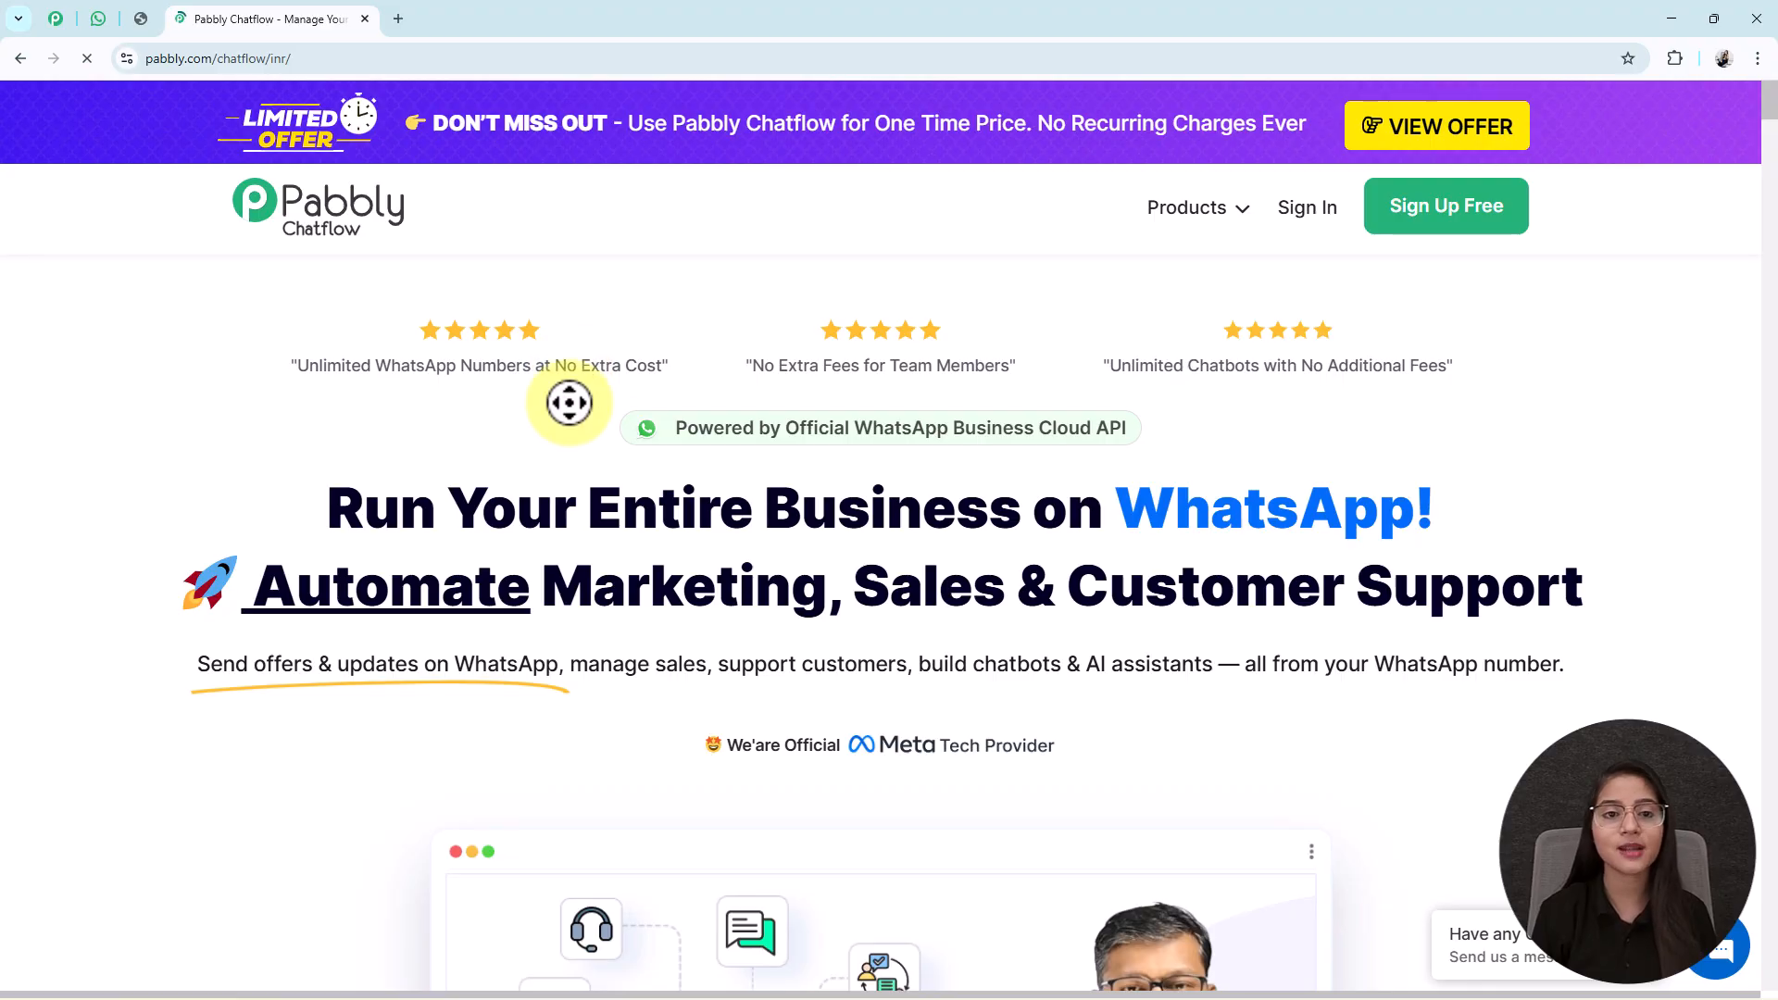
scroll(569, 399, down, 12)
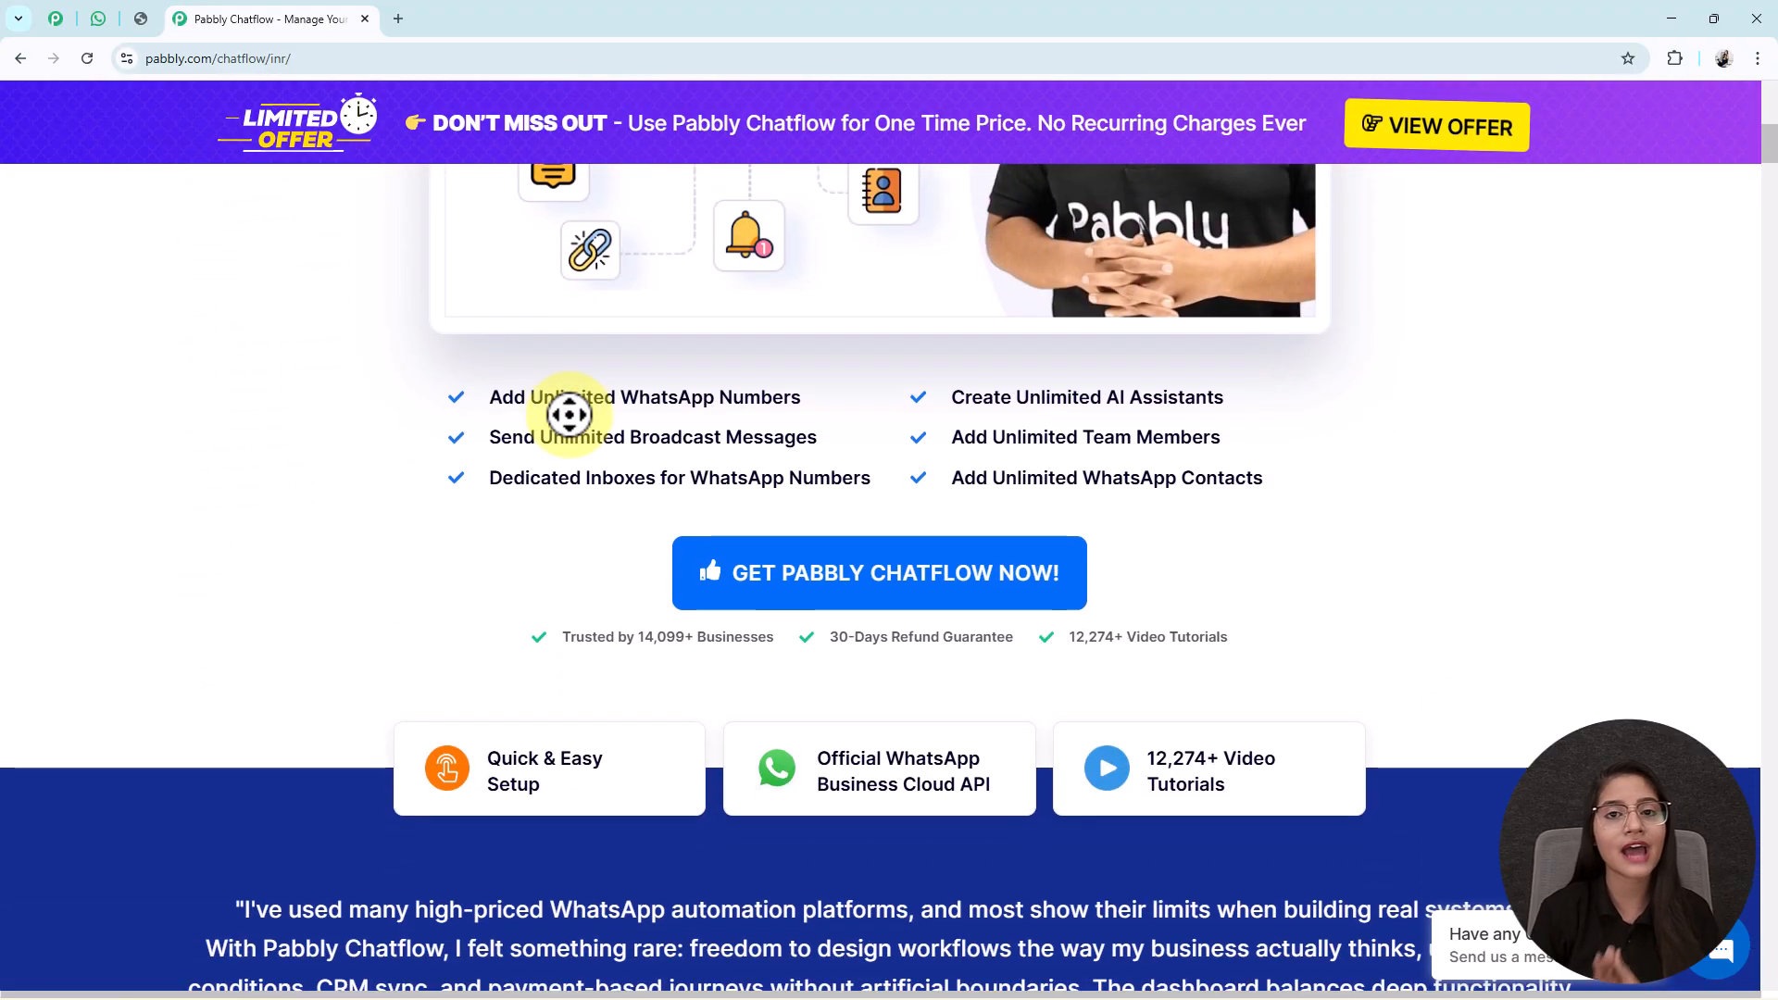
scroll(569, 415, down, 12)
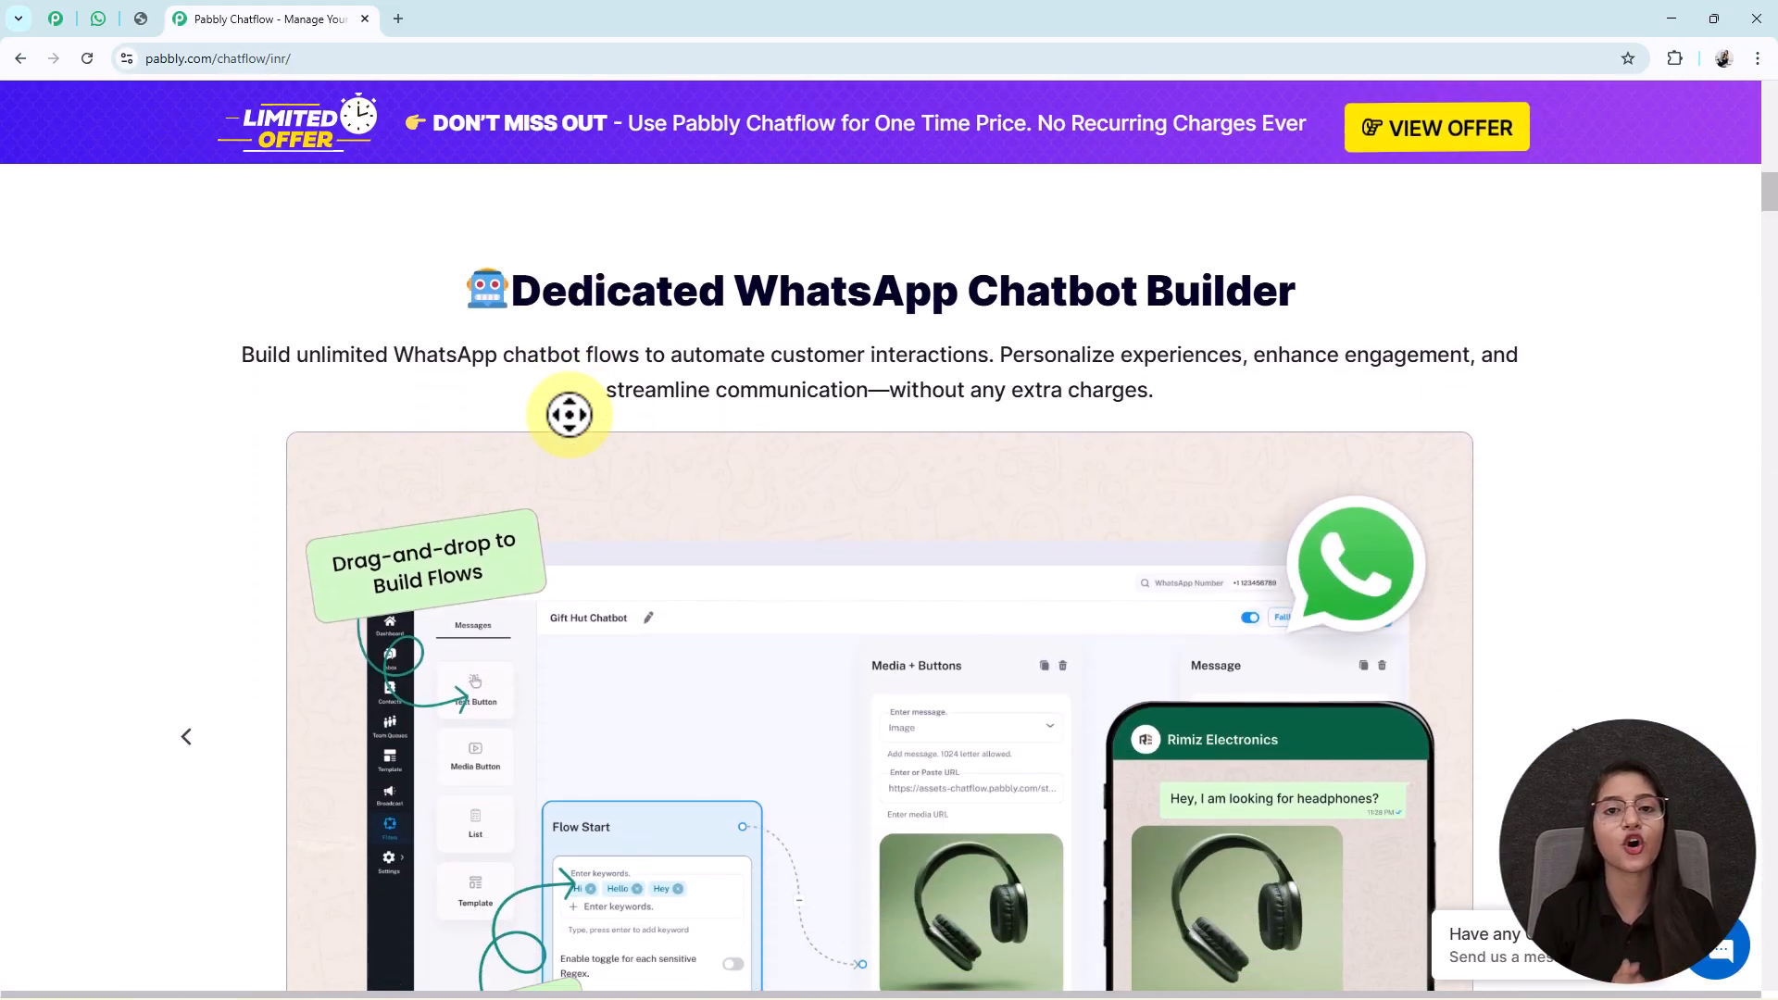
scroll(569, 415, down, 15)
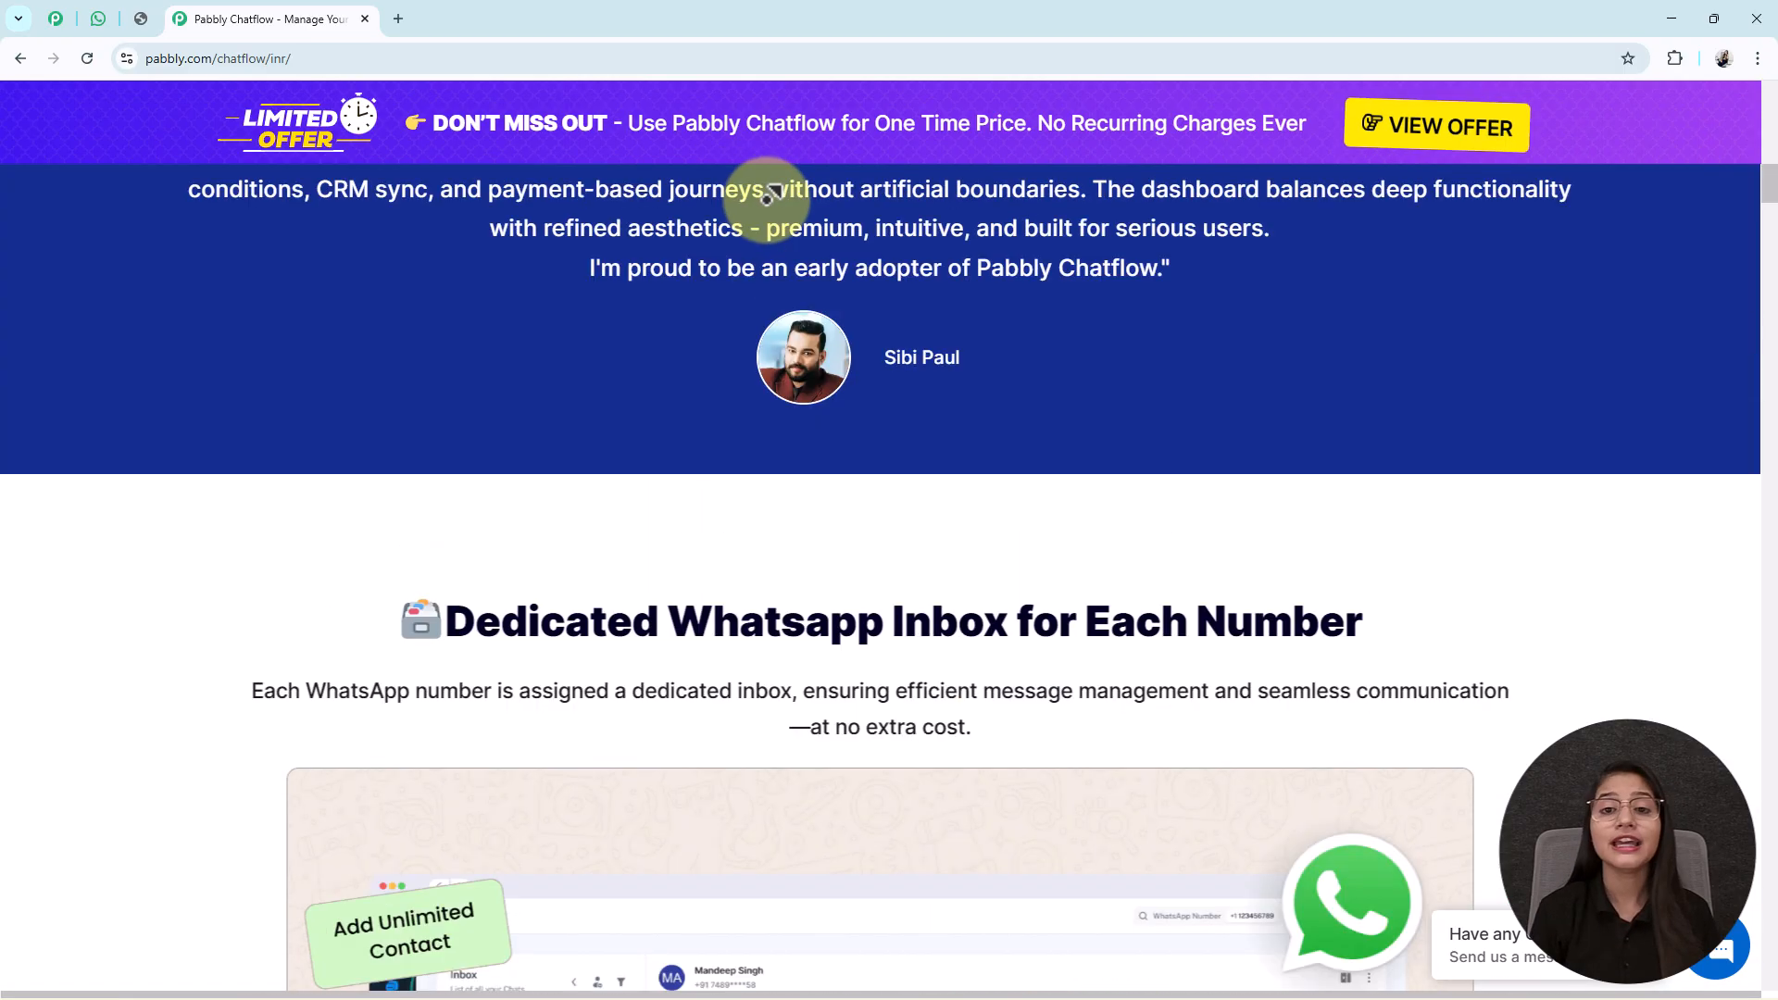
scroll(766, 194, up, 15)
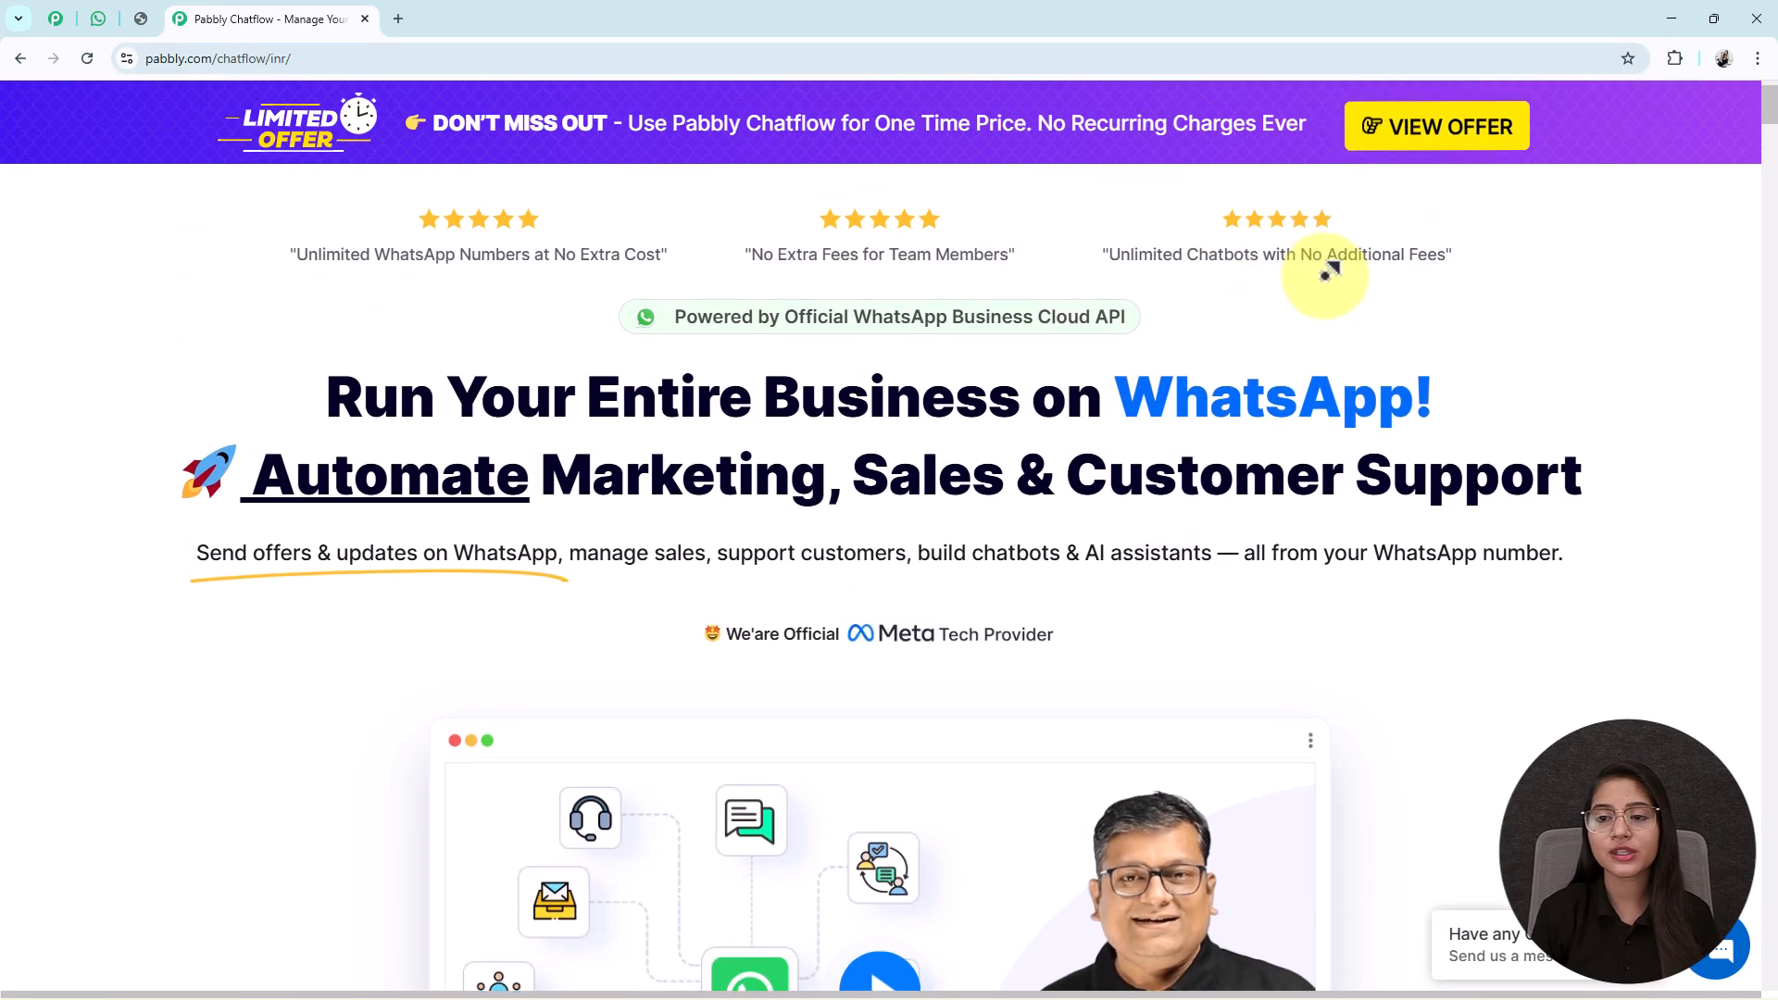
scroll(1327, 278, up, 1)
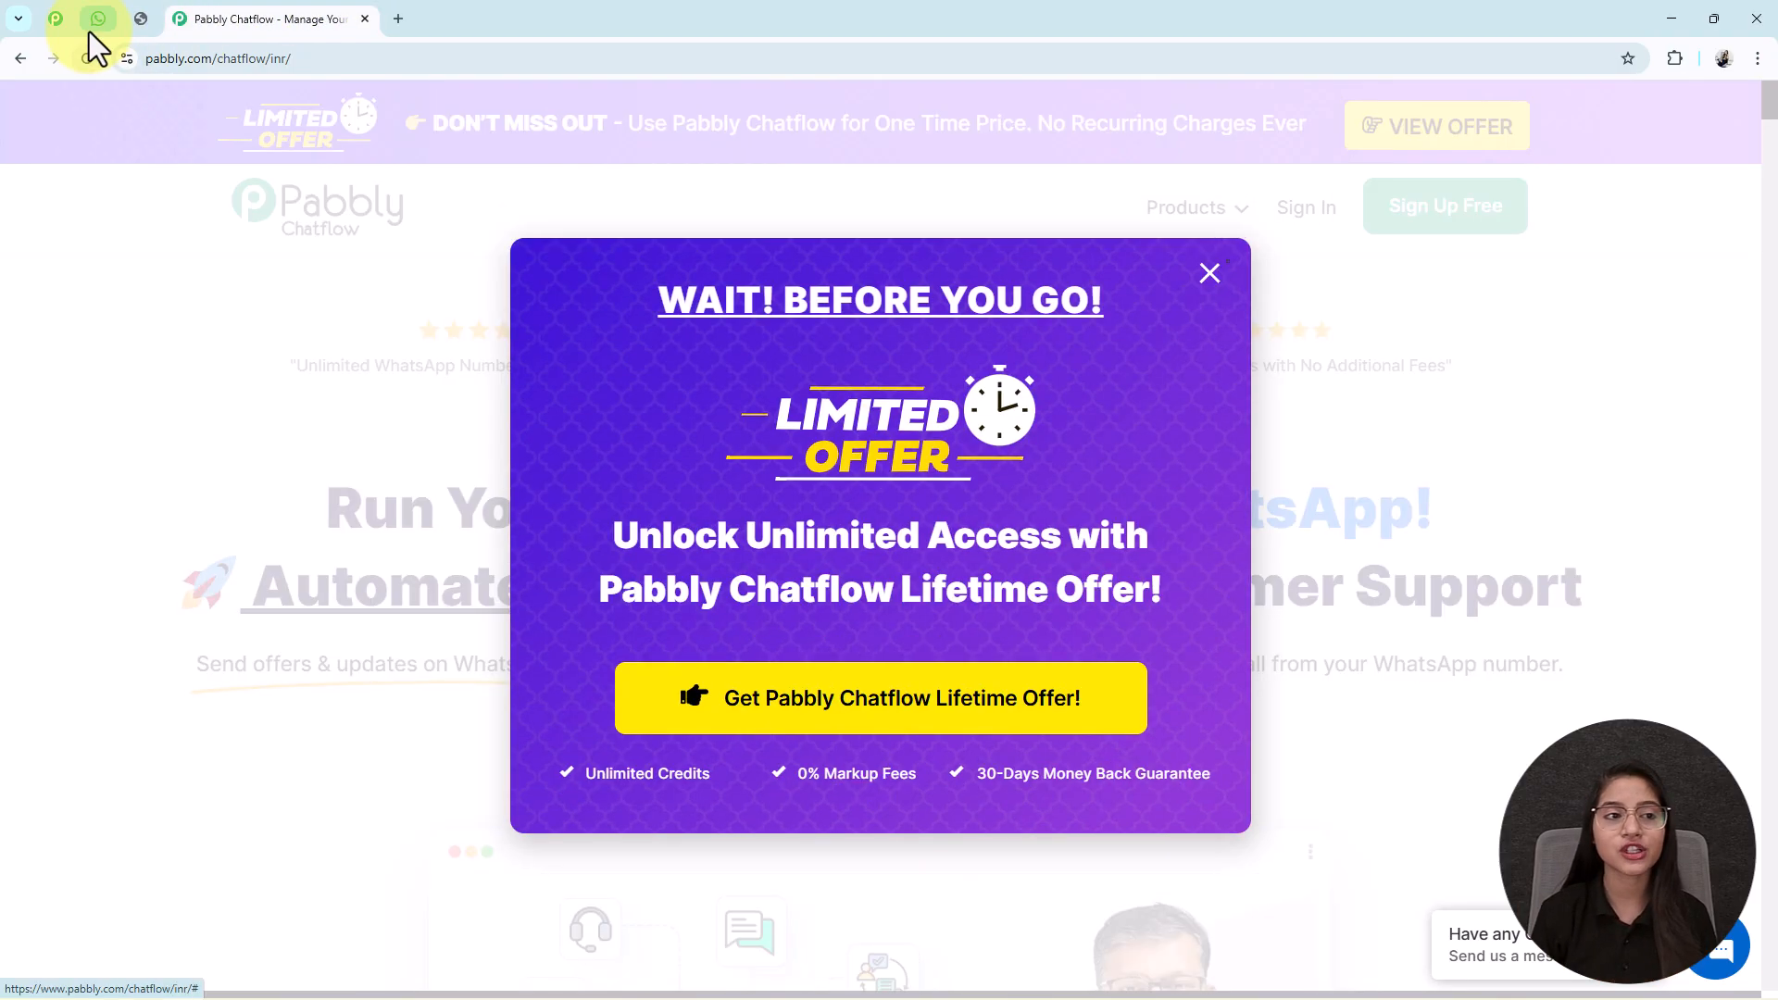
Open the chat's Pabbly discount-code image in its own tab, then return to the Chatflow site.
click(95, 22)
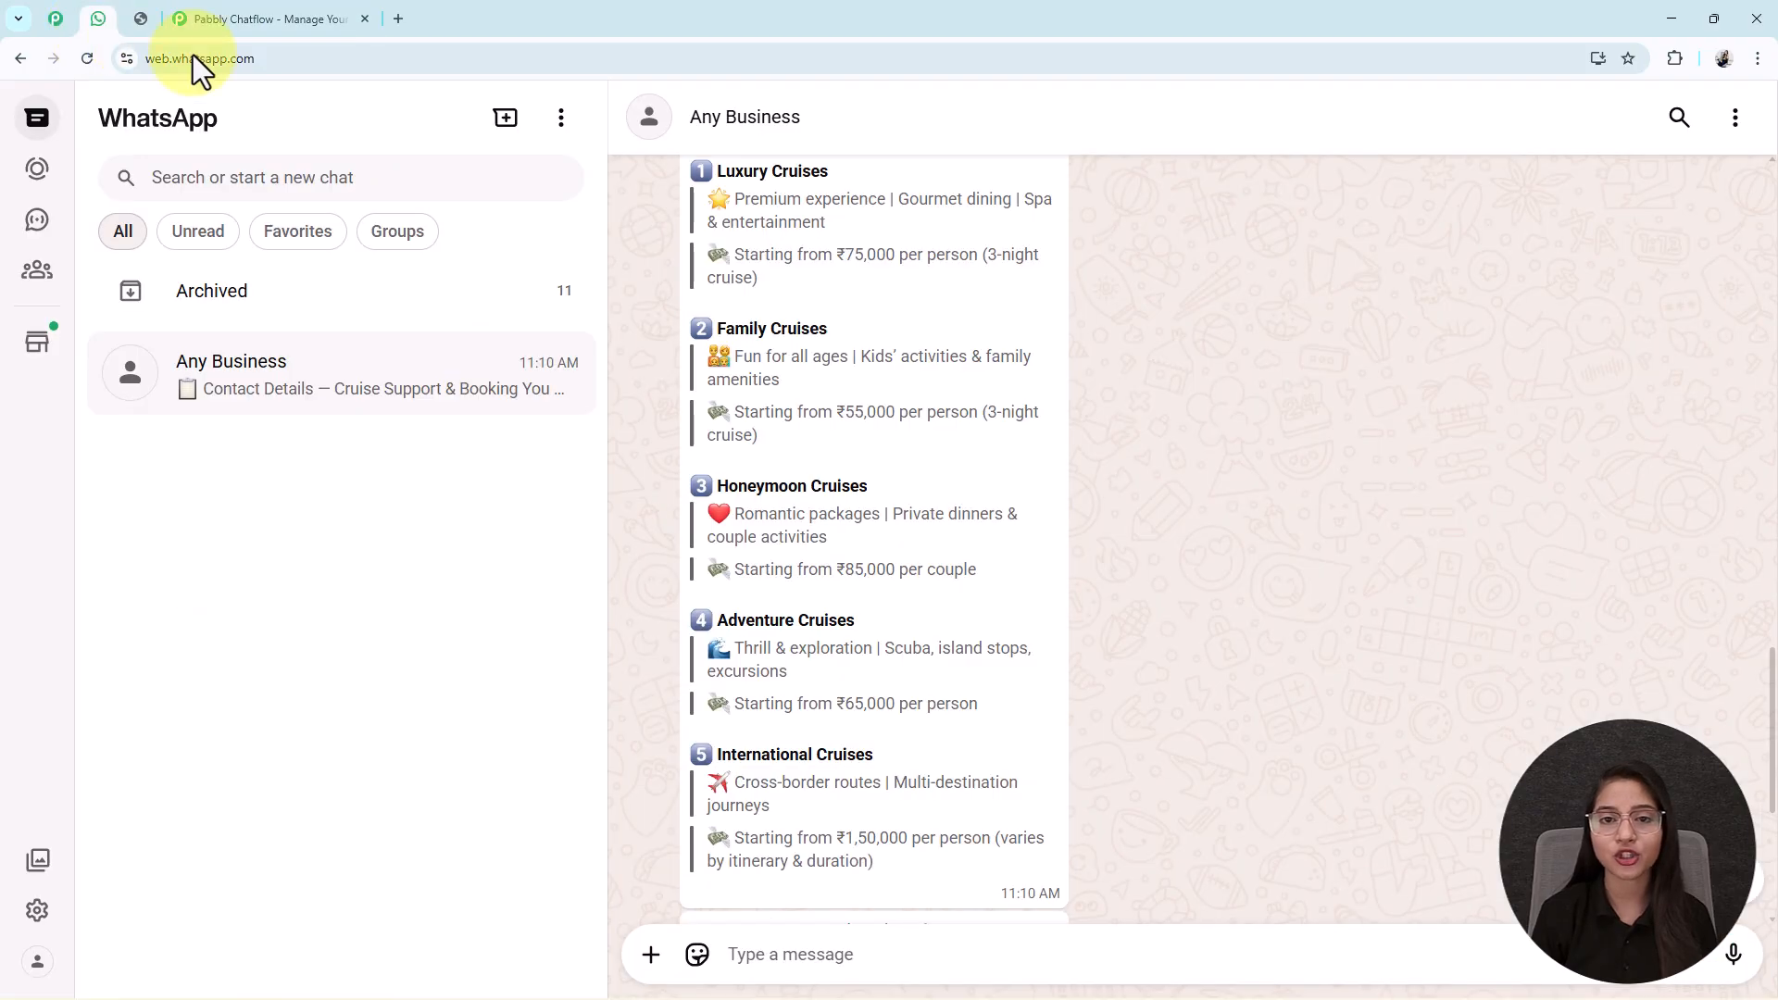
scroll(1007, 476, up, 6)
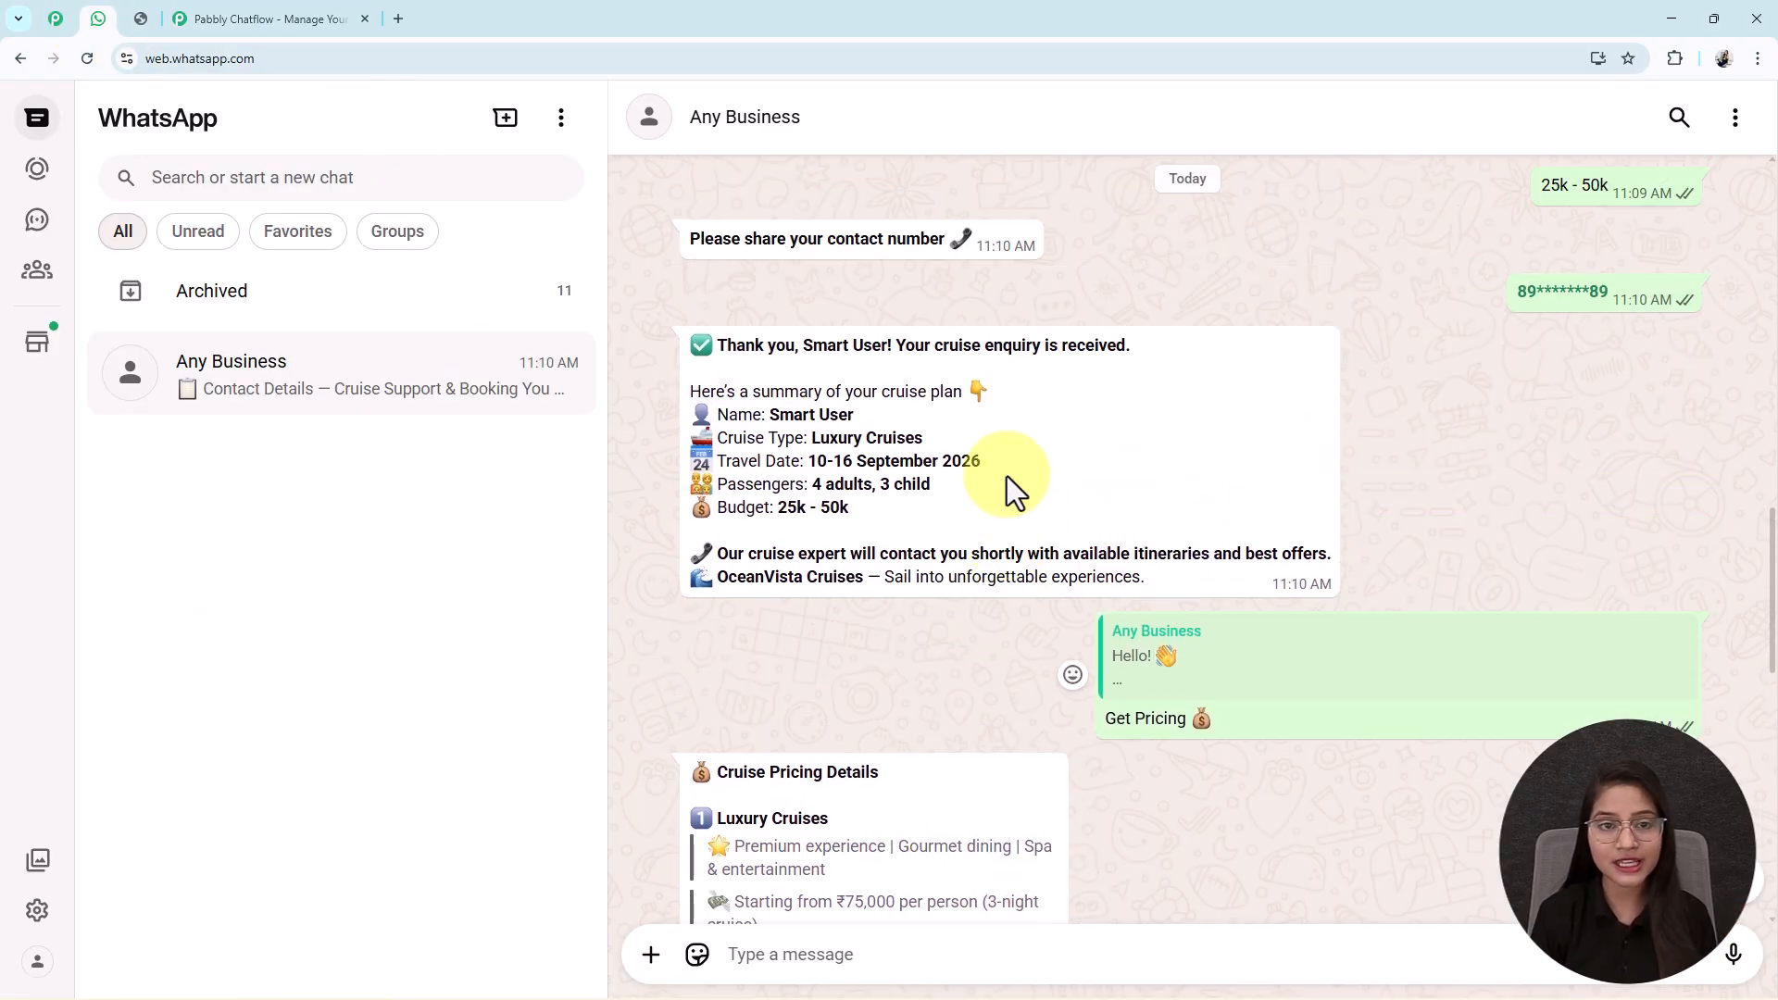
scroll(1008, 477, up, 5)
scroll(1007, 476, down, 7)
click(138, 18)
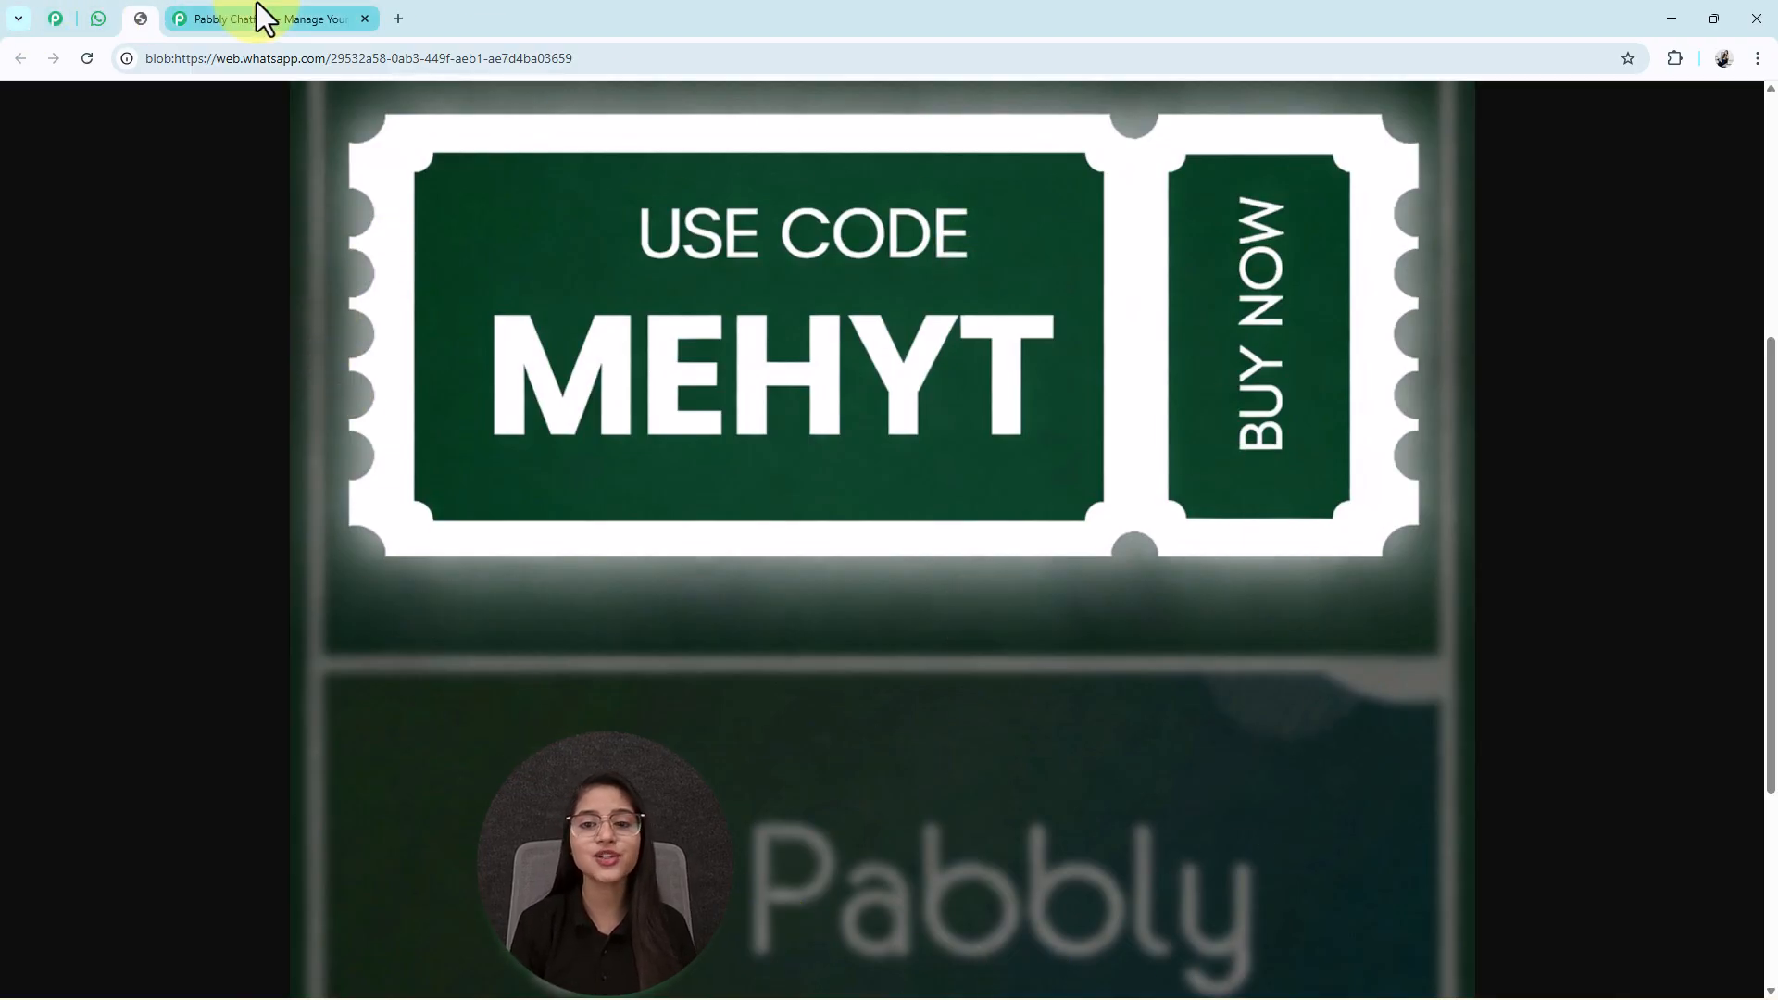
click(265, 19)
Dismiss the offer popup, sign in, and open the Pabbly Chatflow app dashboard.
click(1210, 276)
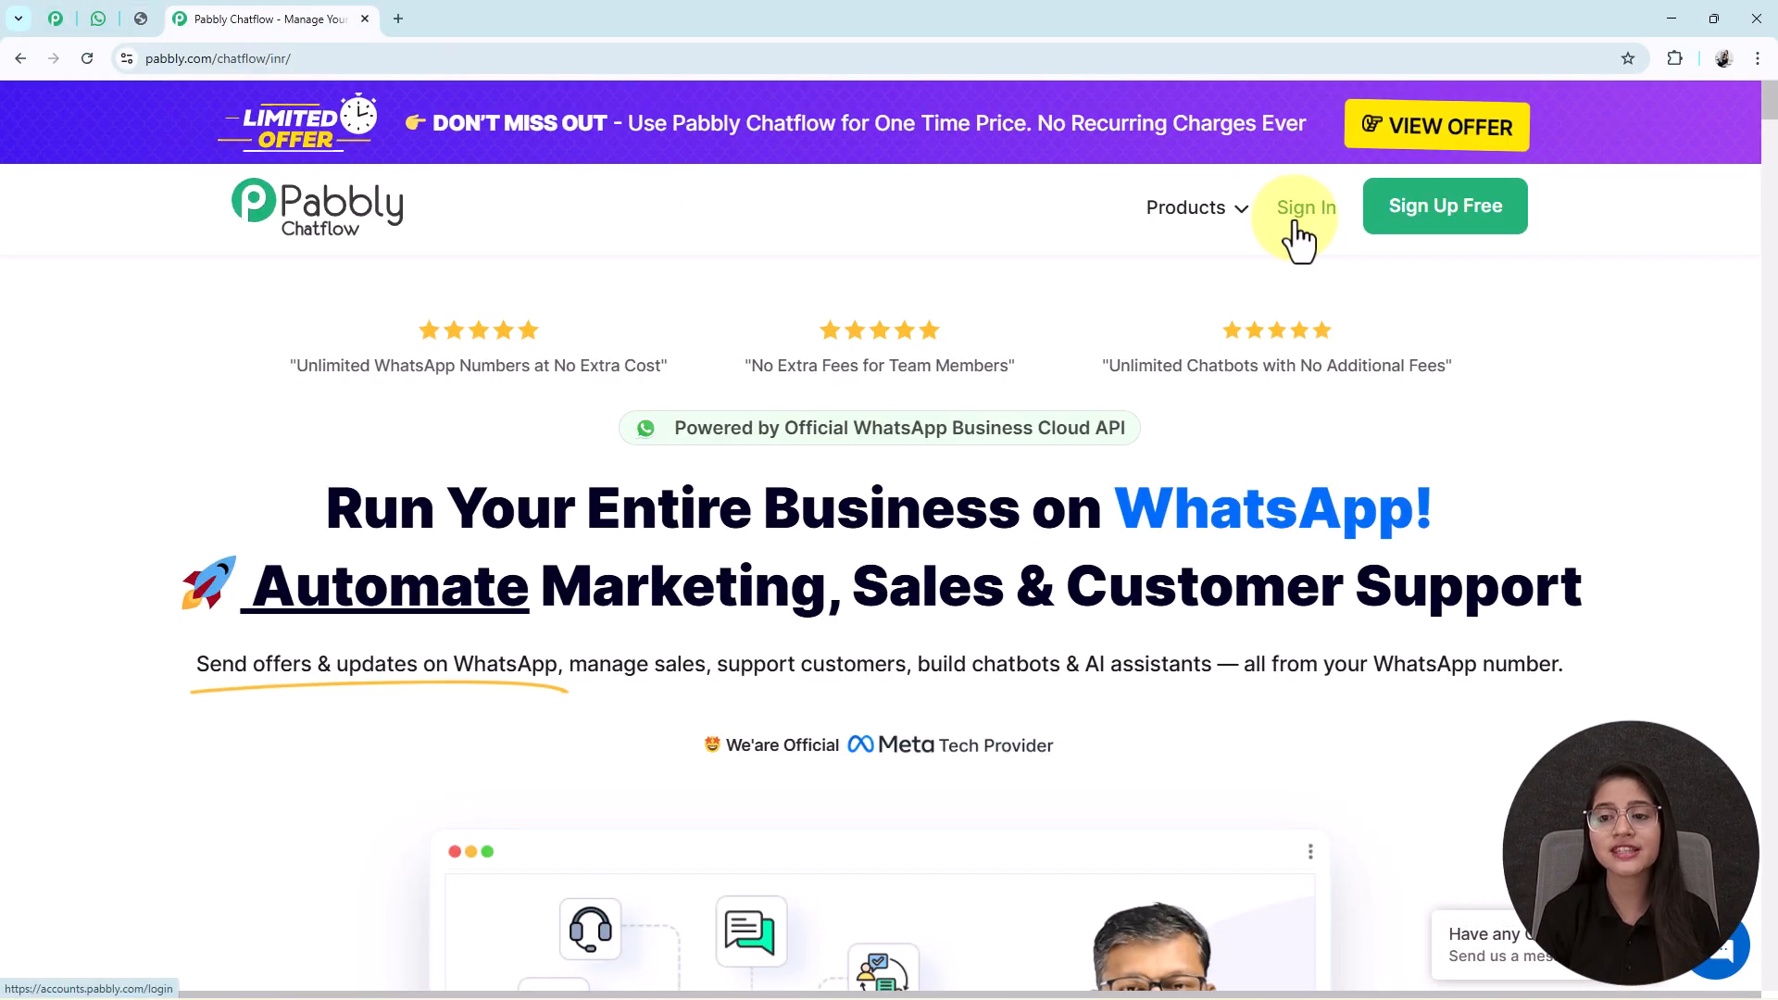
click(1298, 224)
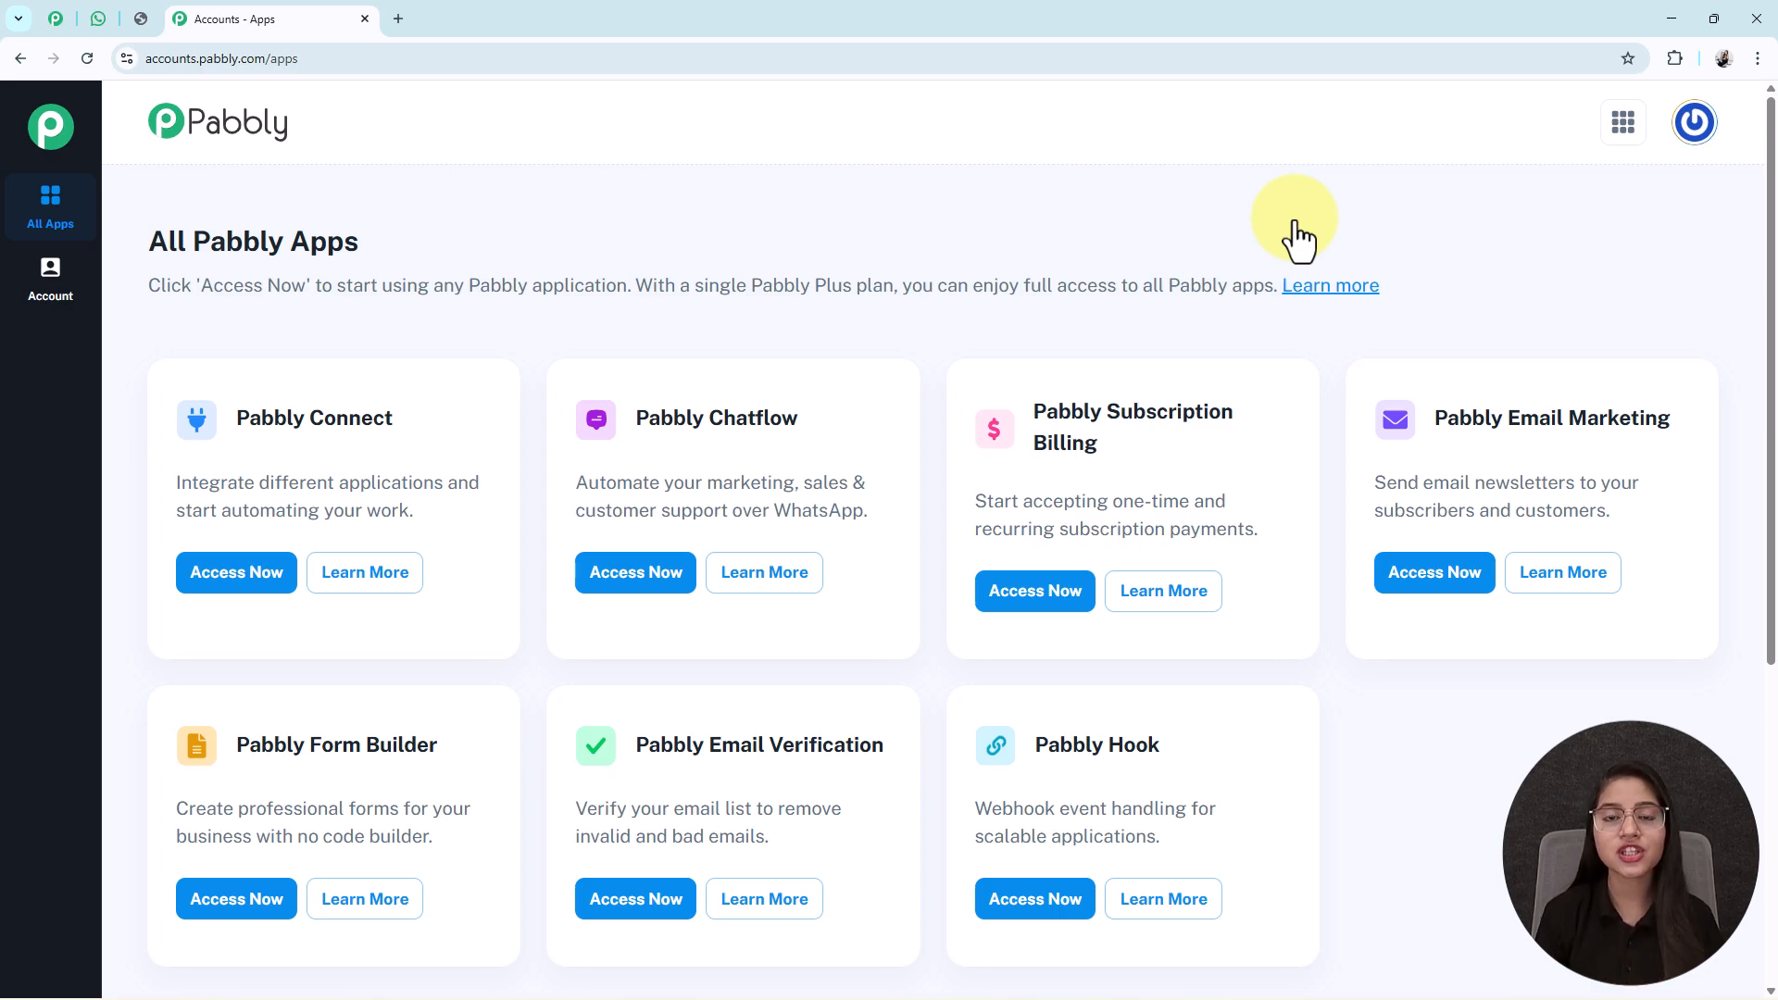
drag(635, 421, 811, 428)
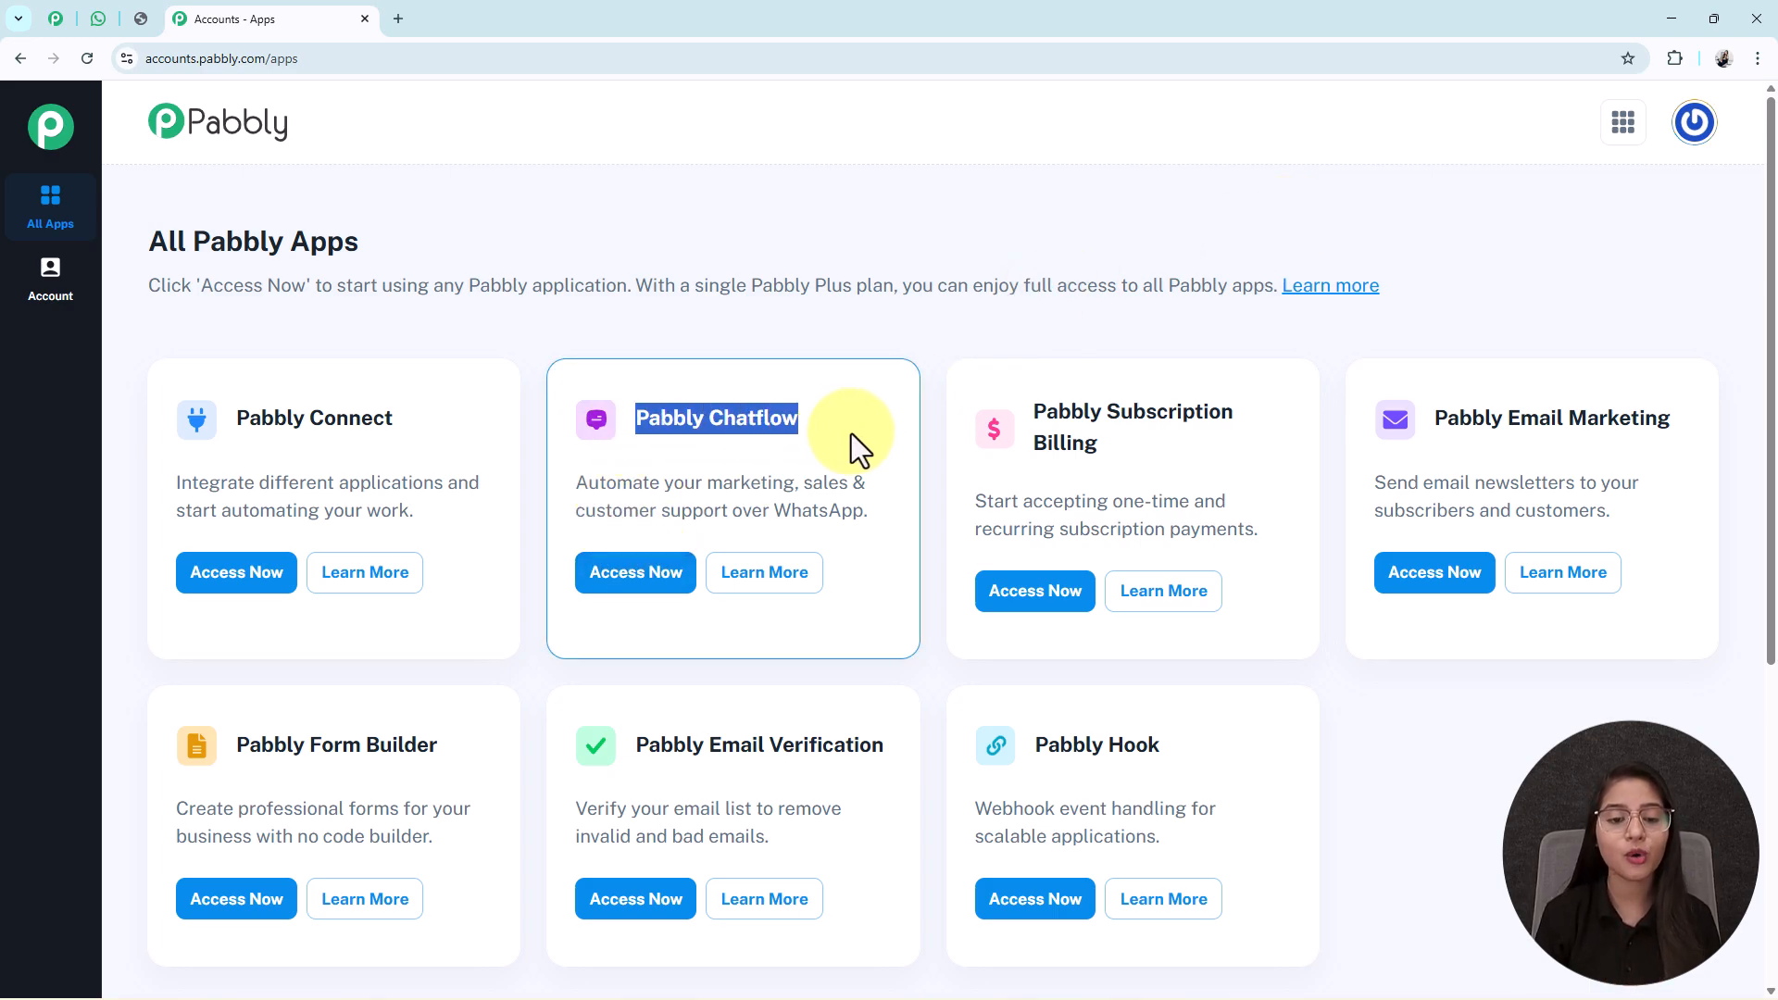
click(634, 593)
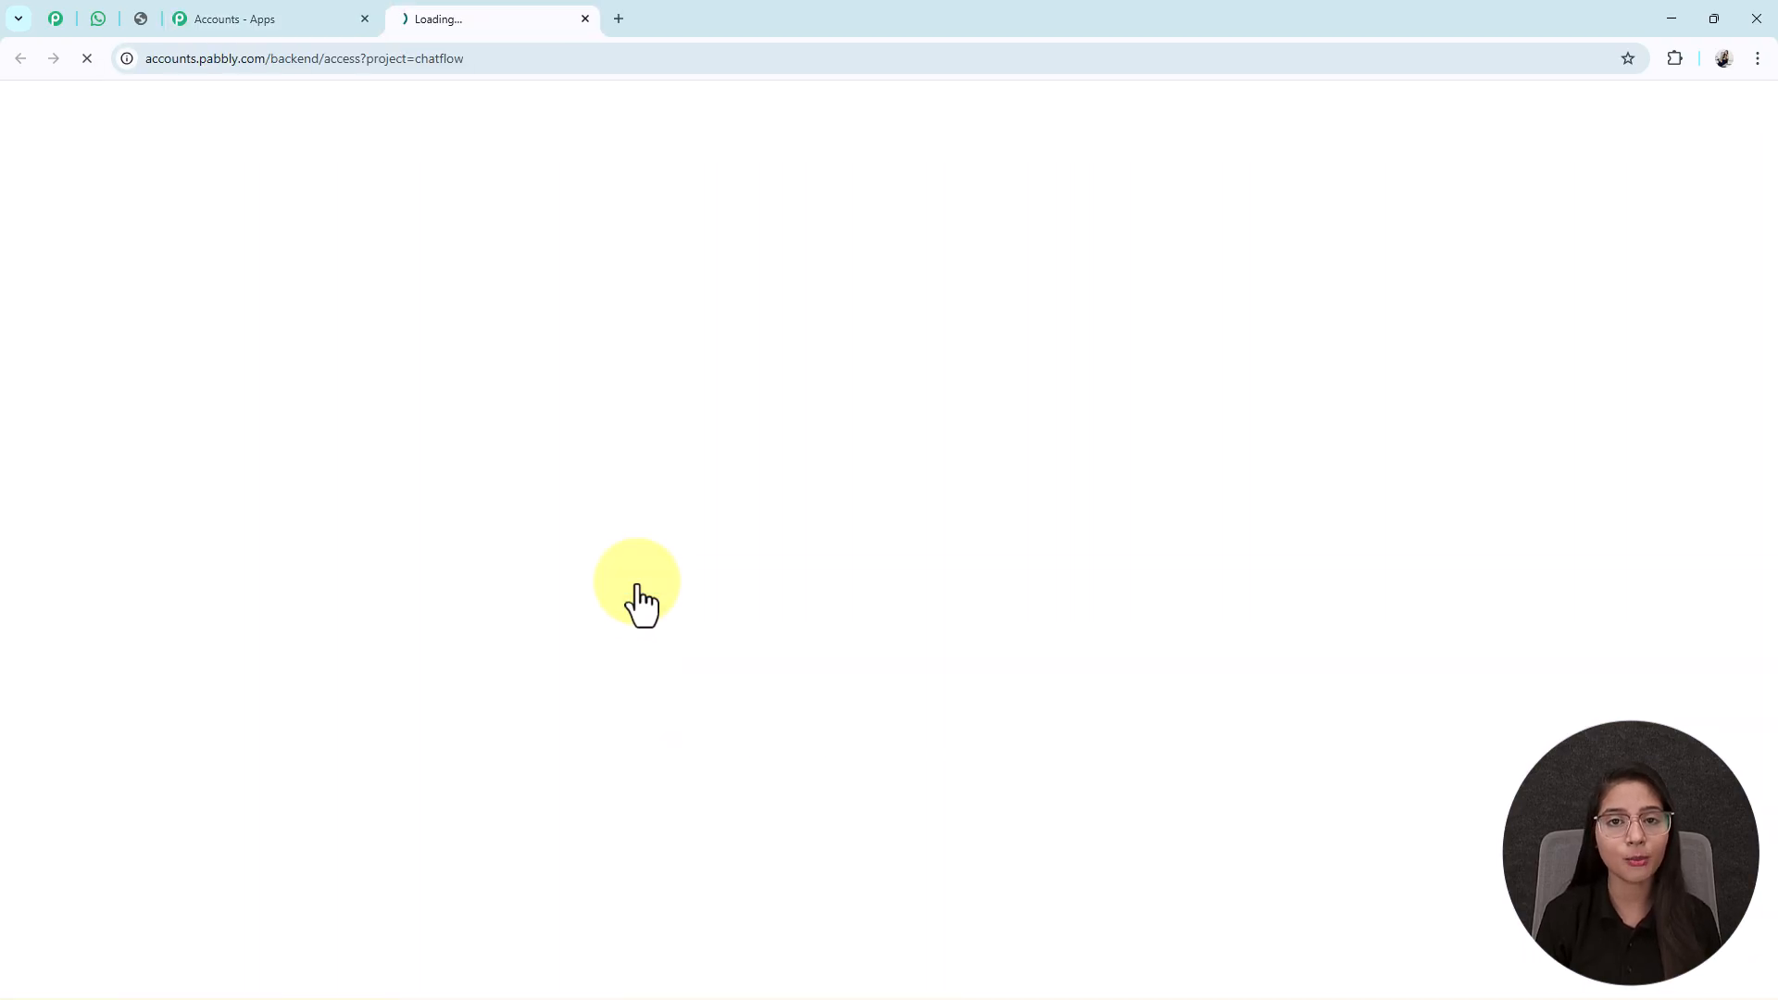
scroll(639, 602, down, 4)
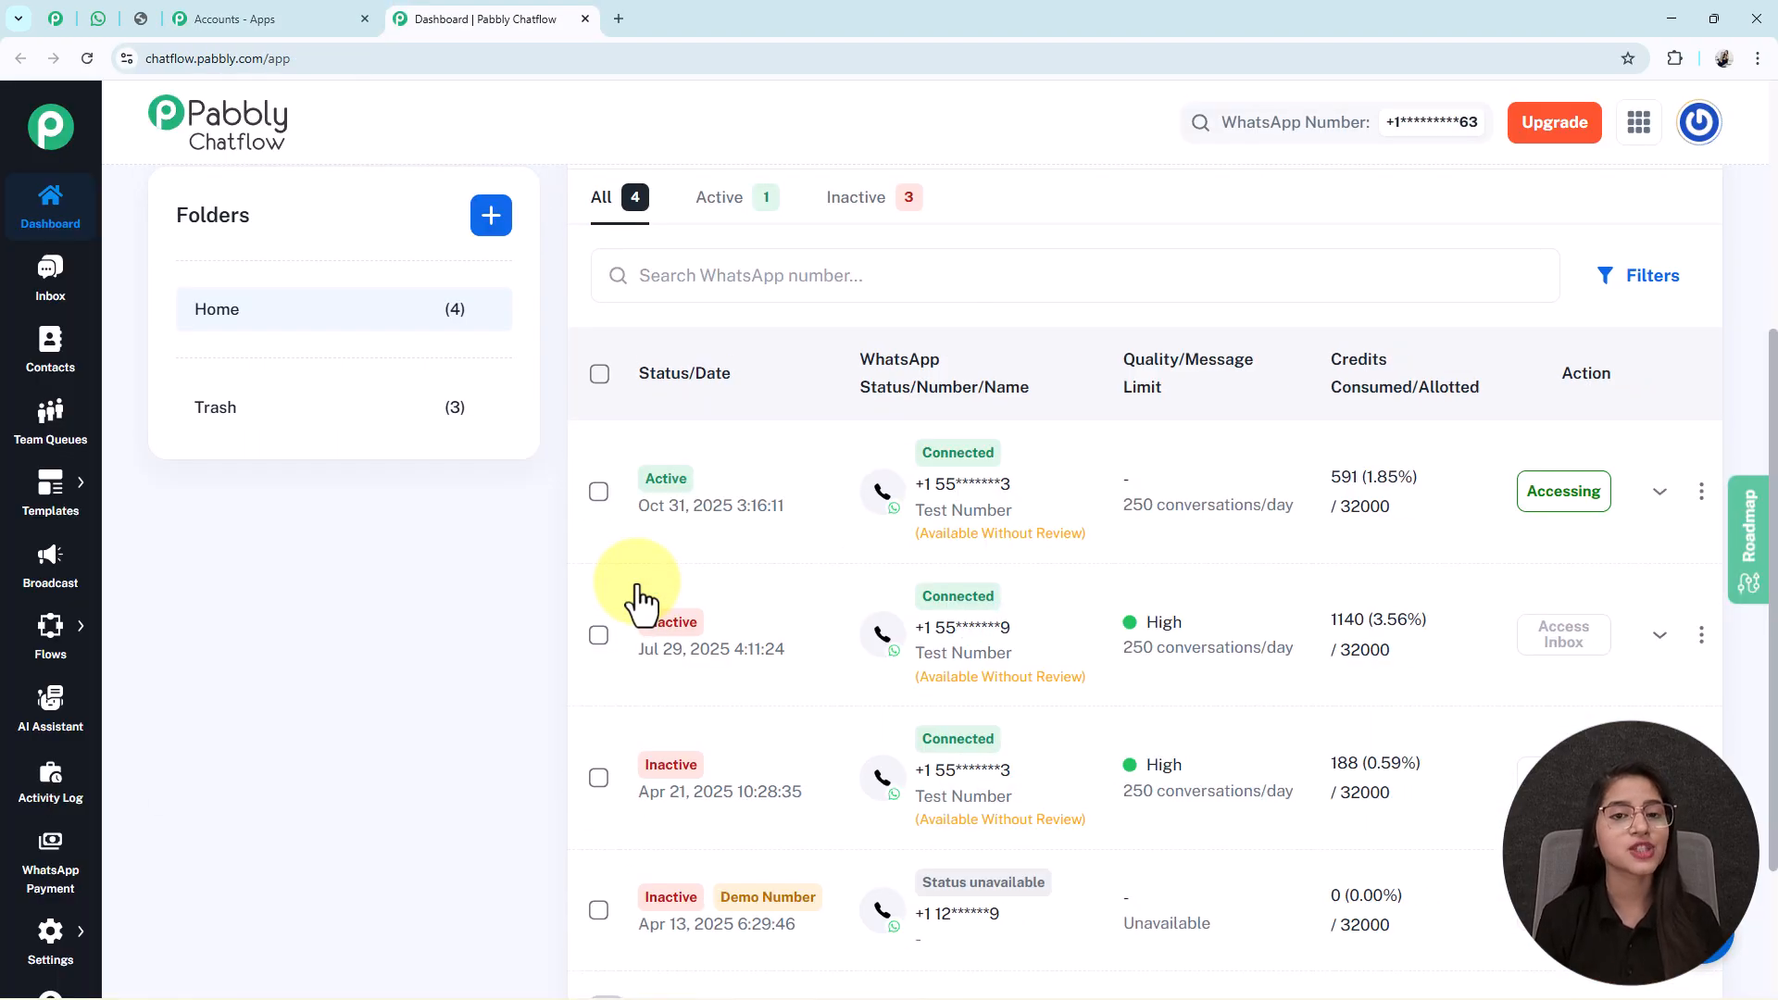
scroll(638, 587, up, 4)
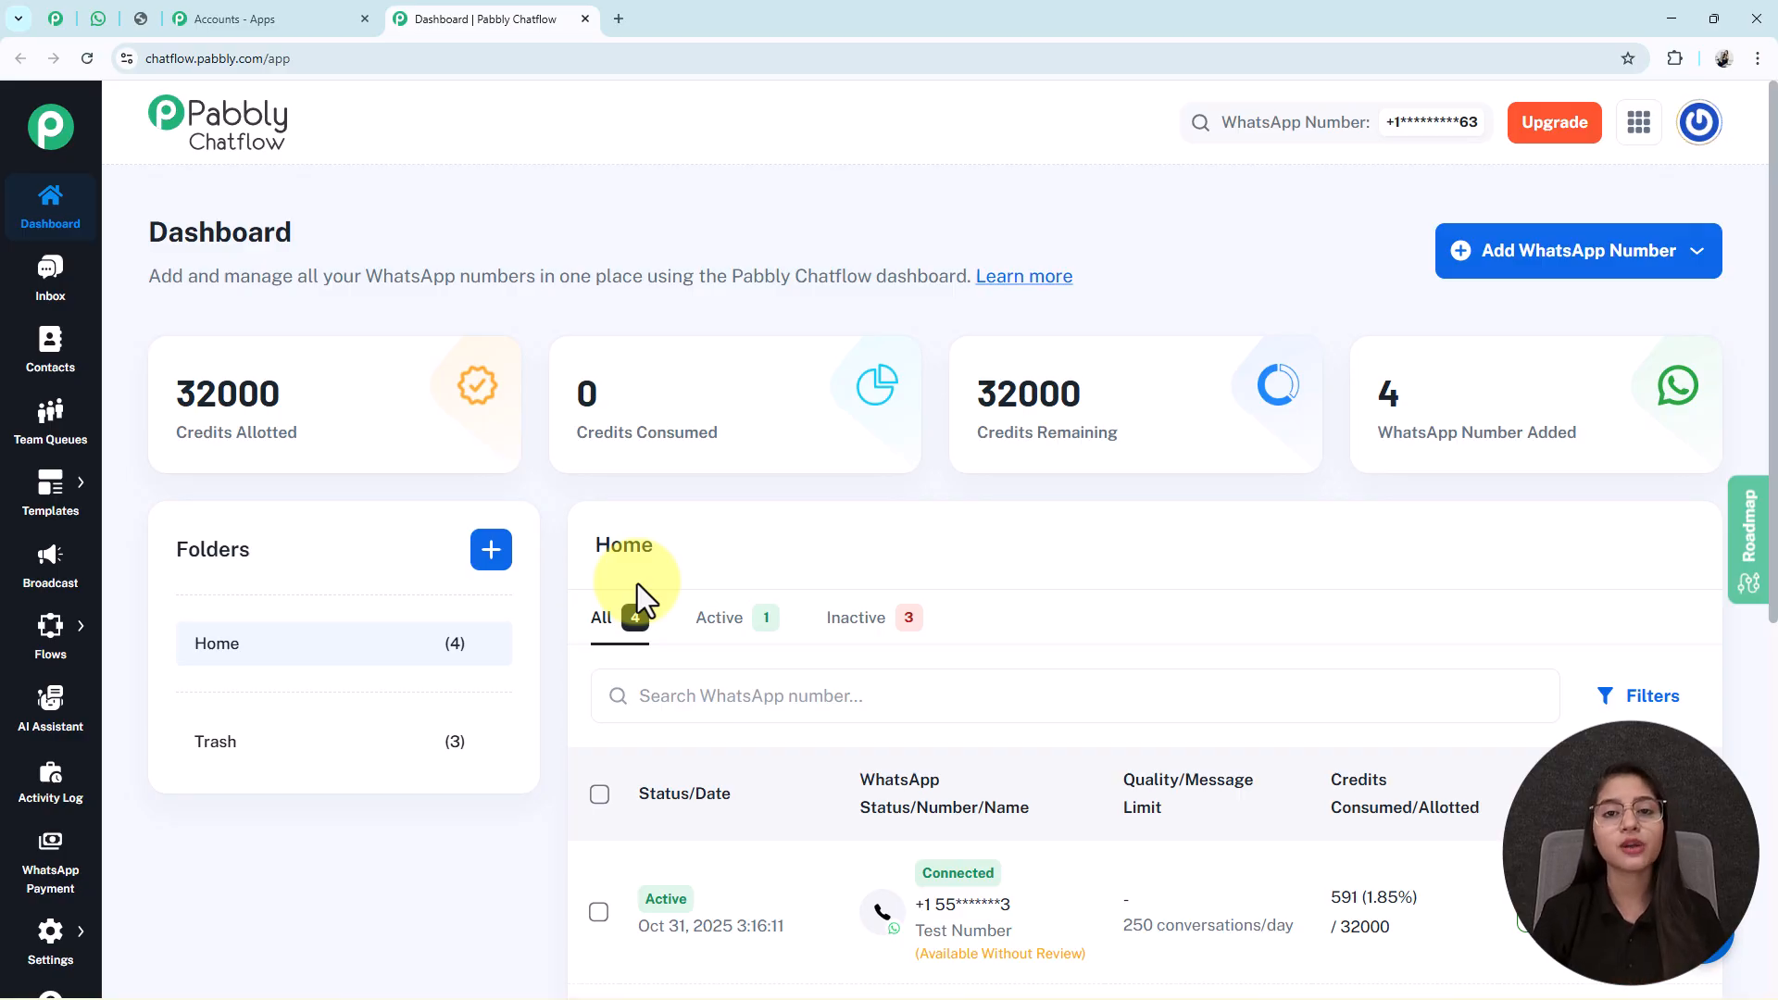
Go to the Flow Builder page and create a new flow.
mouse_move(38, 649)
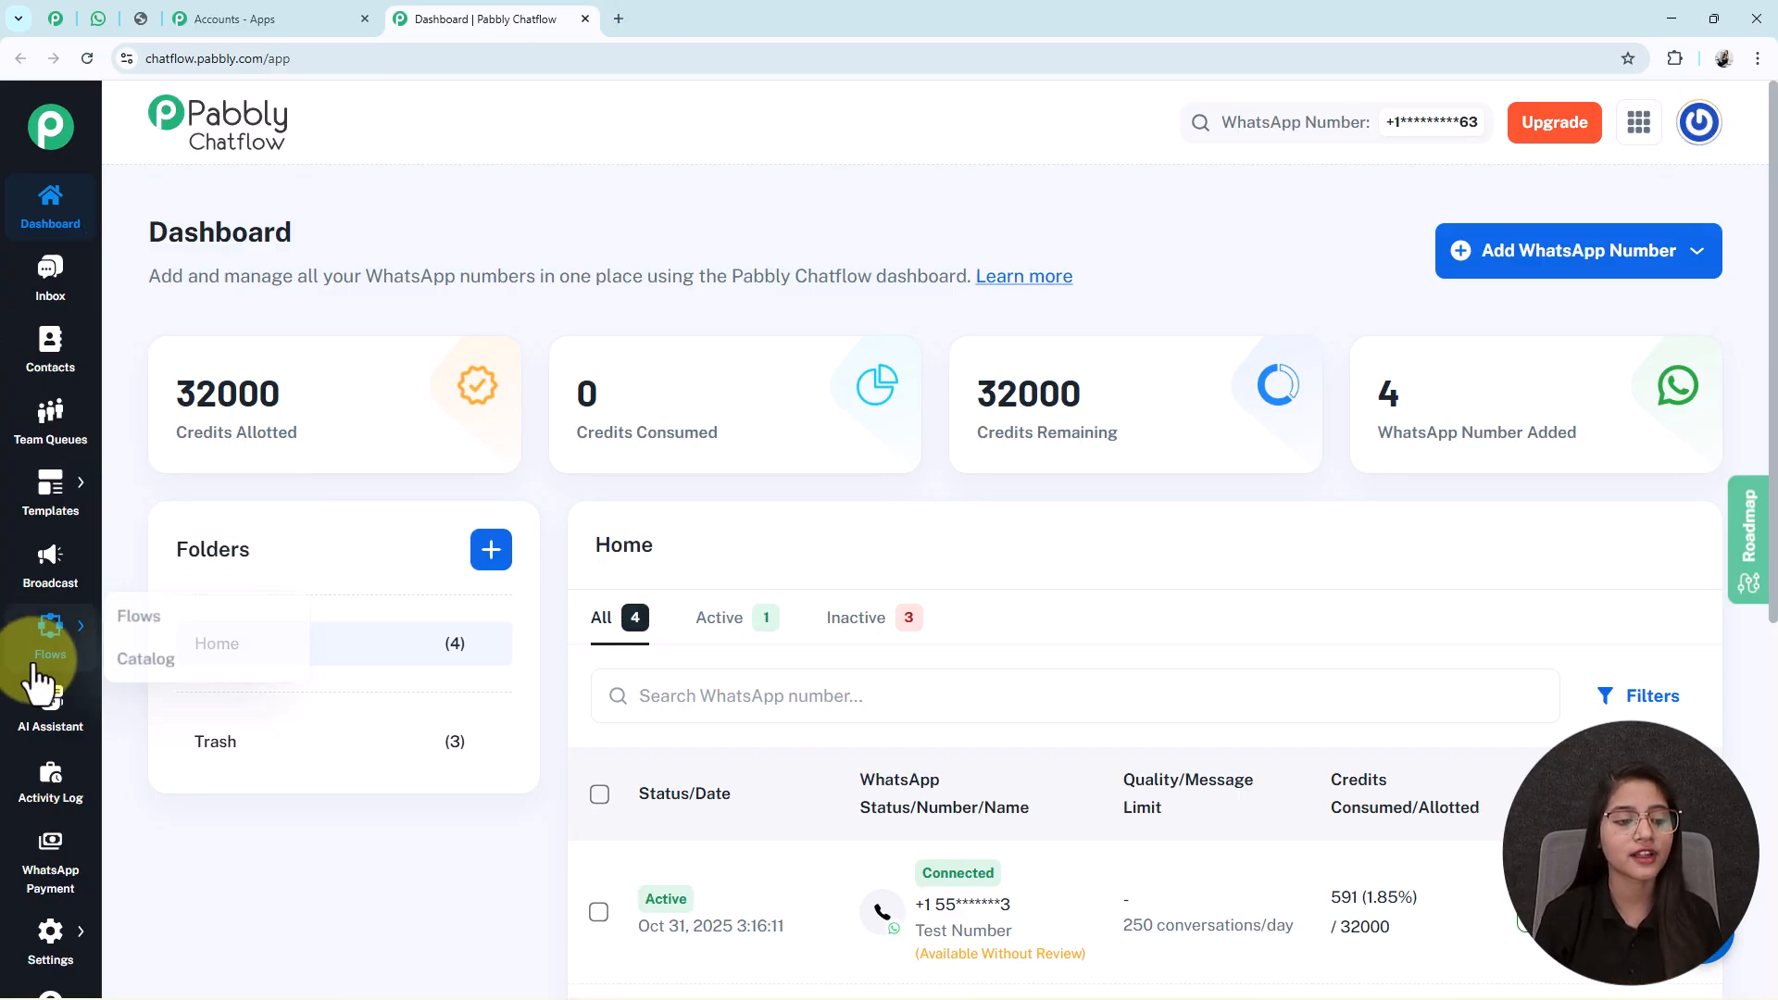
click(205, 628)
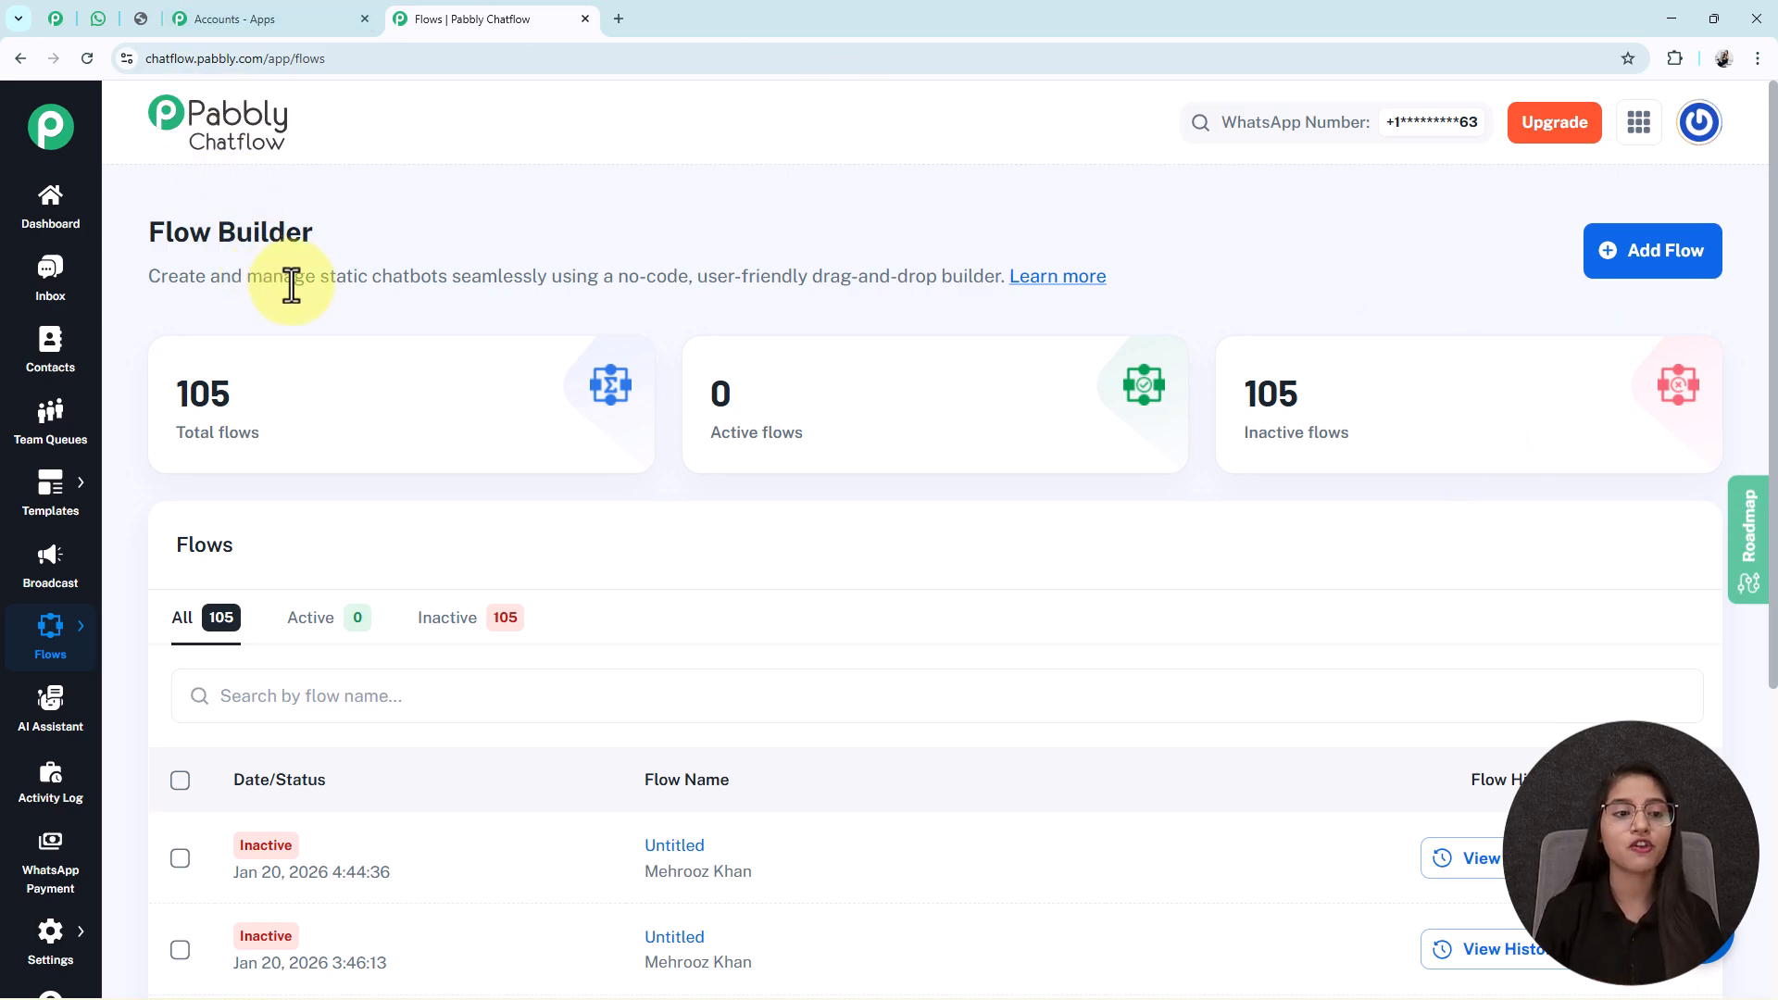
drag(315, 238, 130, 247)
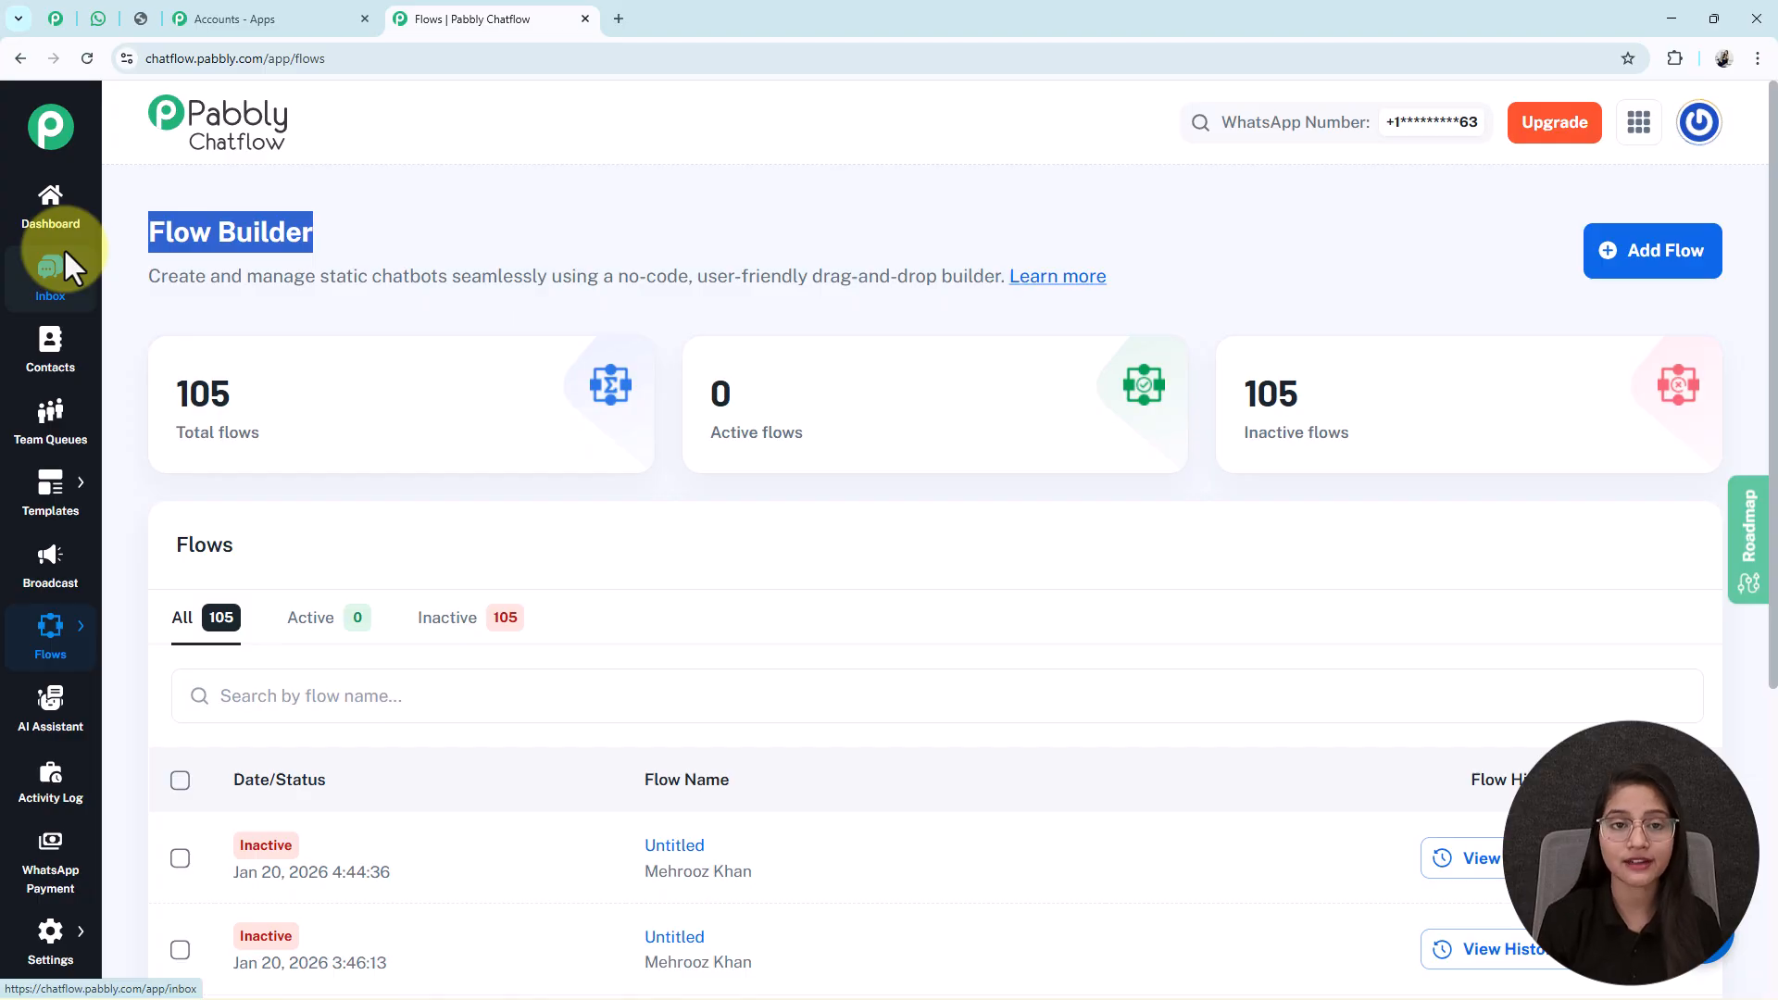
click(1651, 280)
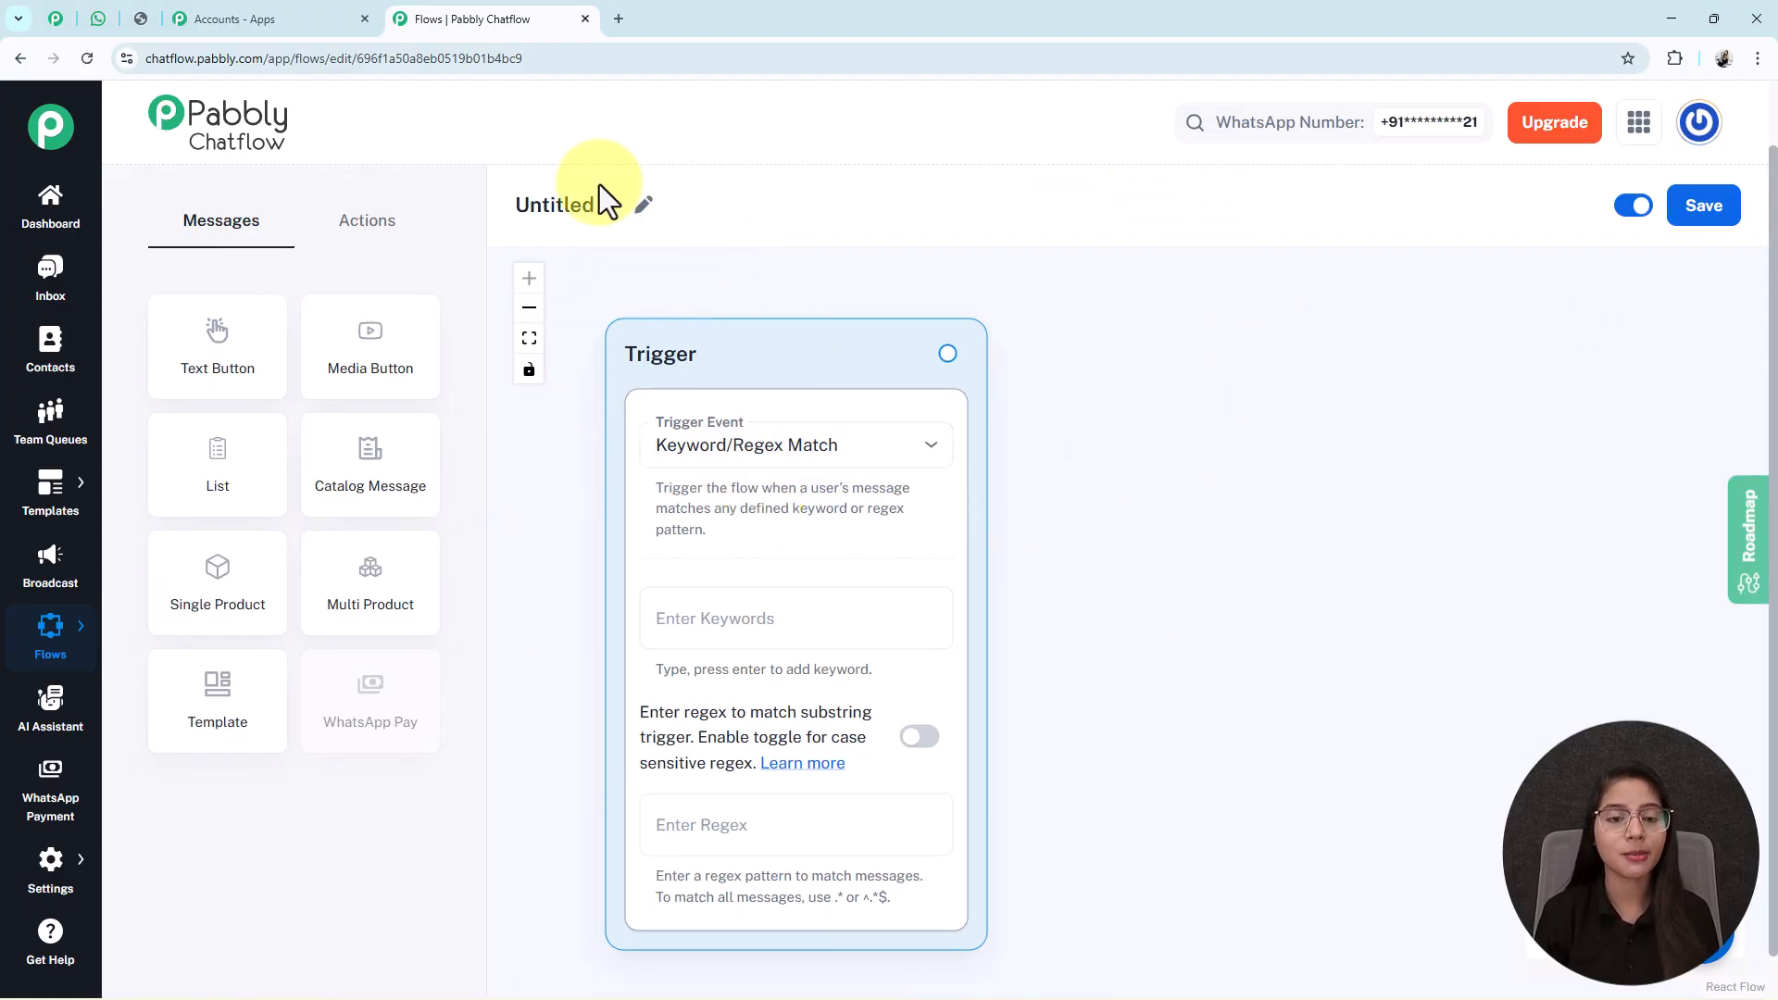
Rename the flow to 'WhatsApp ChatBot for Cruise Booking' and glance over the Actions and Messages nodes.
click(647, 206)
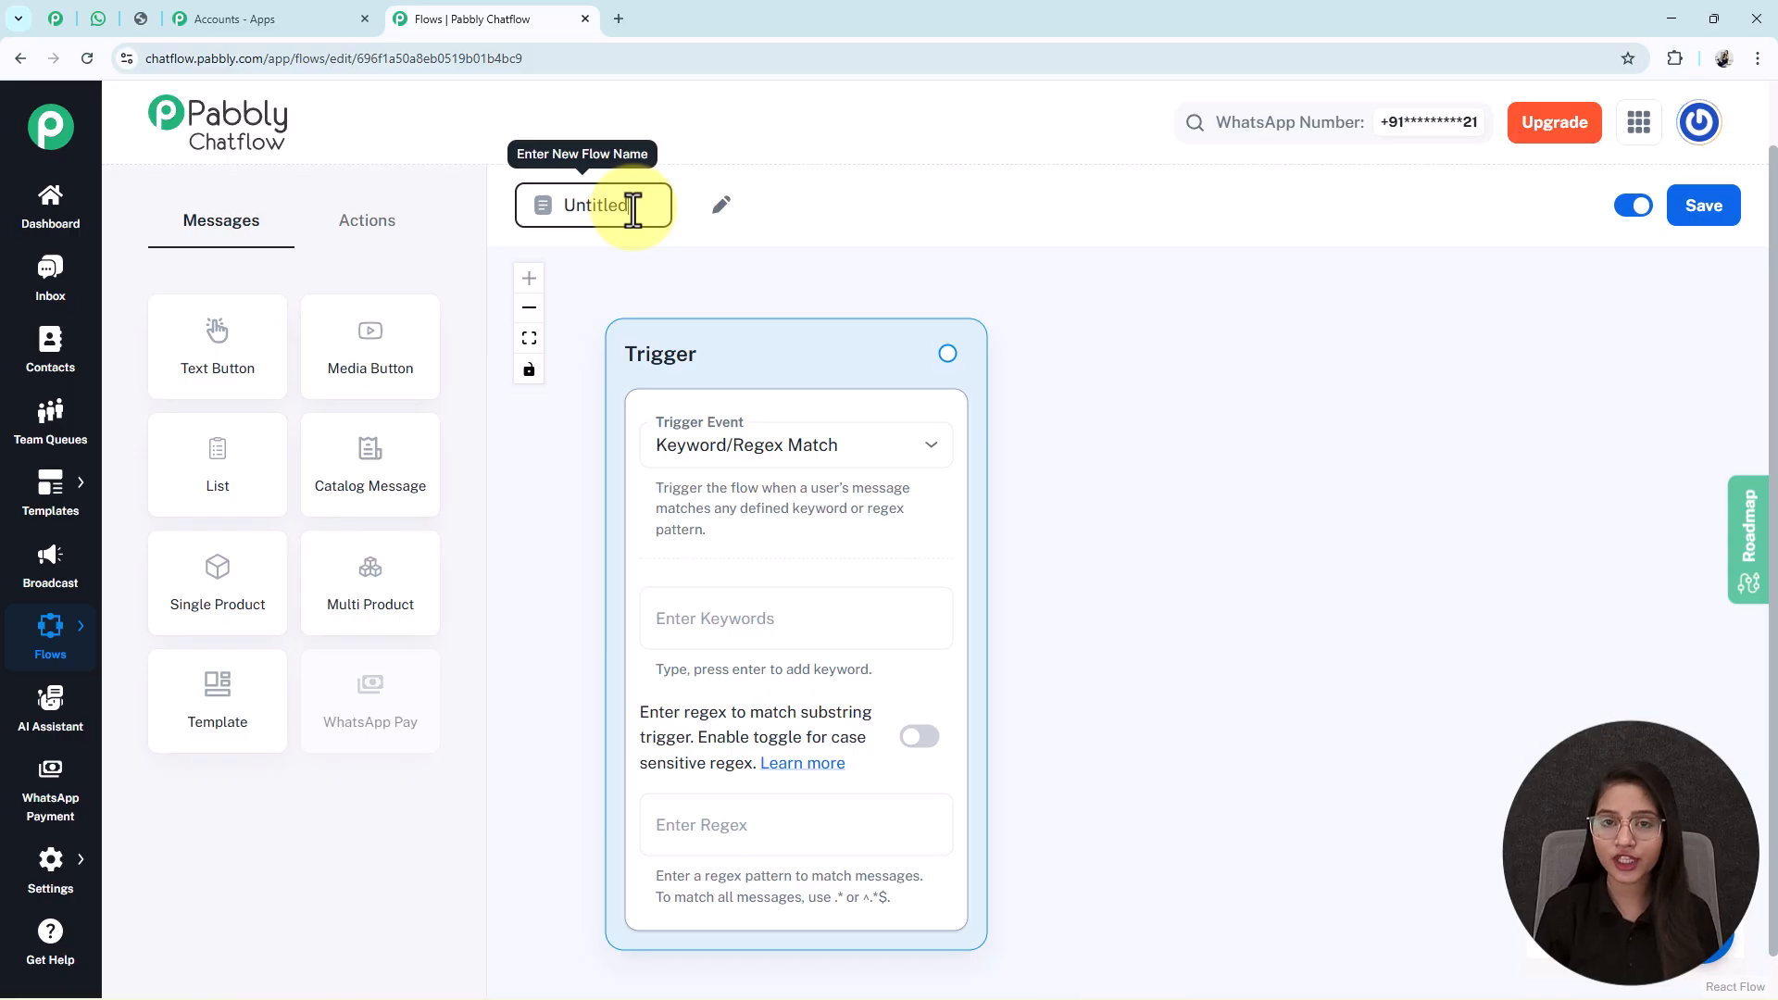
drag(633, 209, 525, 225)
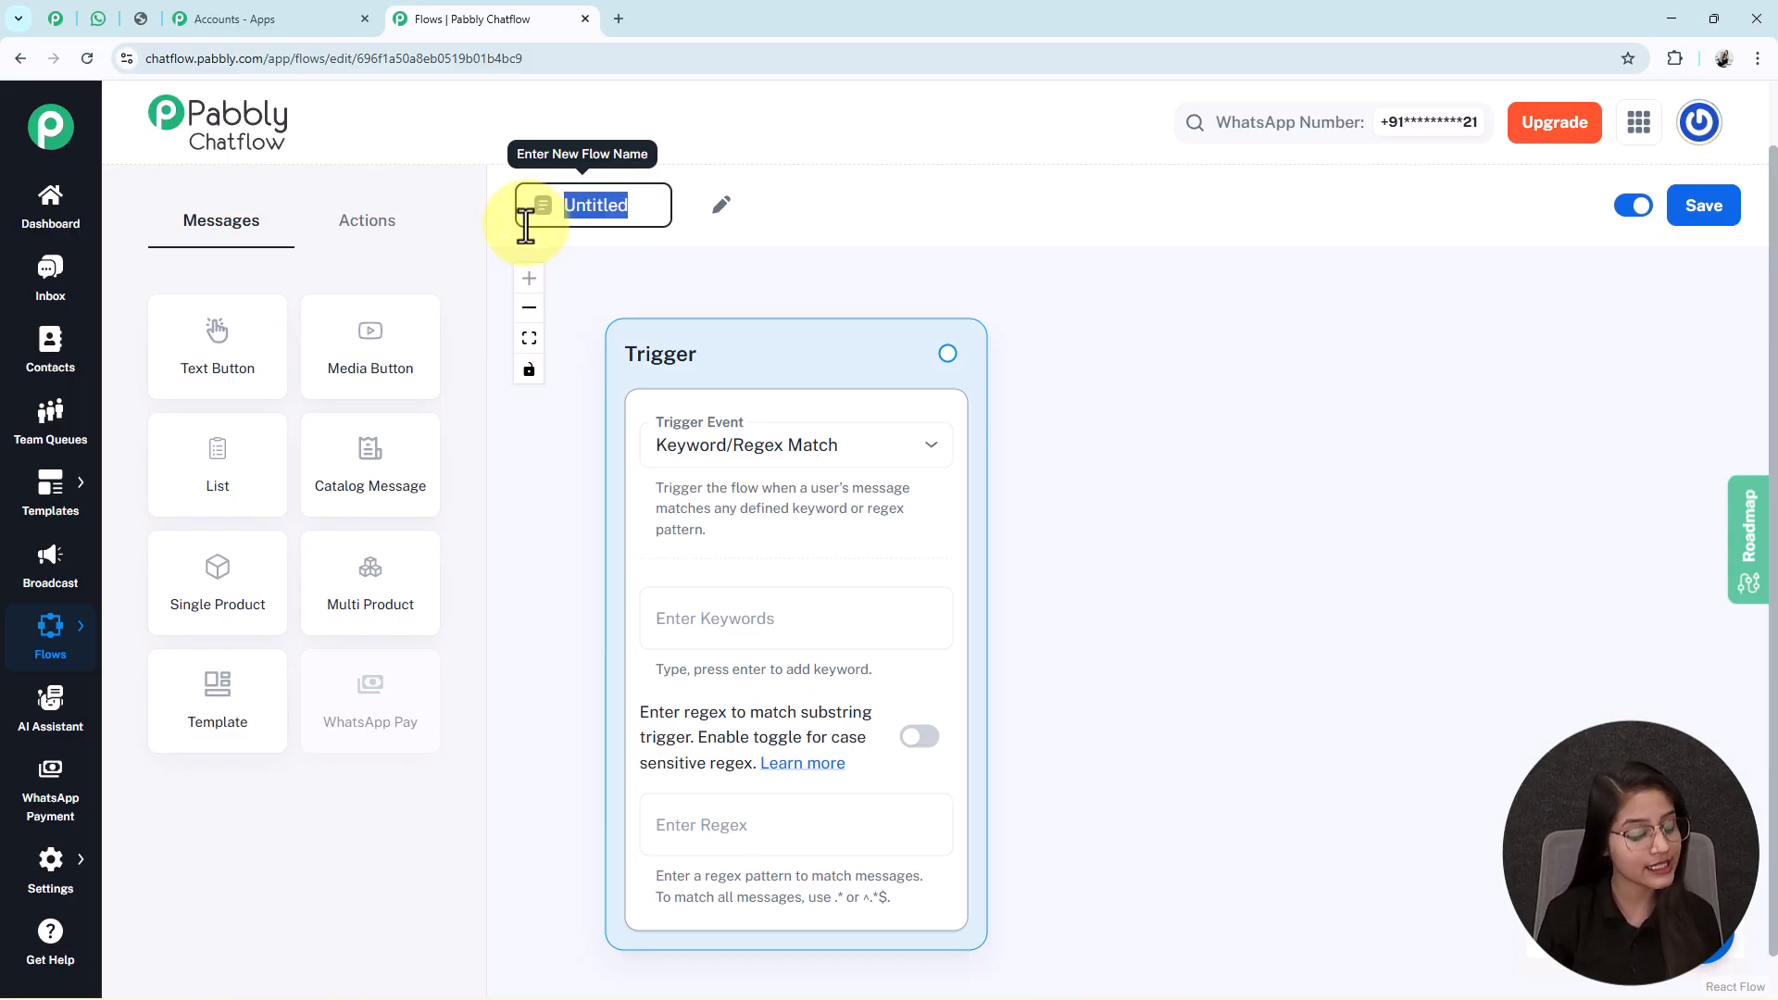
text(WhatsApp ChatBot for Cruise Booking)
click(1446, 345)
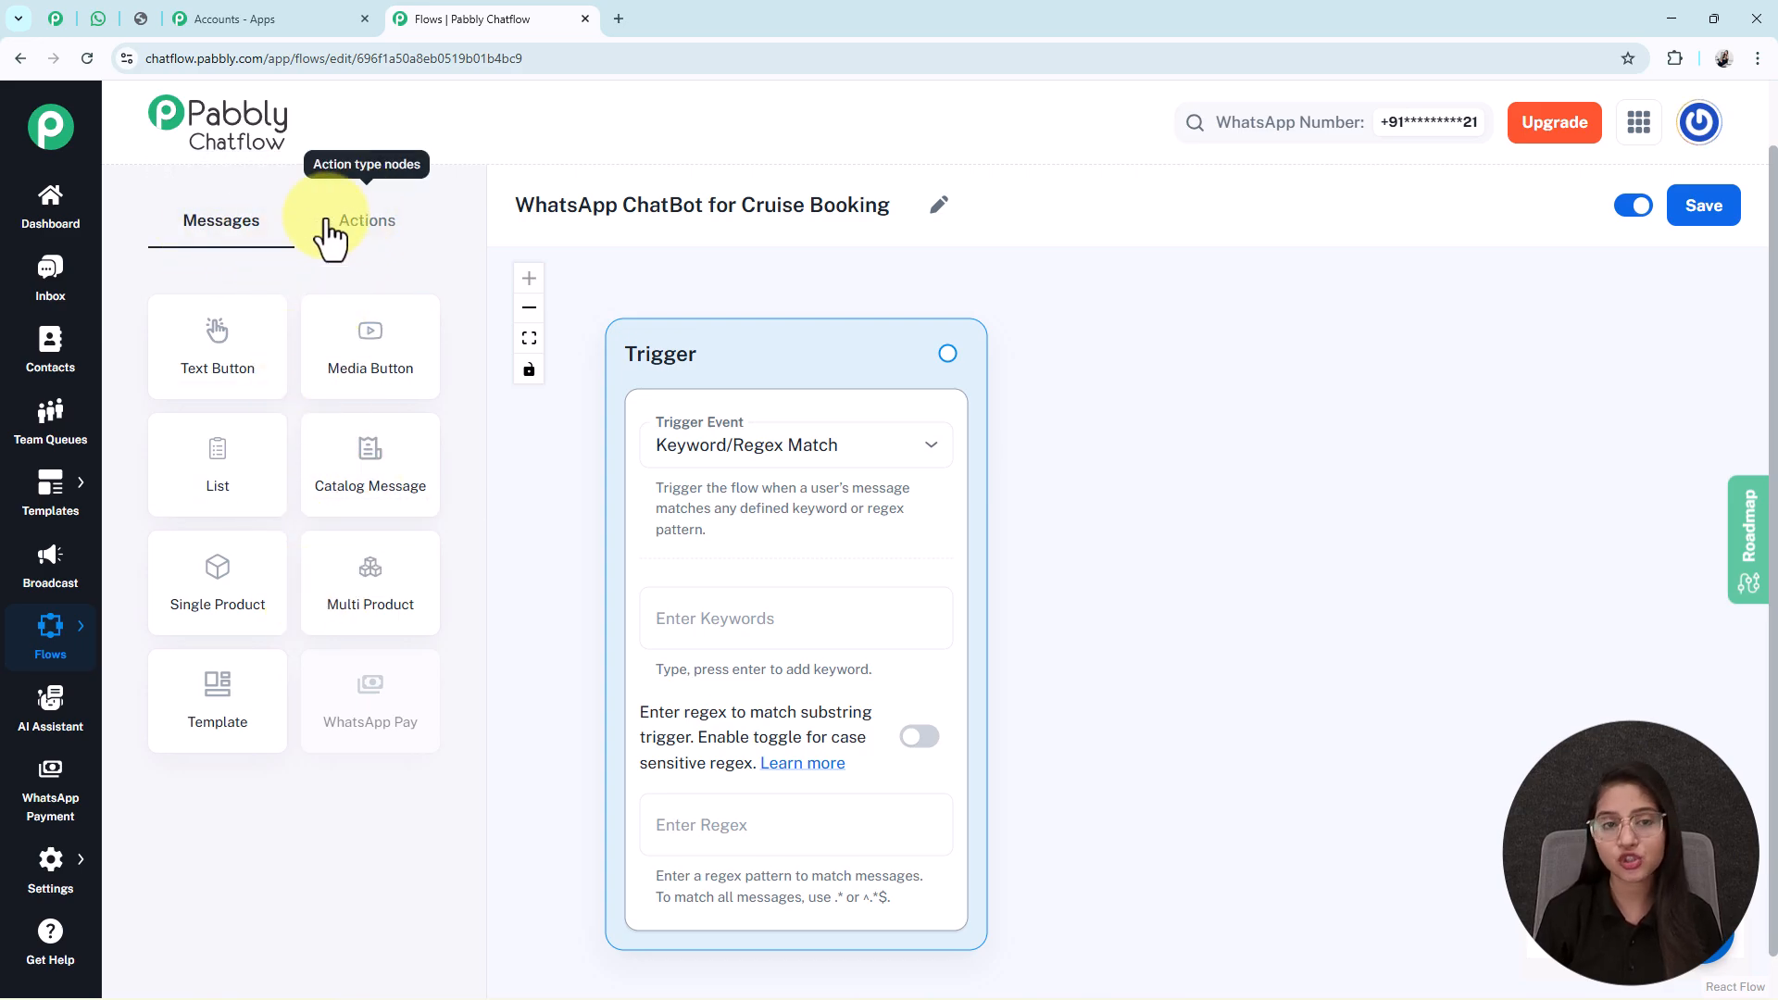
click(359, 224)
click(242, 229)
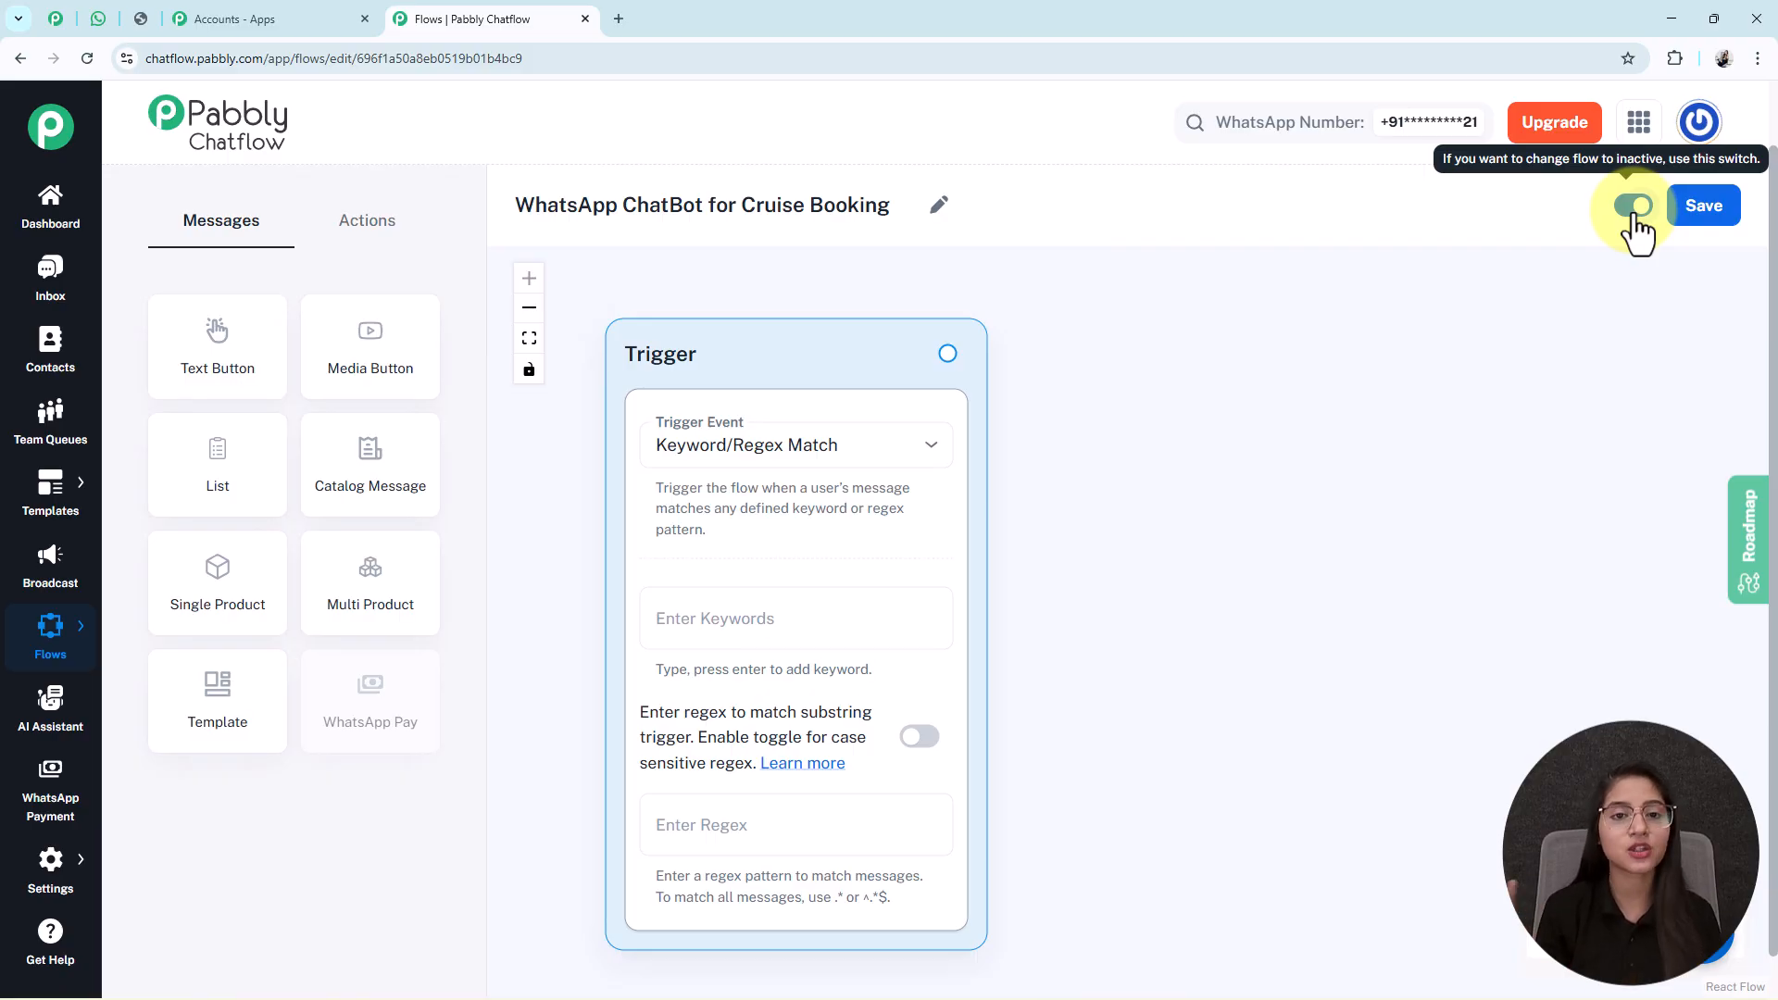
click(1716, 215)
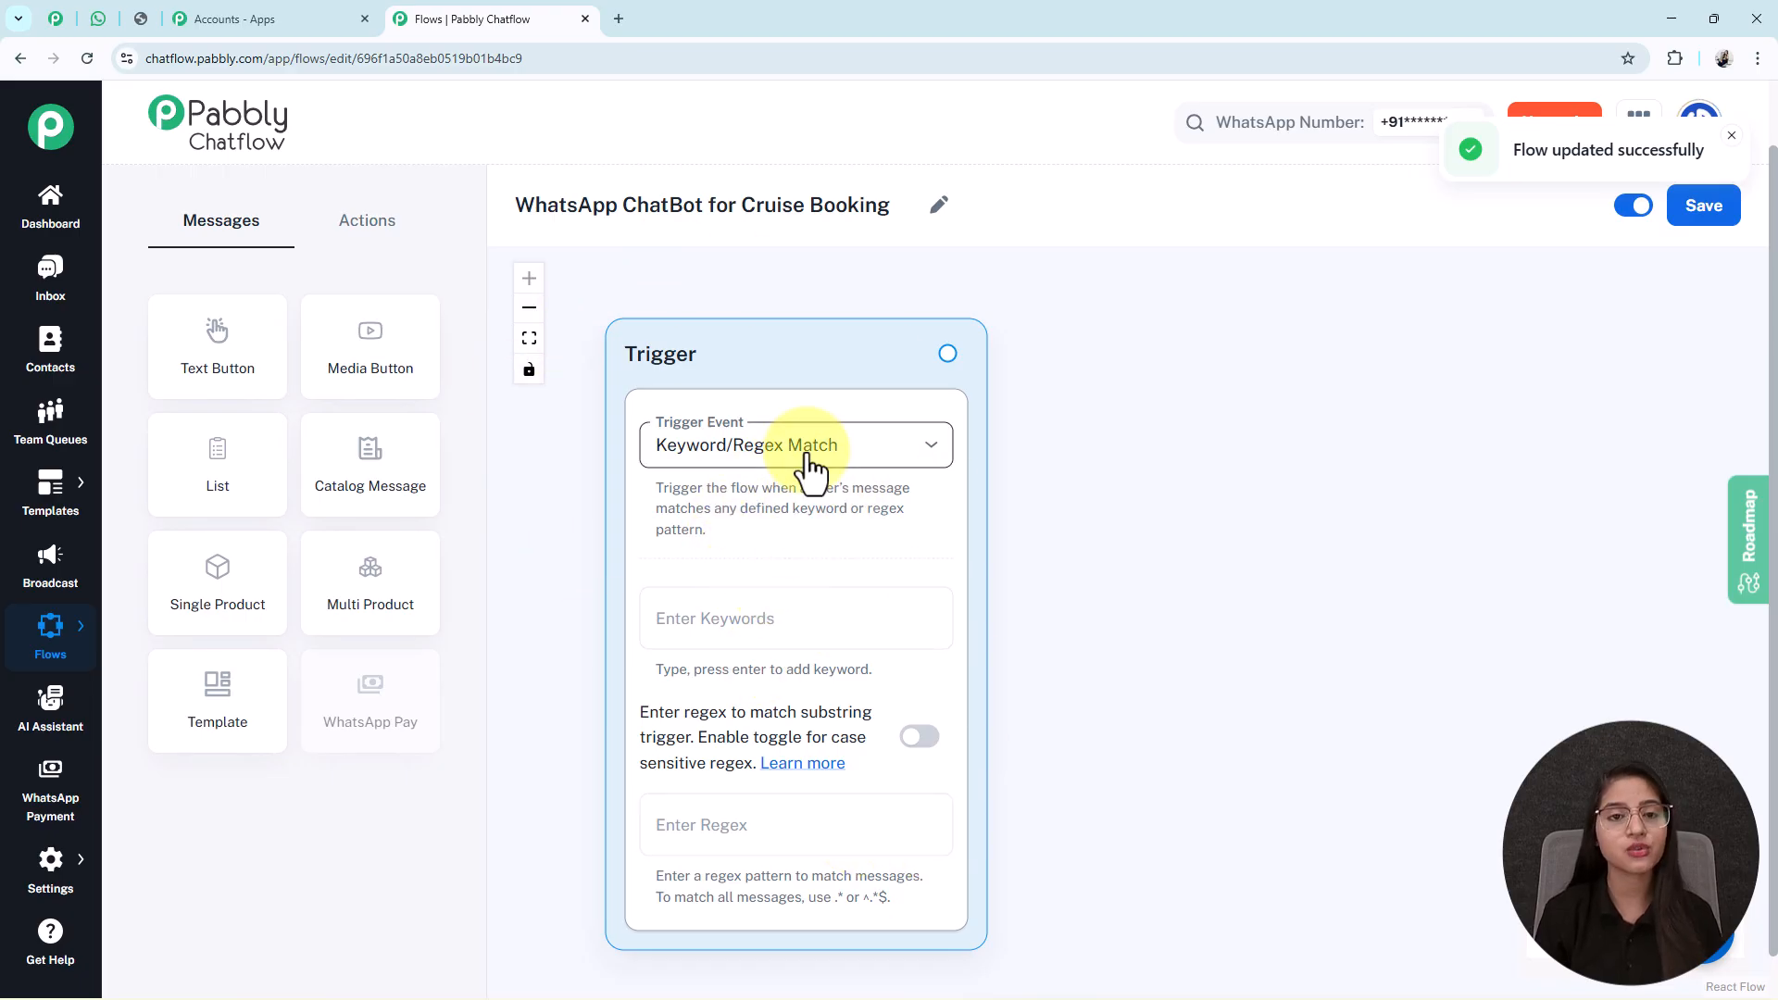
click(811, 464)
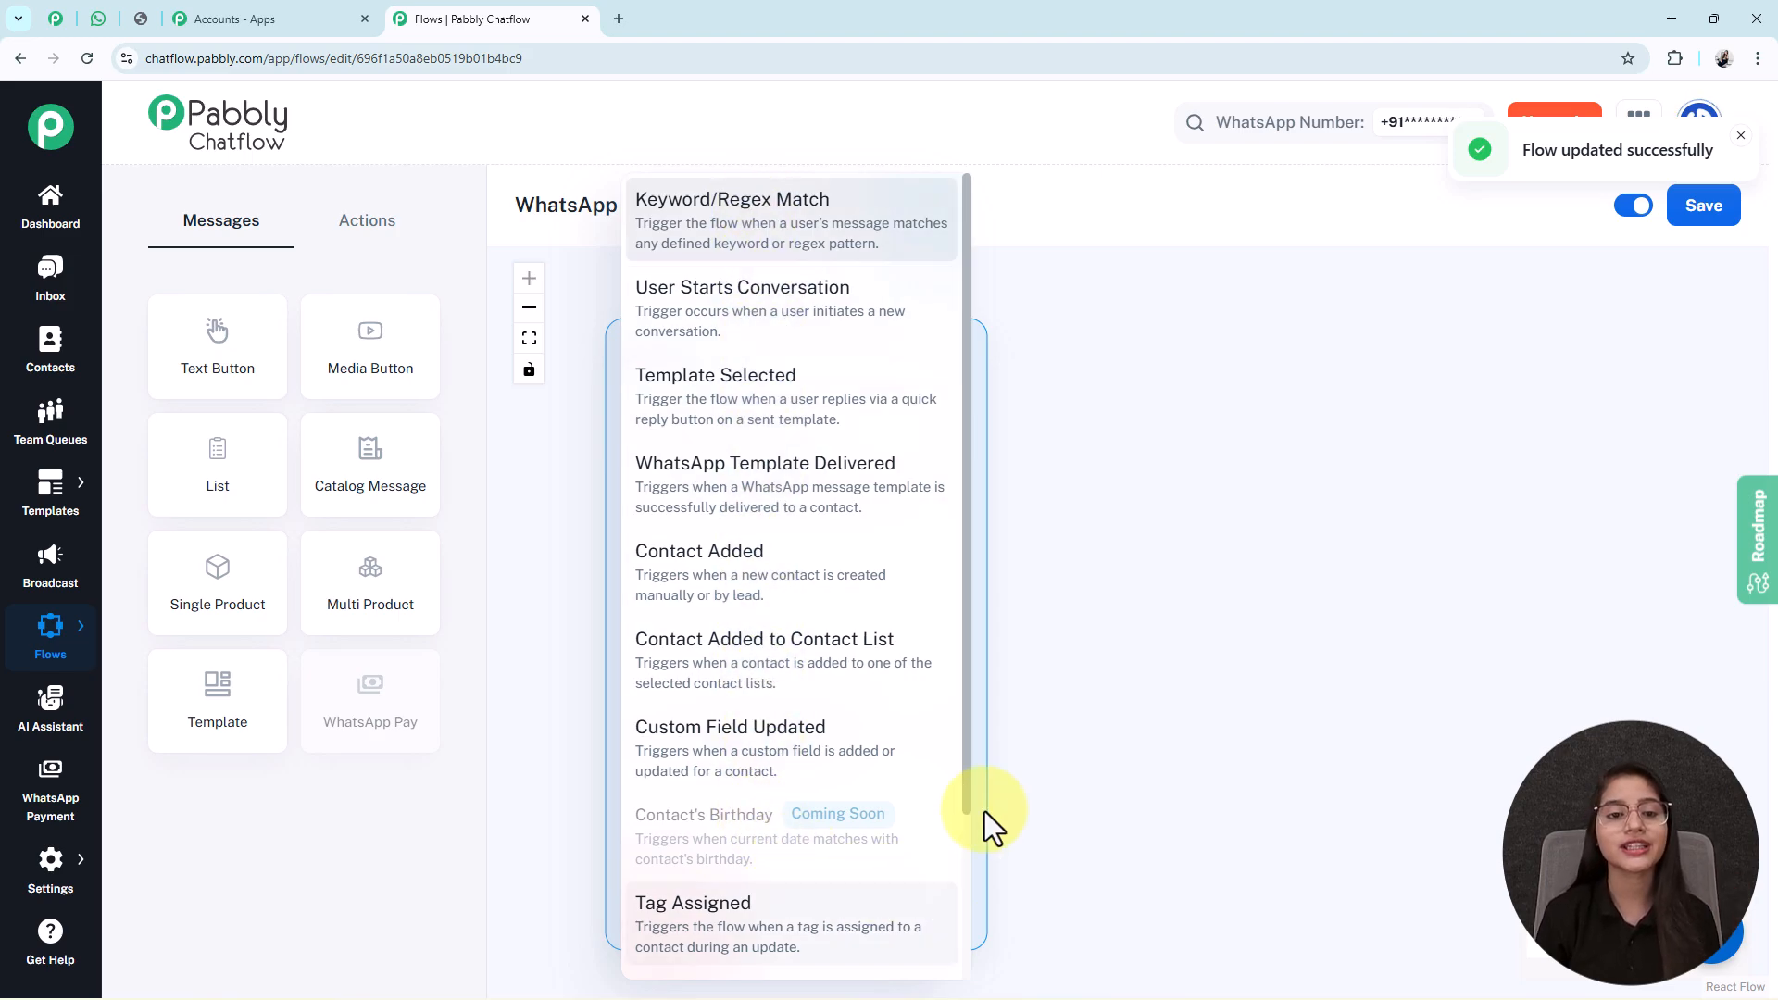
click(734, 248)
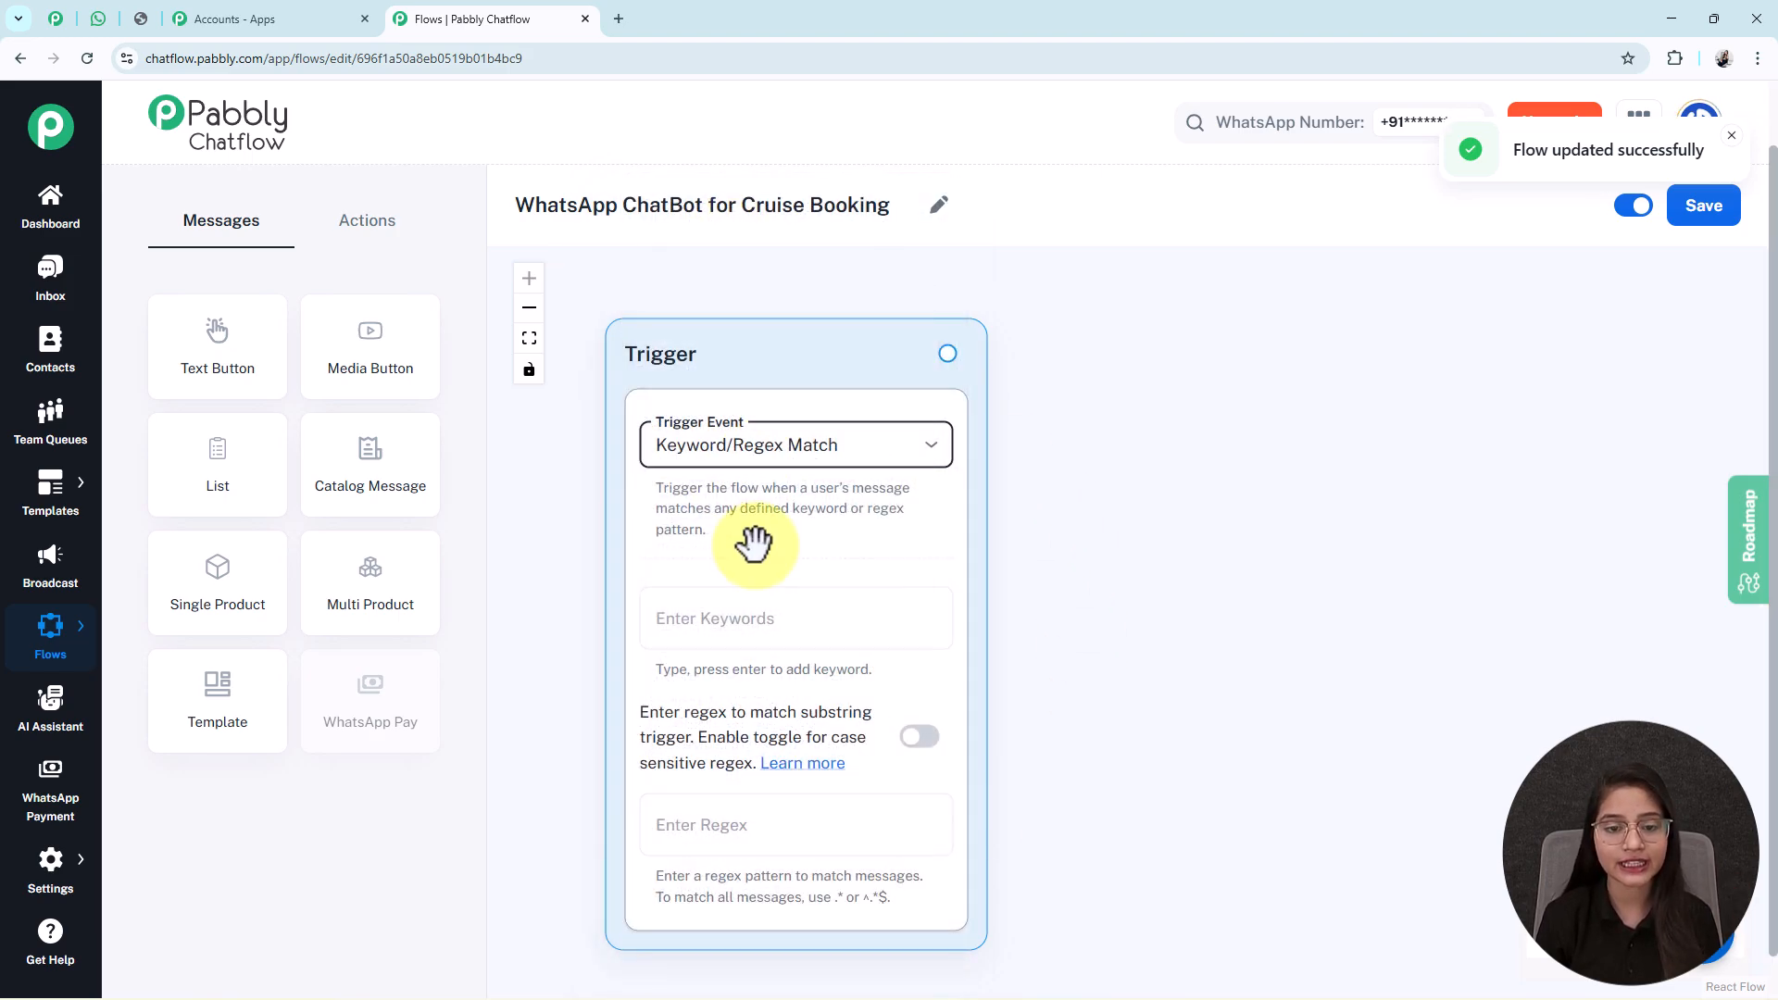
Enter 'Hi' and 'Hello' as keywords on the Keyword/Regex Match trigger.
click(736, 607)
text(H)
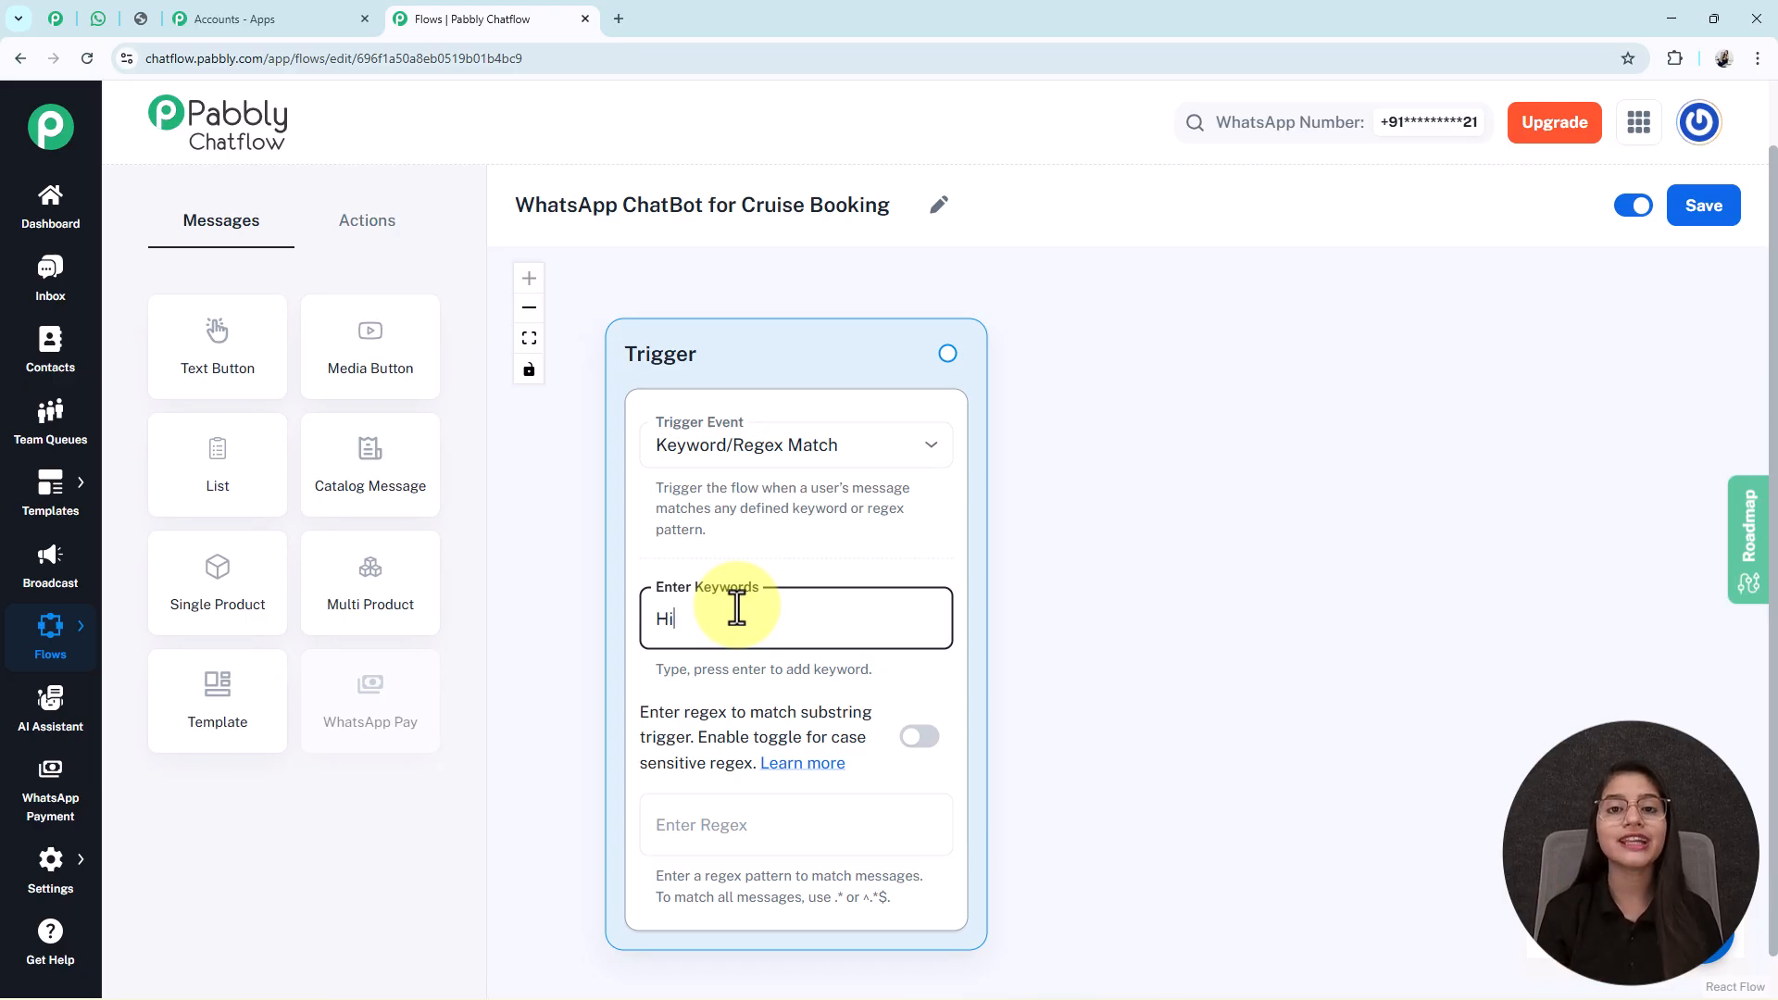
text(i)
key(Return)
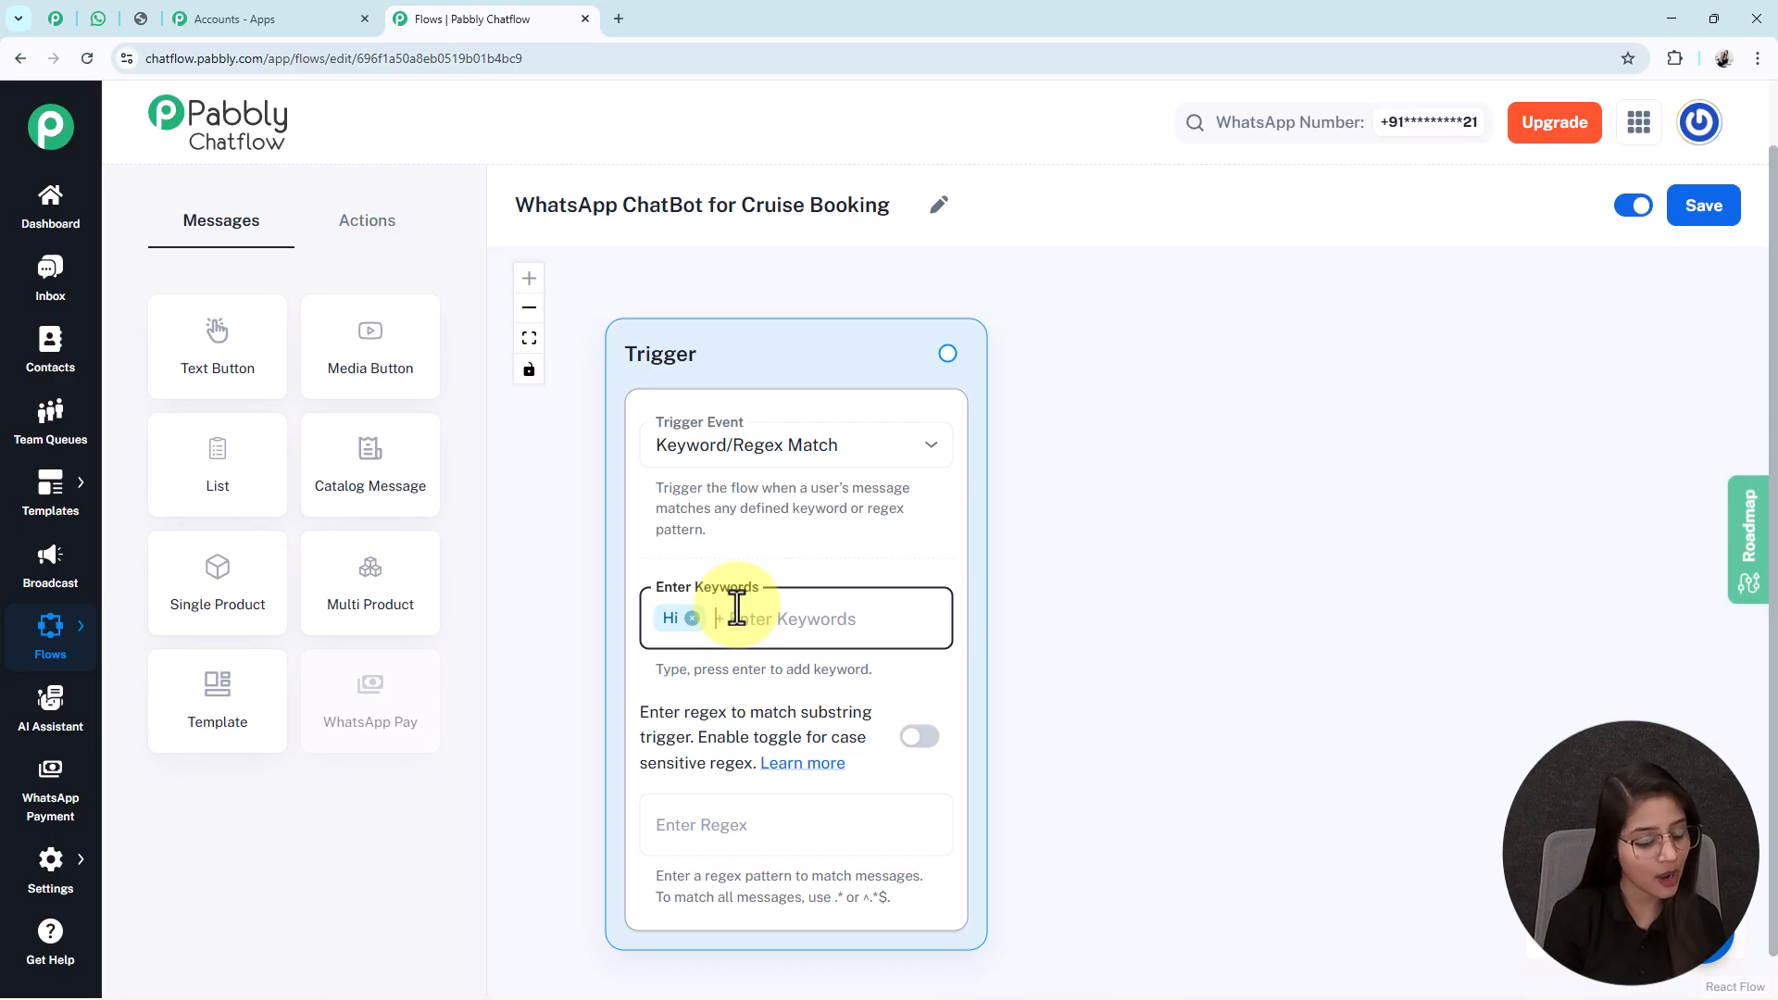
text(Hello)
key(Return)
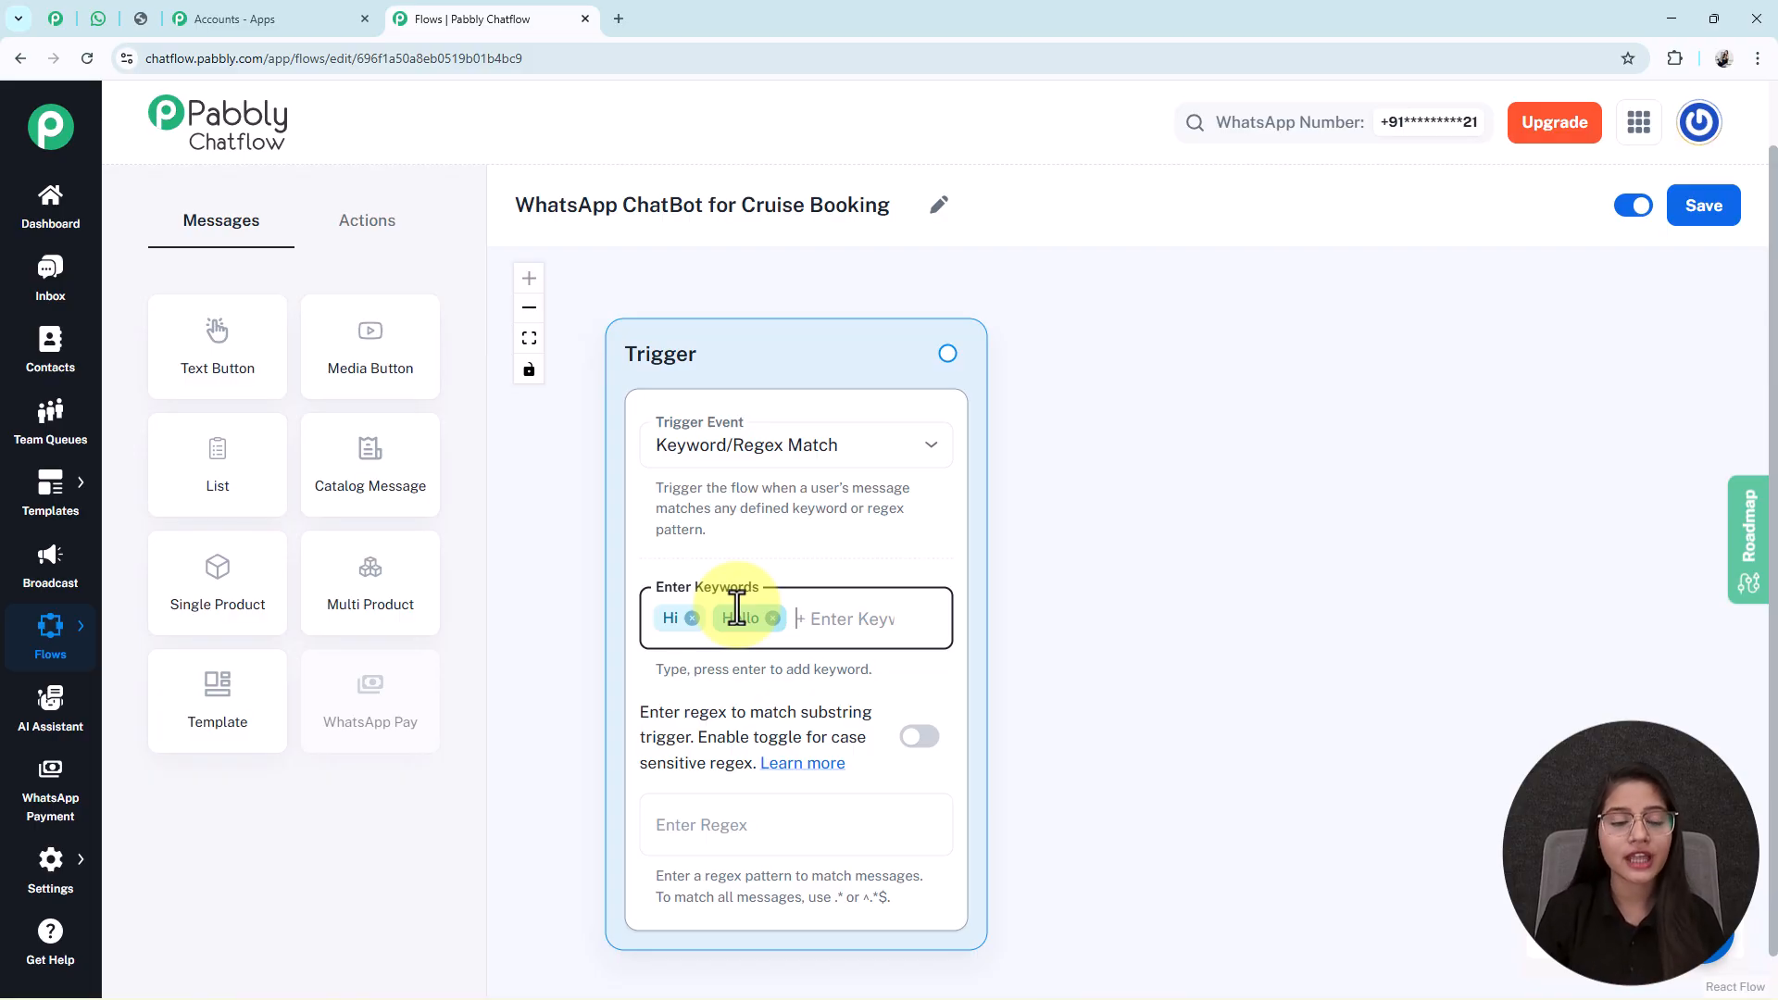
Add a Media Button message node to the canvas with media type Image.
drag(315, 341, 1152, 397)
click(1282, 544)
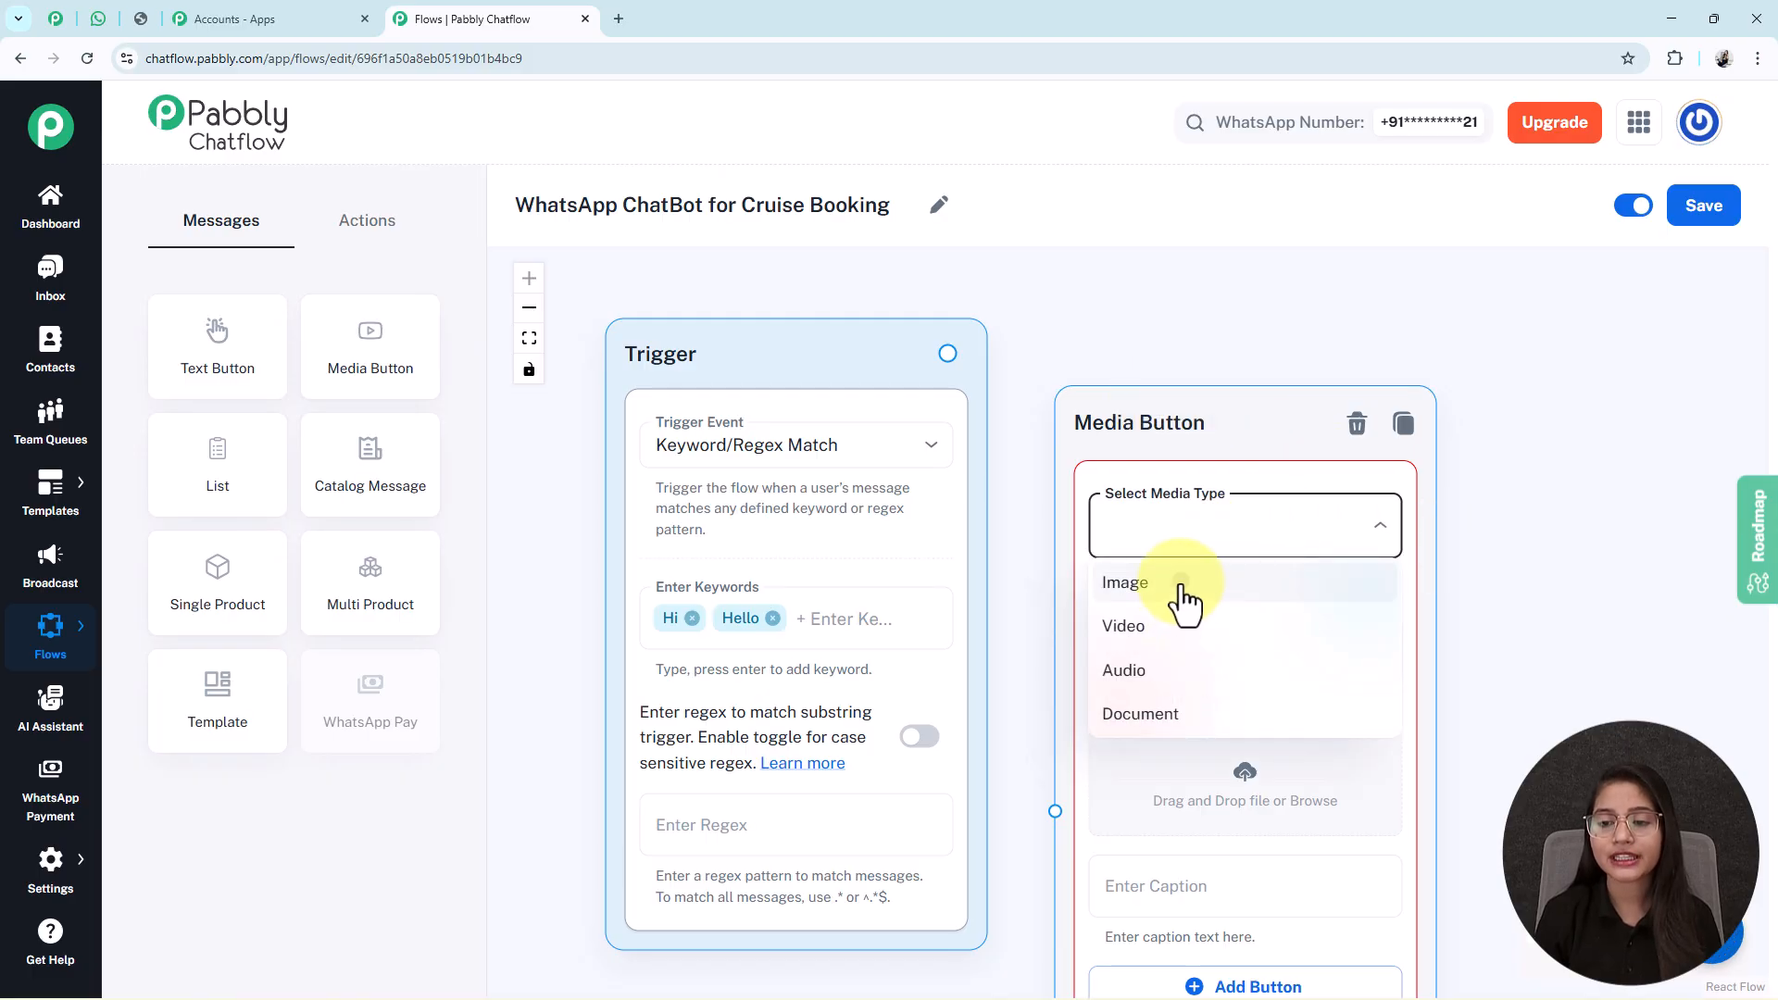
click(1126, 583)
drag(1561, 604, 1406, 386)
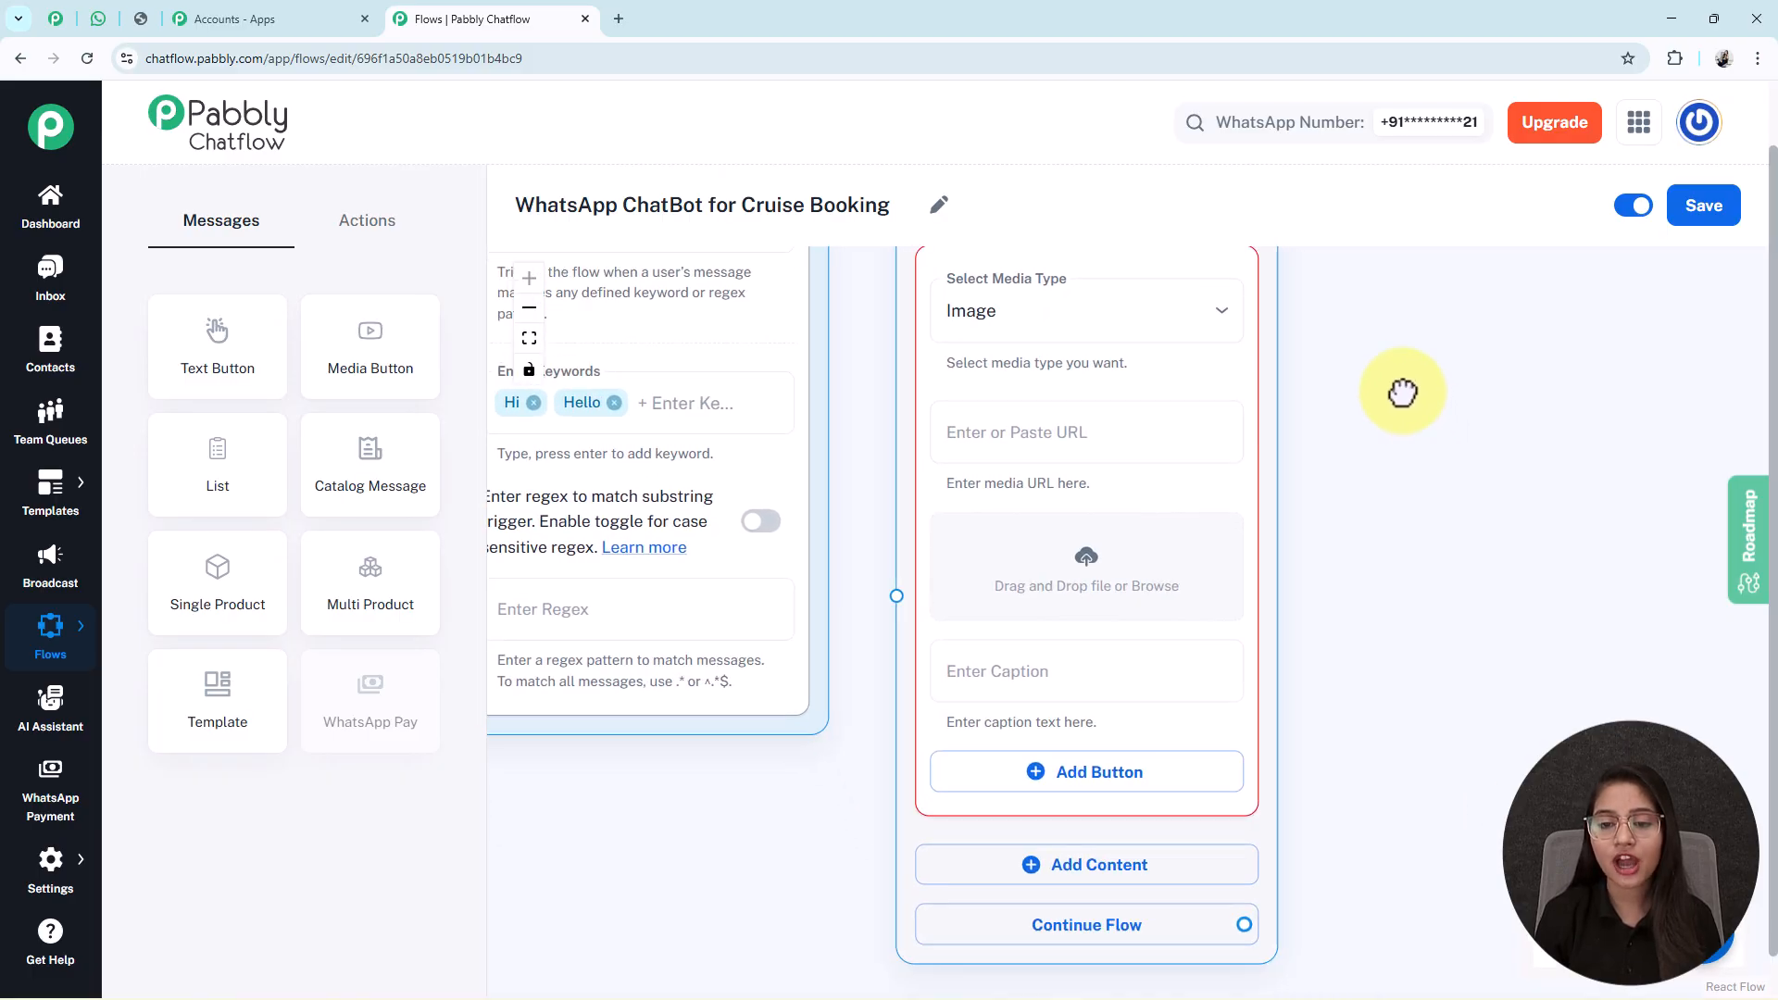
Upload the Oceania Cruises Vista ship picture from Pictures through the Media Library.
click(1090, 579)
click(1353, 345)
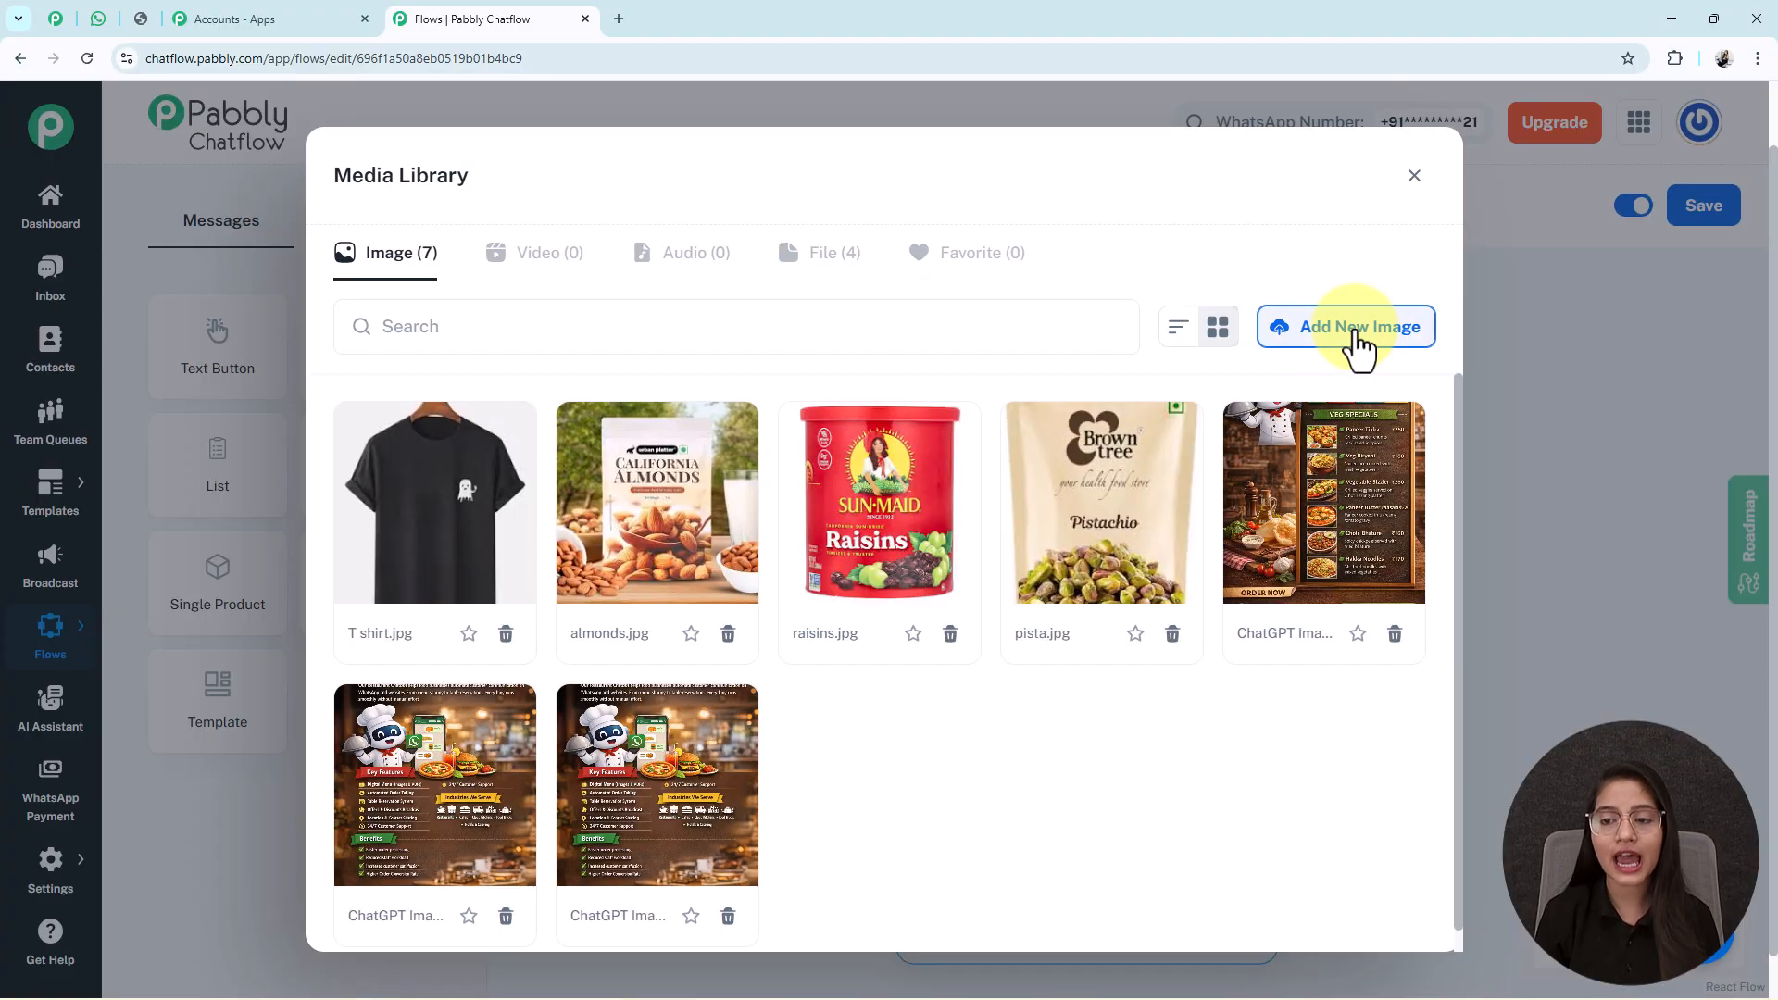
click(917, 569)
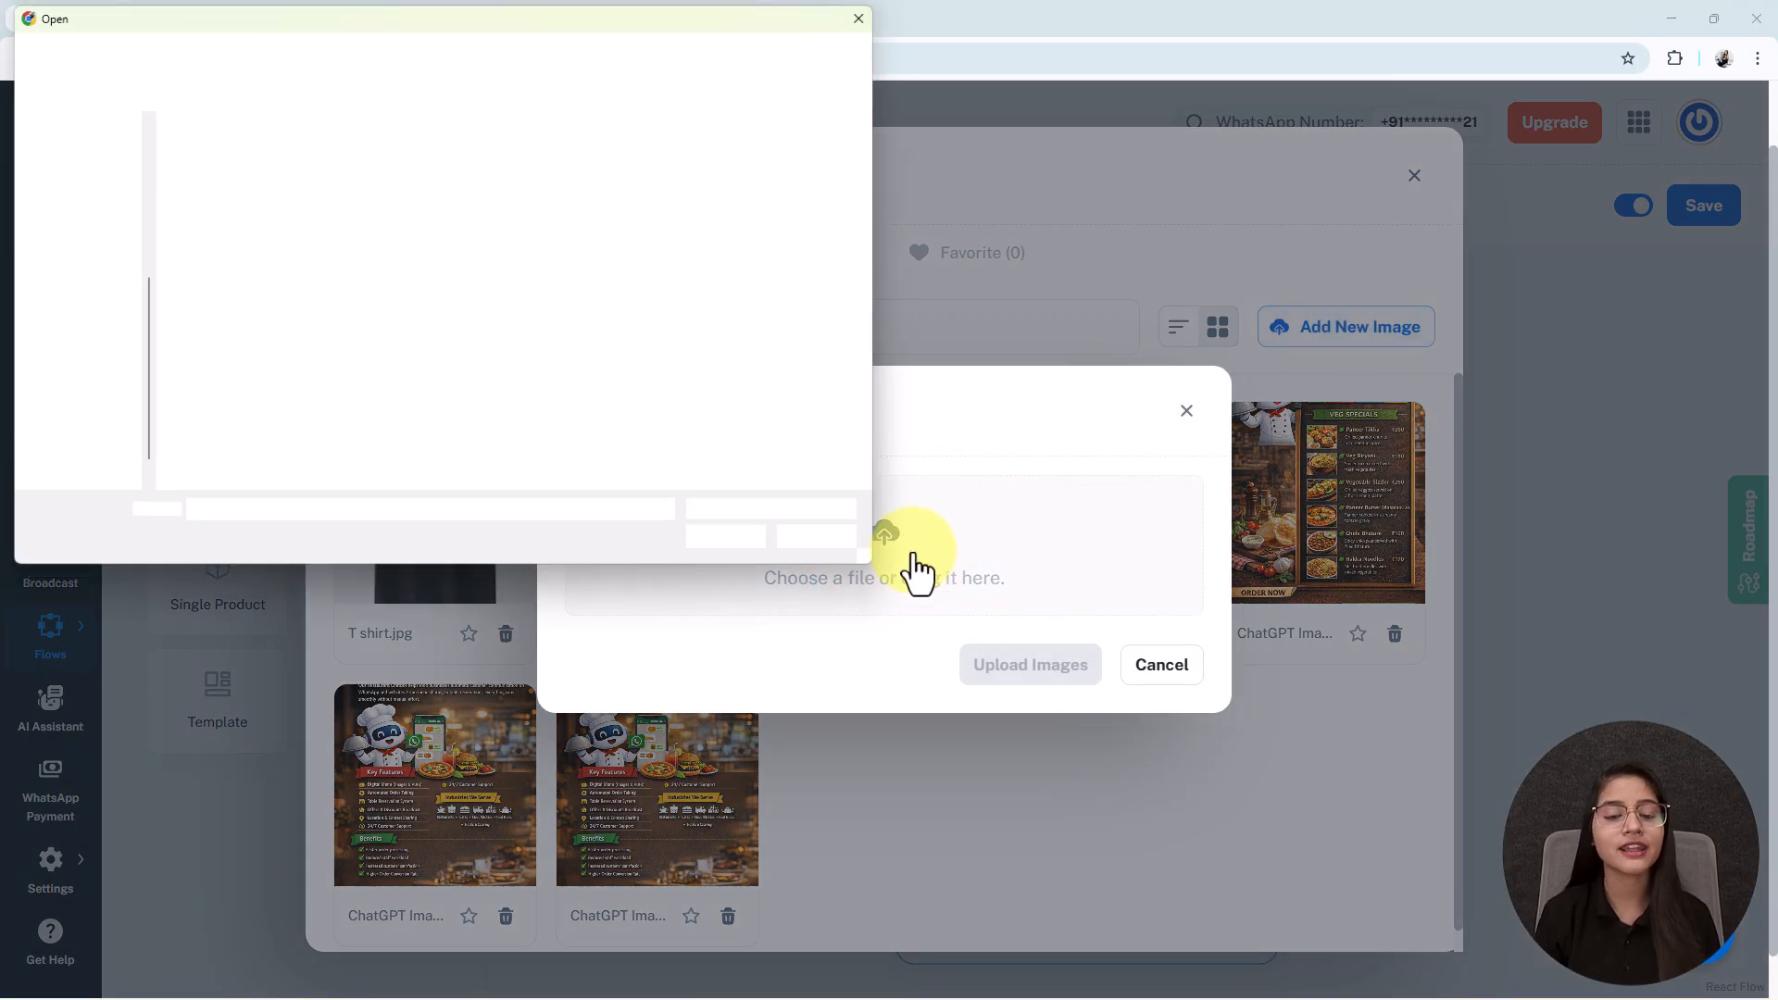
click(77, 156)
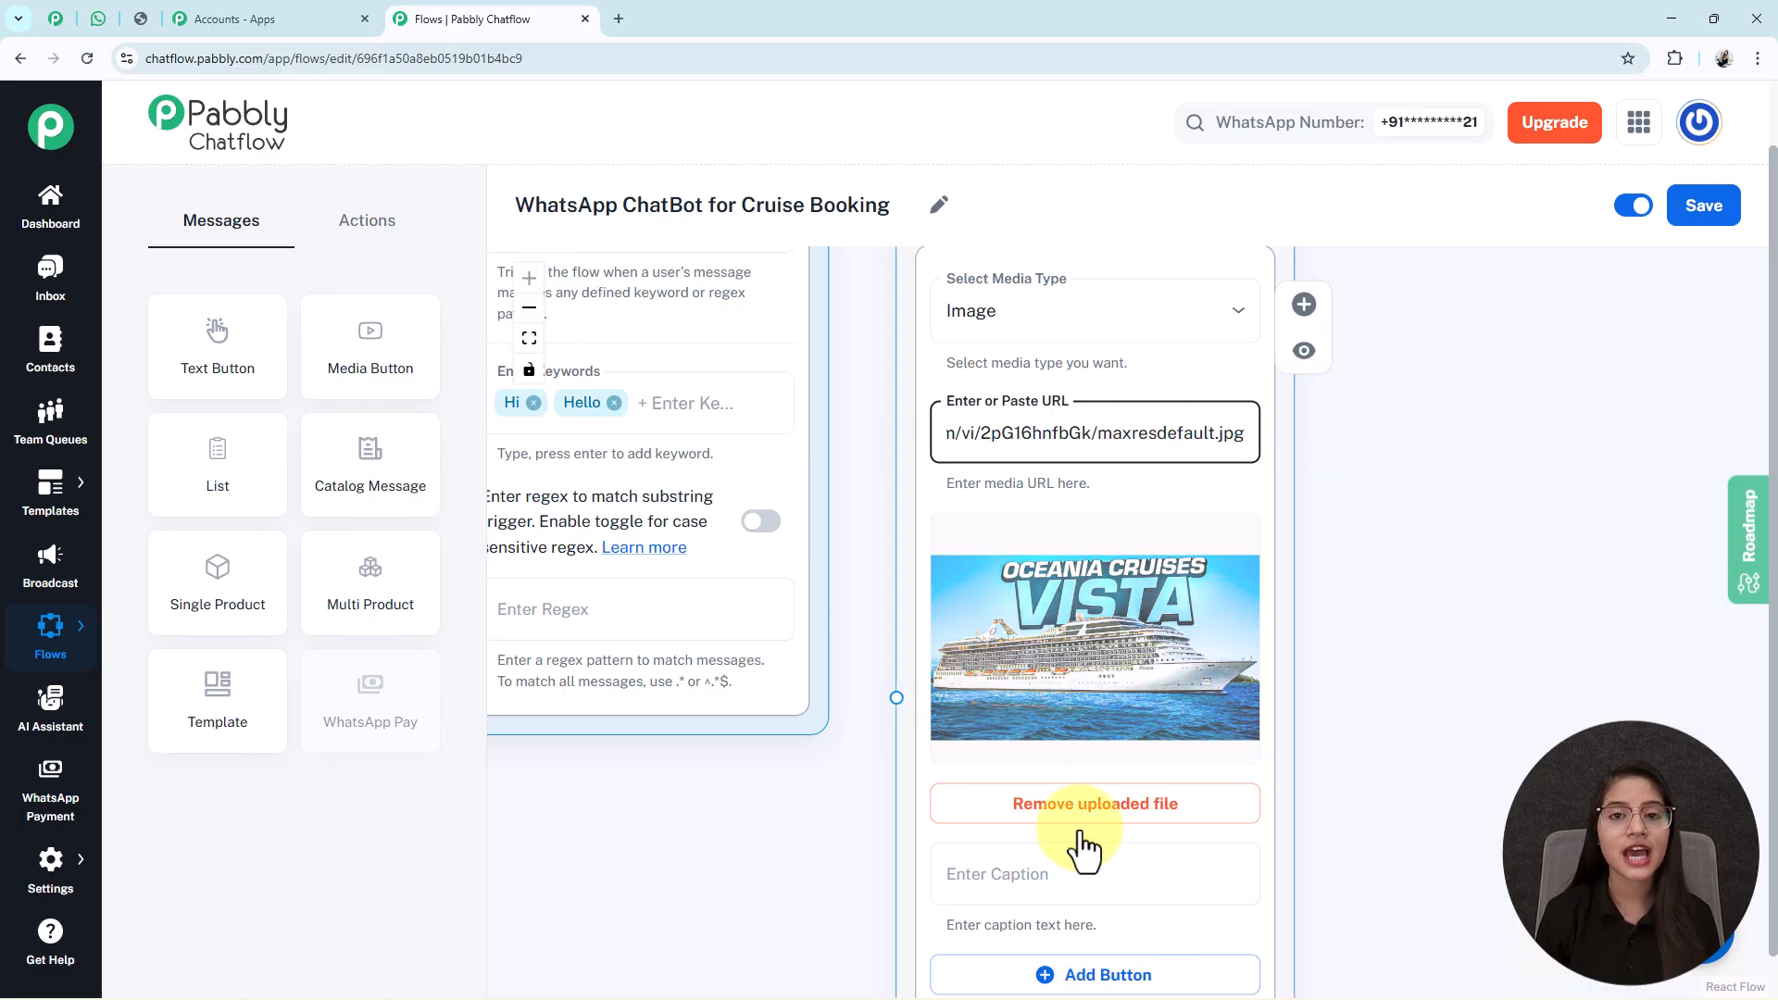
drag(1377, 880, 1348, 550)
click(987, 530)
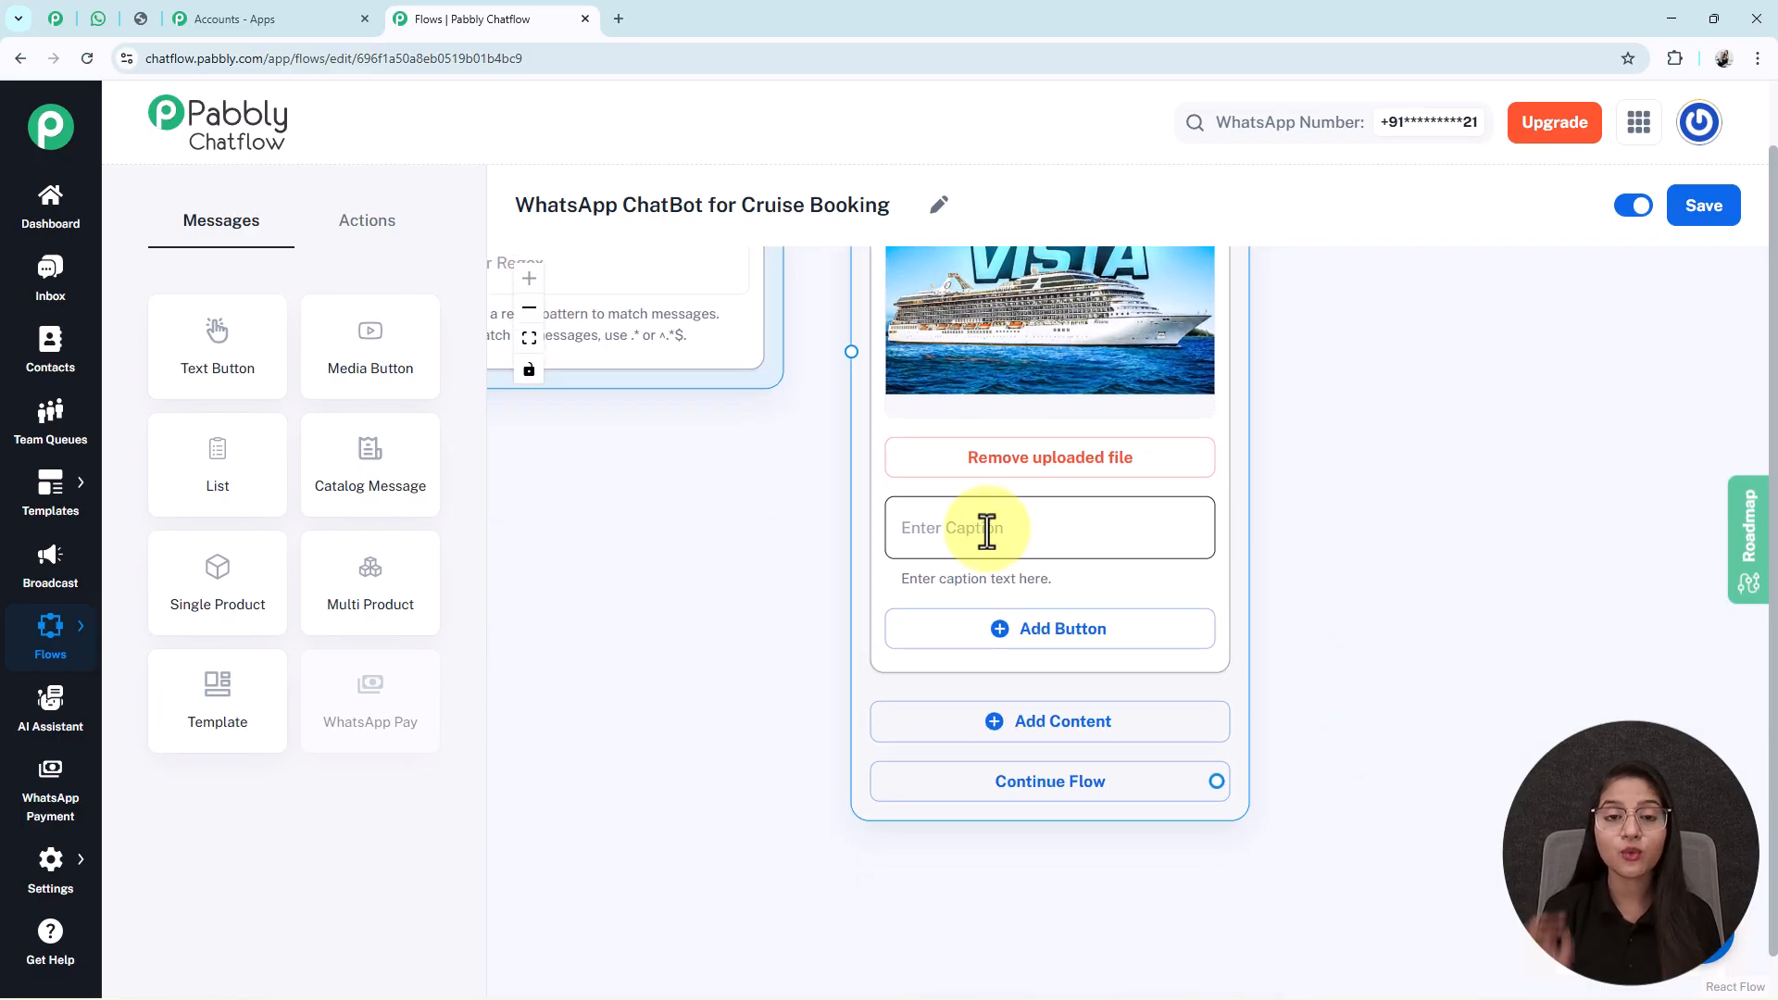
click(1508, 456)
scroll(1402, 544, down, 3)
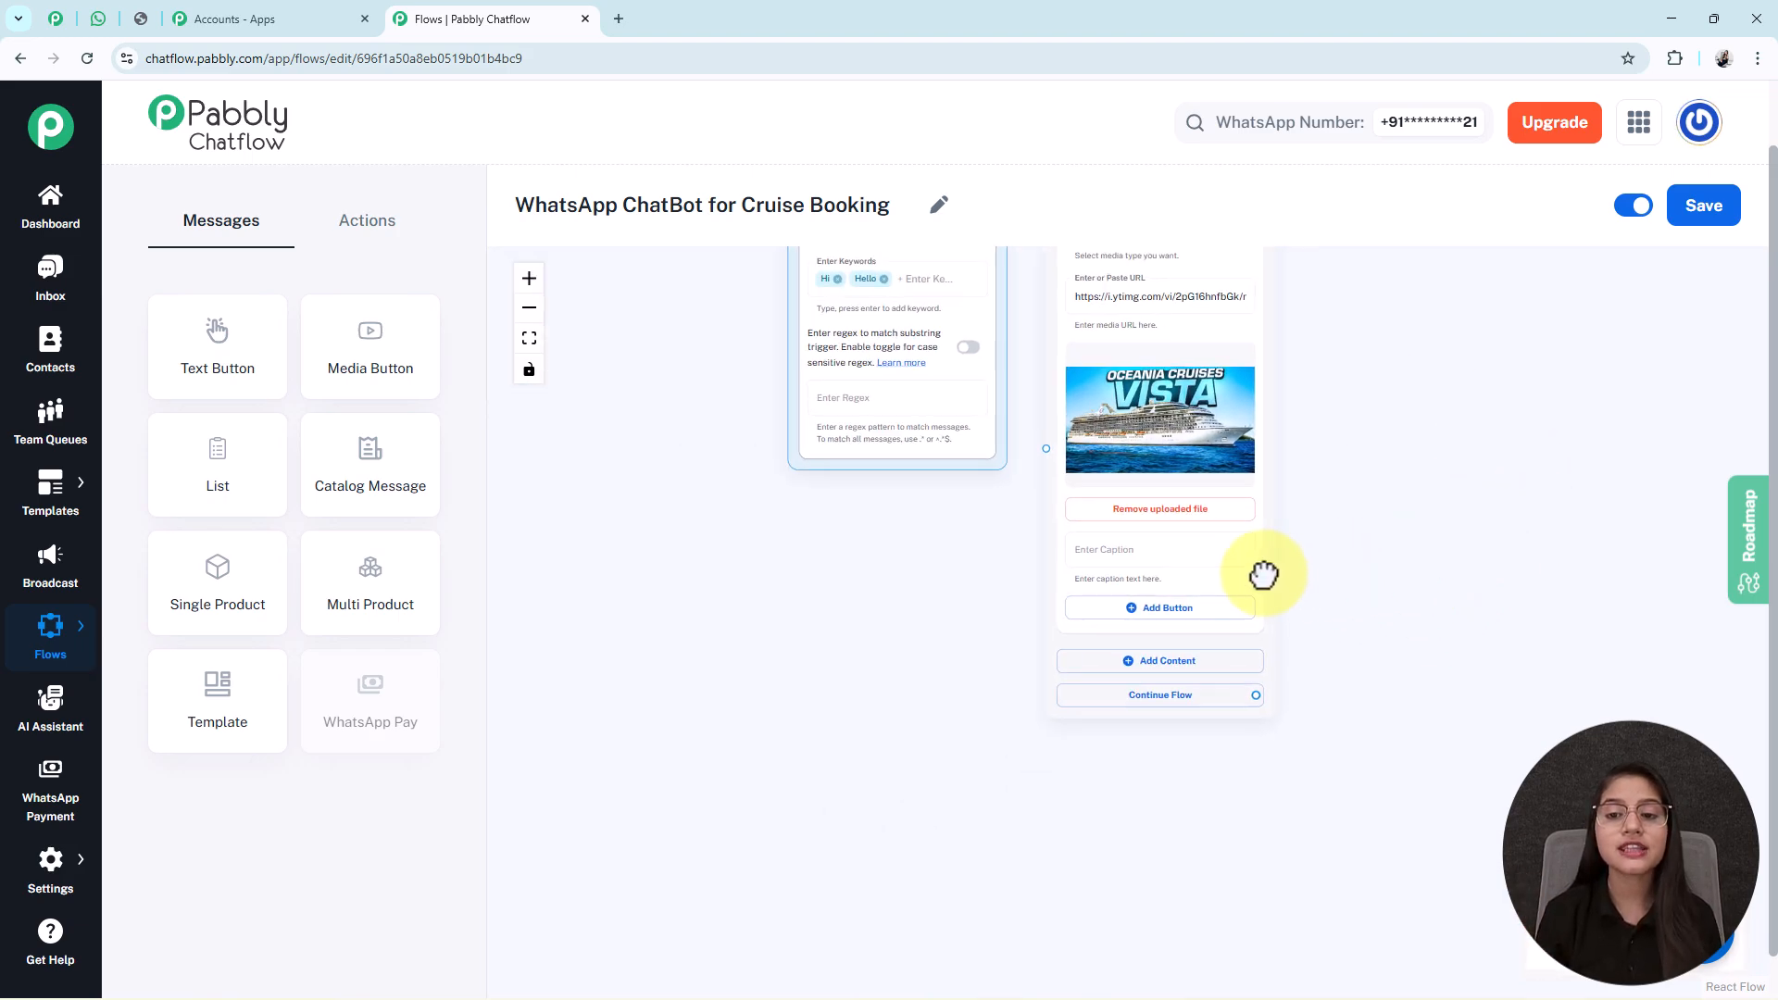
click(1115, 555)
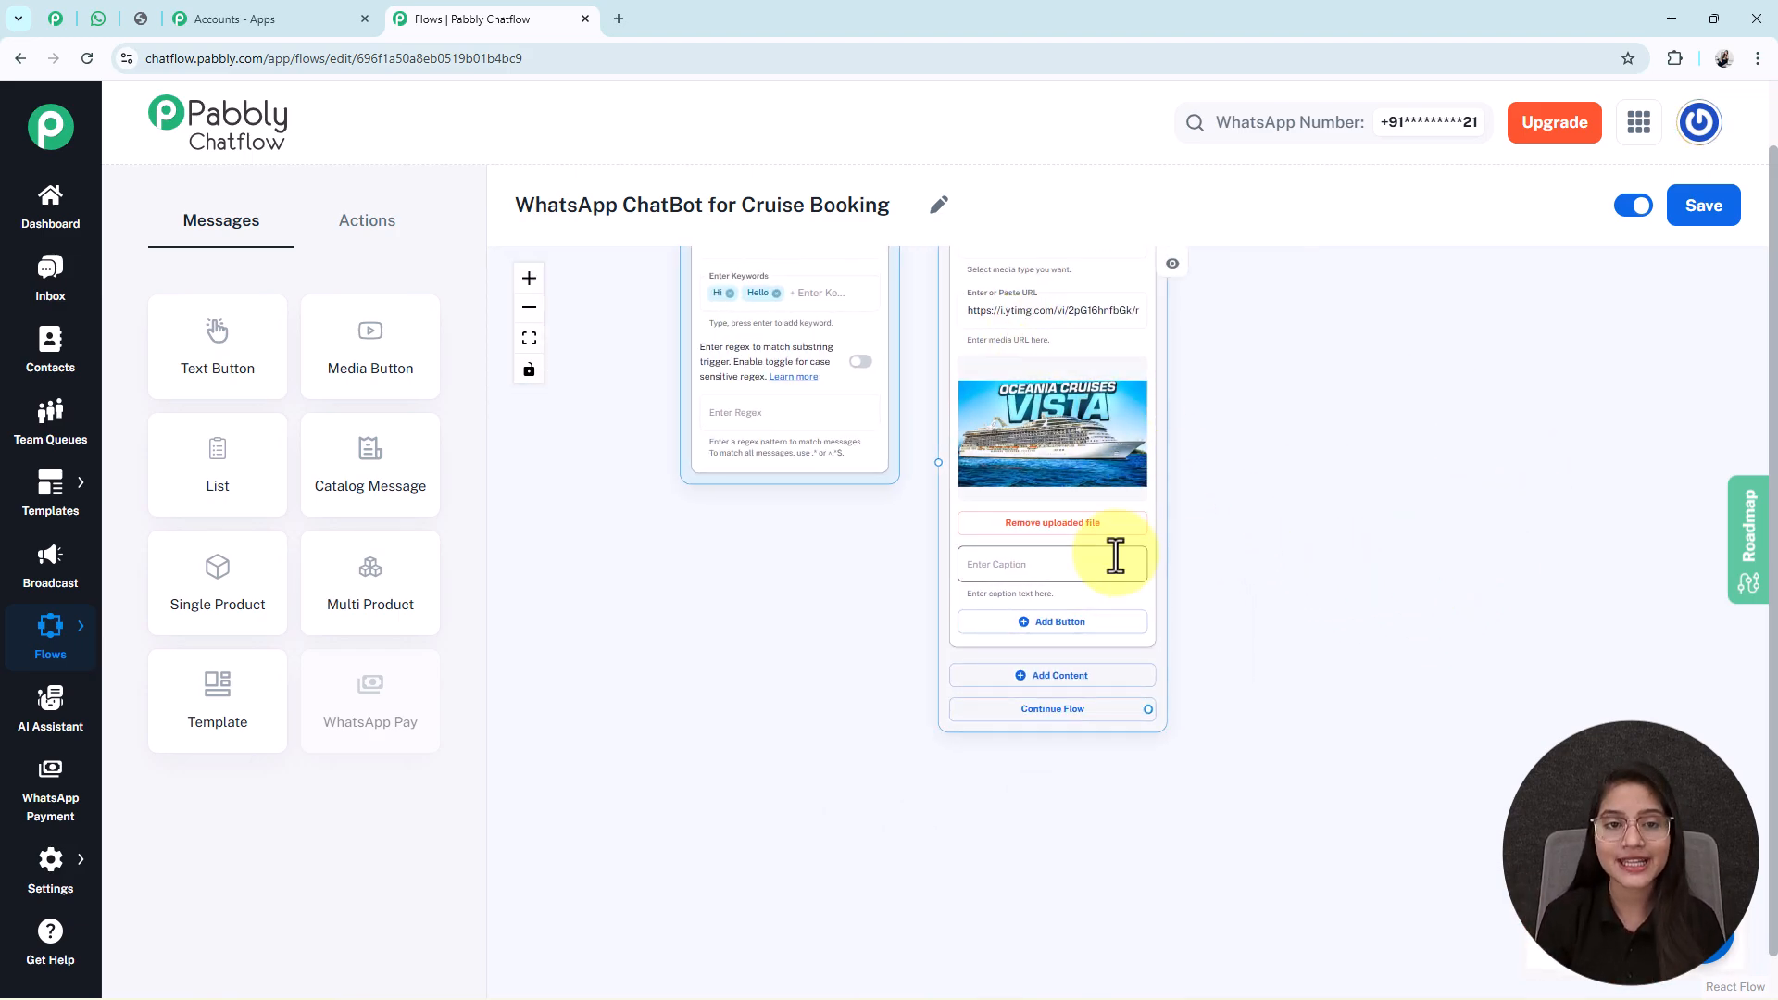
Add a text block under the image and paste the OceanVista Cruises welcome message.
click(1038, 678)
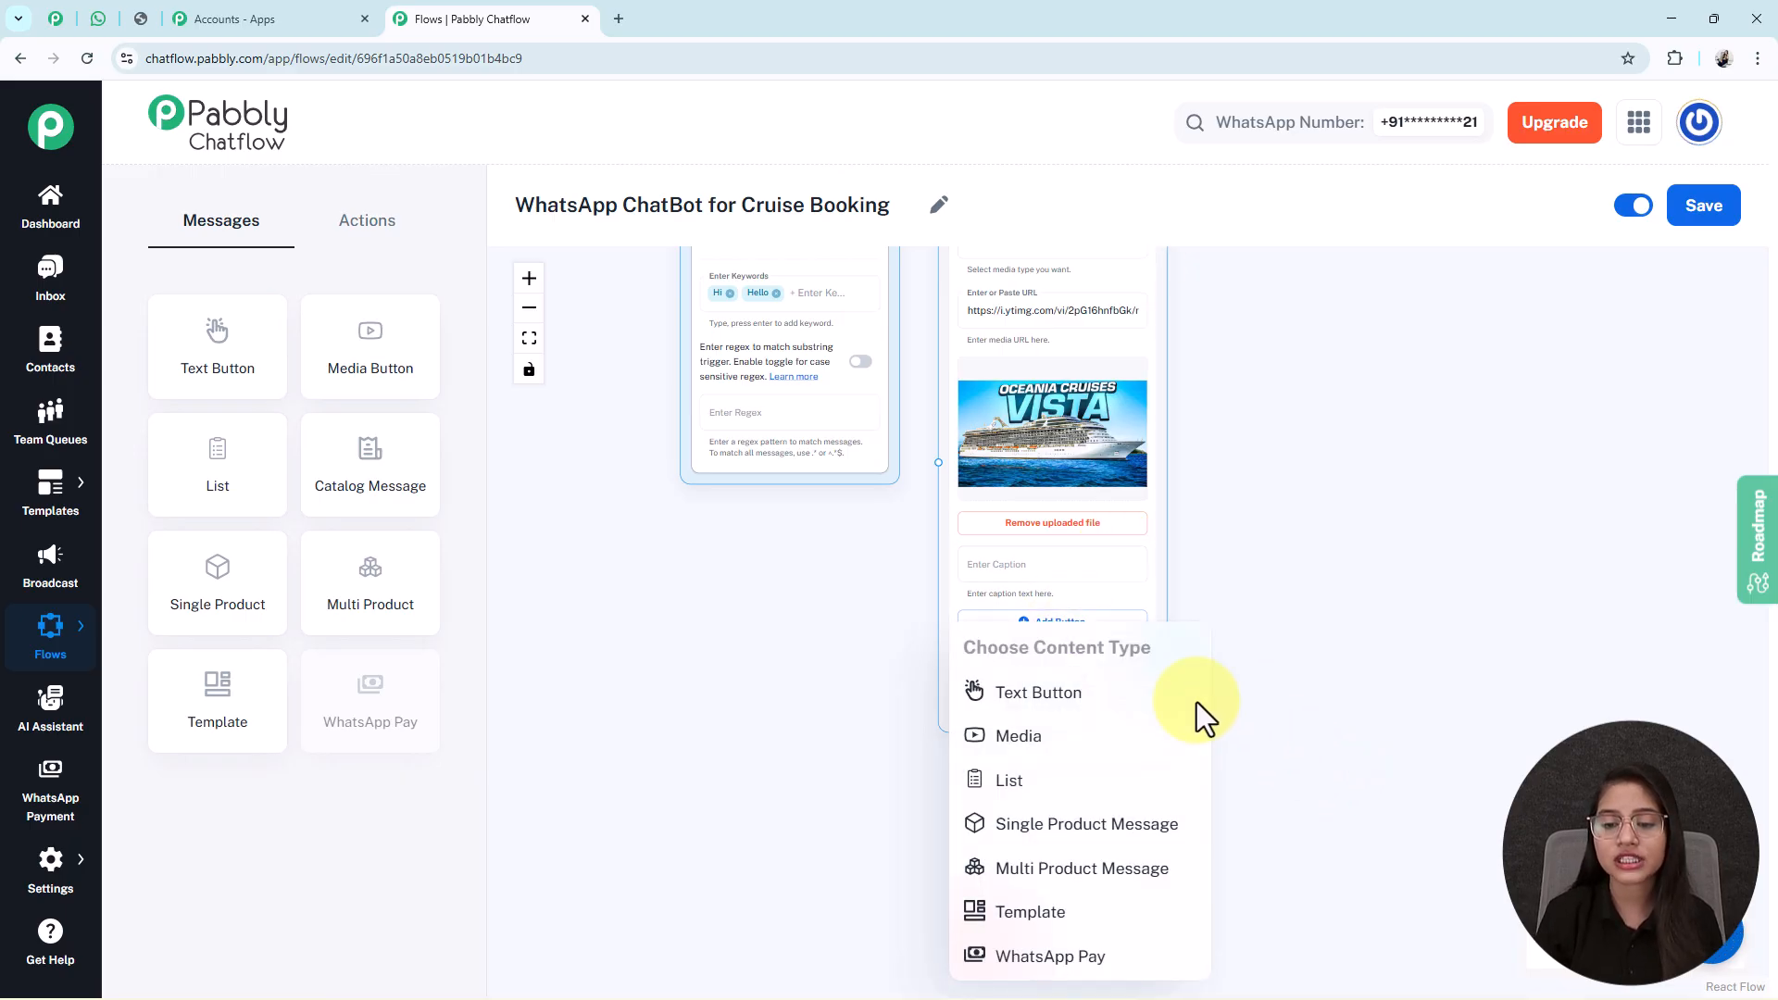
click(1032, 693)
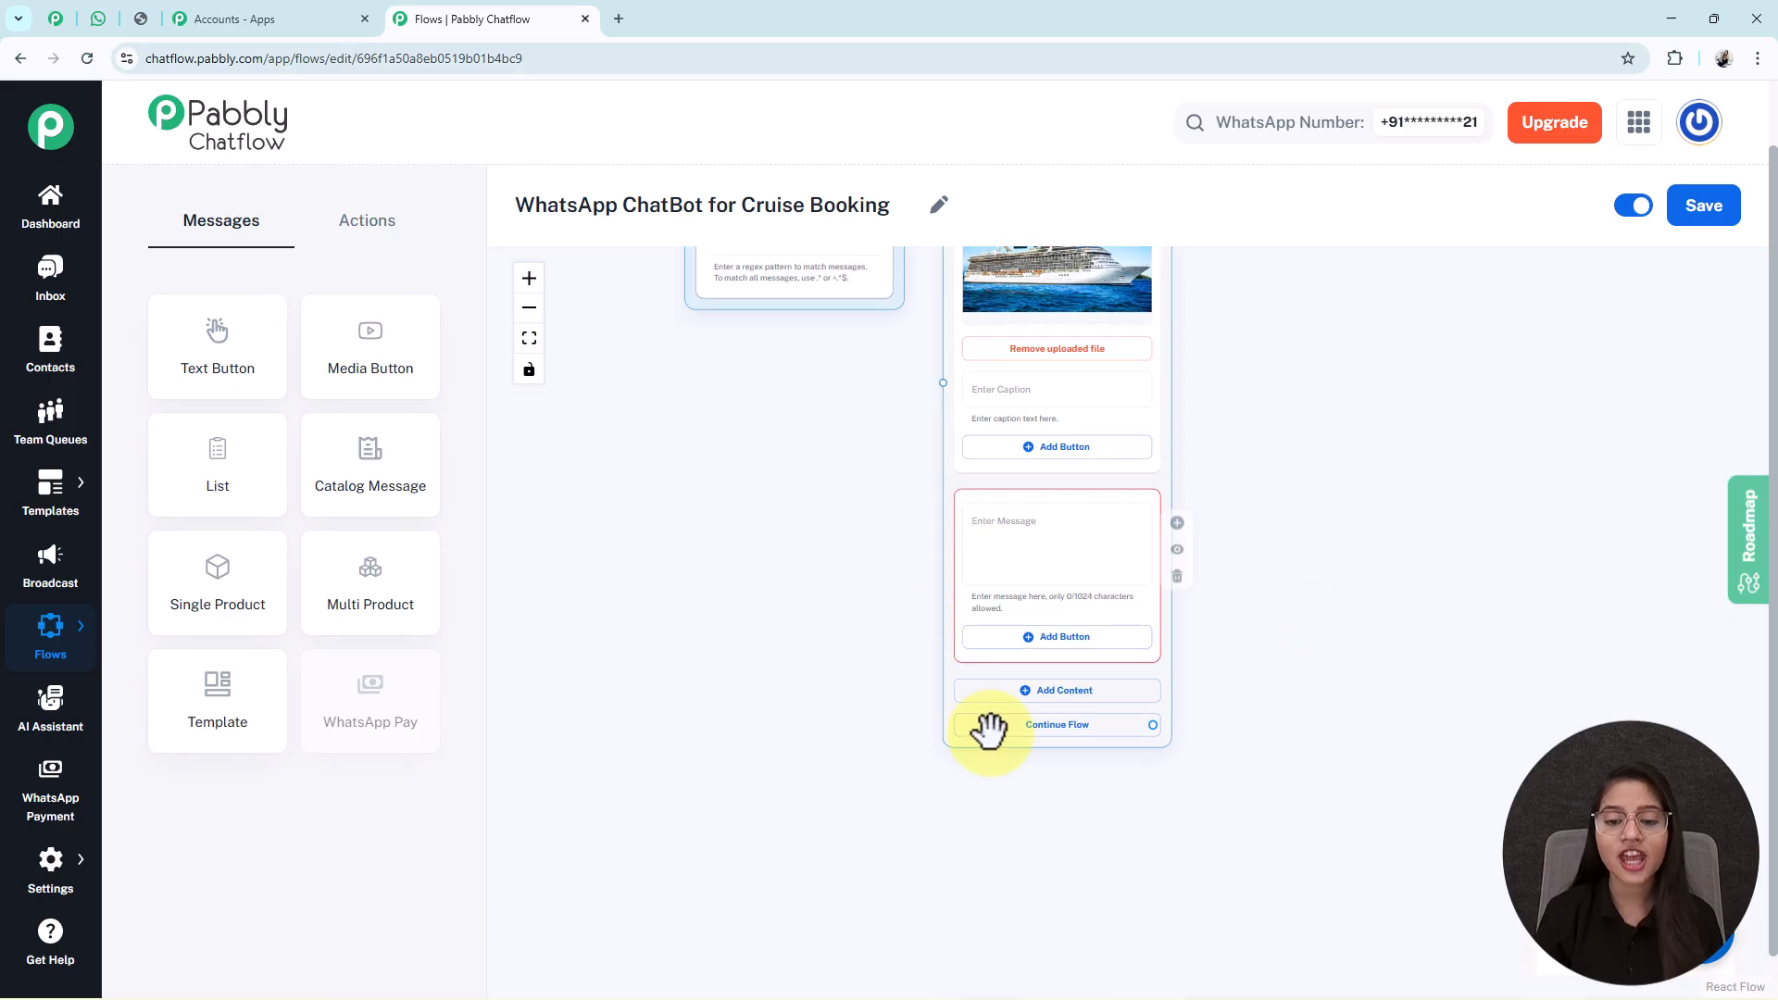
click(980, 535)
key(ctrl+v)
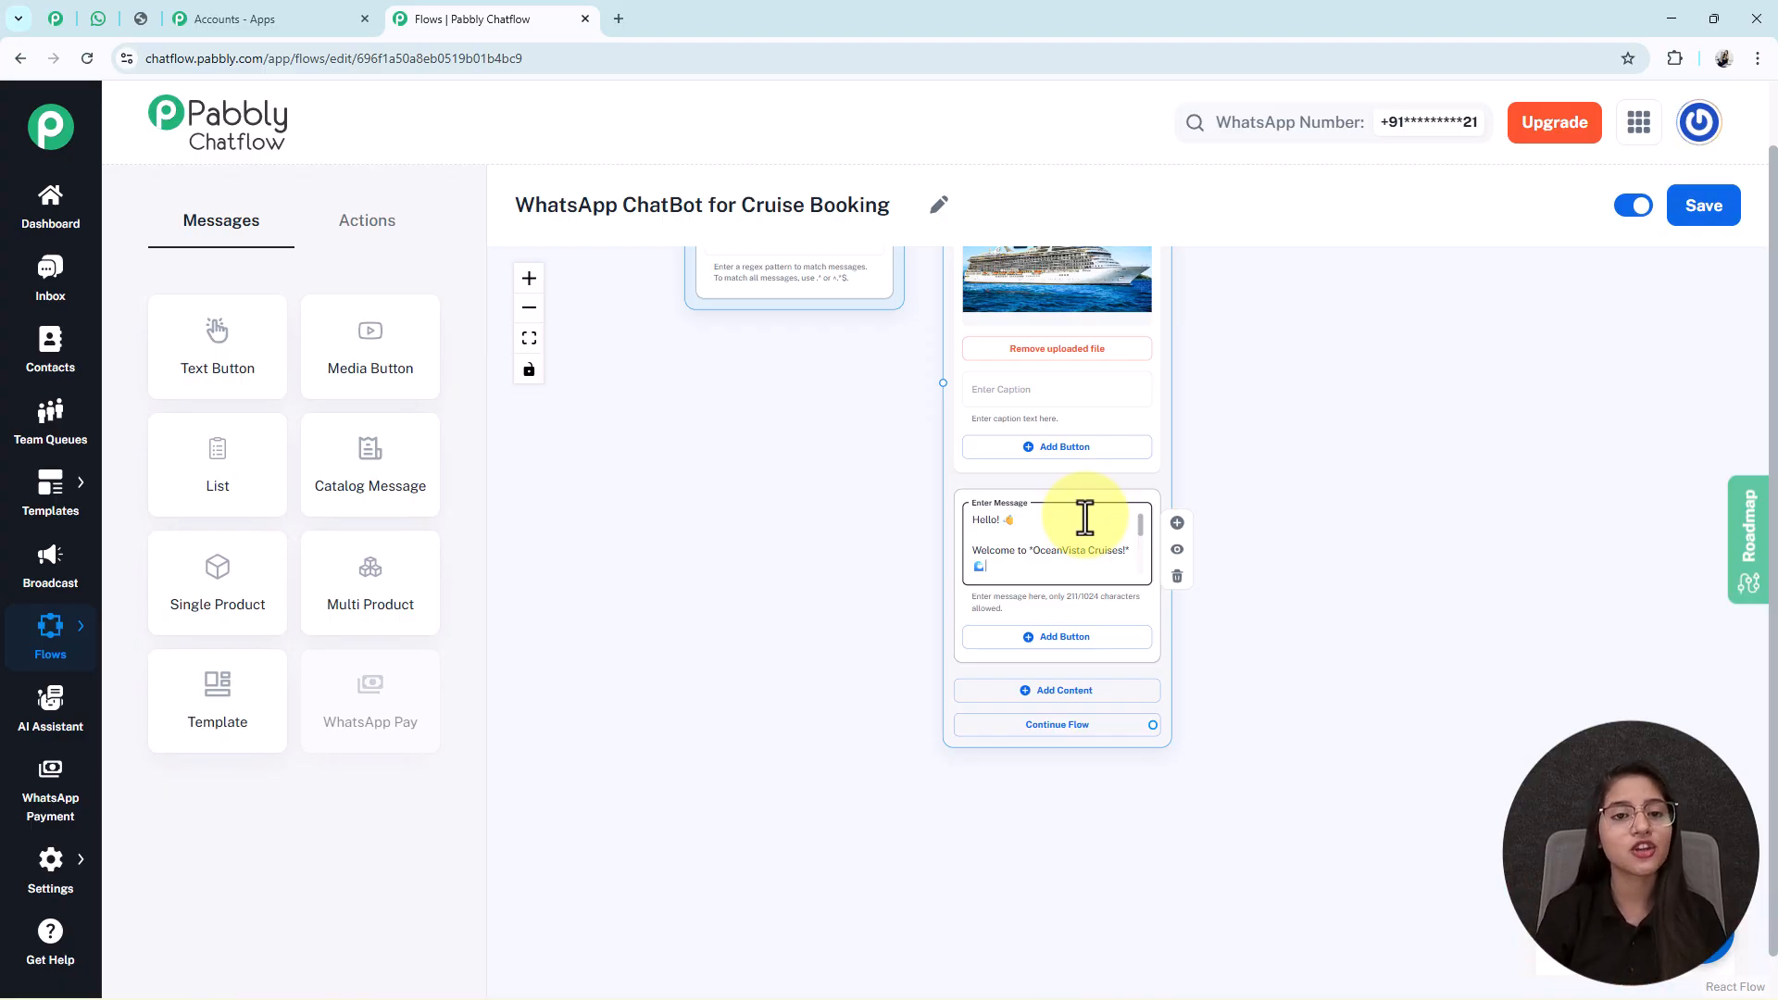
scroll(1079, 577, down, 5)
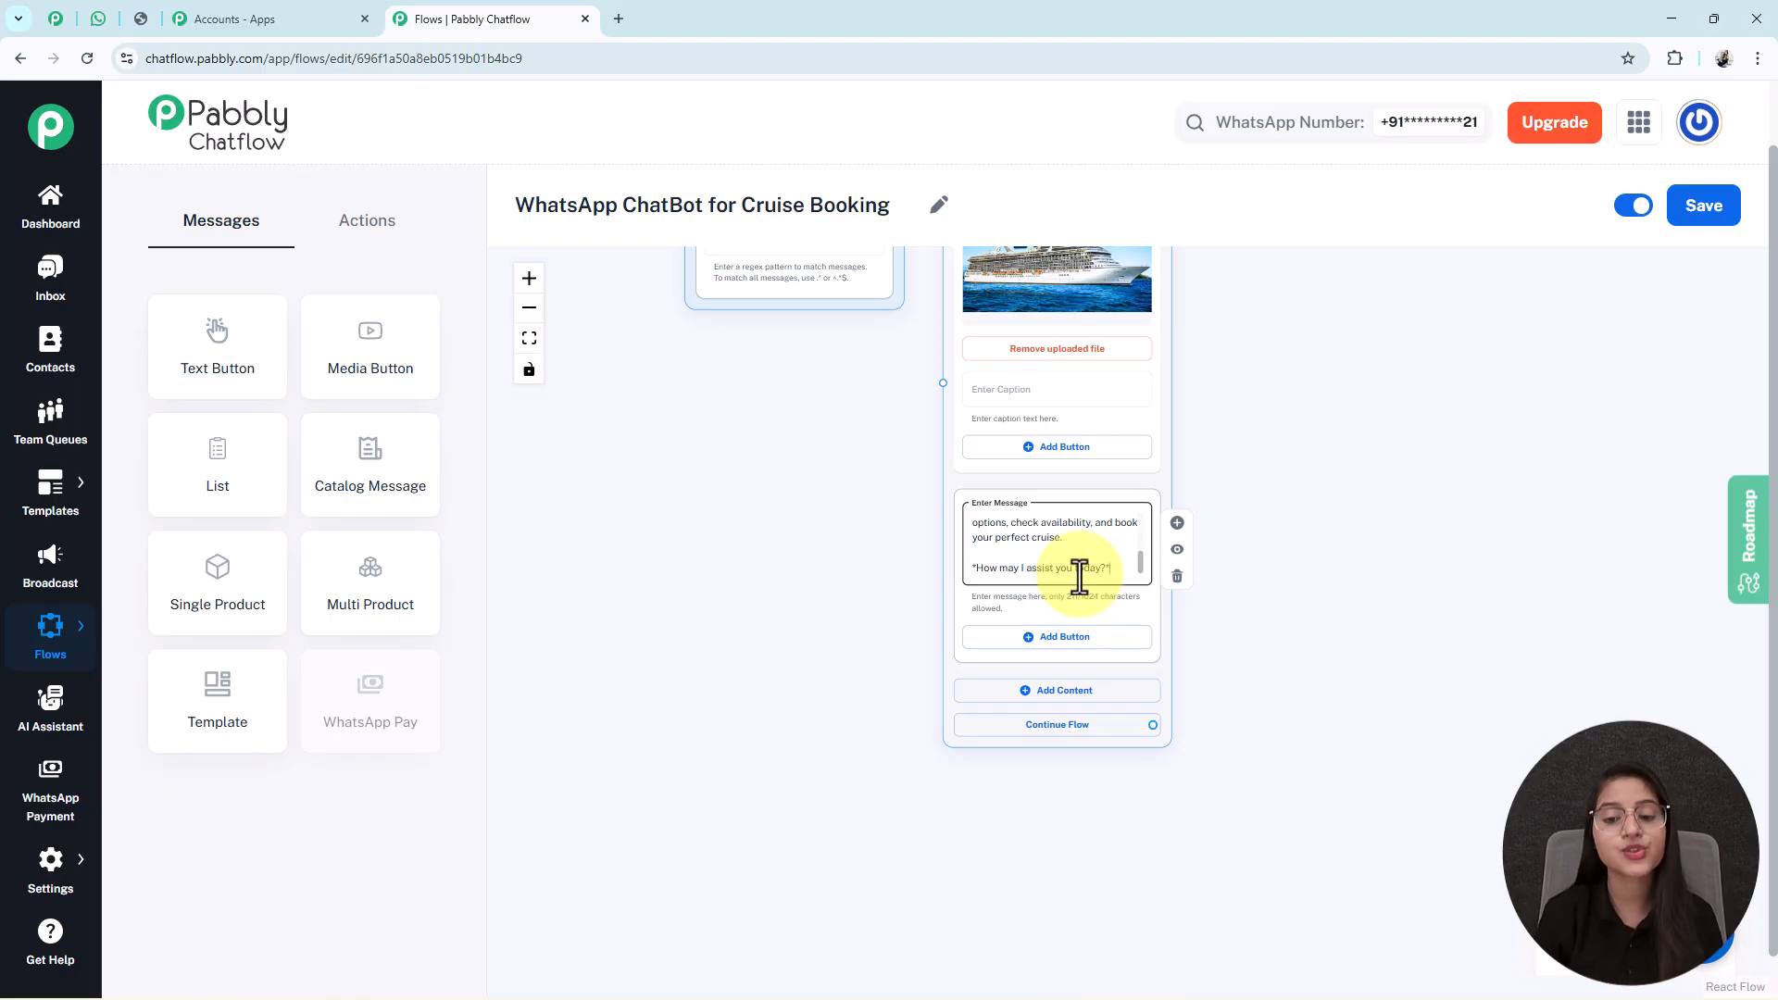
click(1064, 640)
Add Quick Reply buttons 'Book Cruise', 'Get Pricing' and 'Talk to Agent' to the welcome text.
click(626, 474)
text(Book Cruise 🚢)
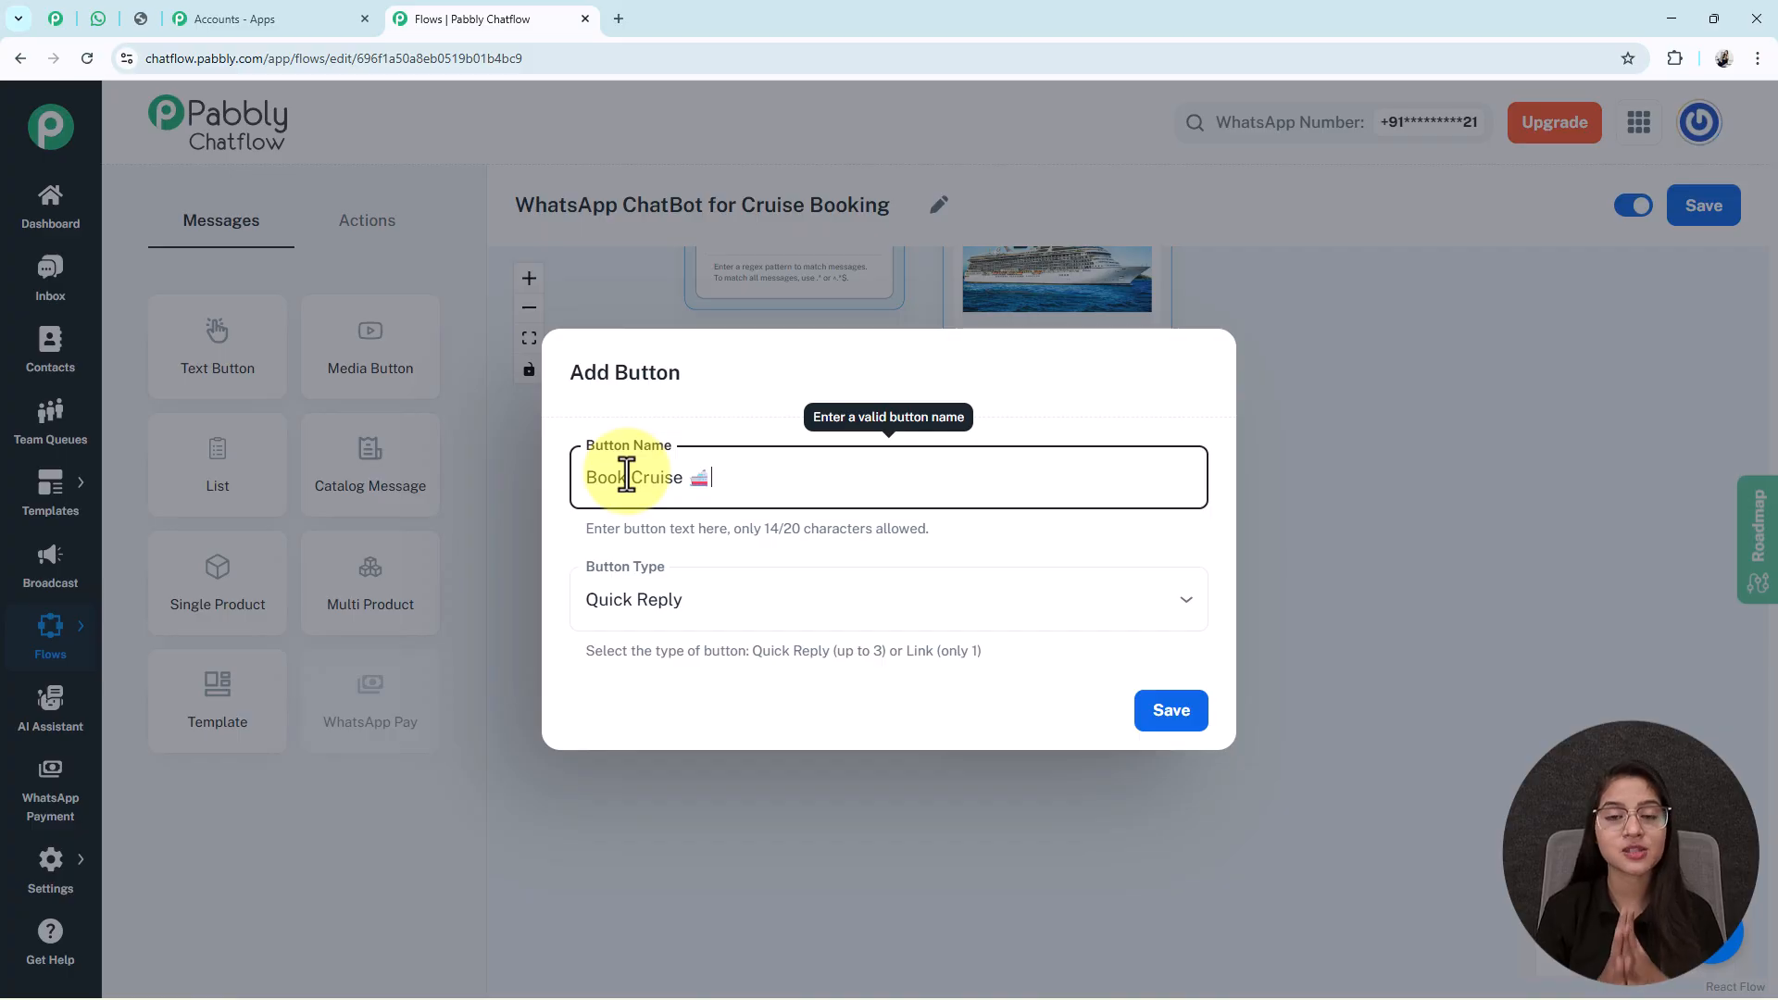
click(623, 613)
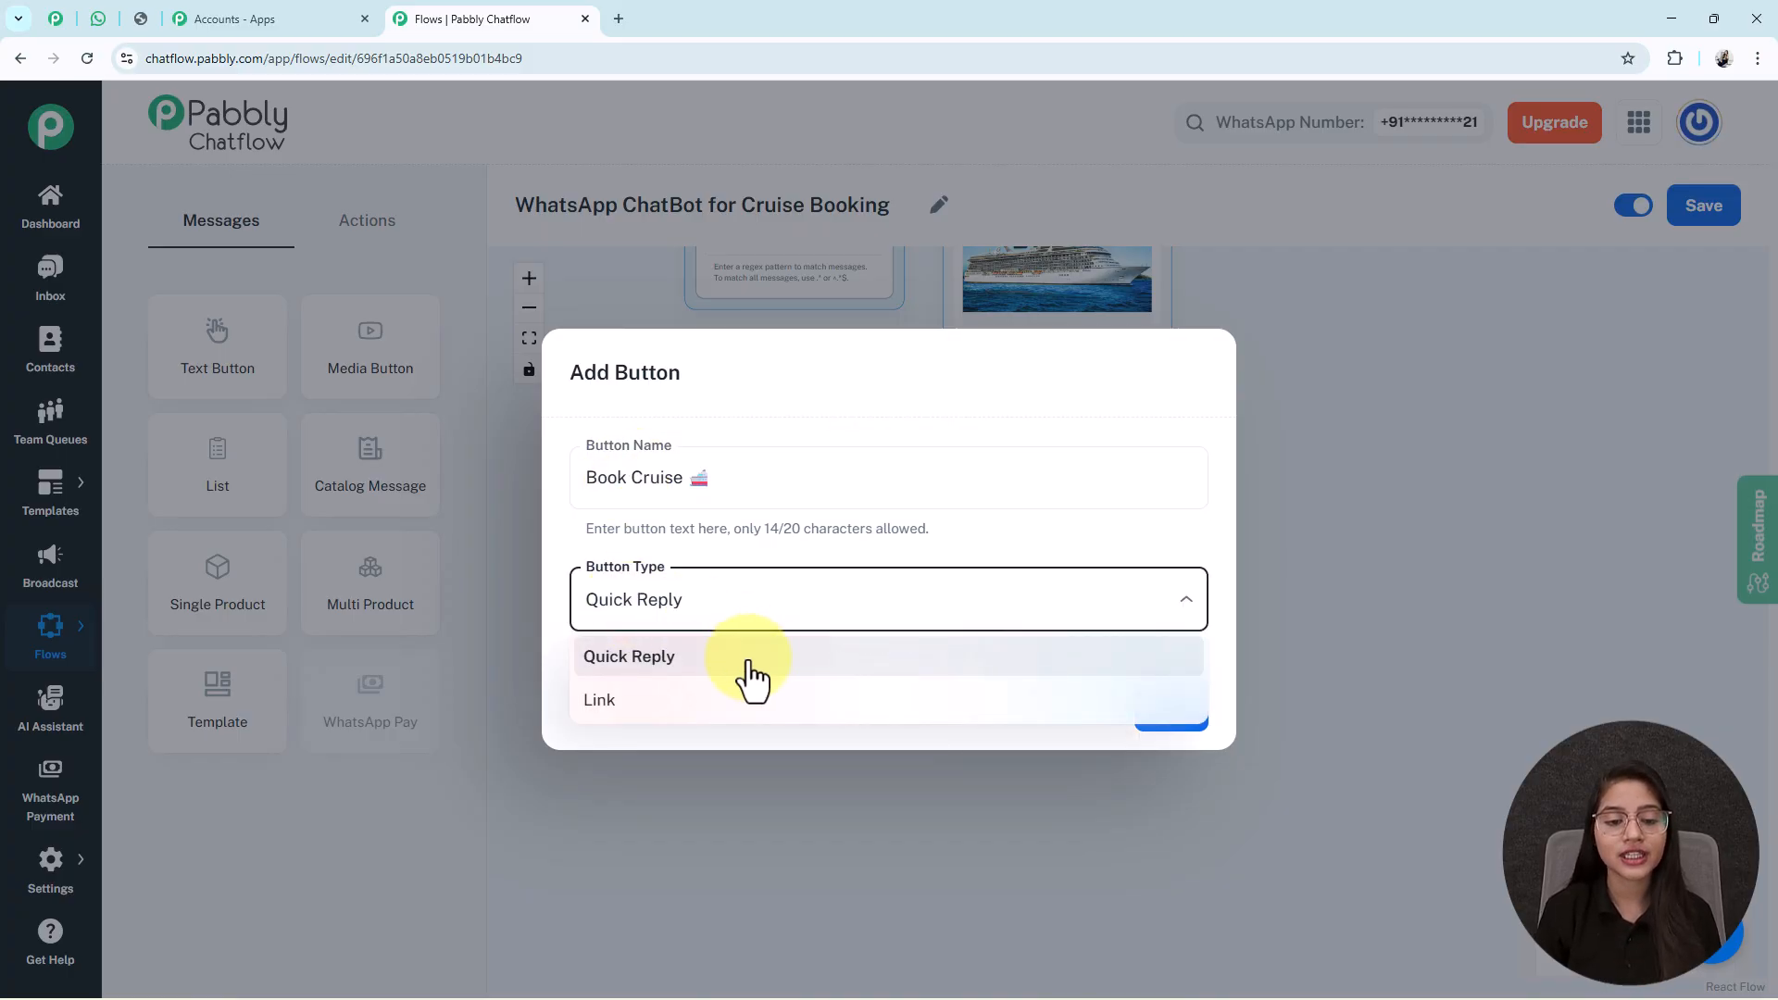
click(661, 658)
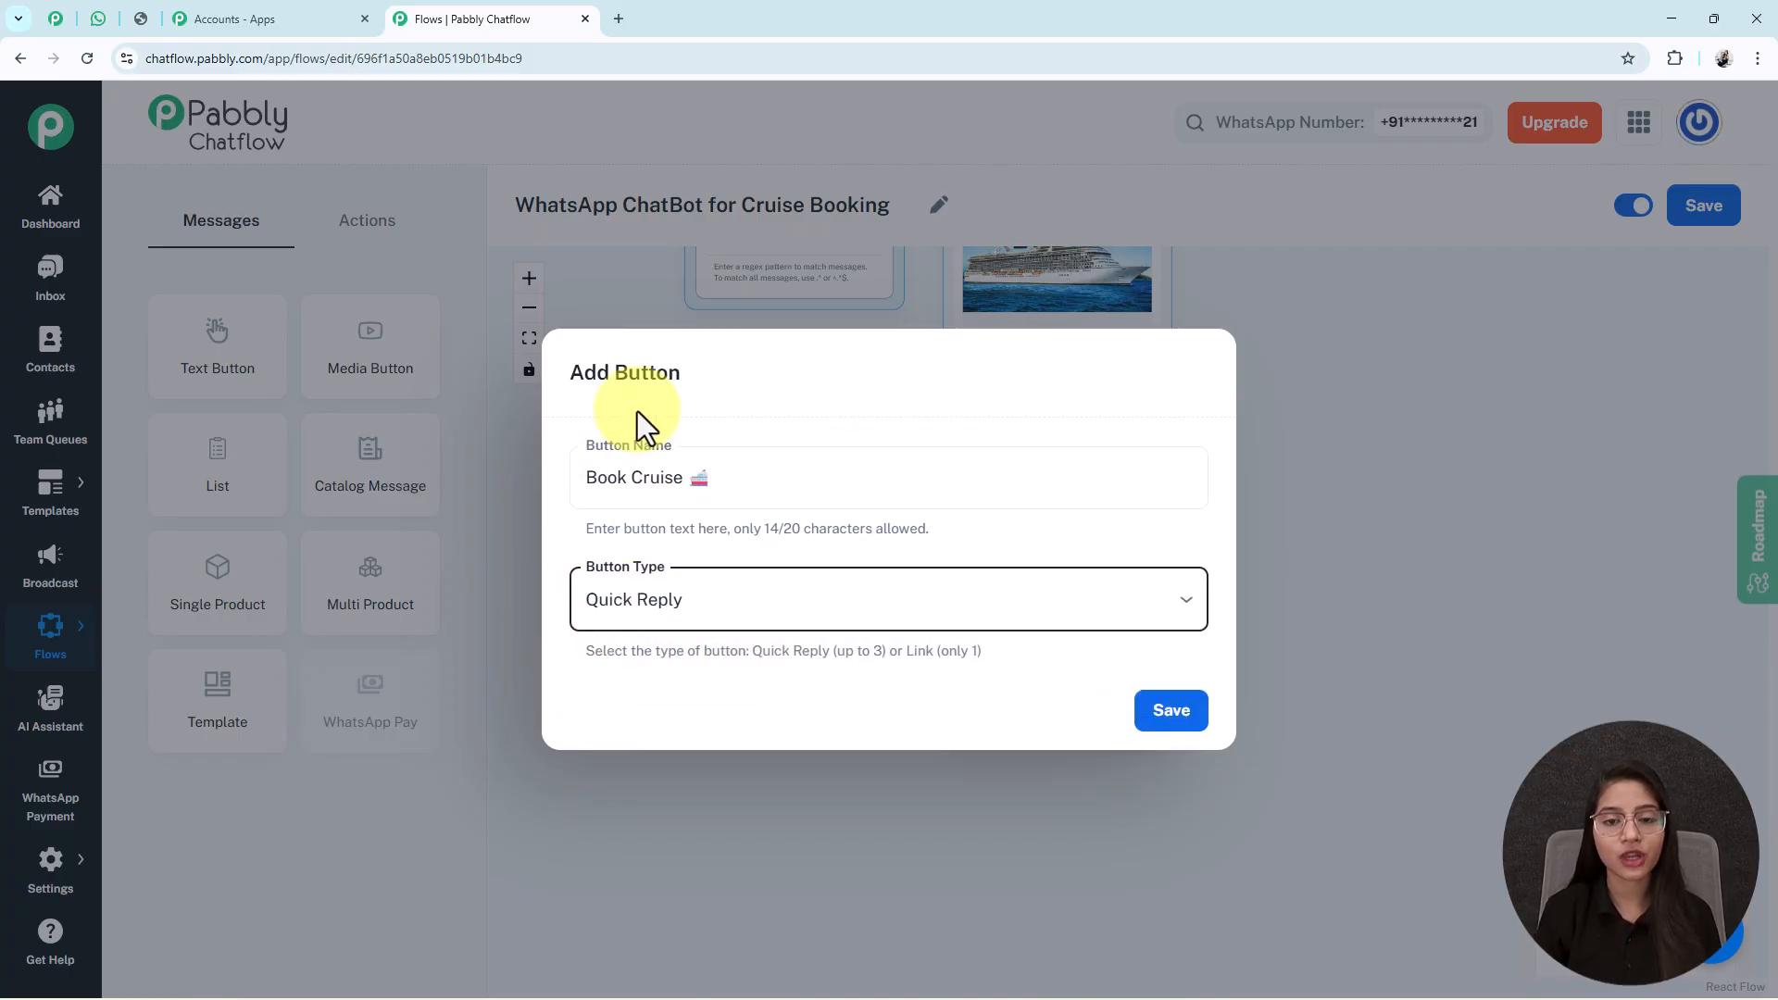
click(1175, 715)
drag(1286, 755, 1259, 572)
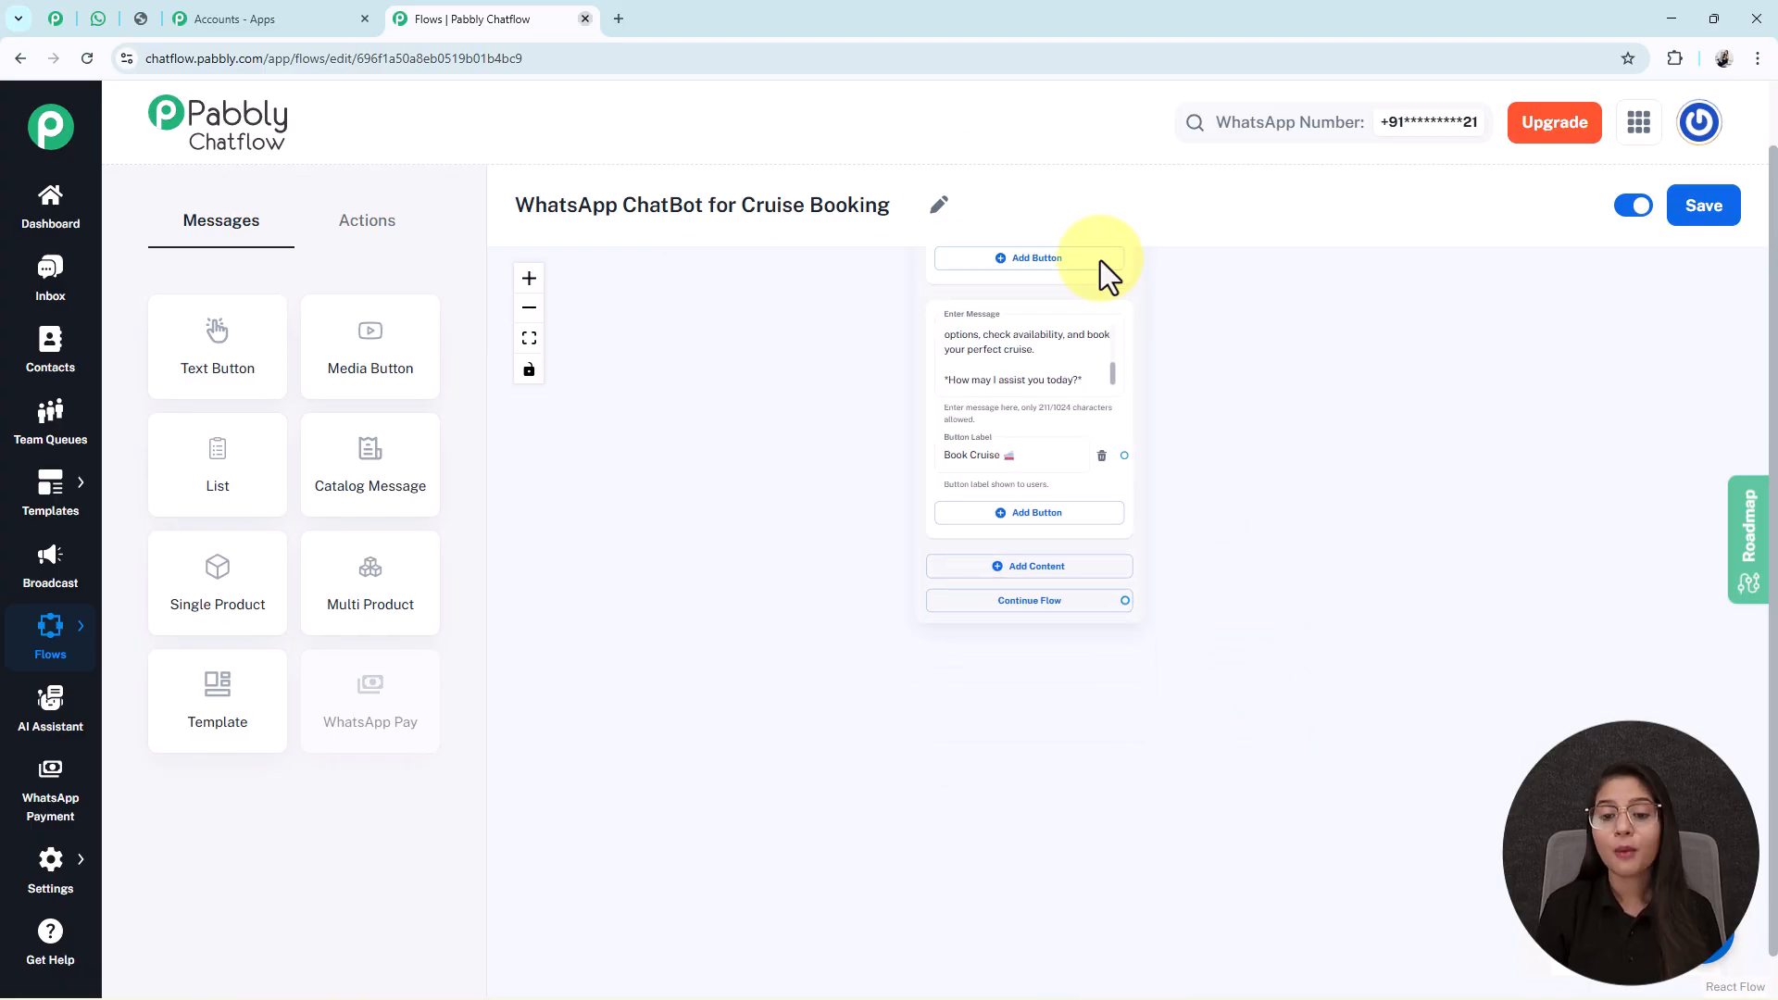
click(1075, 514)
text(Get Pricing 💰)
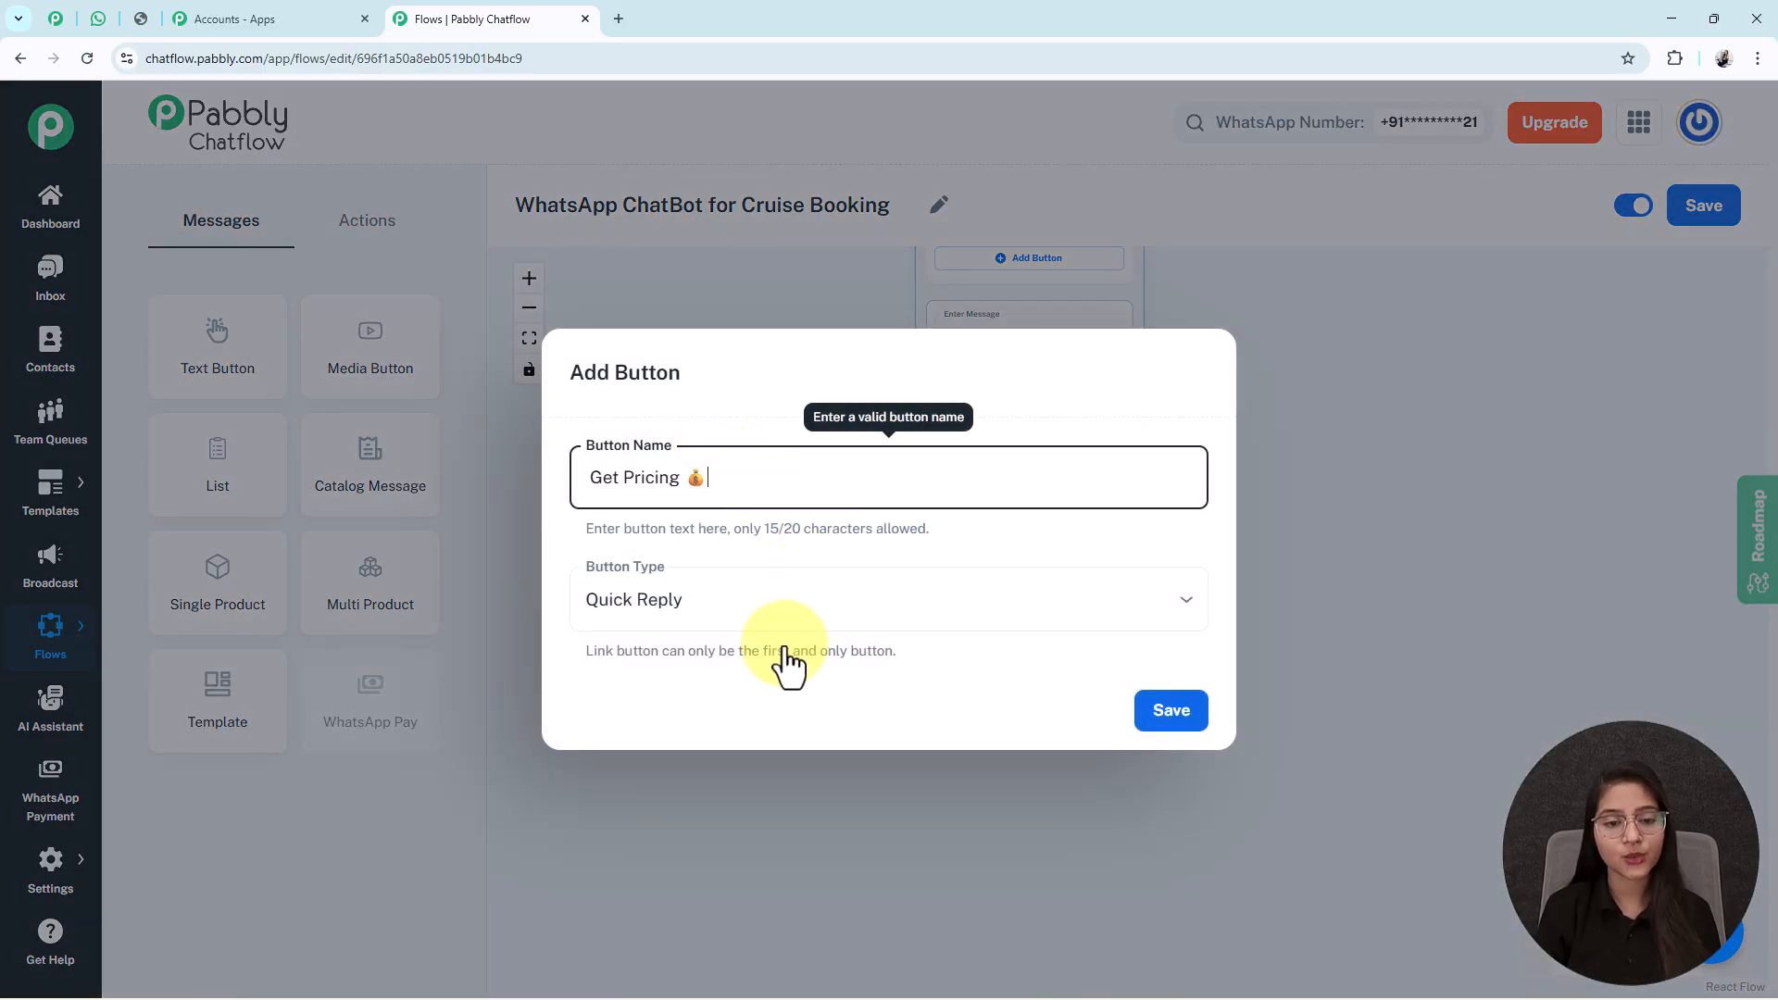
click(1188, 722)
click(1095, 584)
text(Talk to Agent 📞)
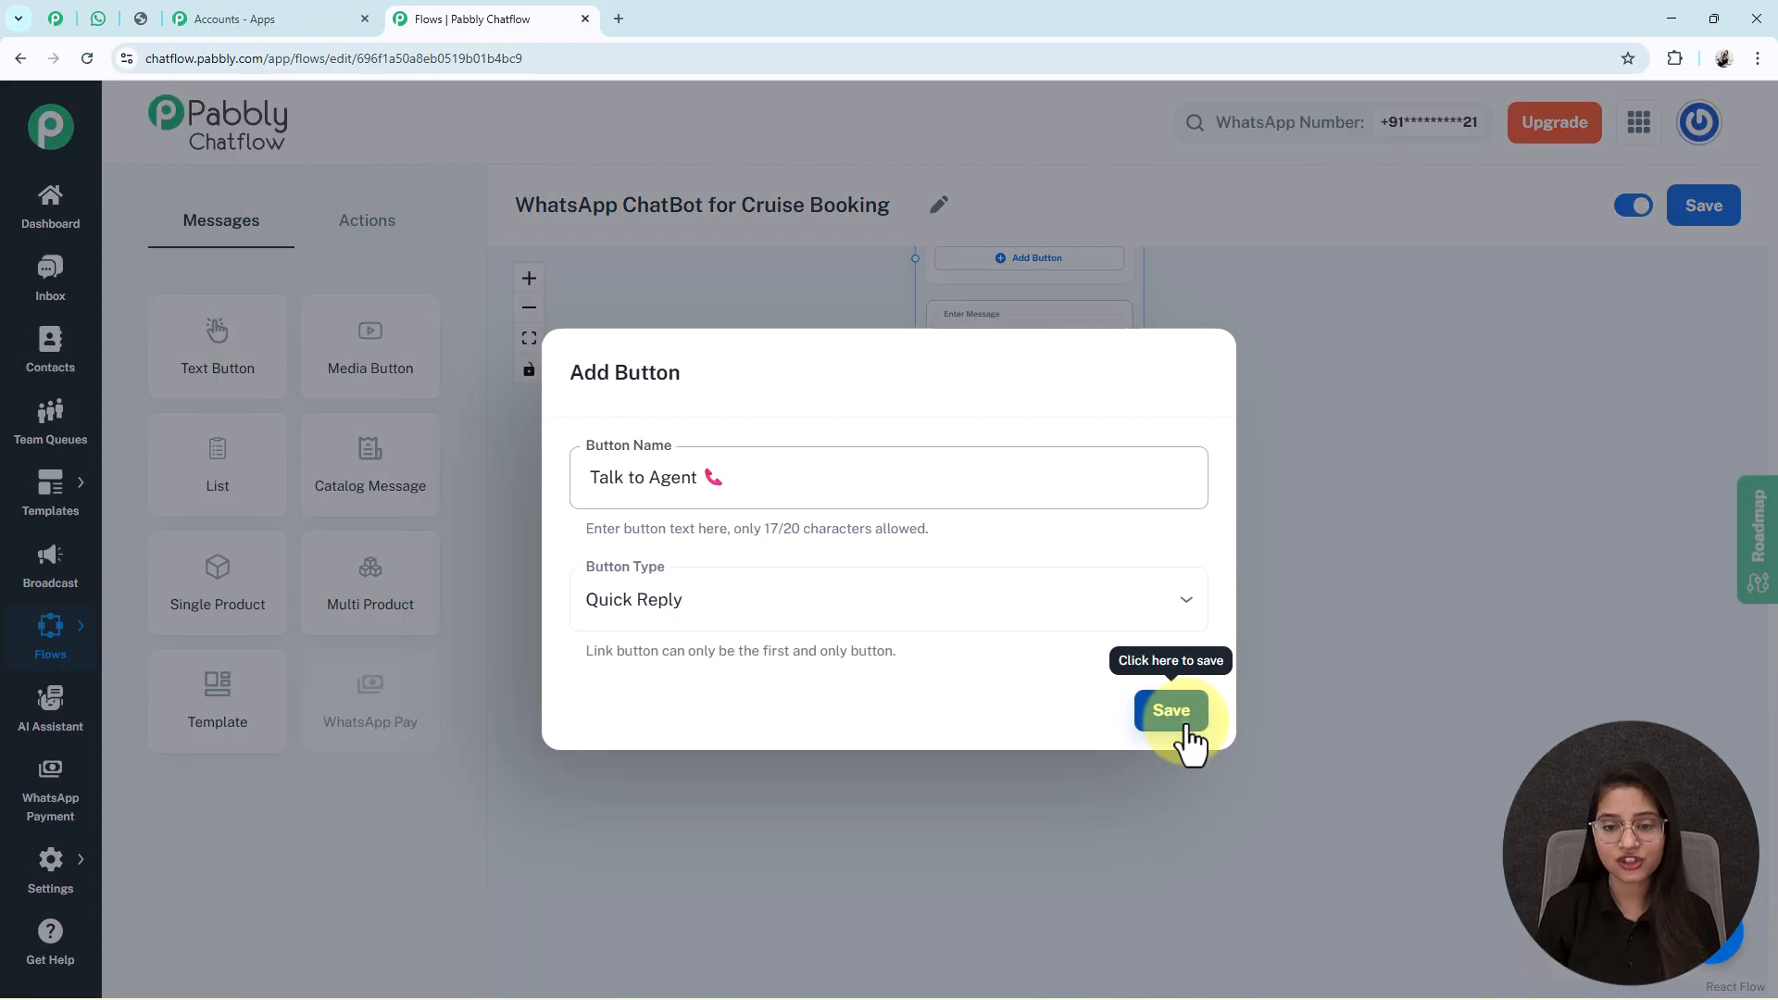
click(1183, 724)
Move the Media Button node beside the Trigger and connect the Trigger to it.
scroll(827, 373, down, 2)
drag(733, 322, 719, 370)
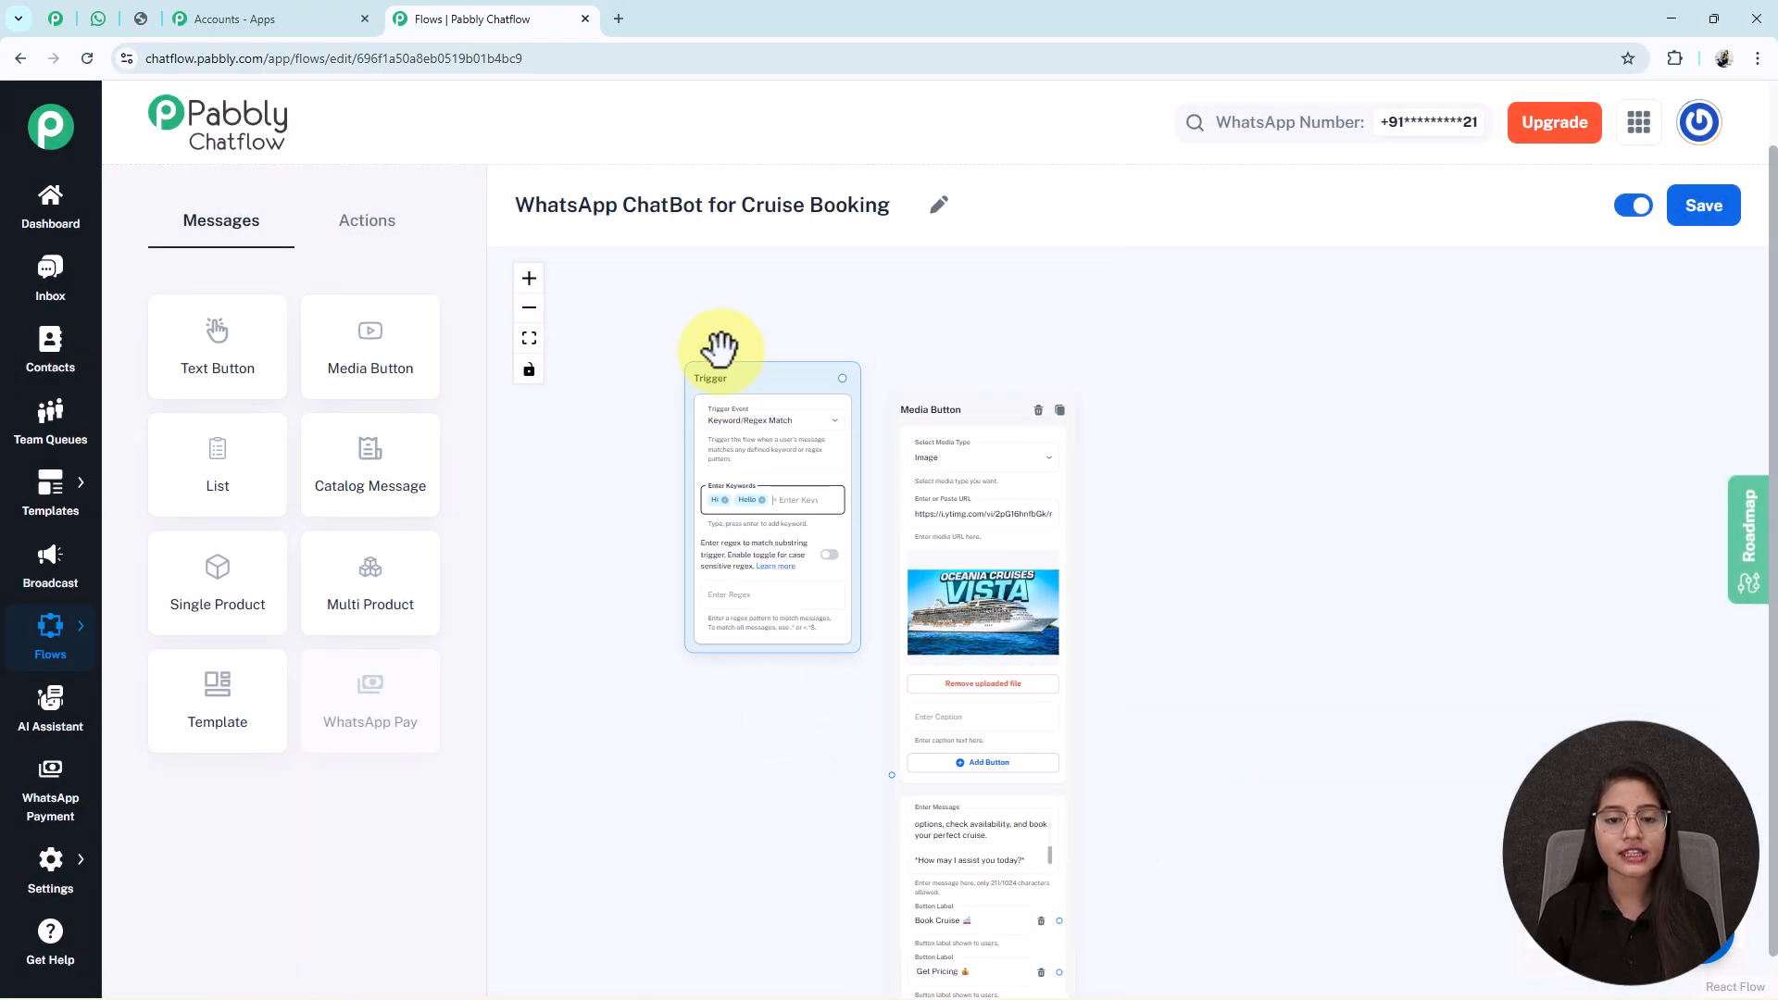
drag(950, 404, 963, 265)
drag(842, 377, 900, 658)
drag(1235, 659, 1084, 497)
scroll(1081, 711, up, 3)
drag(1081, 711, 1195, 656)
Add a list message beside the welcome message with the pasted cruise-type selection prompt.
click(755, 533)
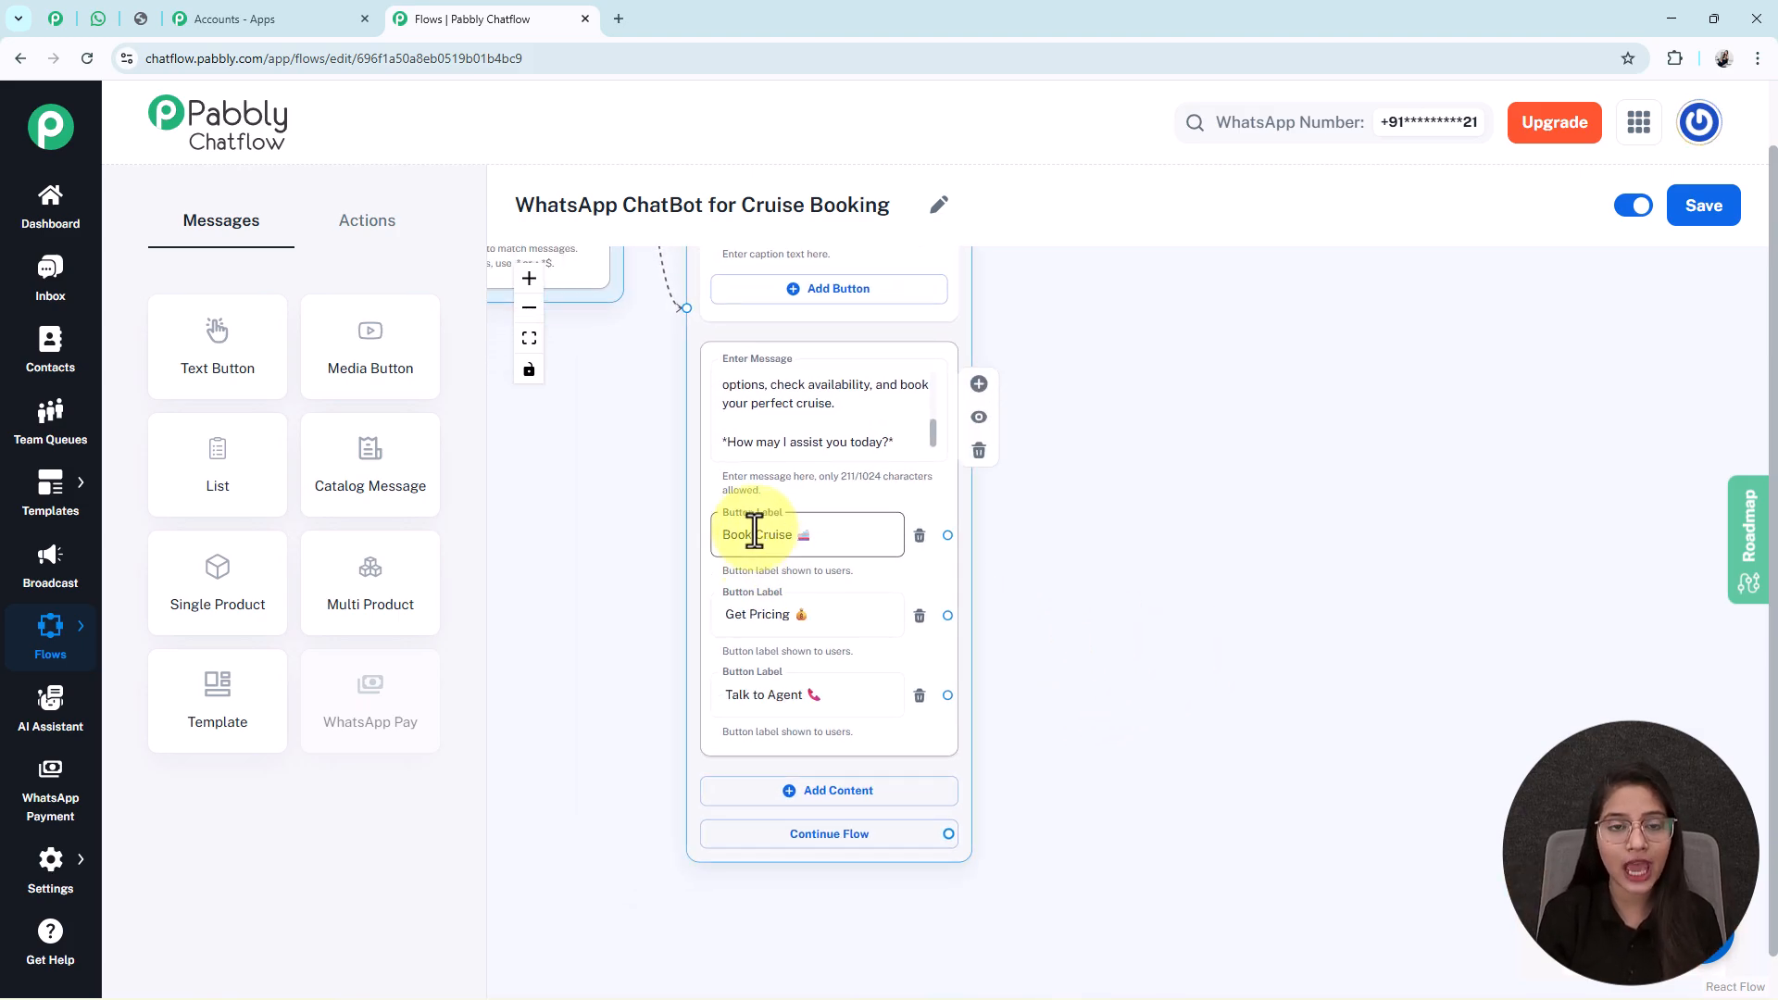
drag(278, 477, 1235, 548)
drag(1491, 537, 1355, 514)
scroll(1355, 514, down, 2)
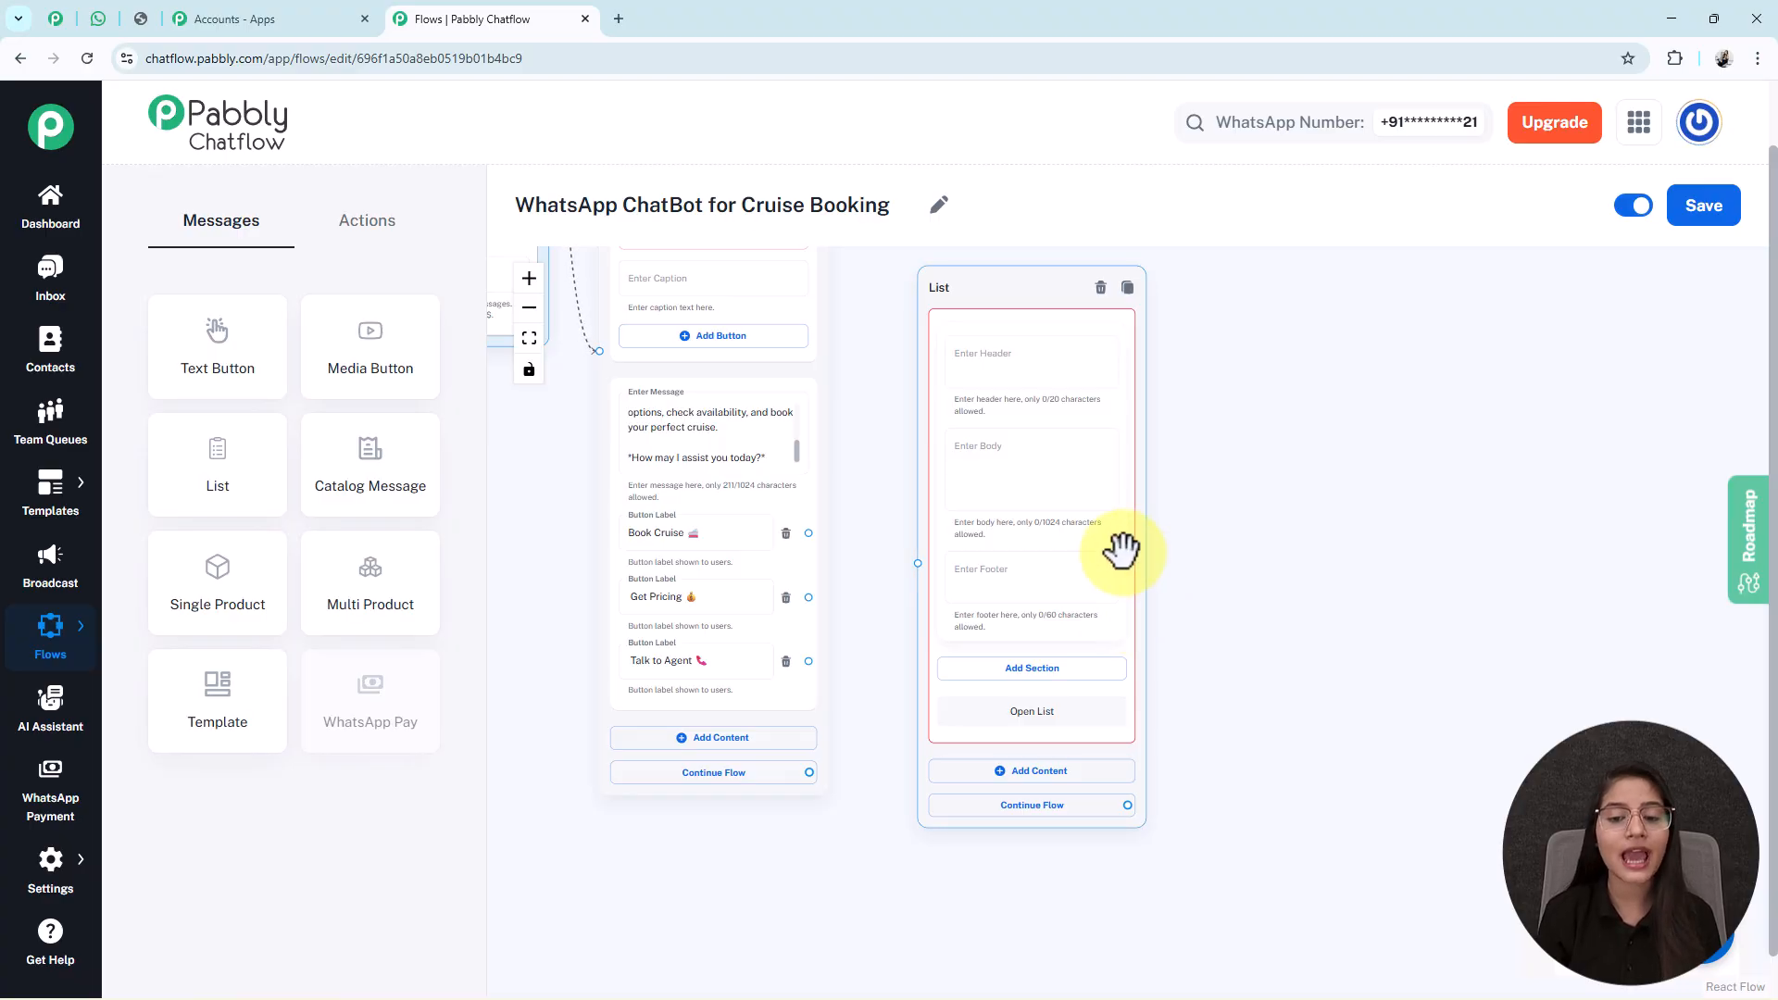
click(990, 460)
text(*Select the type of cruise you're interested in:*)
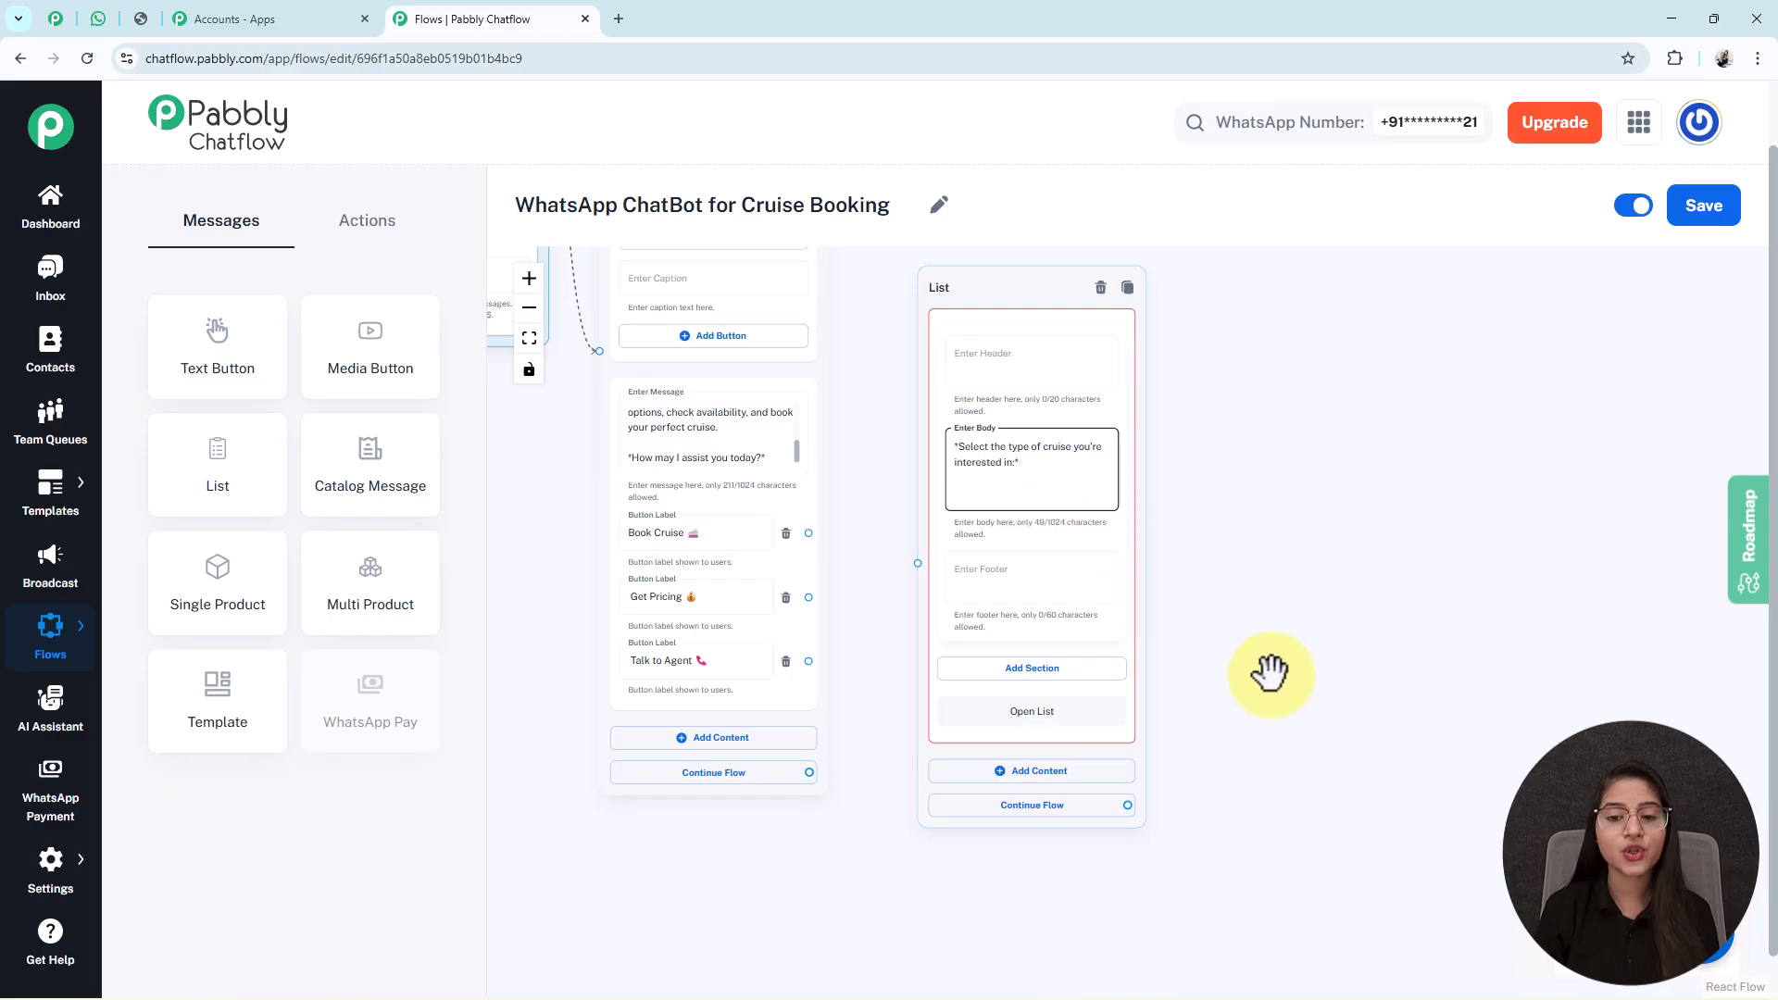
drag(1251, 656, 1204, 564)
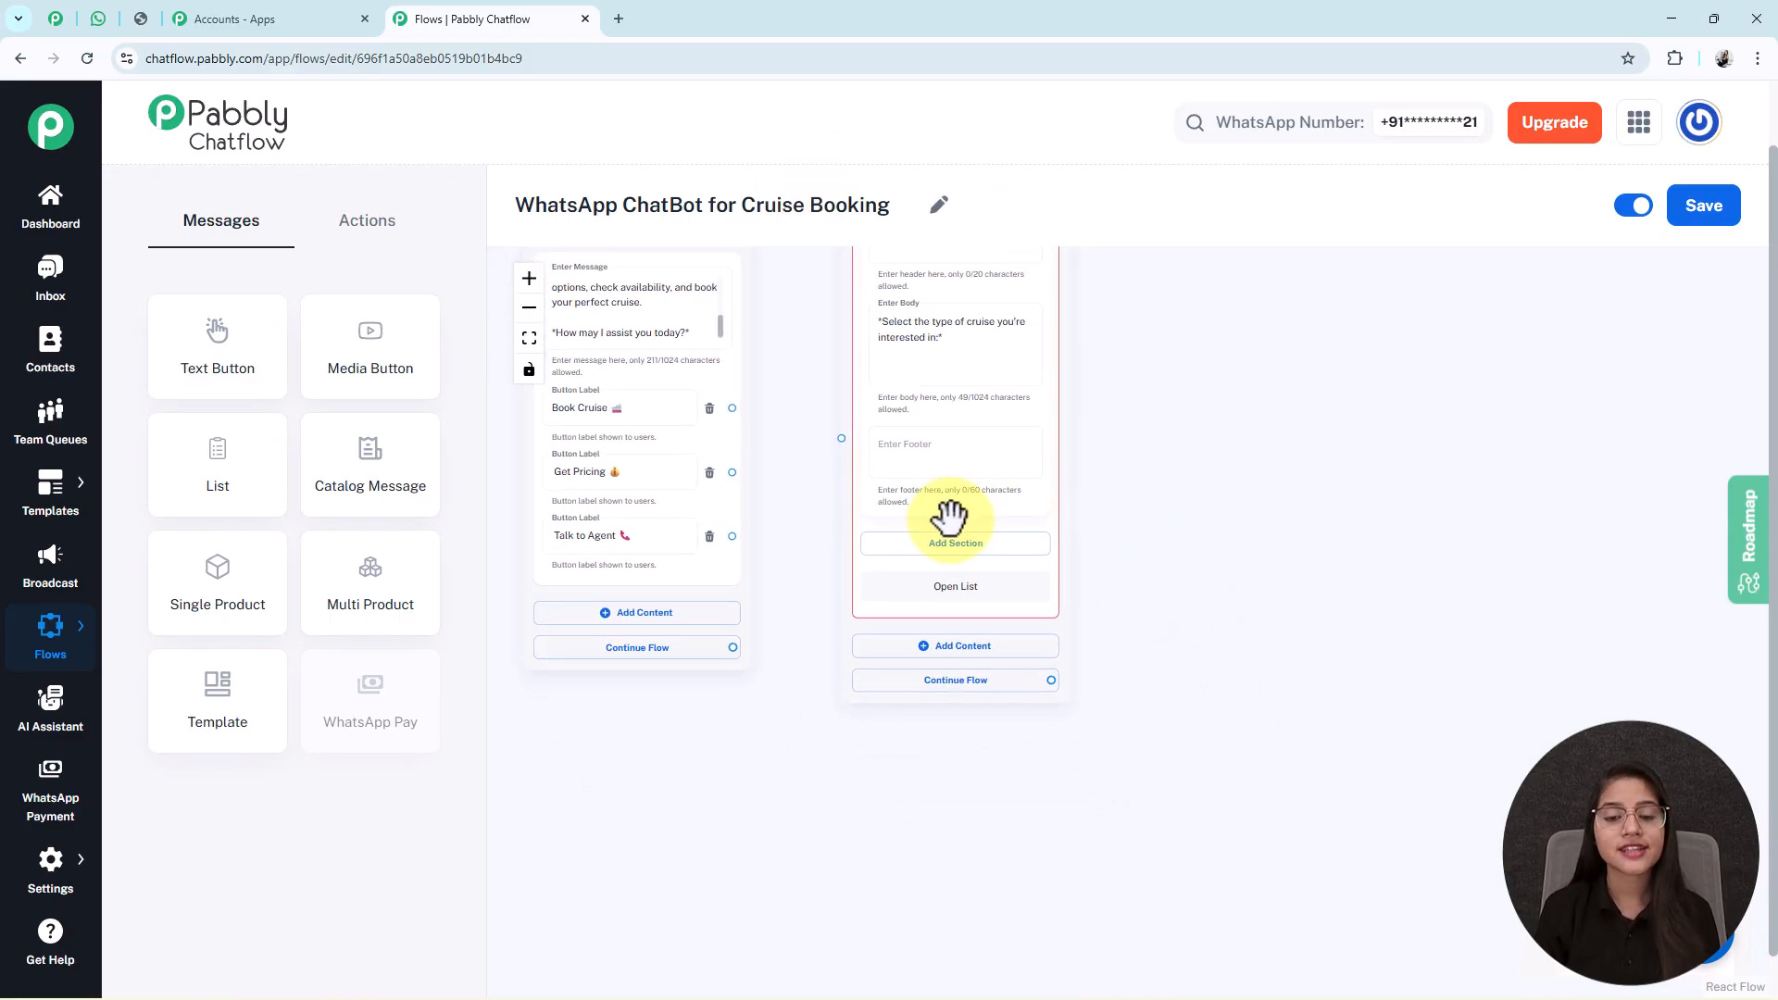
Add a Cruise Type section with Luxury, Family, Honeymoon, Adventure and International Cruises items.
click(982, 560)
click(936, 568)
text(Cruise Type)
drag(1171, 806, 1153, 617)
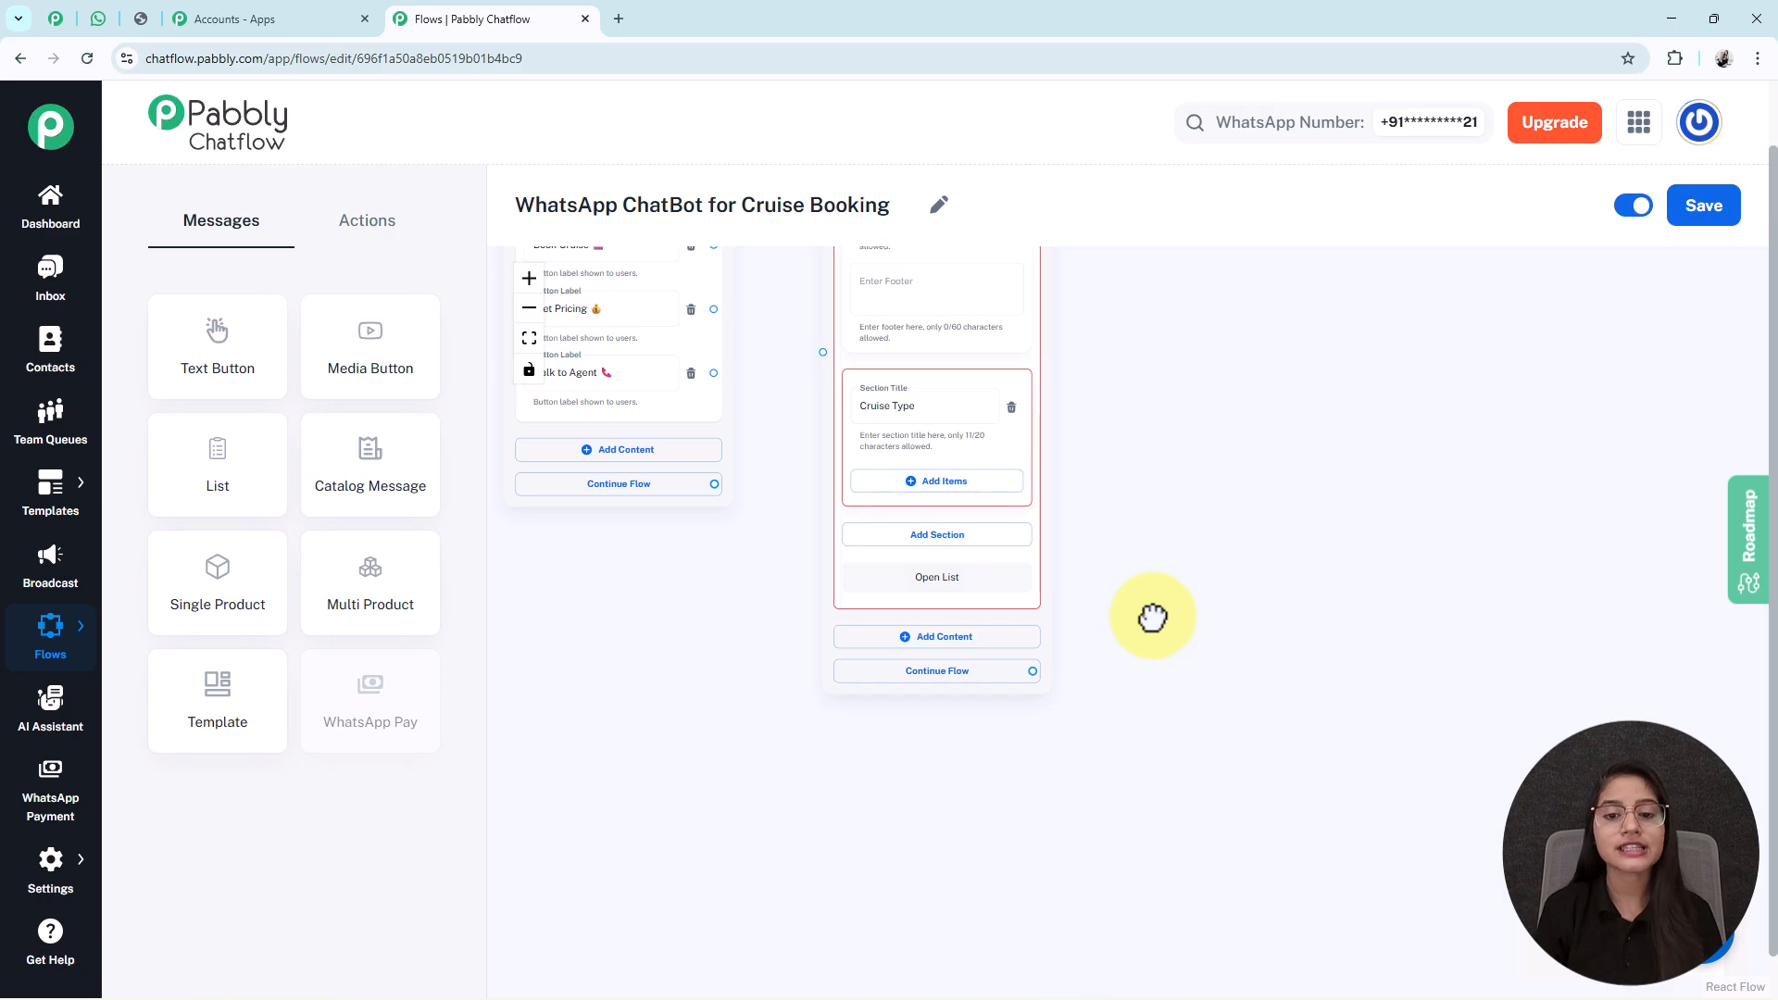
click(939, 489)
click(945, 687)
drag(1187, 726, 1198, 386)
click(996, 545)
drag(1204, 526, 1204, 185)
click(942, 408)
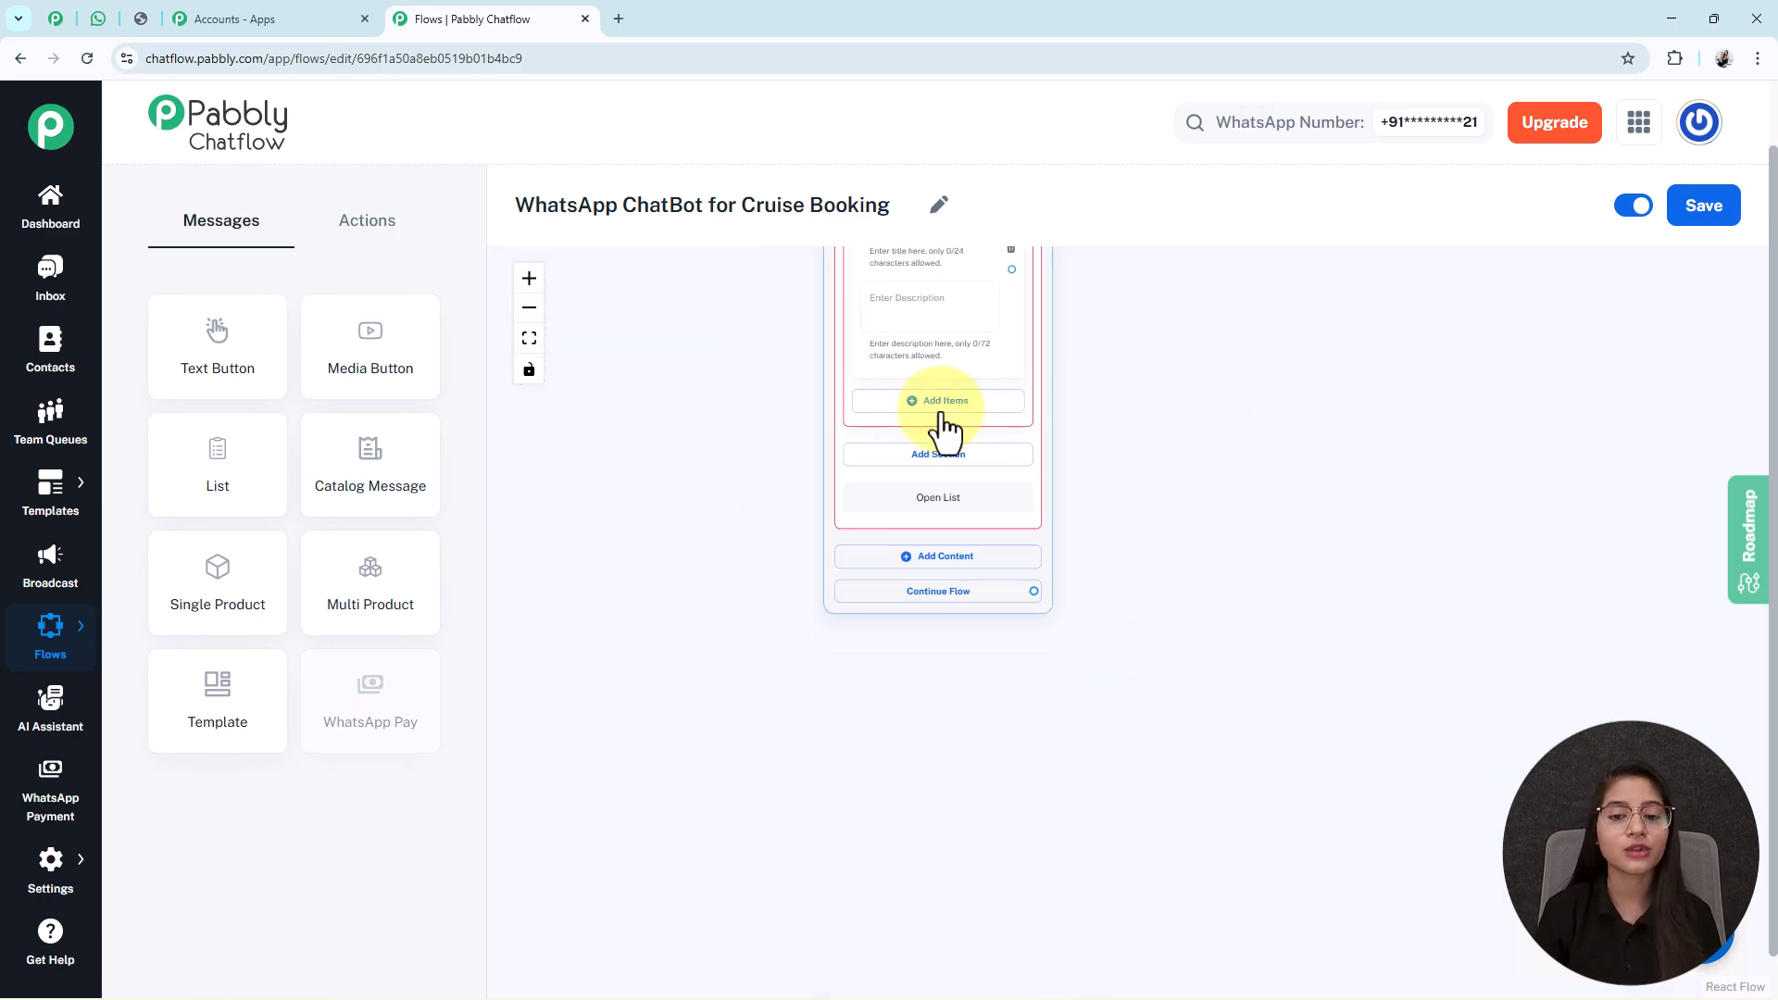
Link the Book Cruise button to the cruise-type list message.
click(1199, 526)
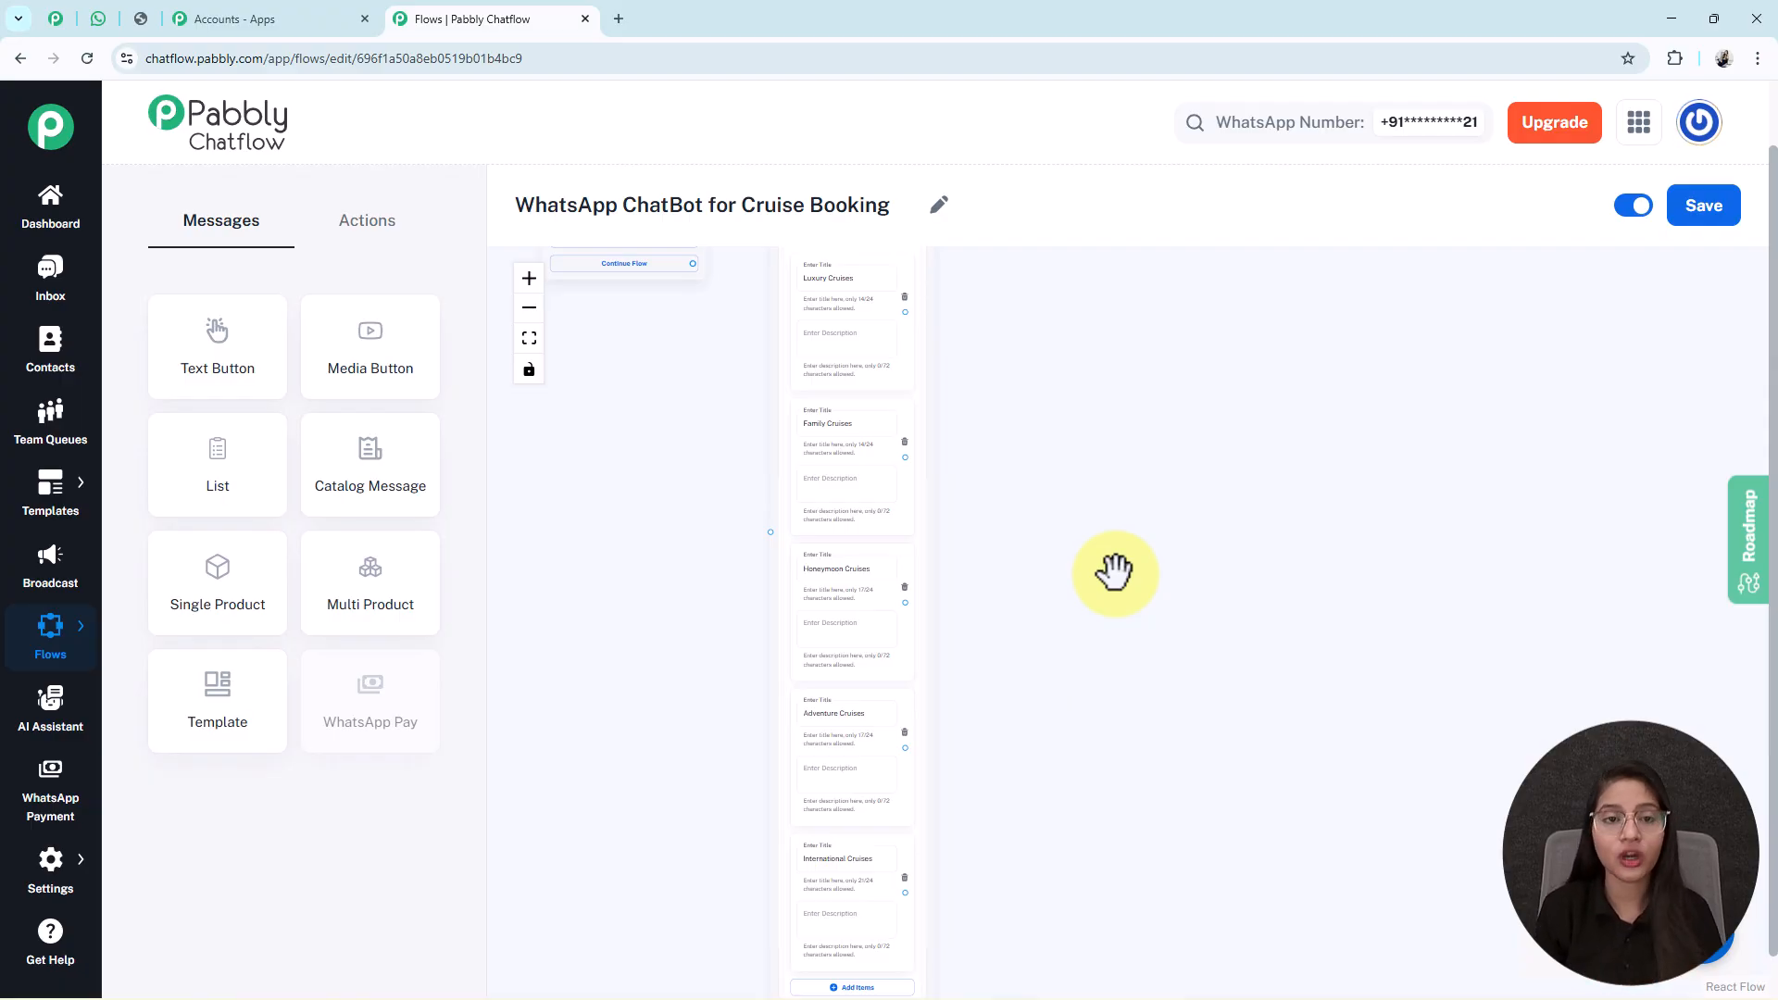
scroll(667, 536, up, 5)
drag(819, 460, 903, 887)
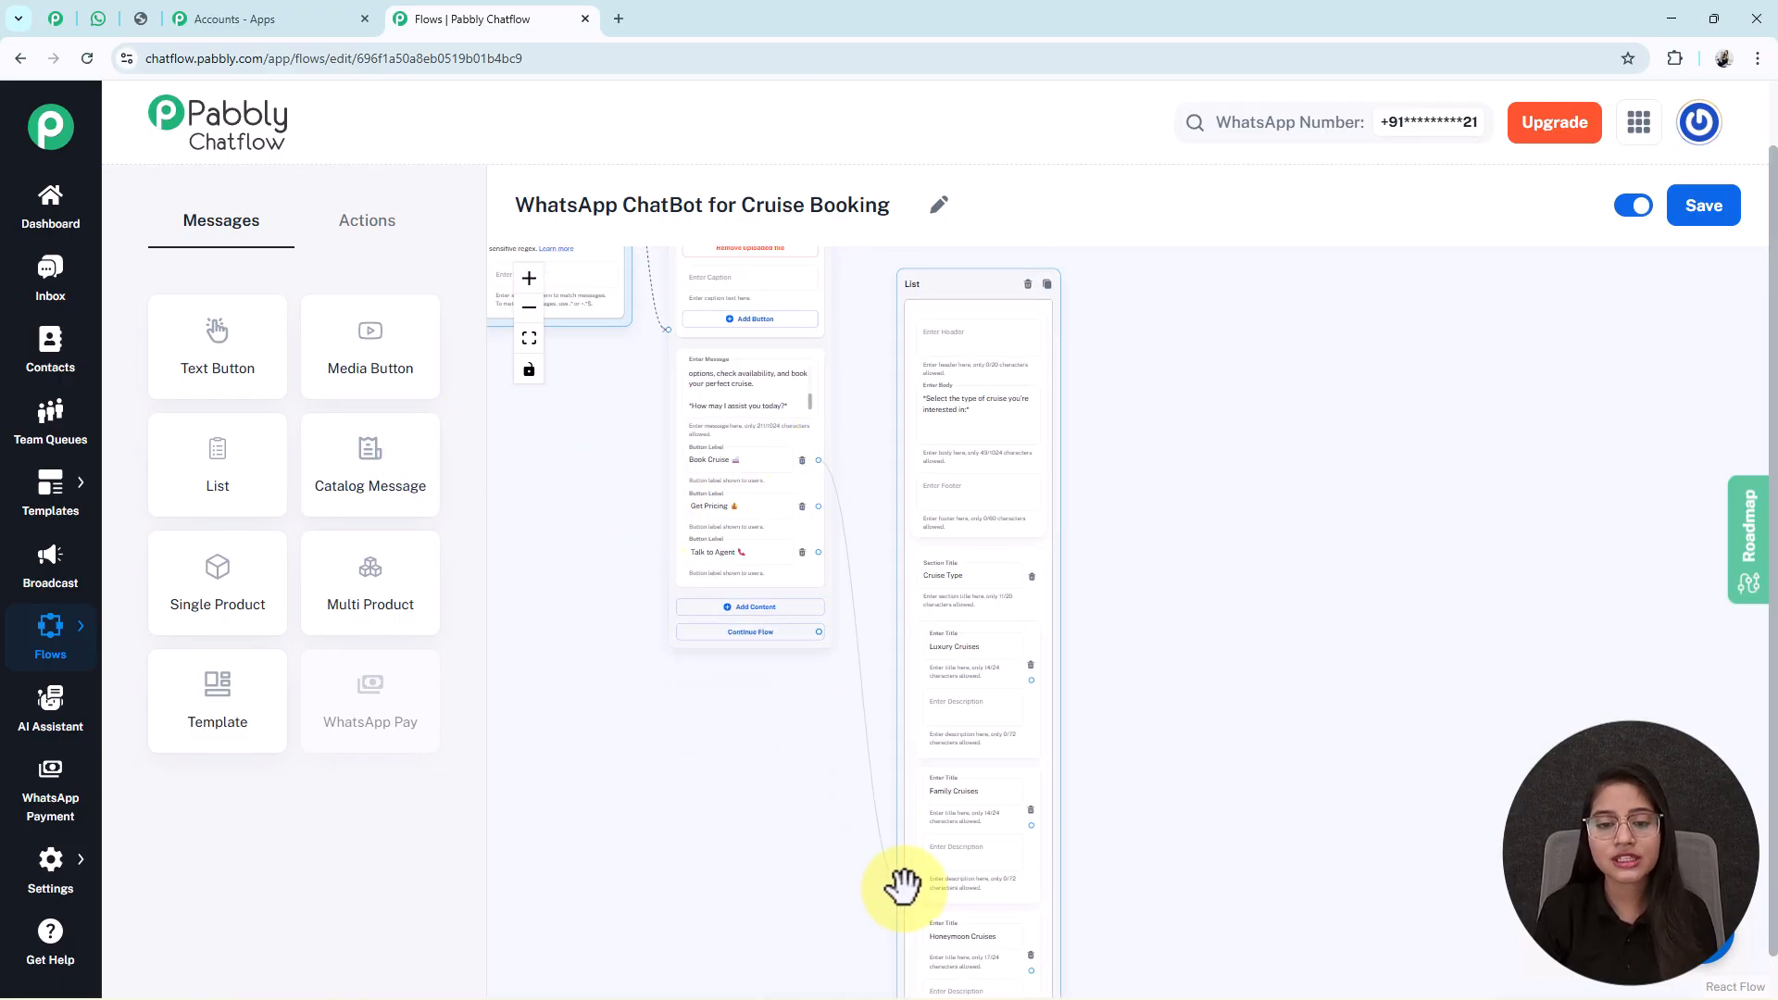
scroll(1103, 797, down, 5)
scroll(1043, 451, down, 2)
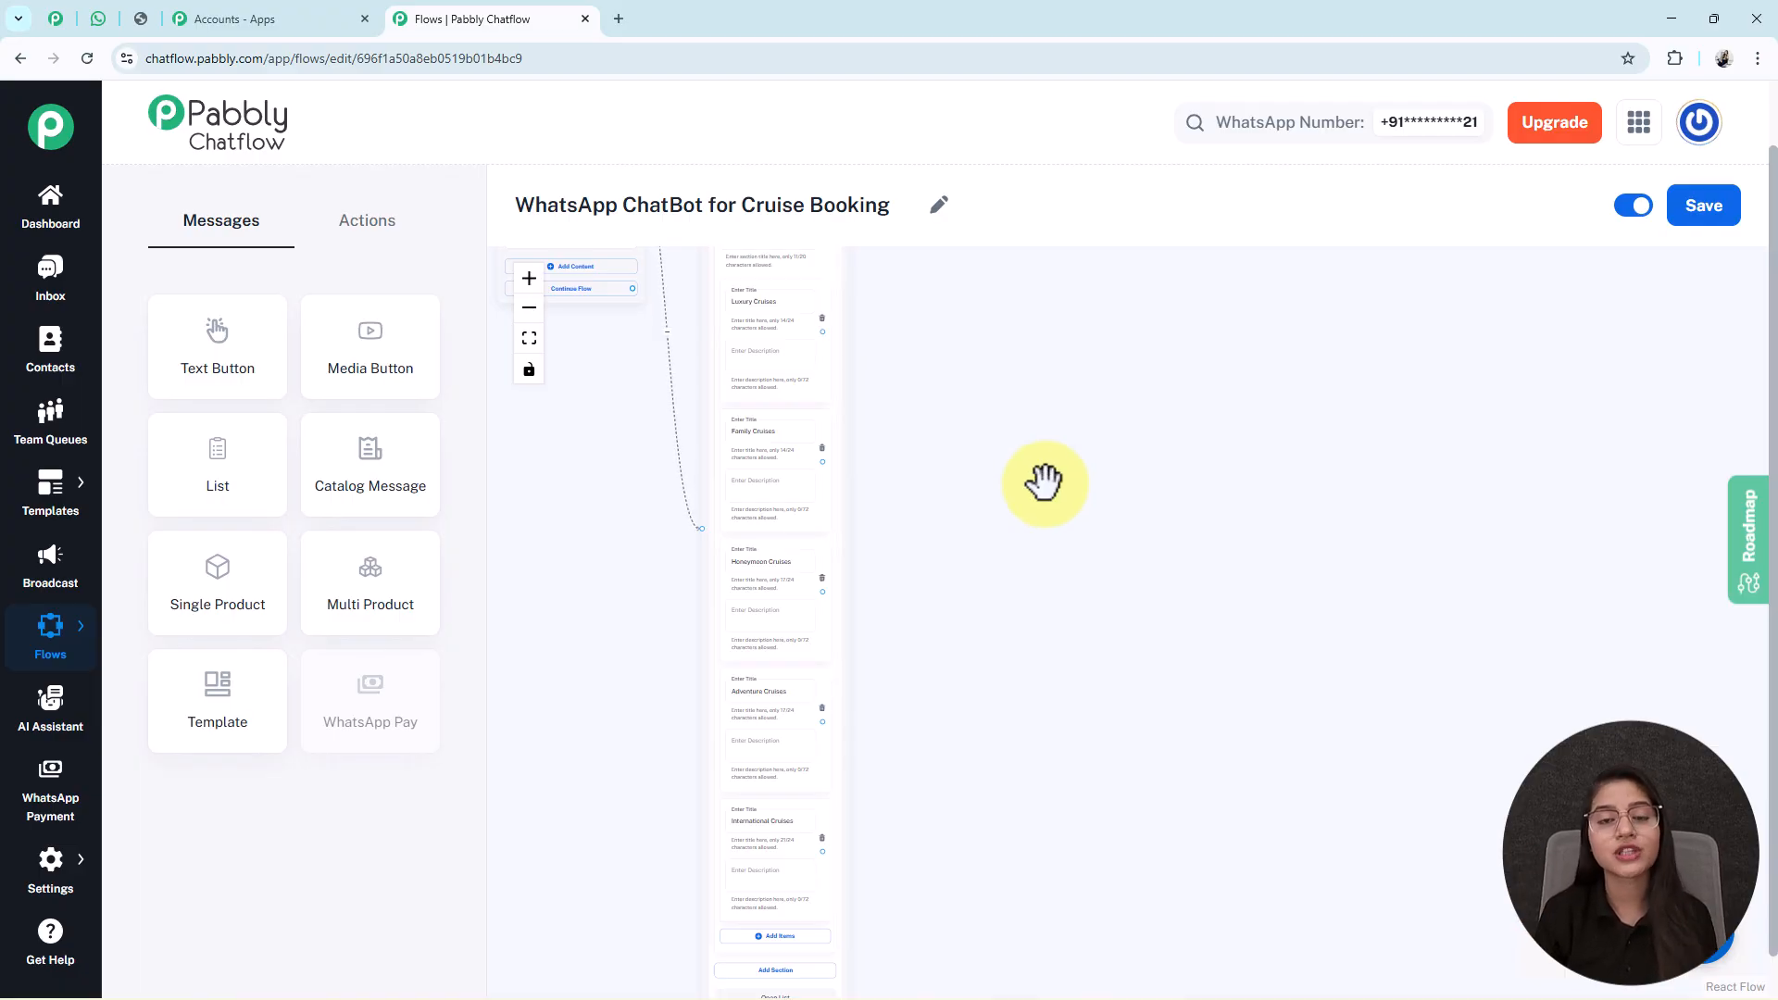
Place a Set Custom Field action on the canvas targeting the CruiseType field.
click(329, 227)
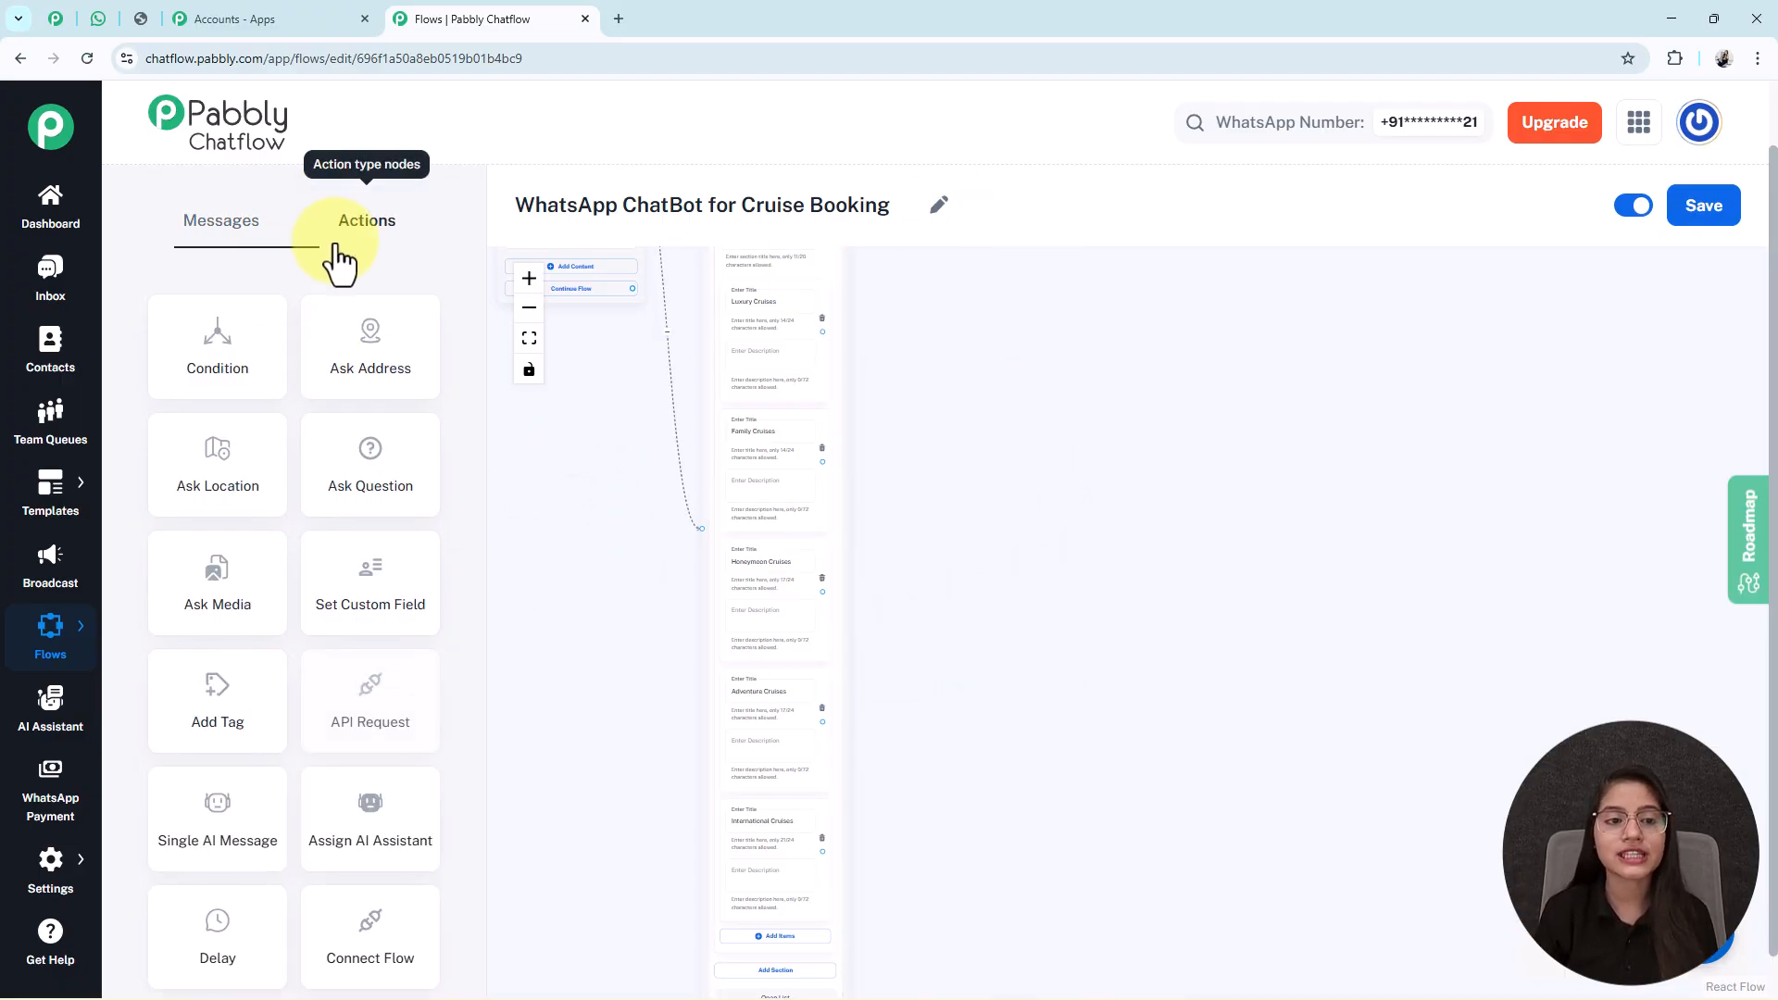
drag(383, 600, 627, 473)
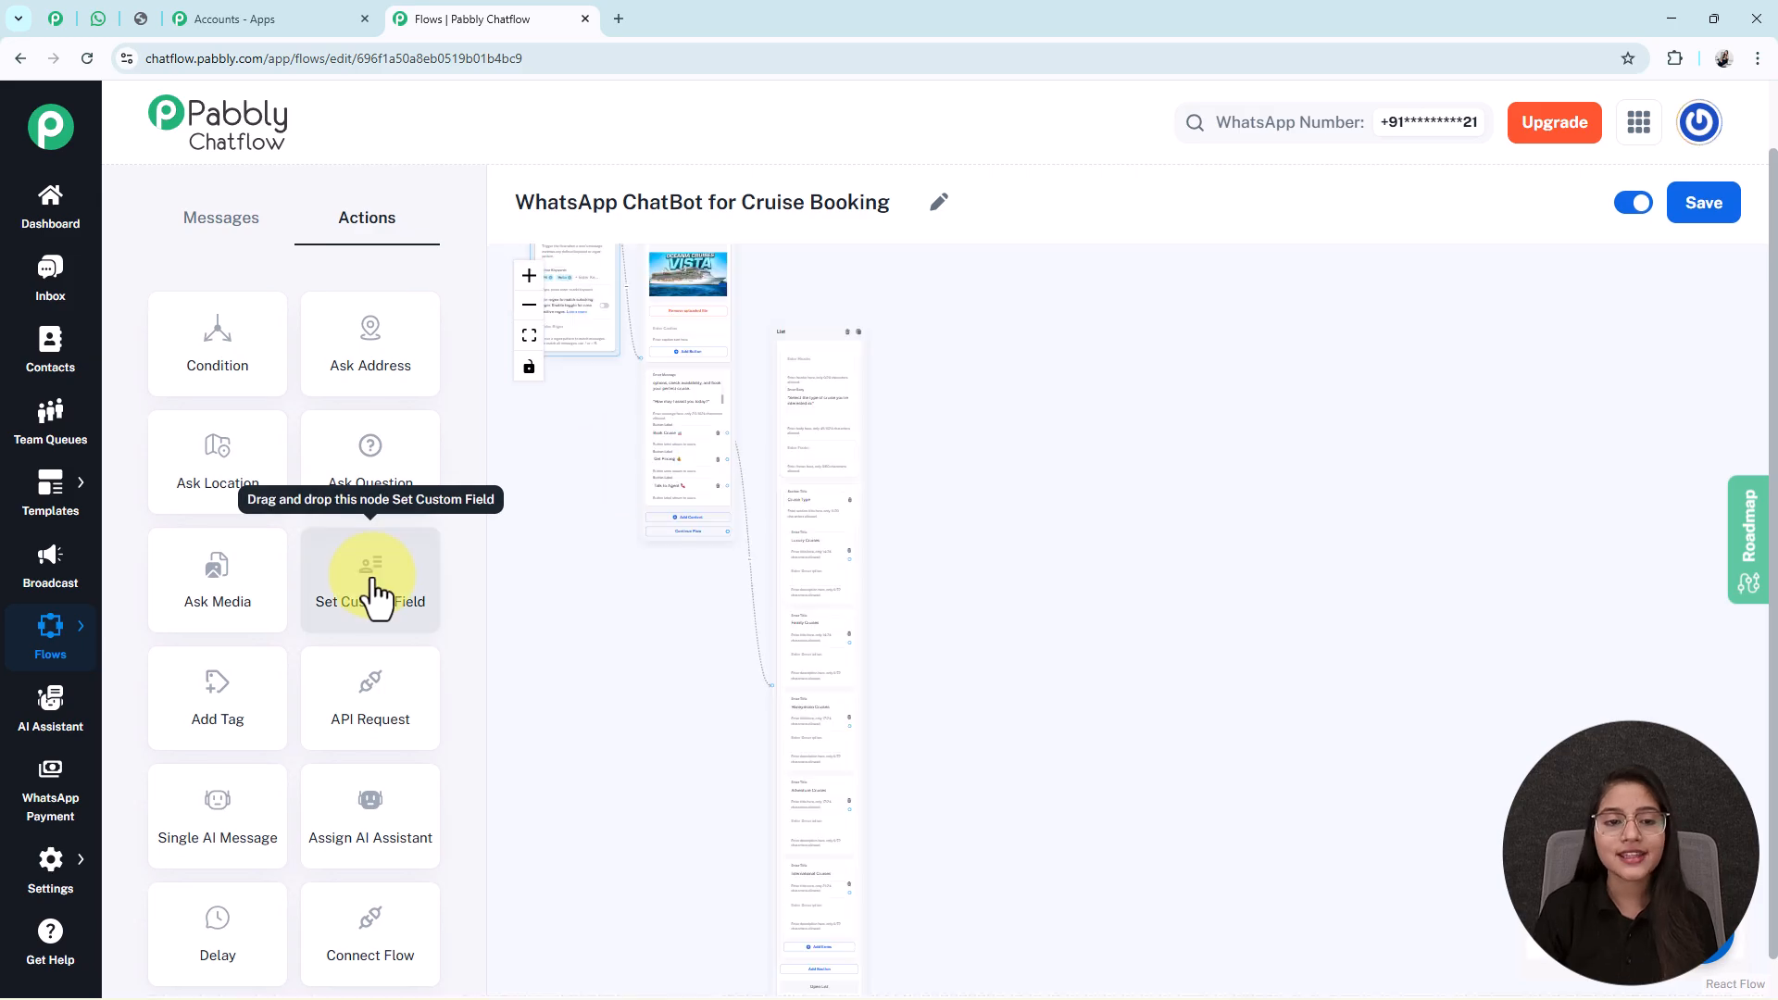
drag(379, 593, 929, 582)
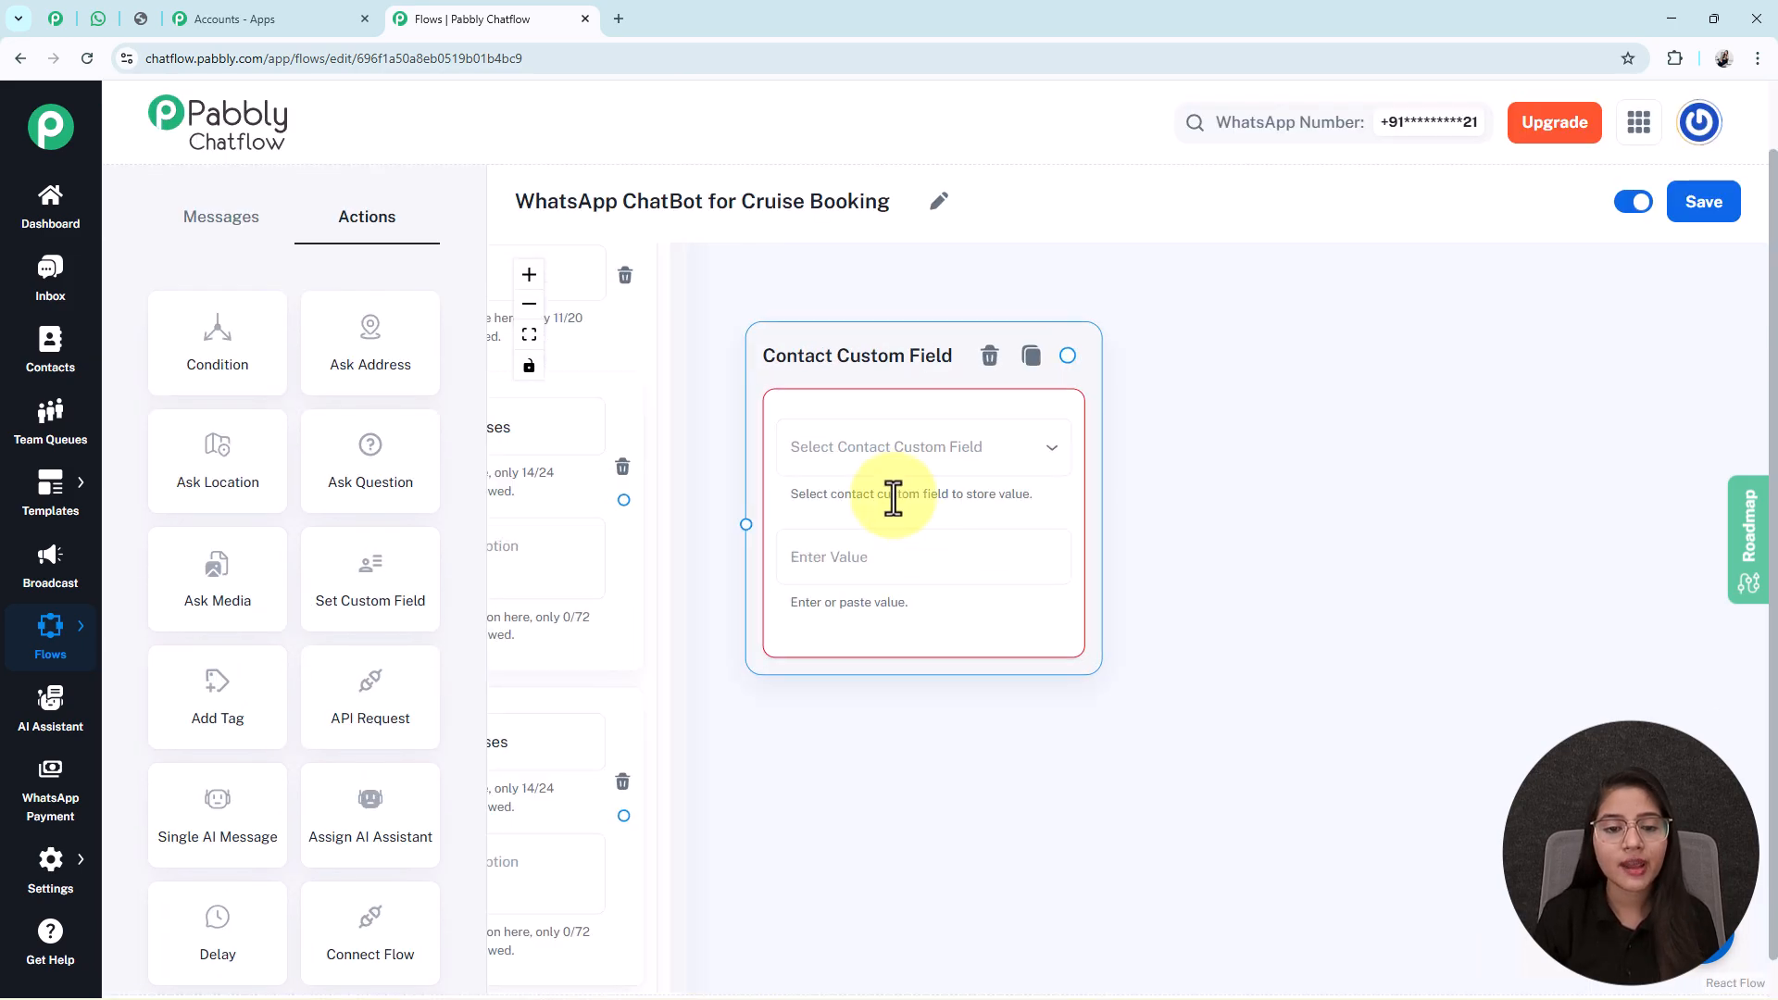
click(889, 449)
scroll(843, 542, down, 5)
scroll(838, 541, up, 4)
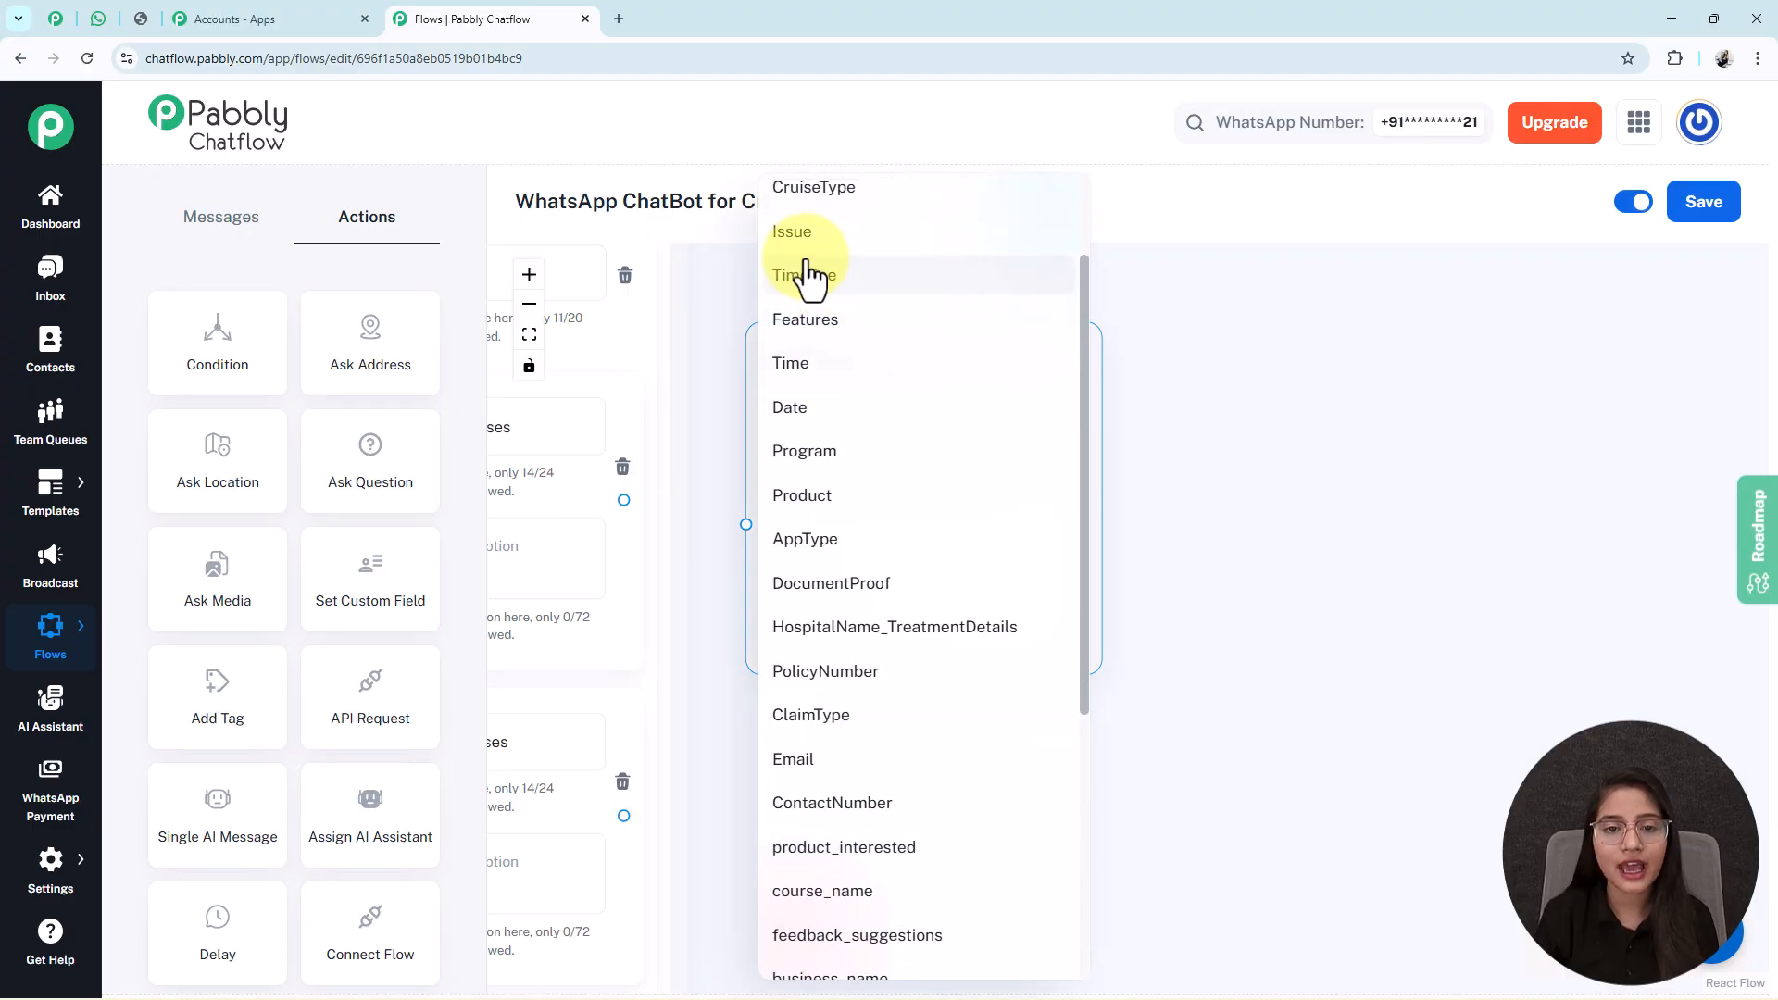
click(837, 185)
Store 'Luxury Cruises' as the value and link the Luxury Cruises item to it.
click(790, 436)
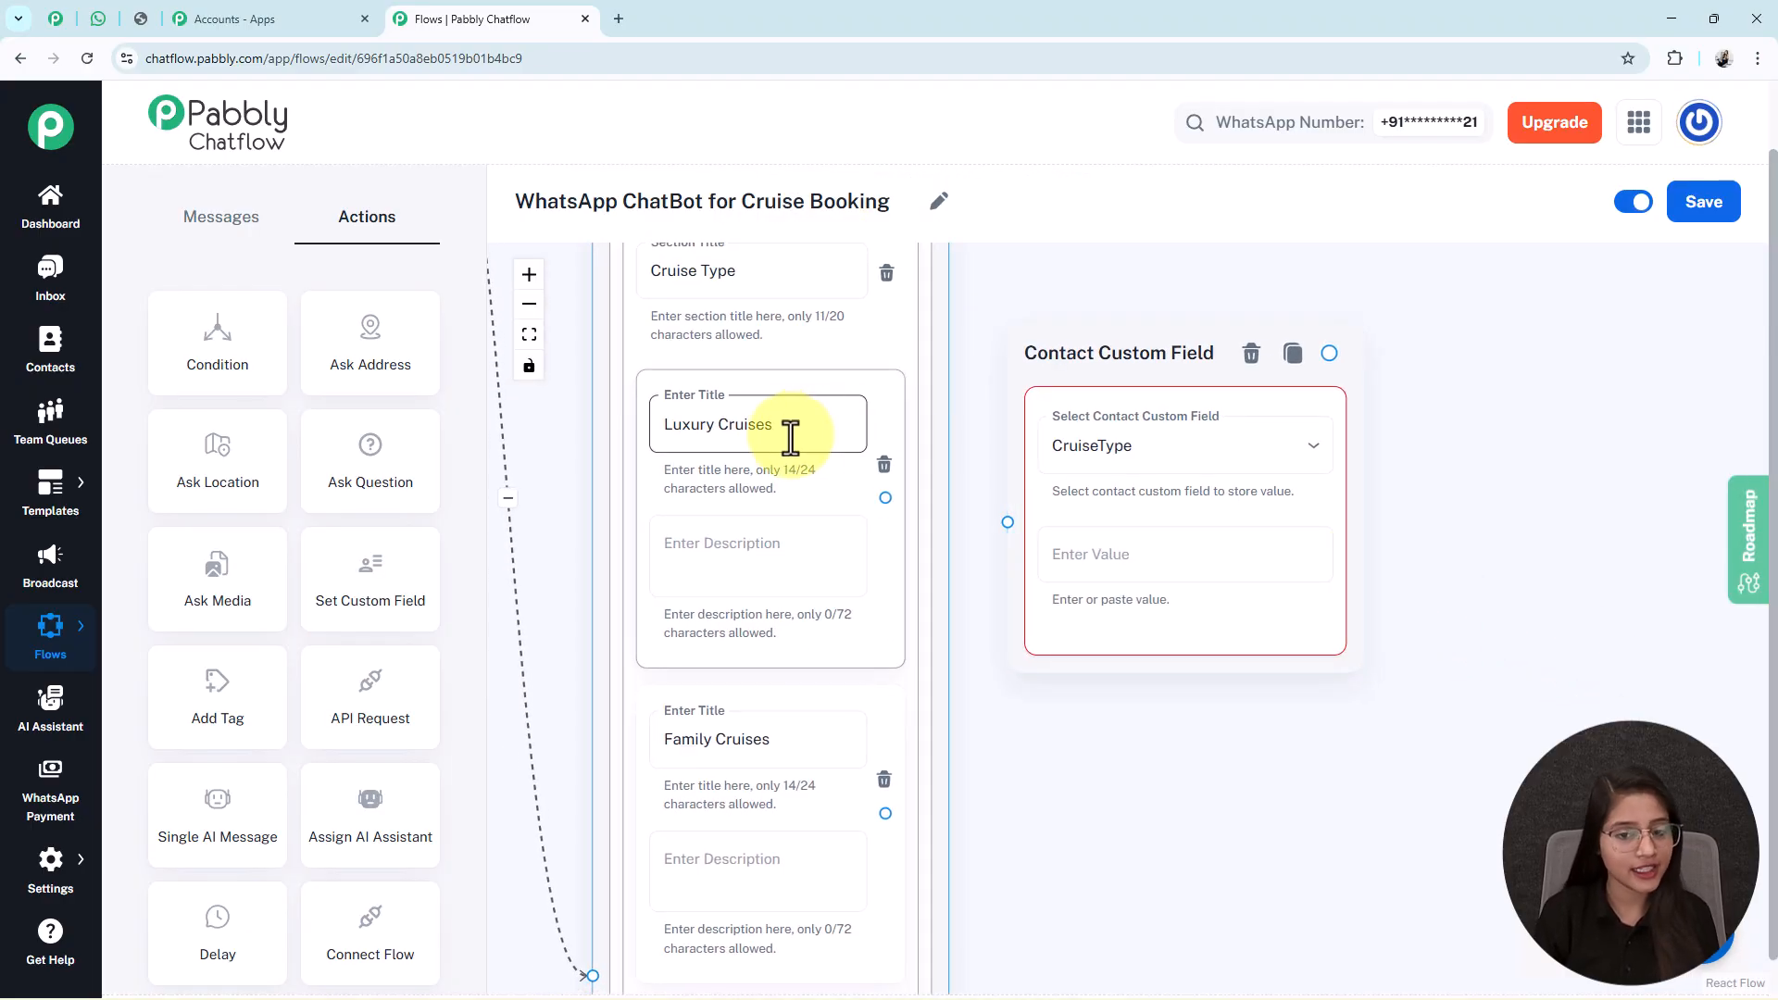
key(ctrl+a)
key(ctrl+c)
click(1154, 569)
key(ctrl+v)
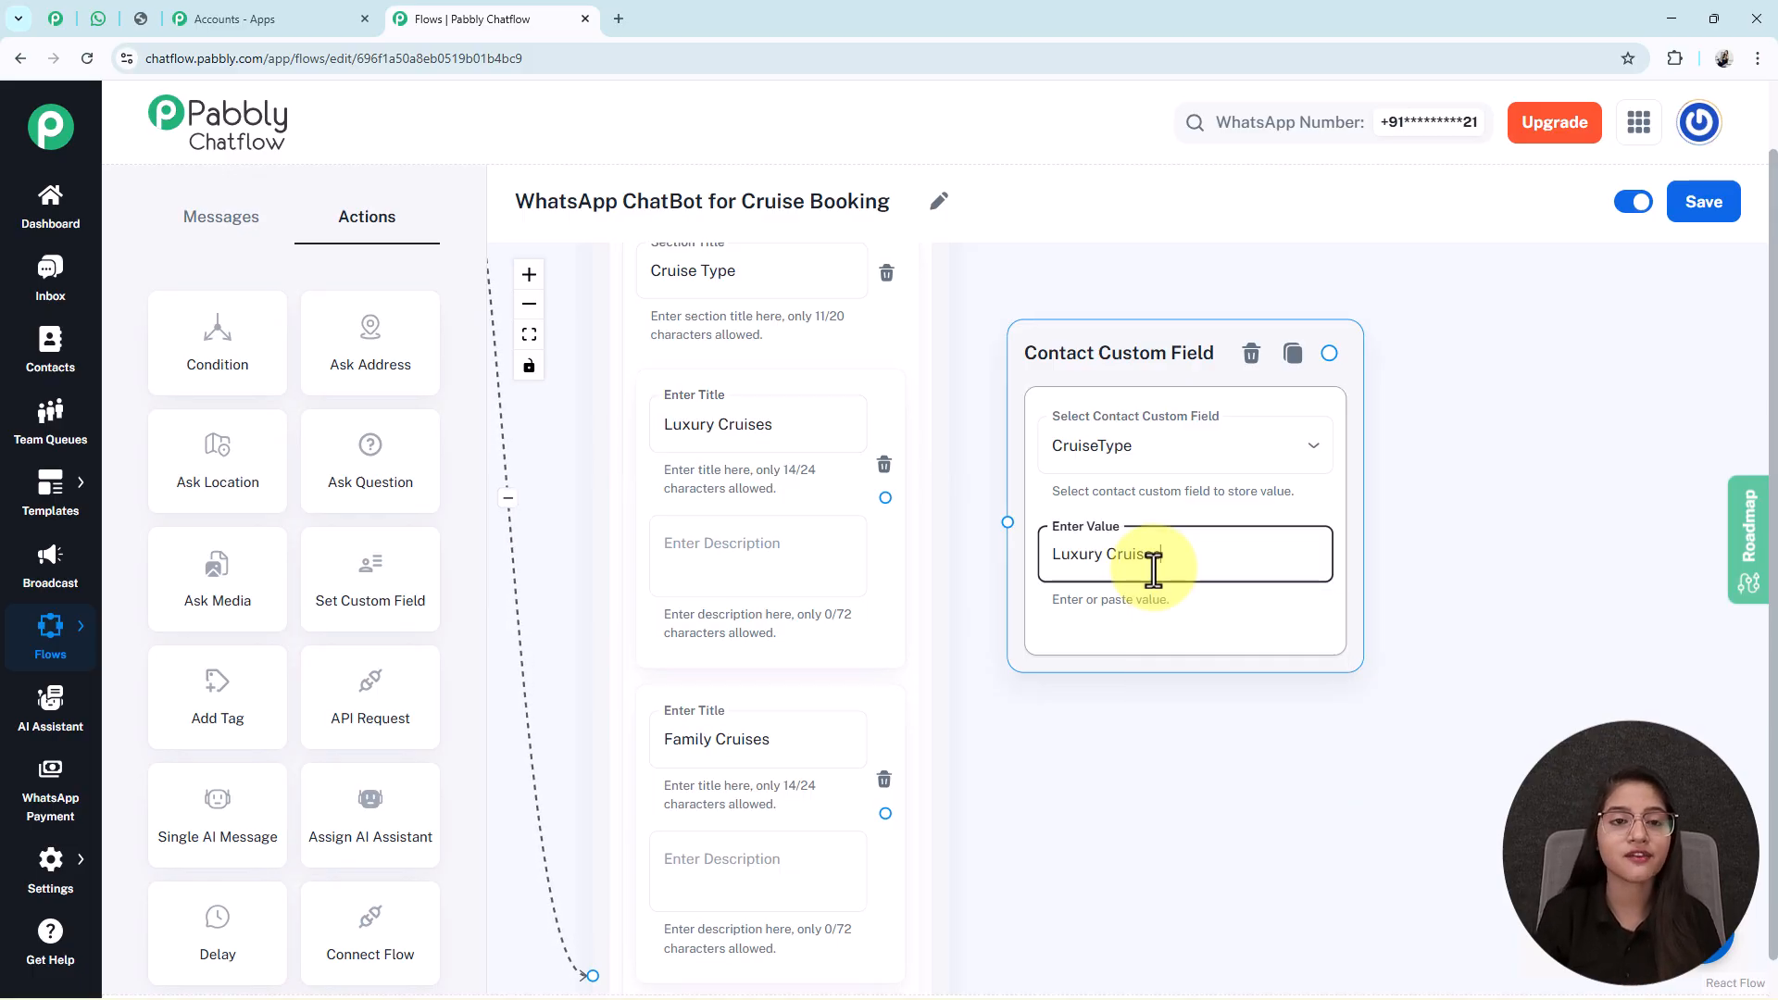
click(881, 429)
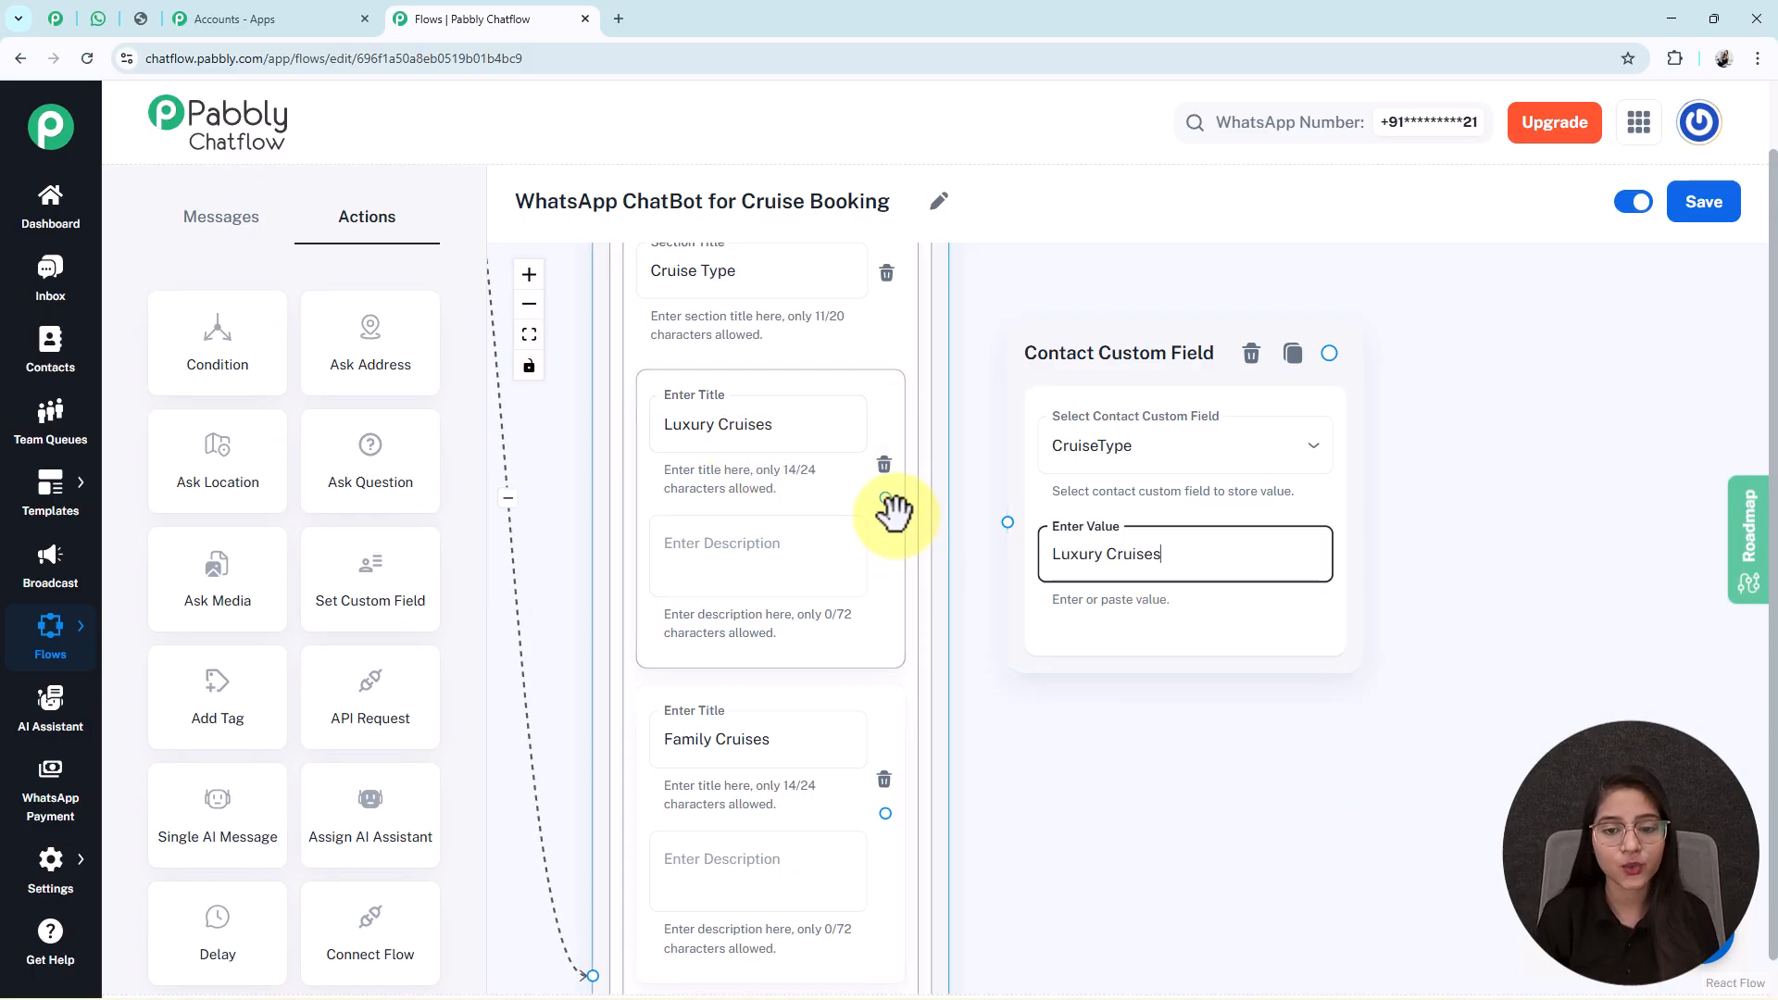
drag(880, 499, 1008, 525)
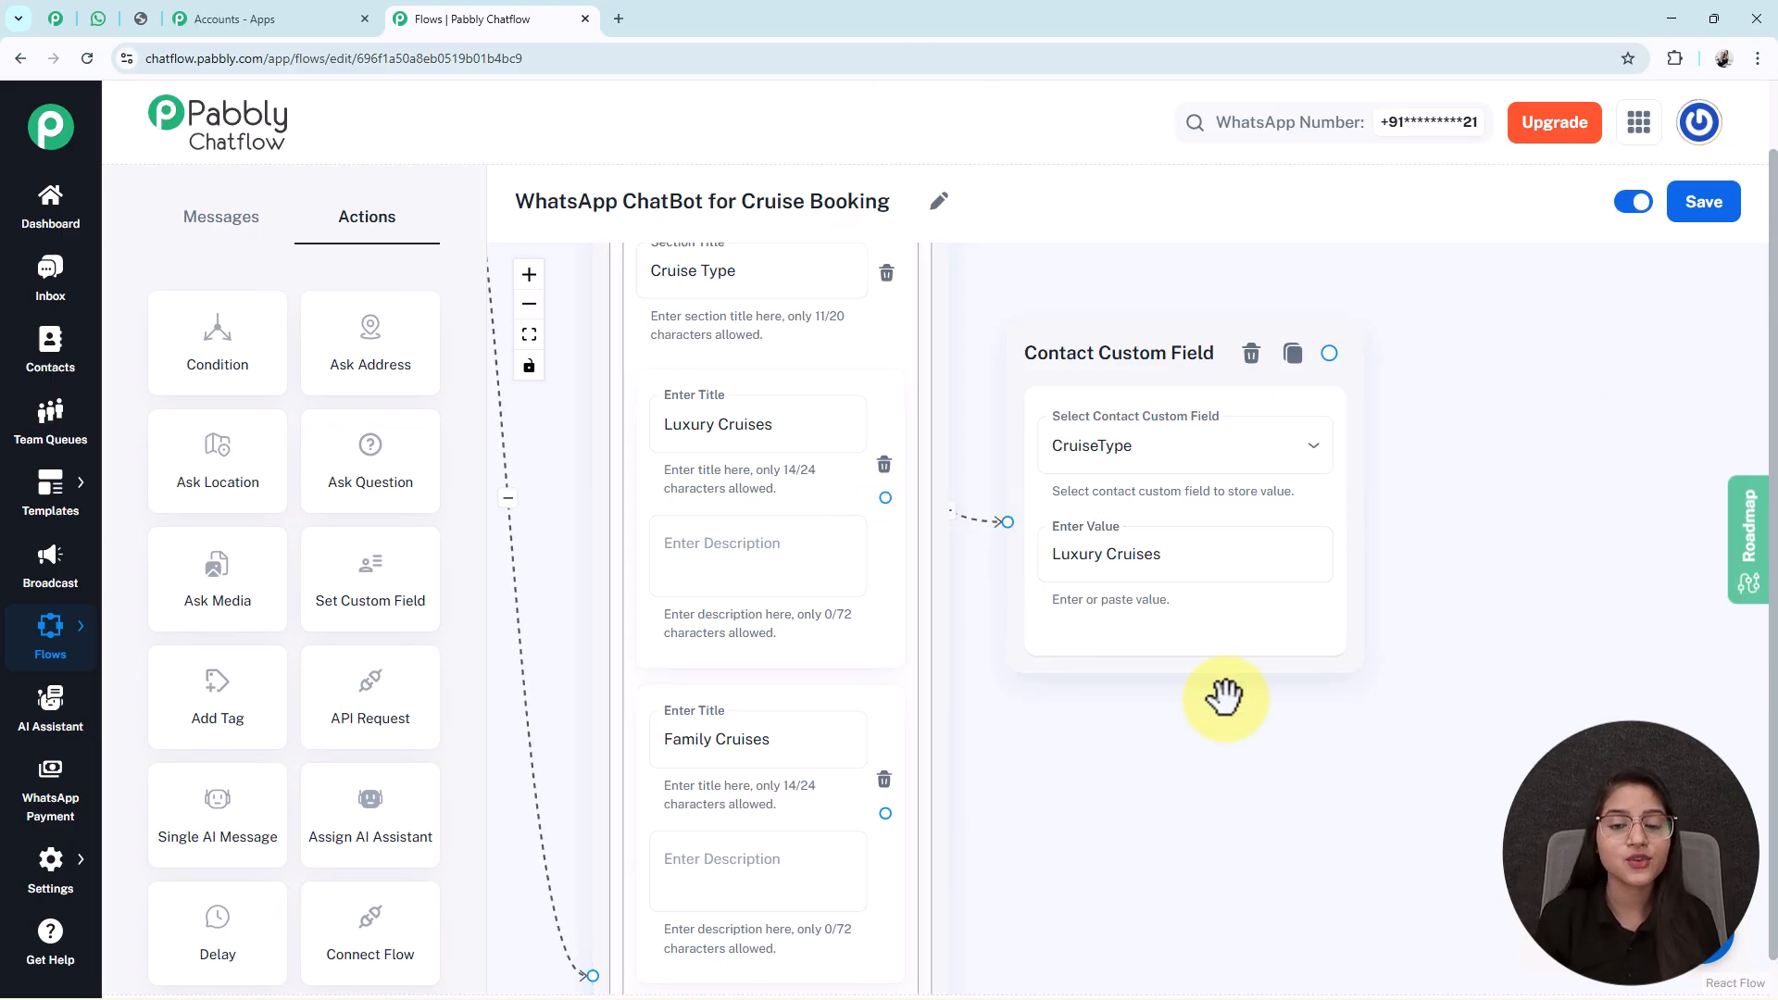
click(1232, 558)
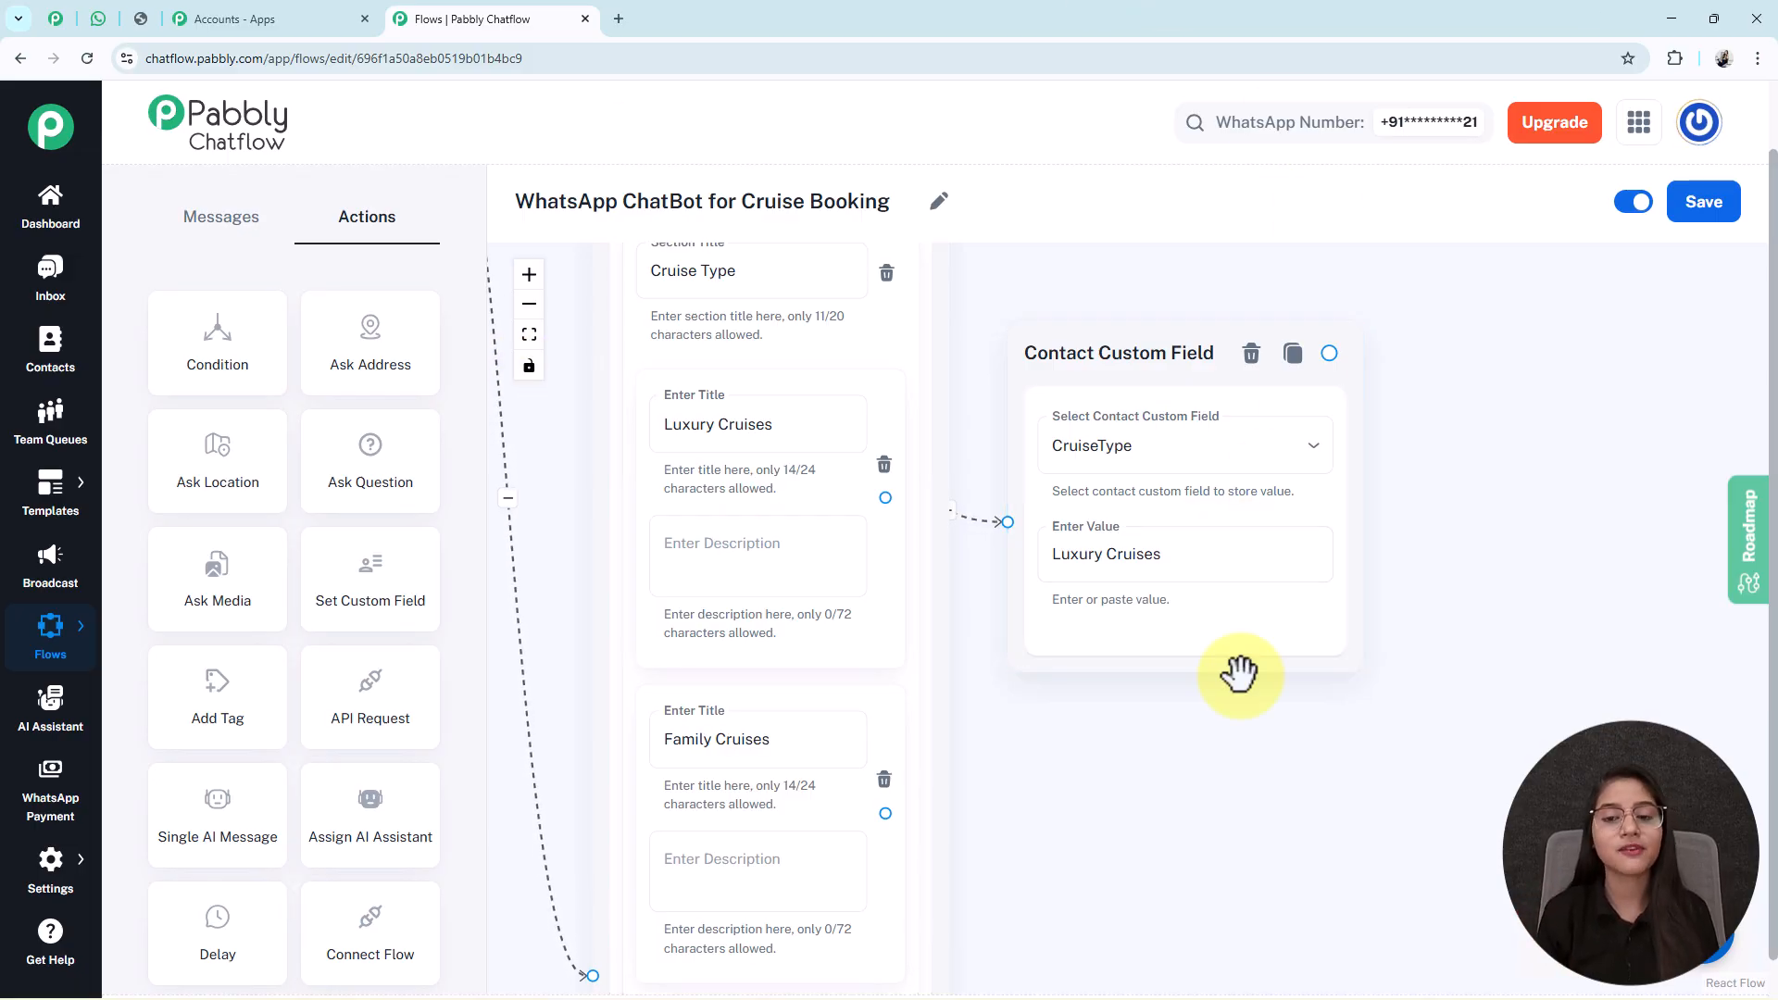
Save the flow and open Contact Custom Fields settings in a new tab.
click(1723, 213)
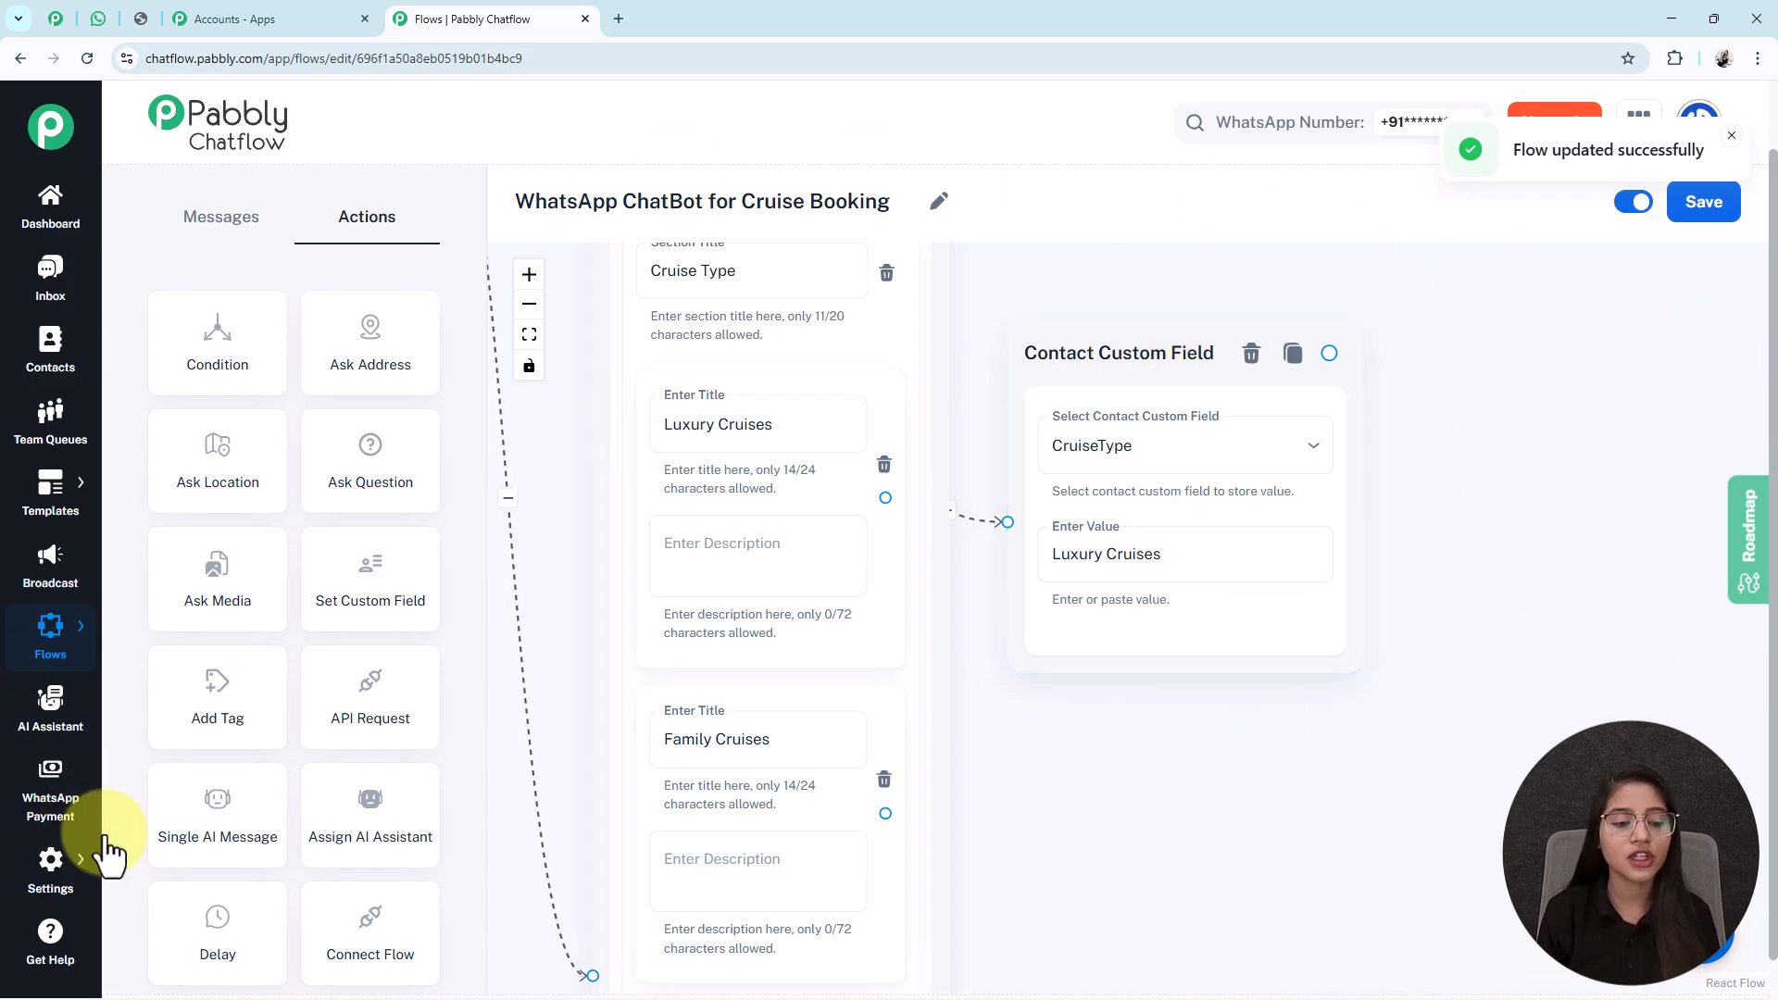
mouse_move(51, 871)
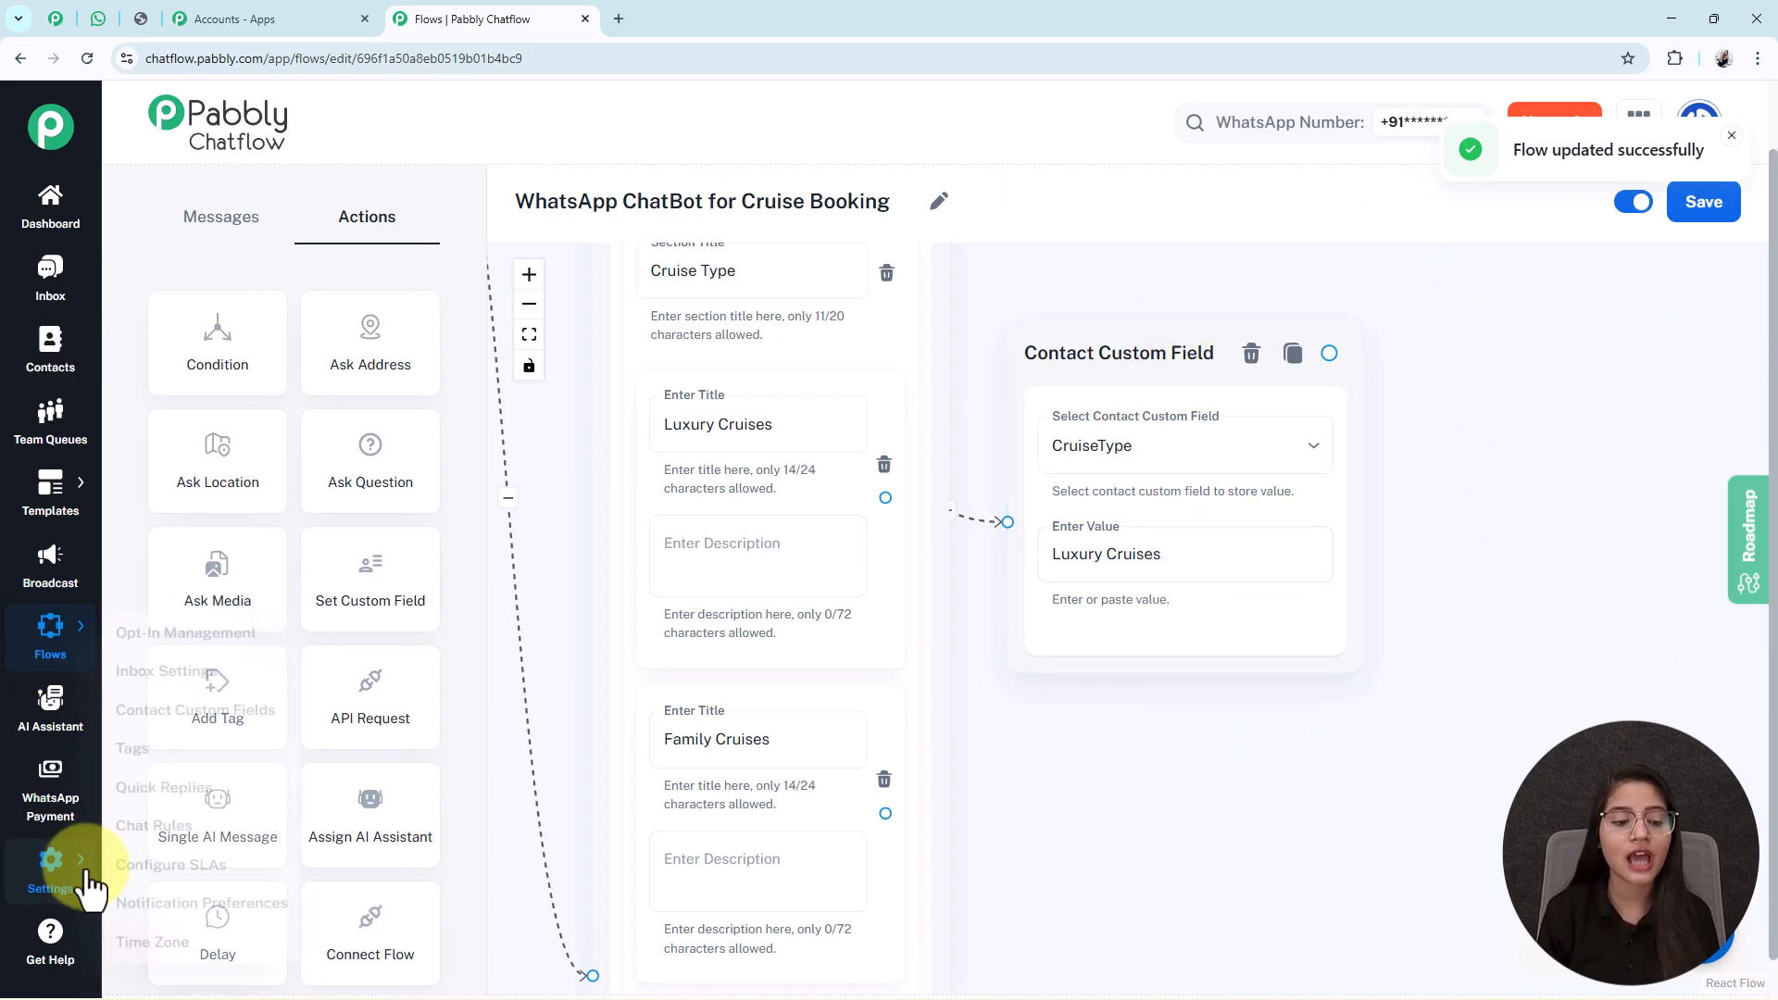
right_click(148, 690)
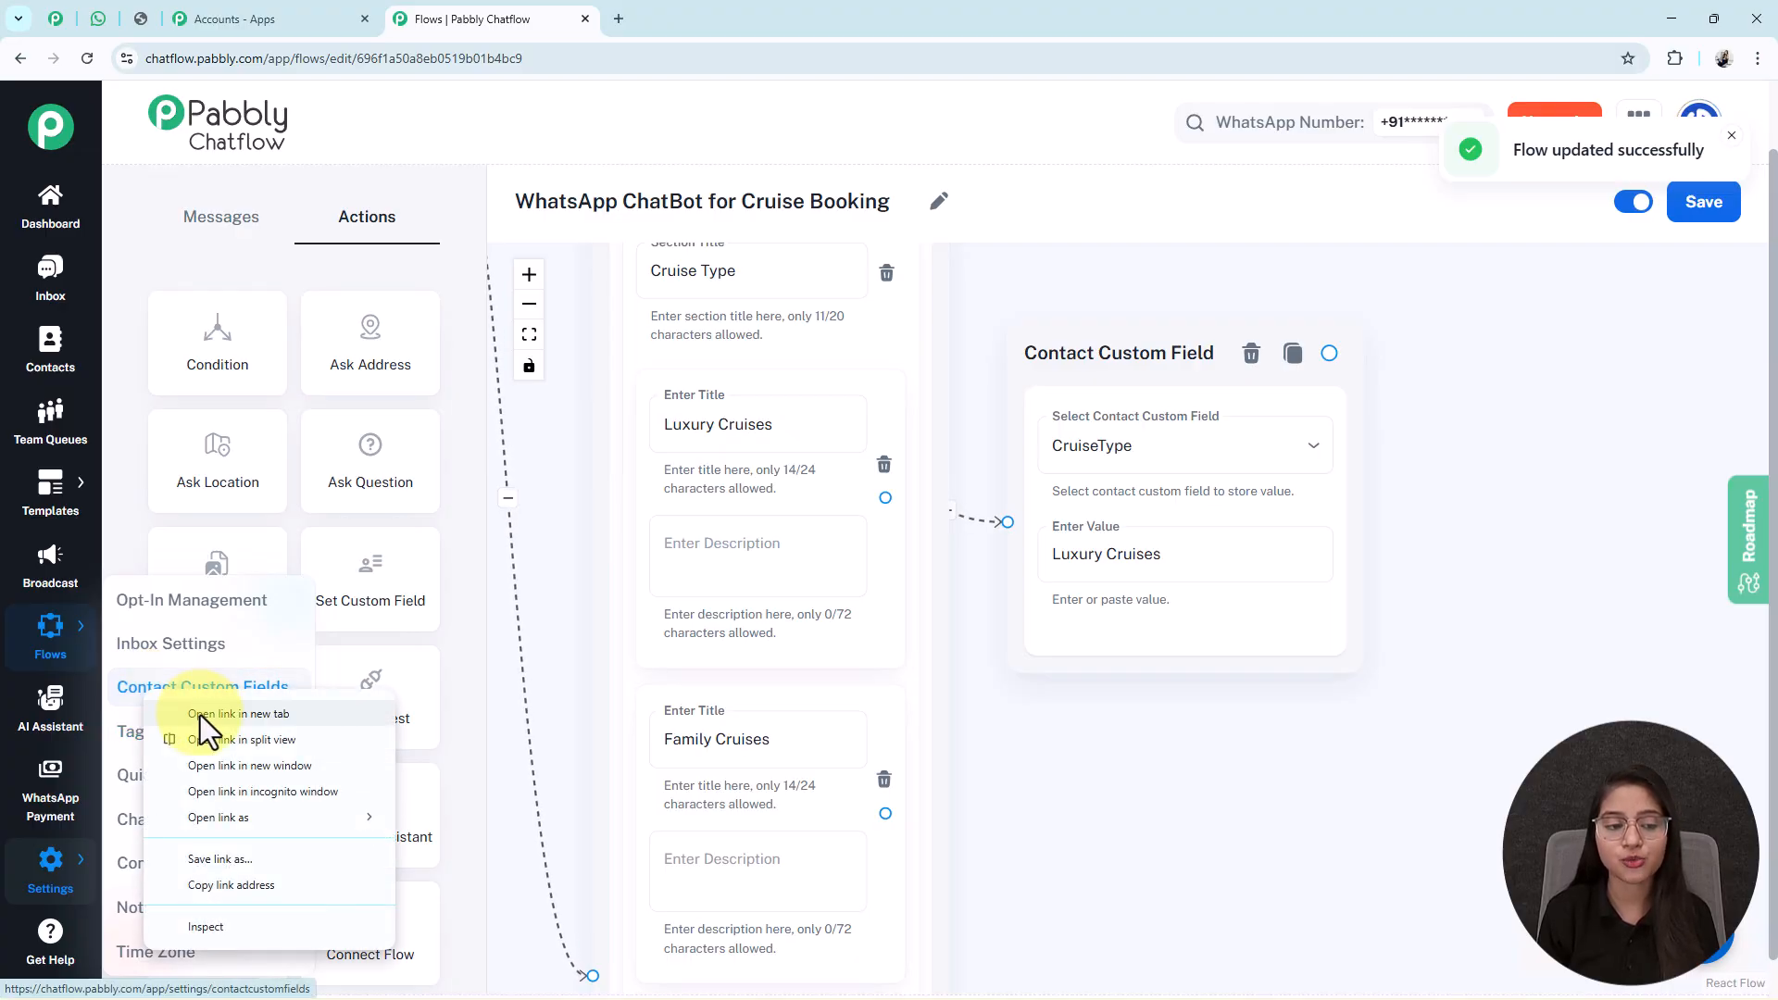
click(200, 715)
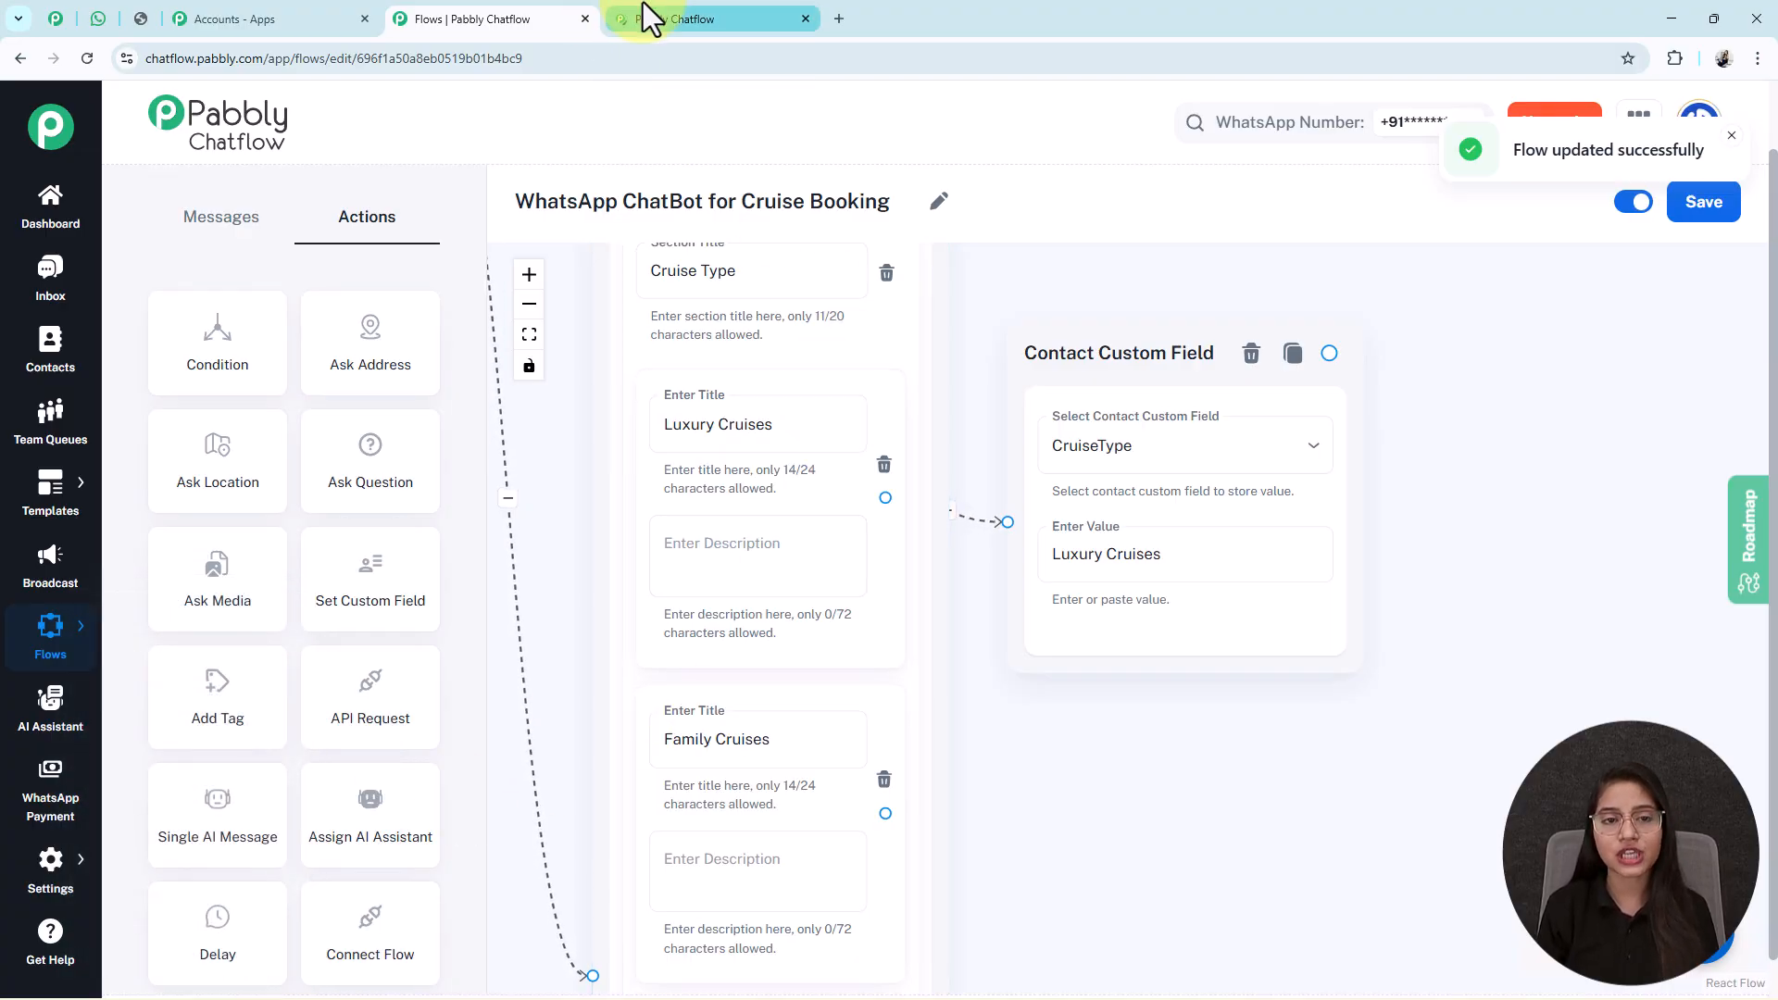
click(643, 7)
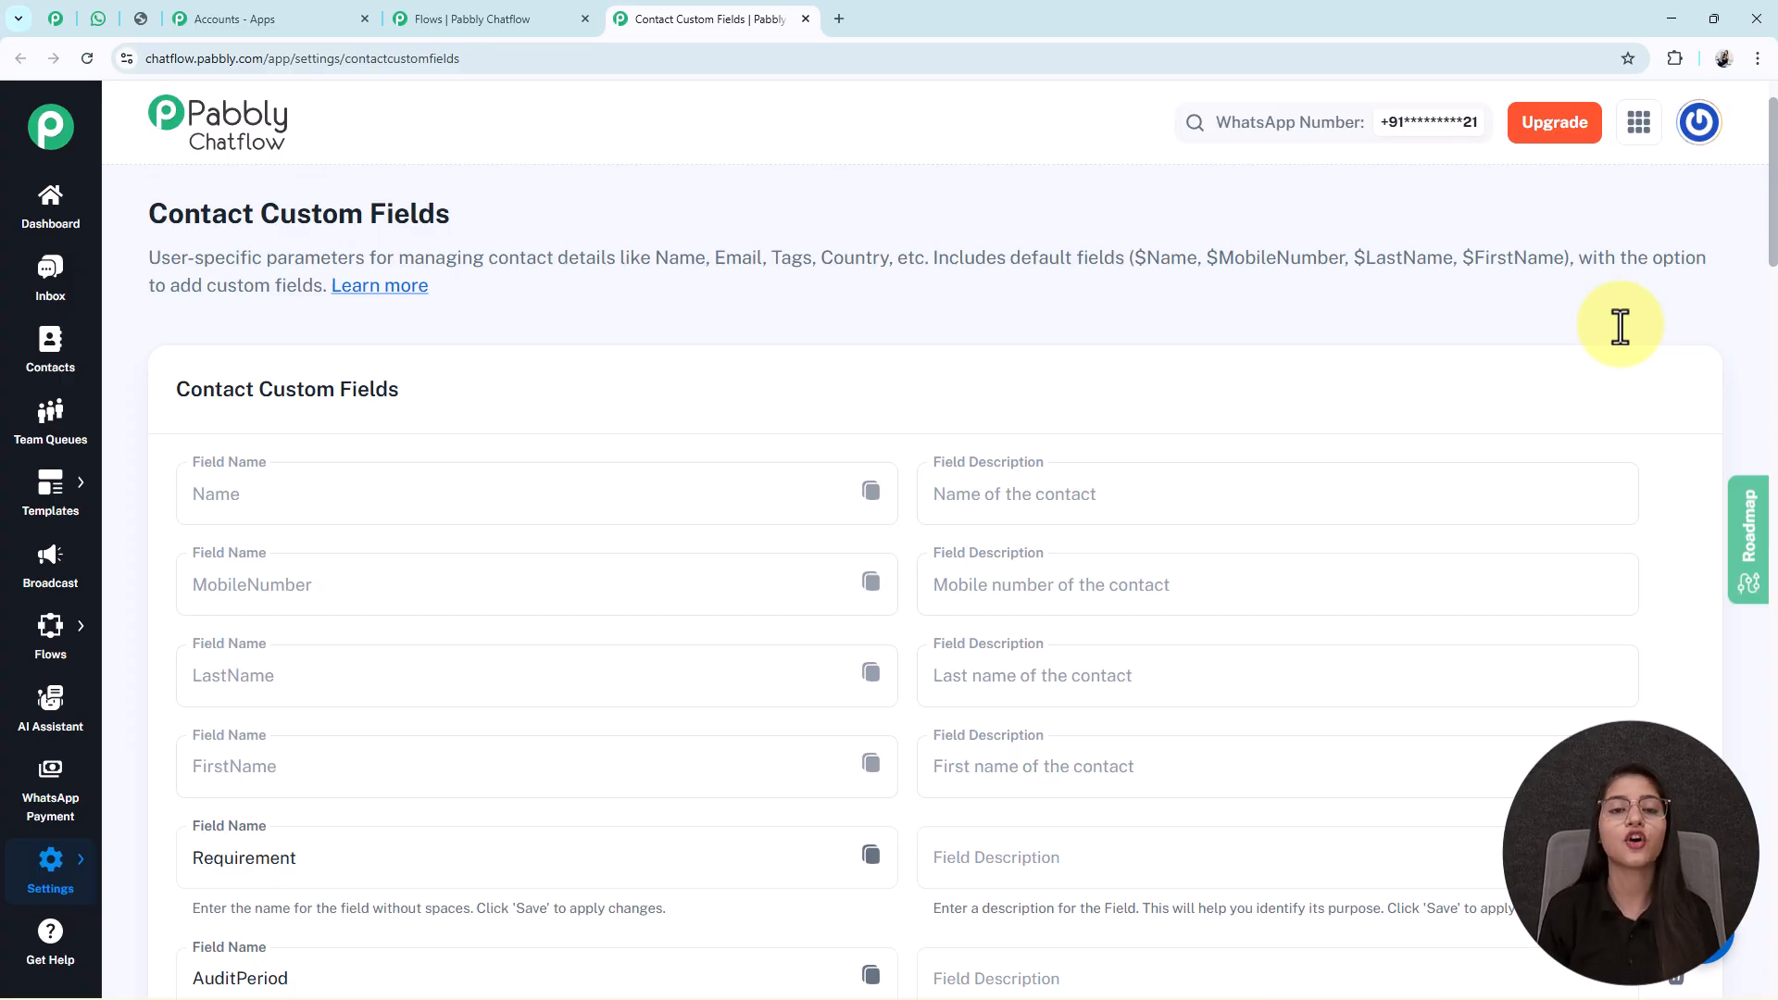
Review the custom fields list, including CruiseType, then close the settings tab.
scroll(1621, 326, down, 5)
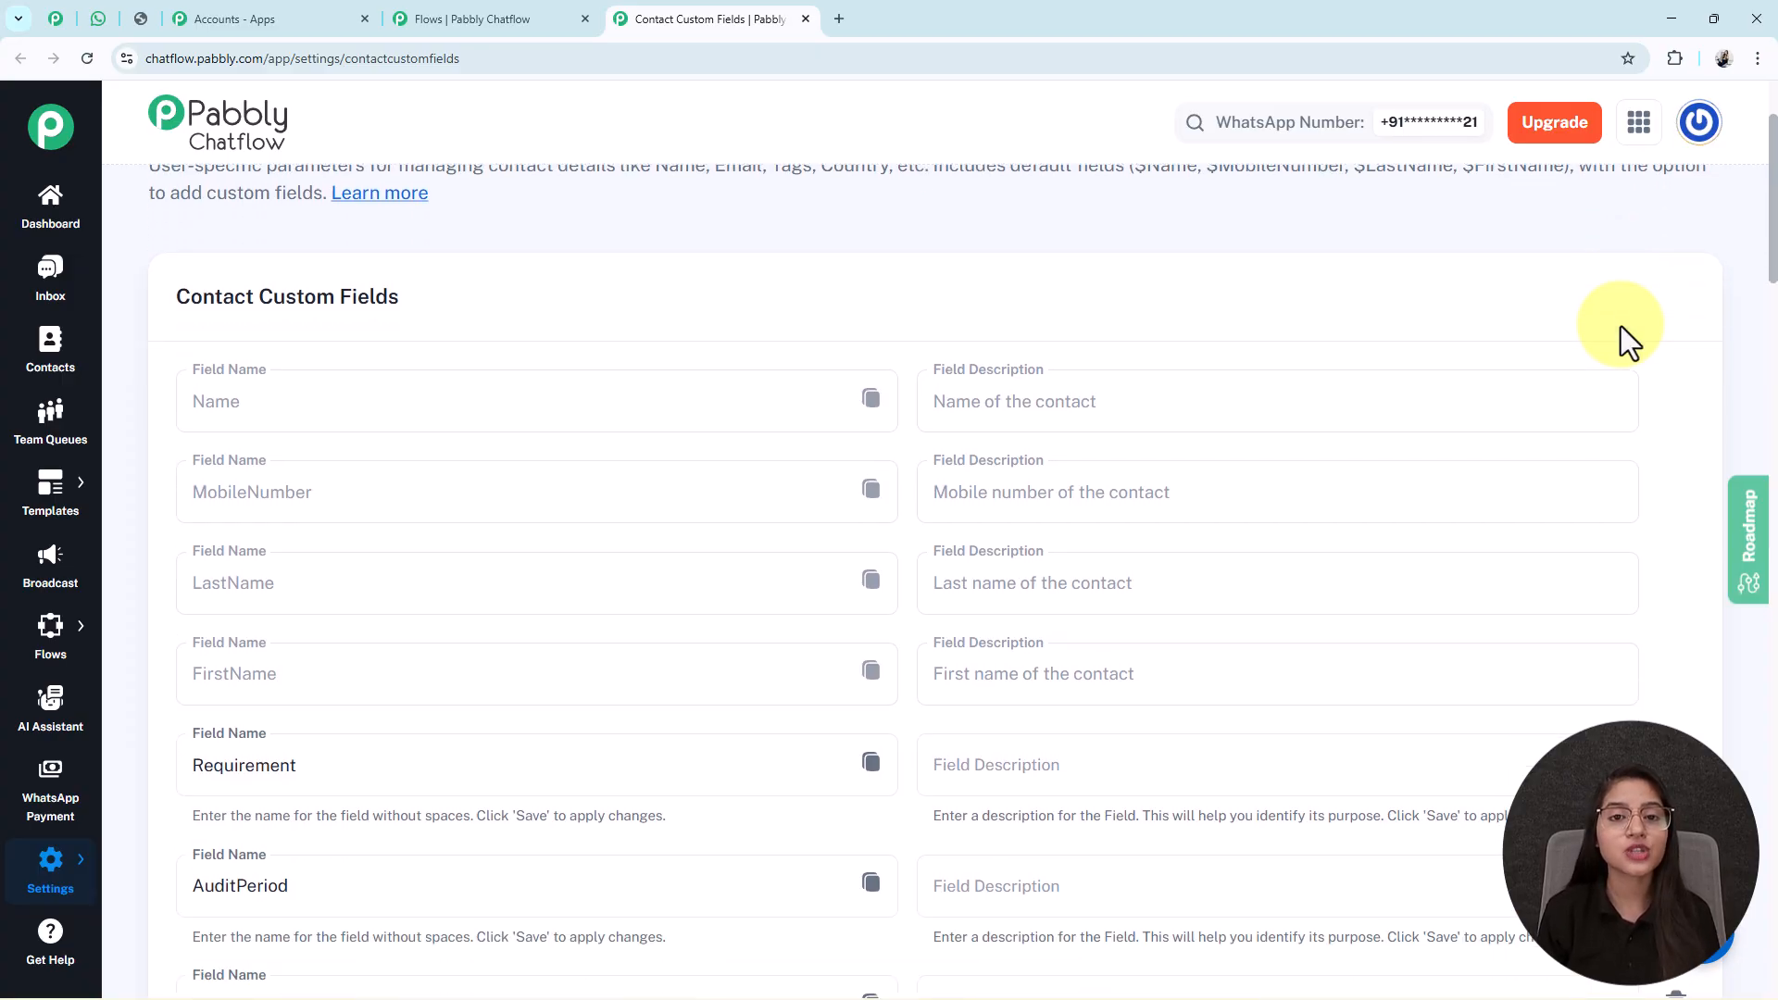
scroll(1621, 326, down, 2)
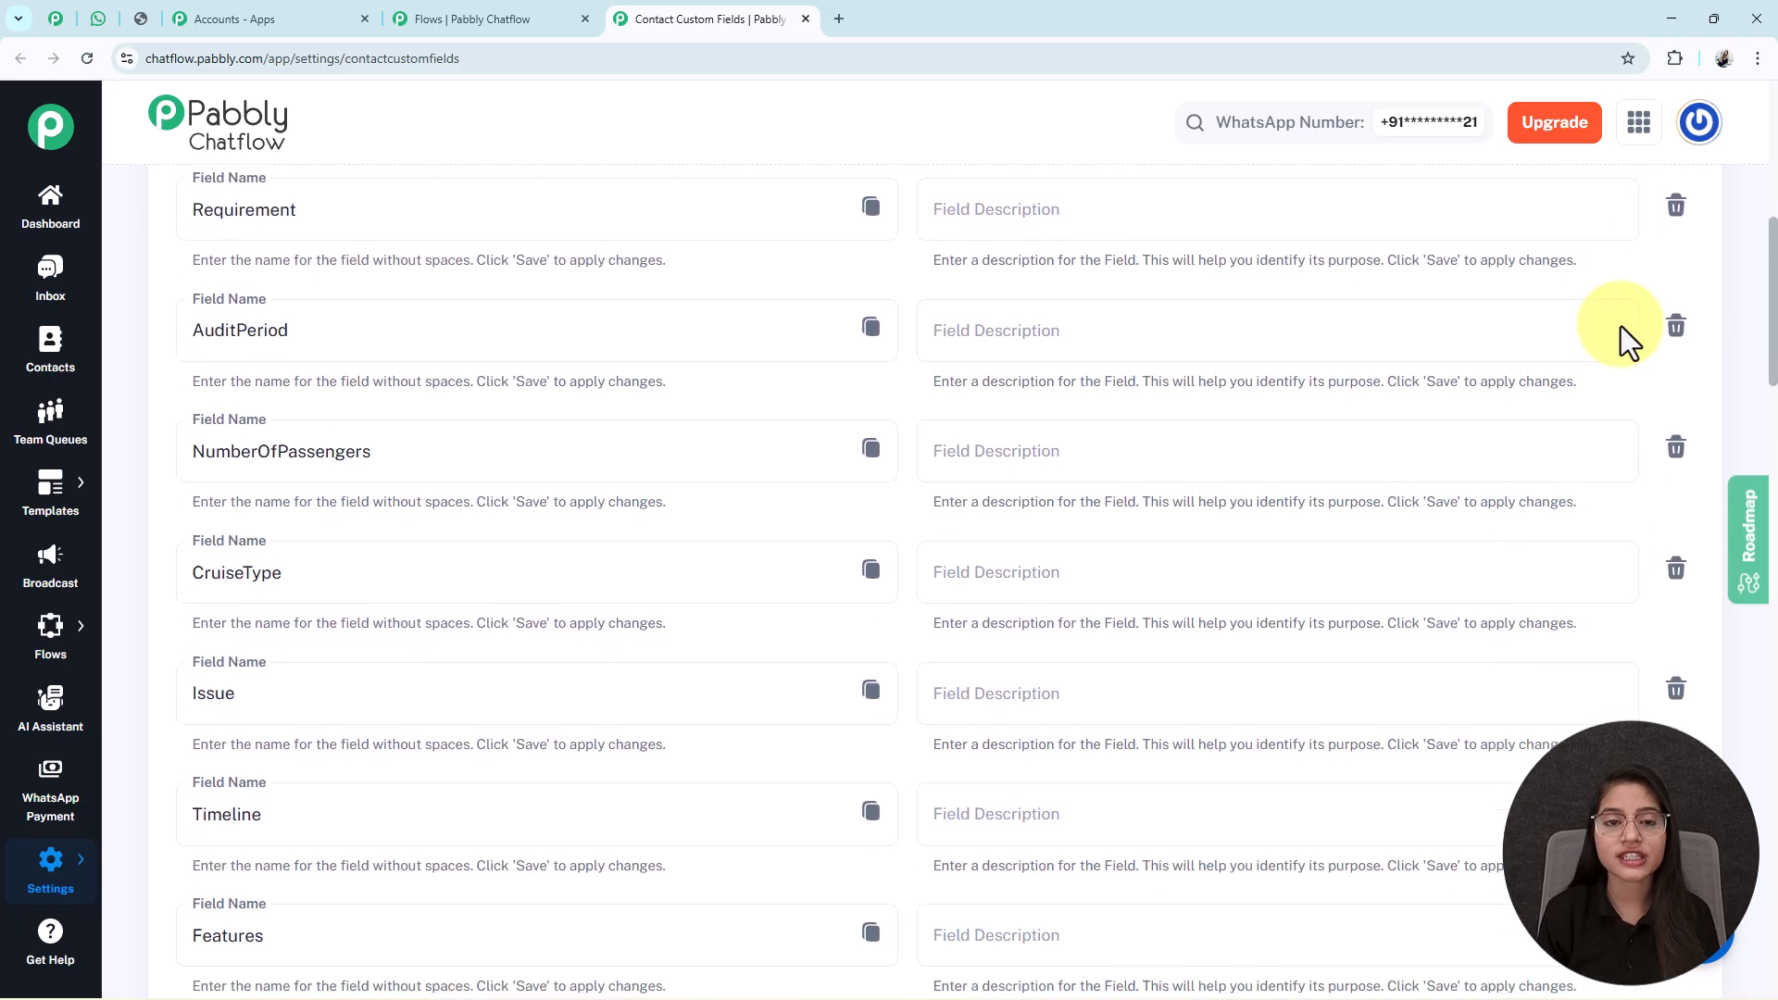
scroll(1621, 326, down, 10)
scroll(1621, 326, down, 15)
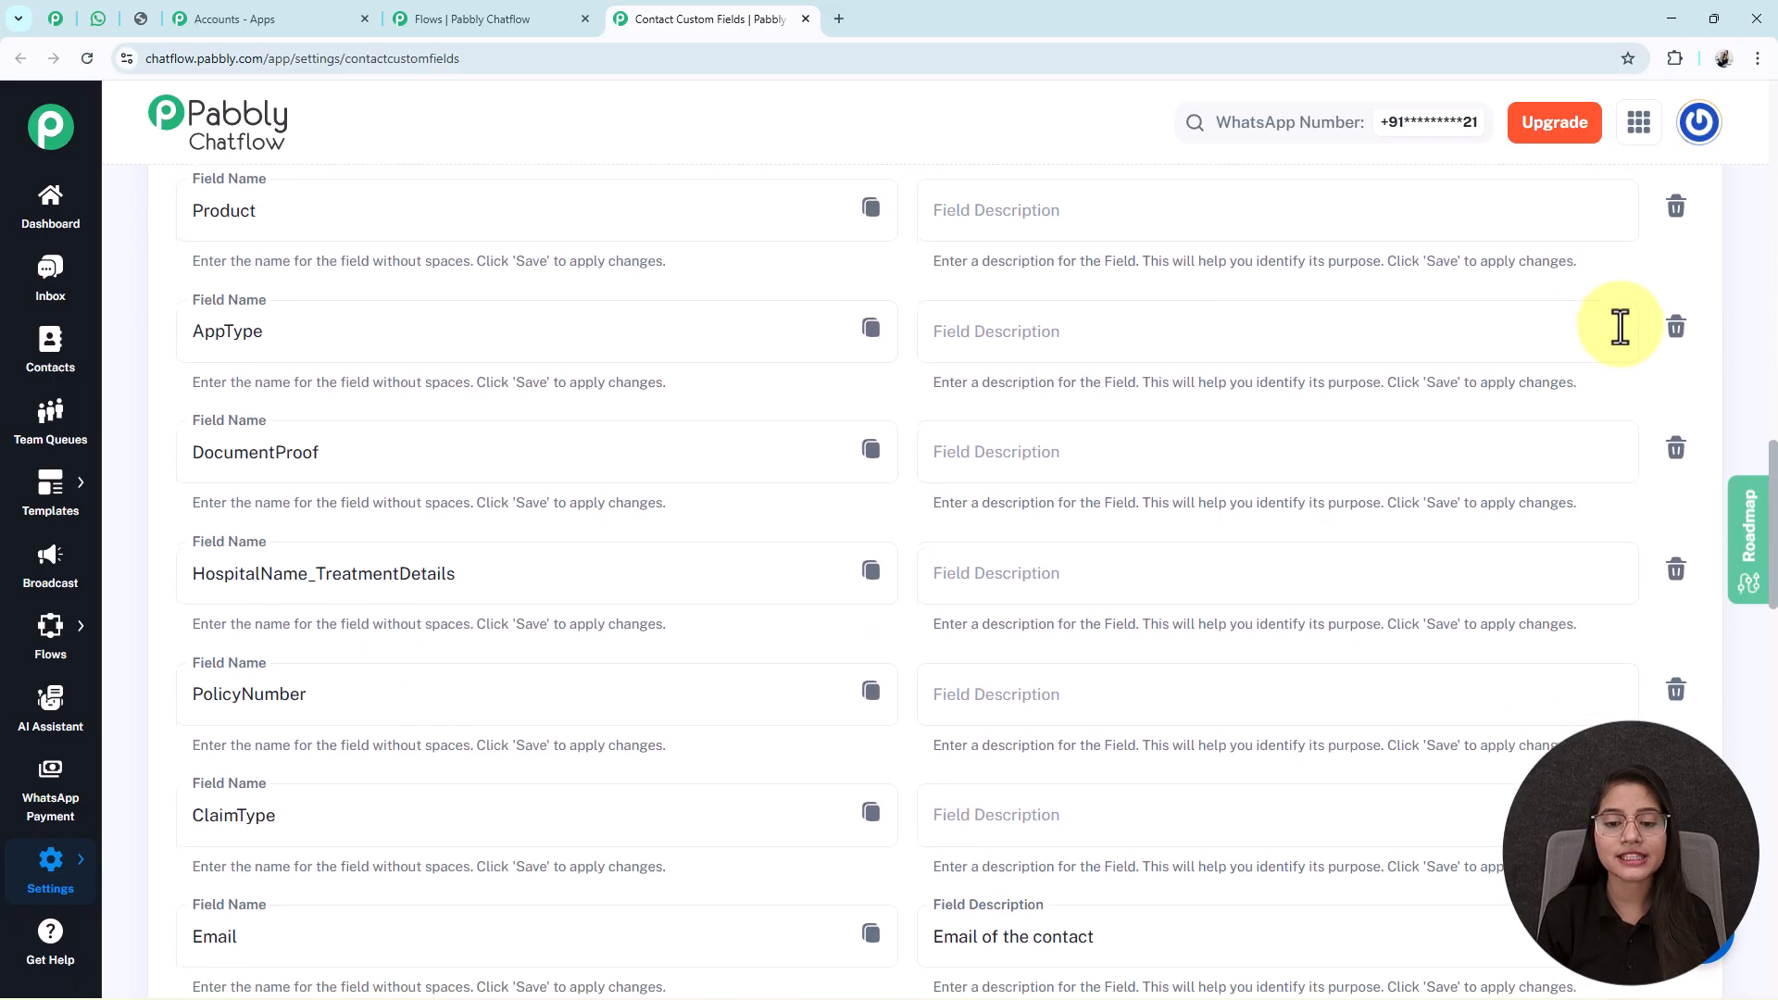
scroll(908, 498, up, 4)
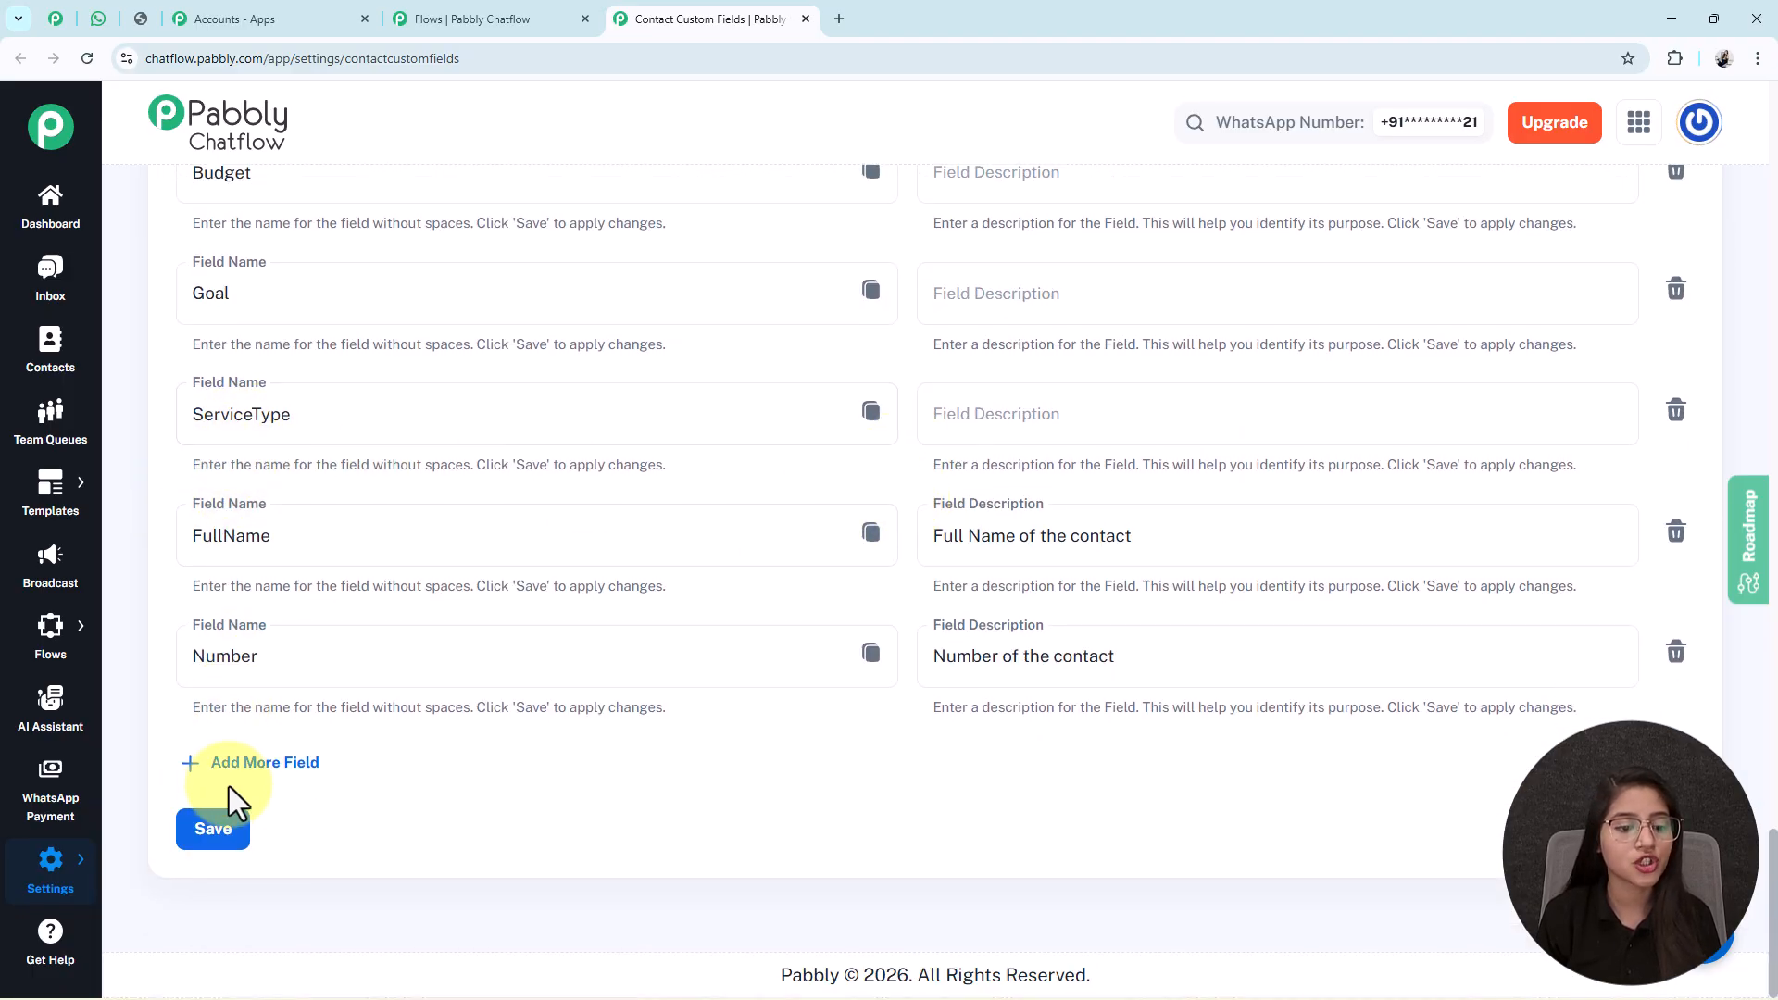
click(232, 765)
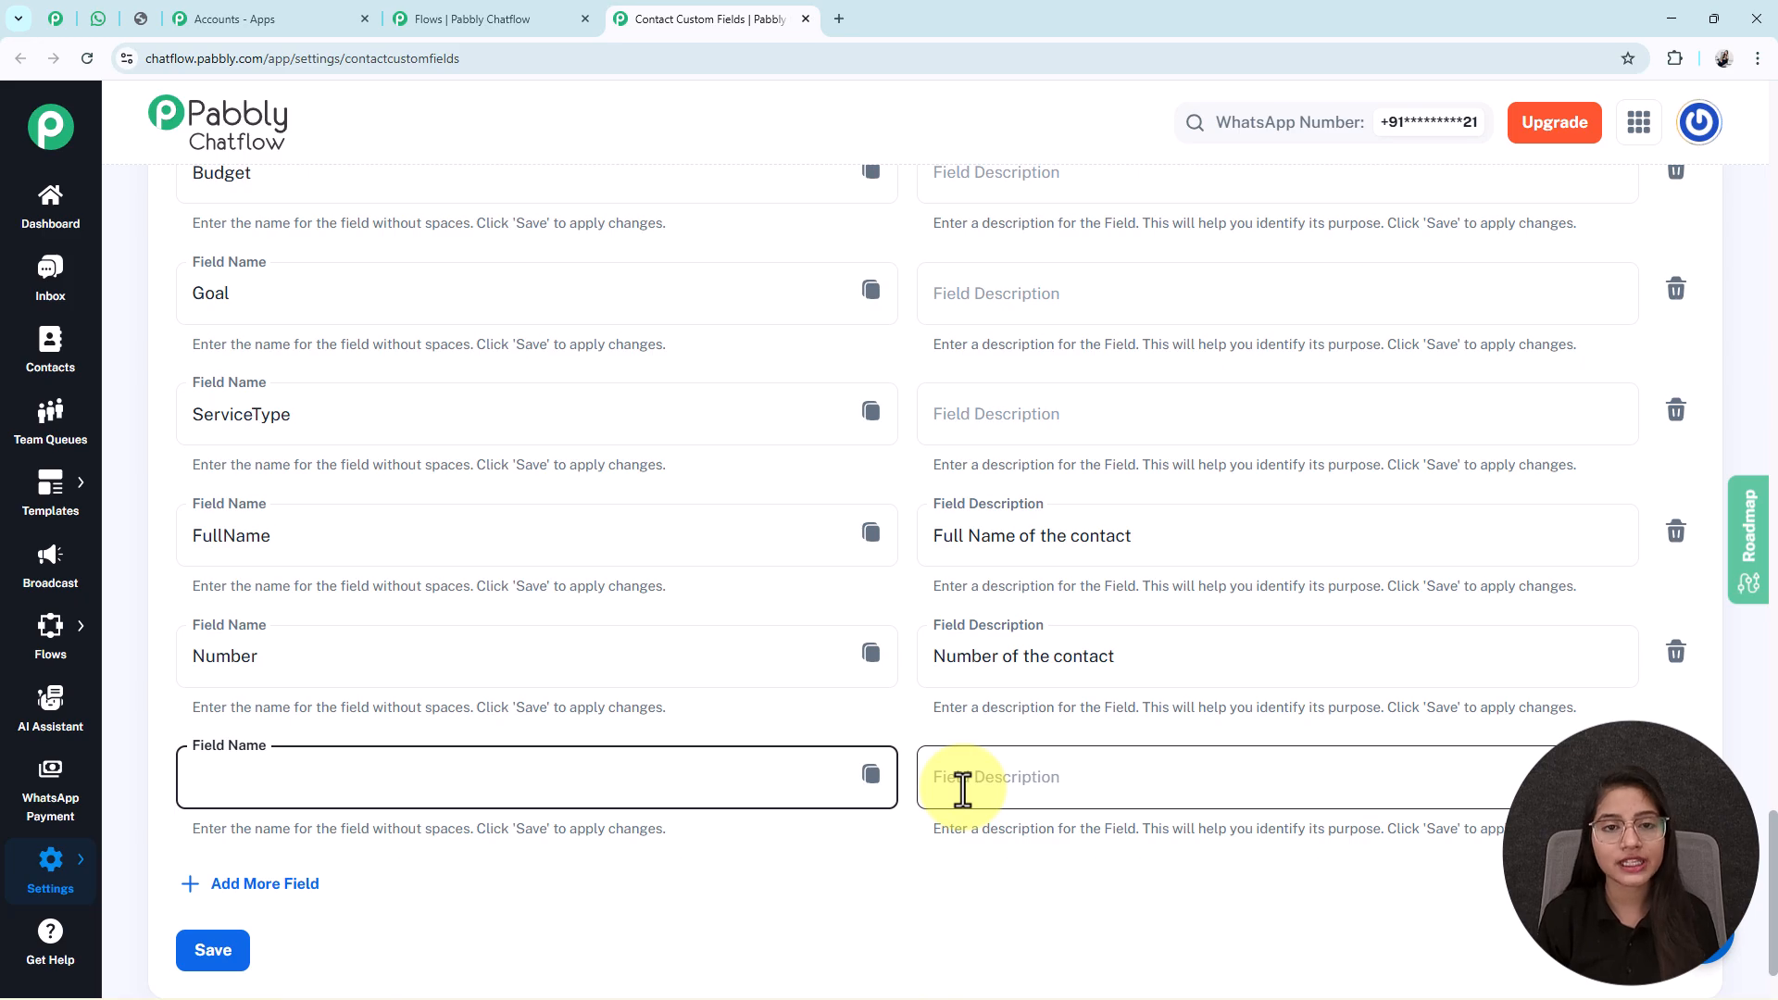
scroll(278, 667, up, 20)
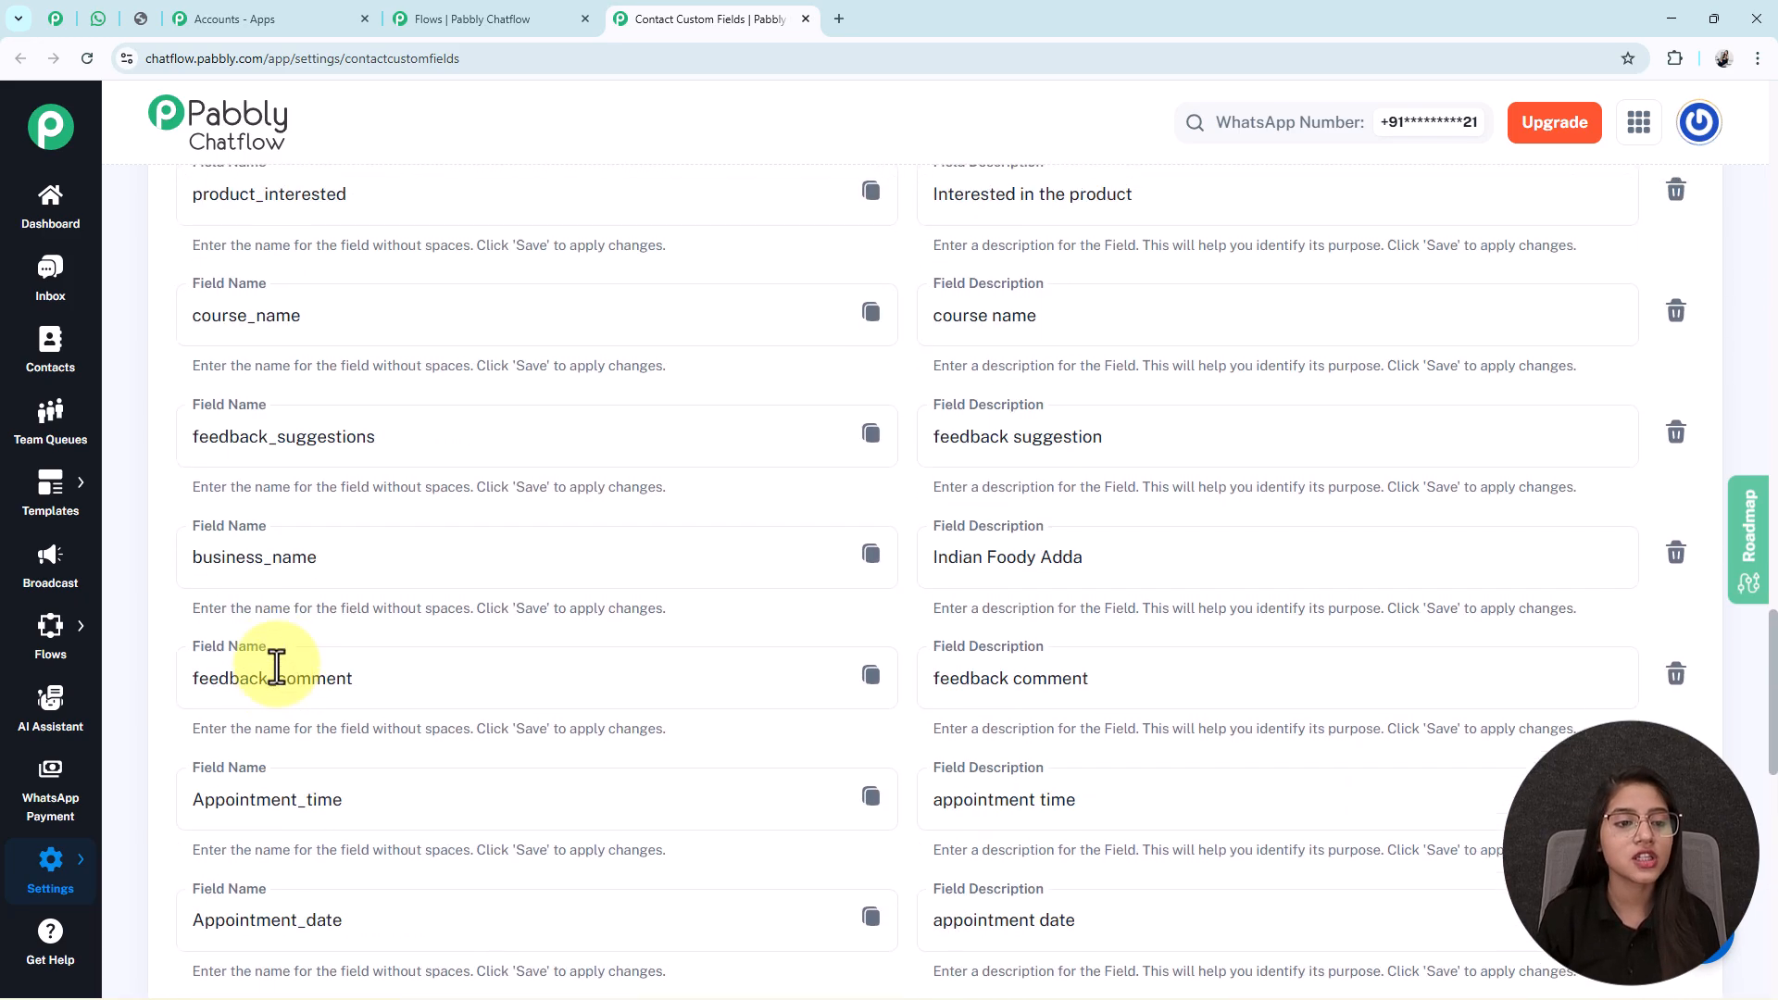
scroll(276, 665, up, 10)
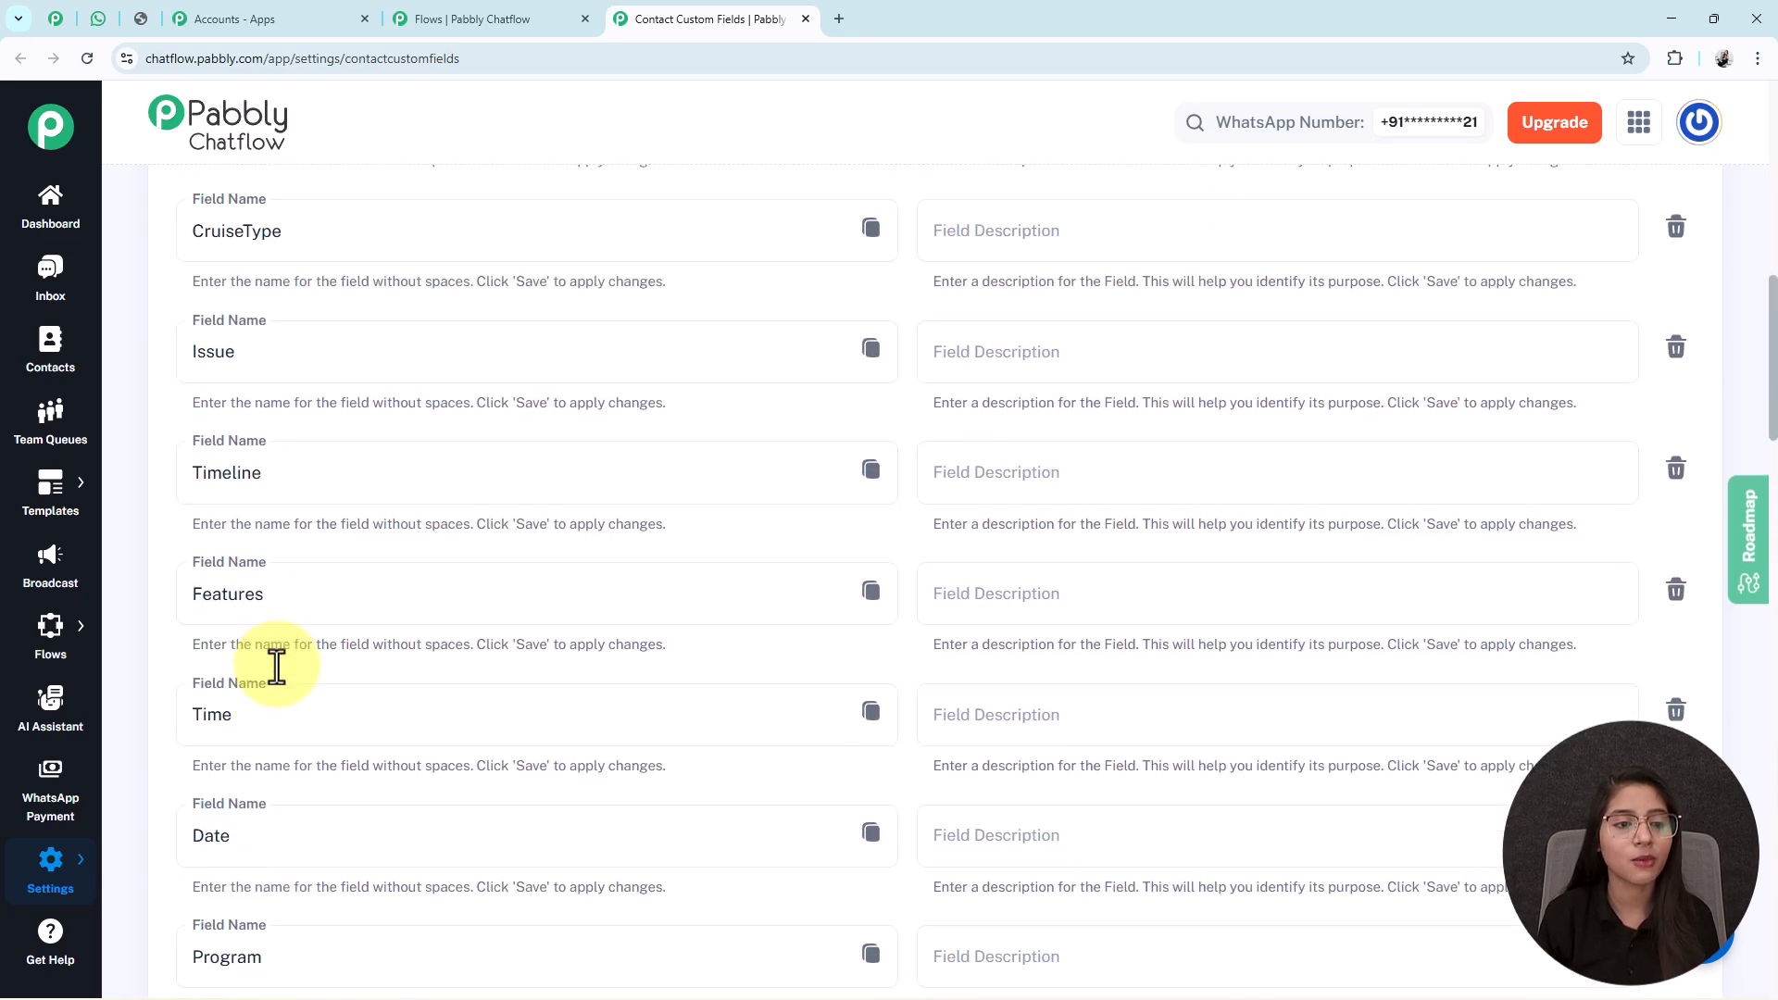
double_click(176, 415)
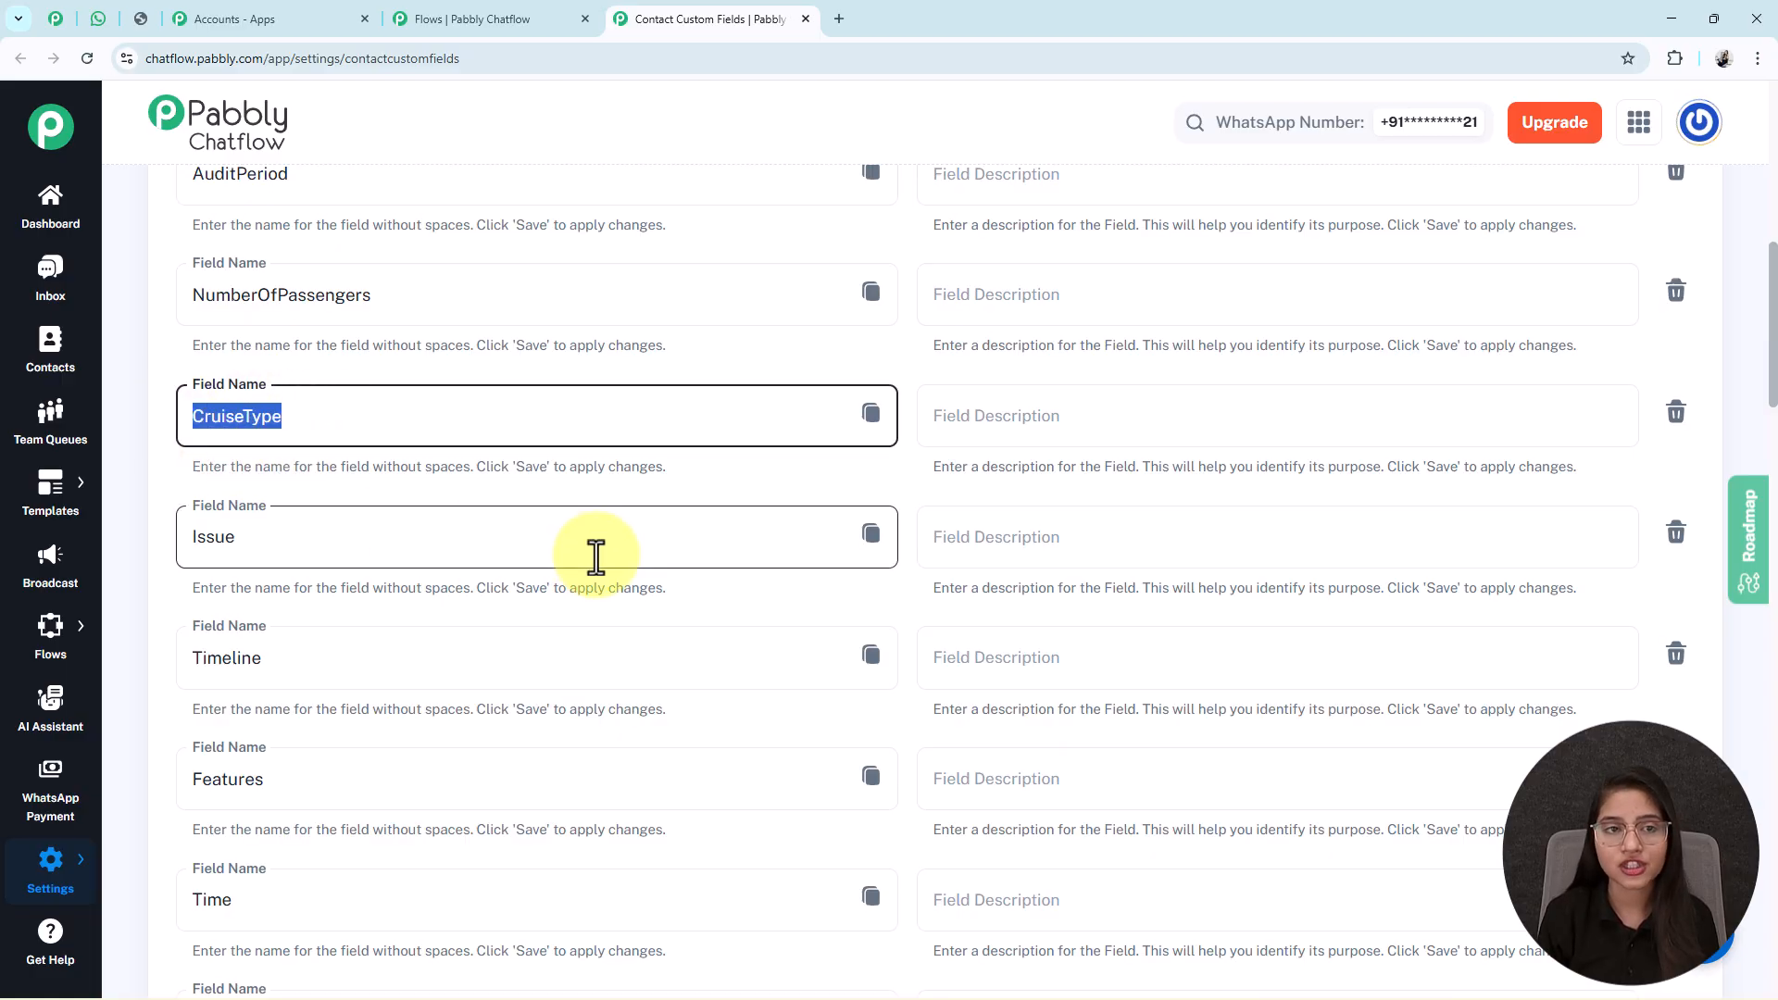
scroll(595, 557, down, 6)
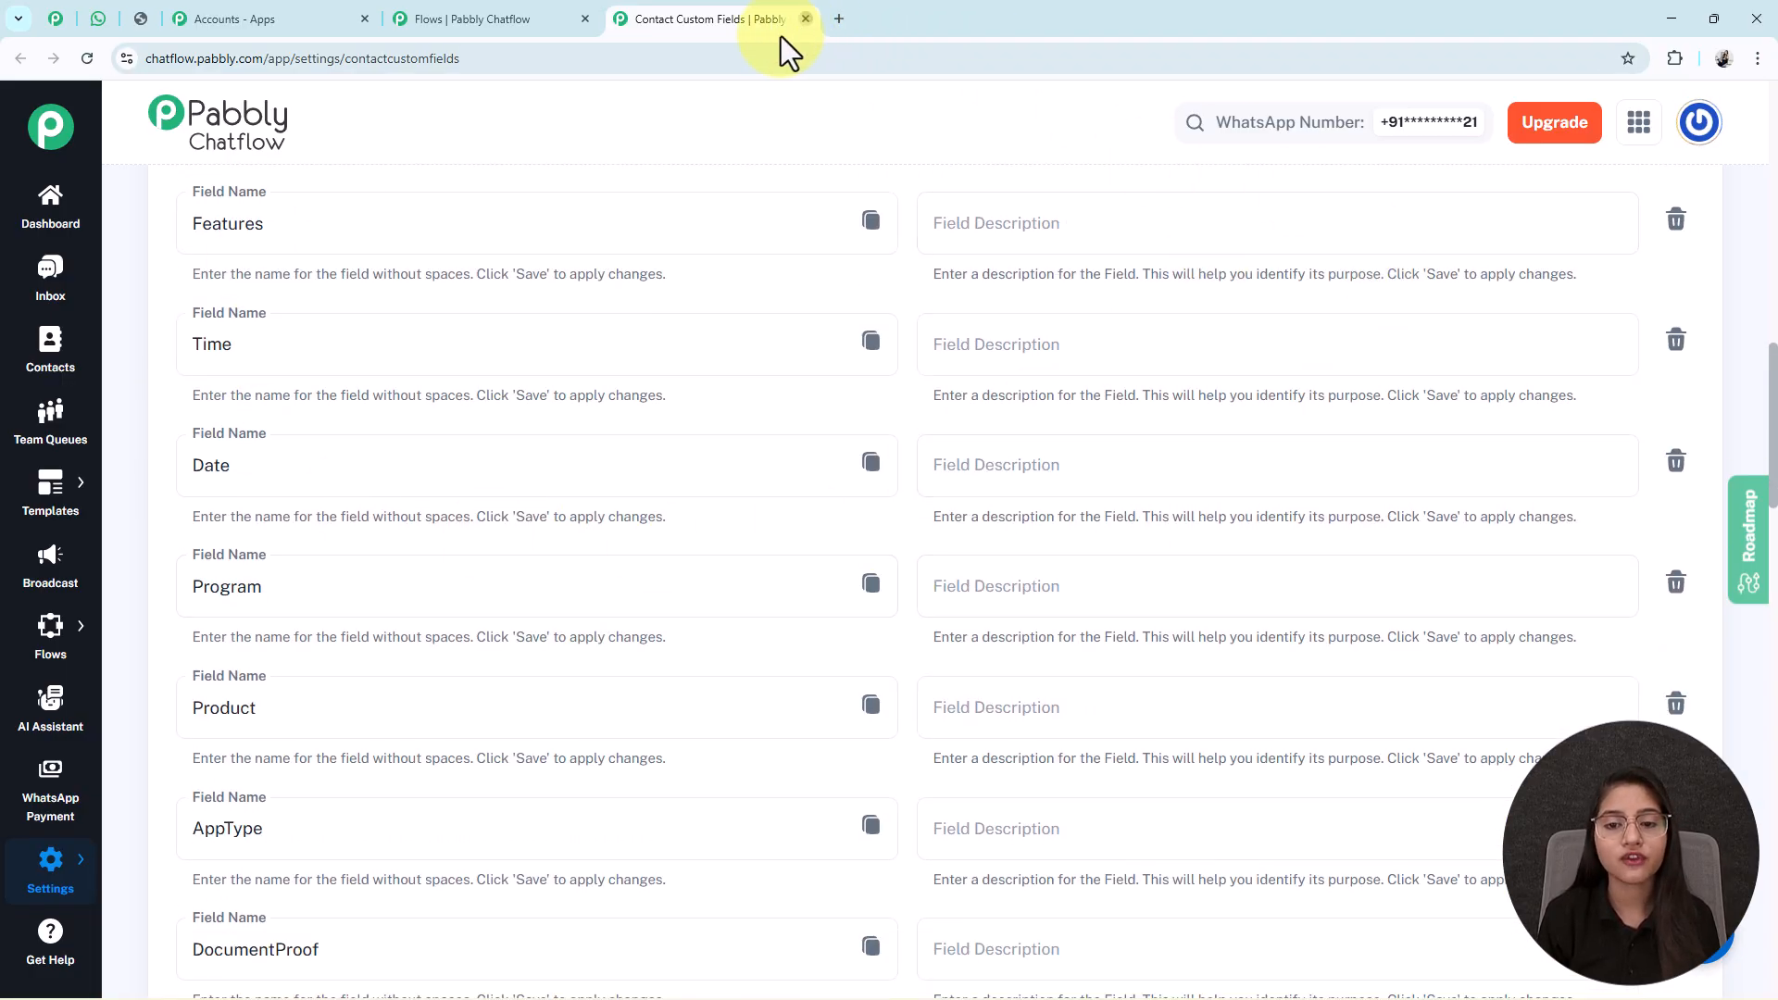
click(804, 20)
scroll(1264, 717, down, 3)
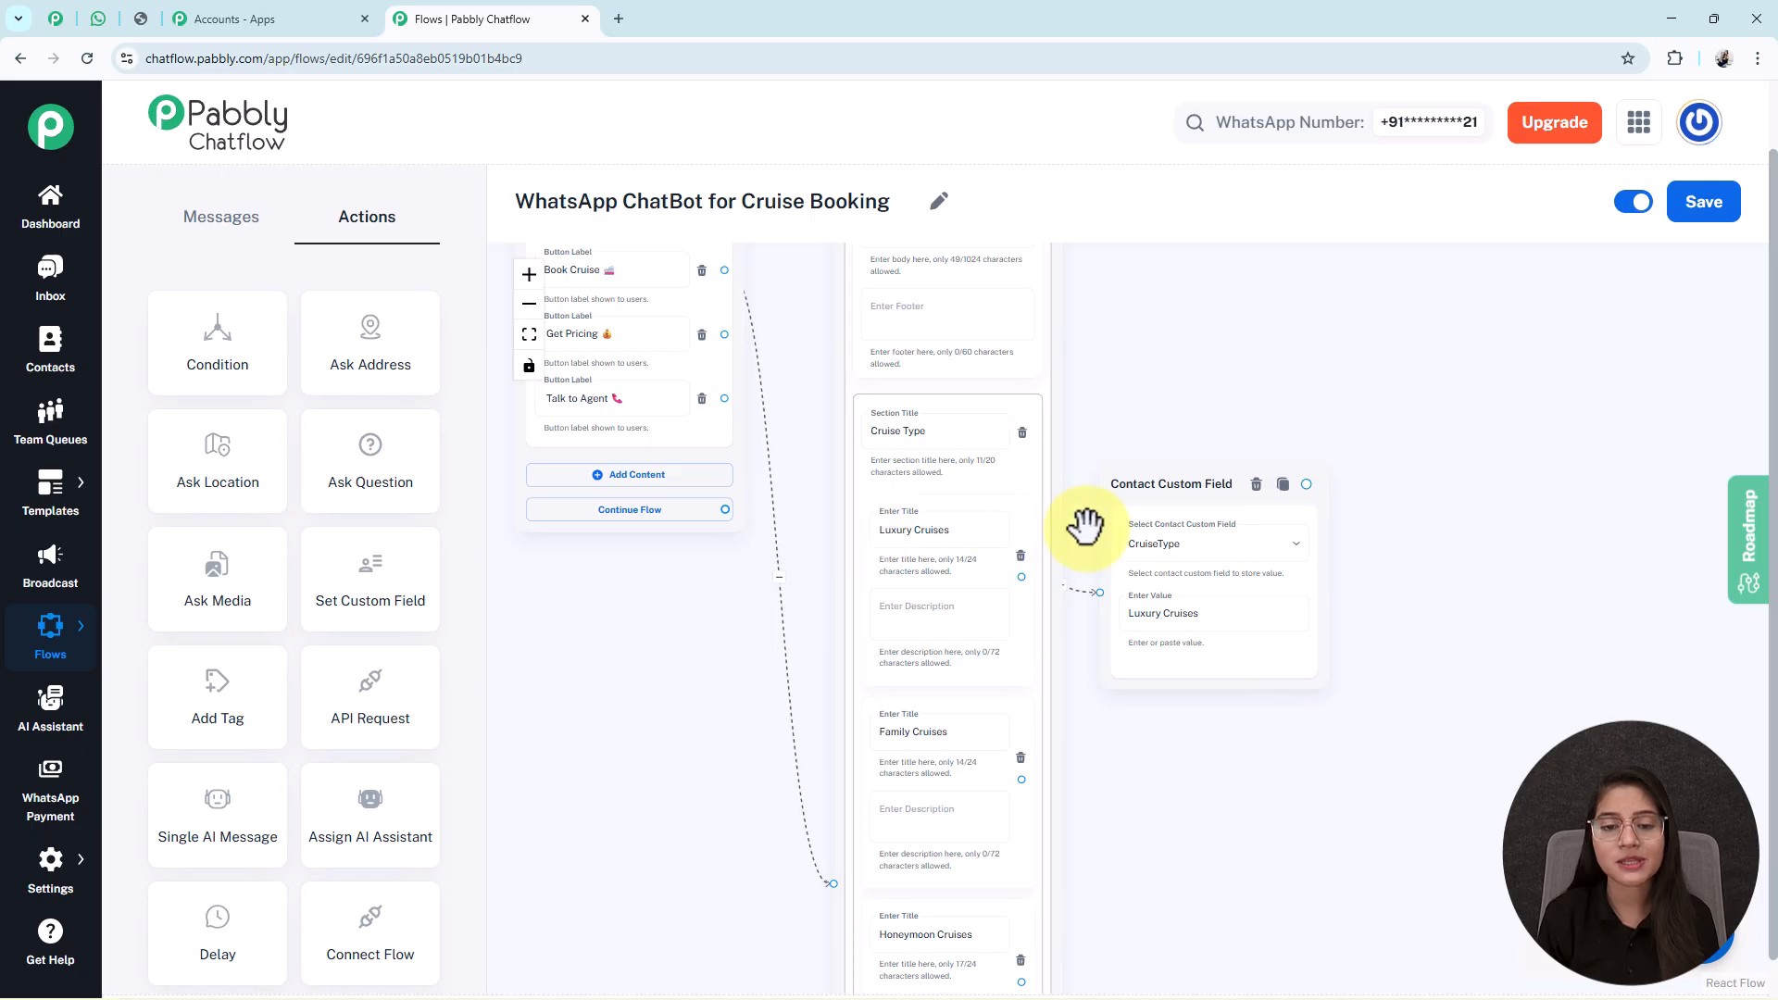
Verify the Adventure and International Cruises nodes store their matching titles as CruiseType.
drag(1179, 642, 1235, 533)
drag(1260, 764, 960, 444)
scroll(1013, 334, down, 3)
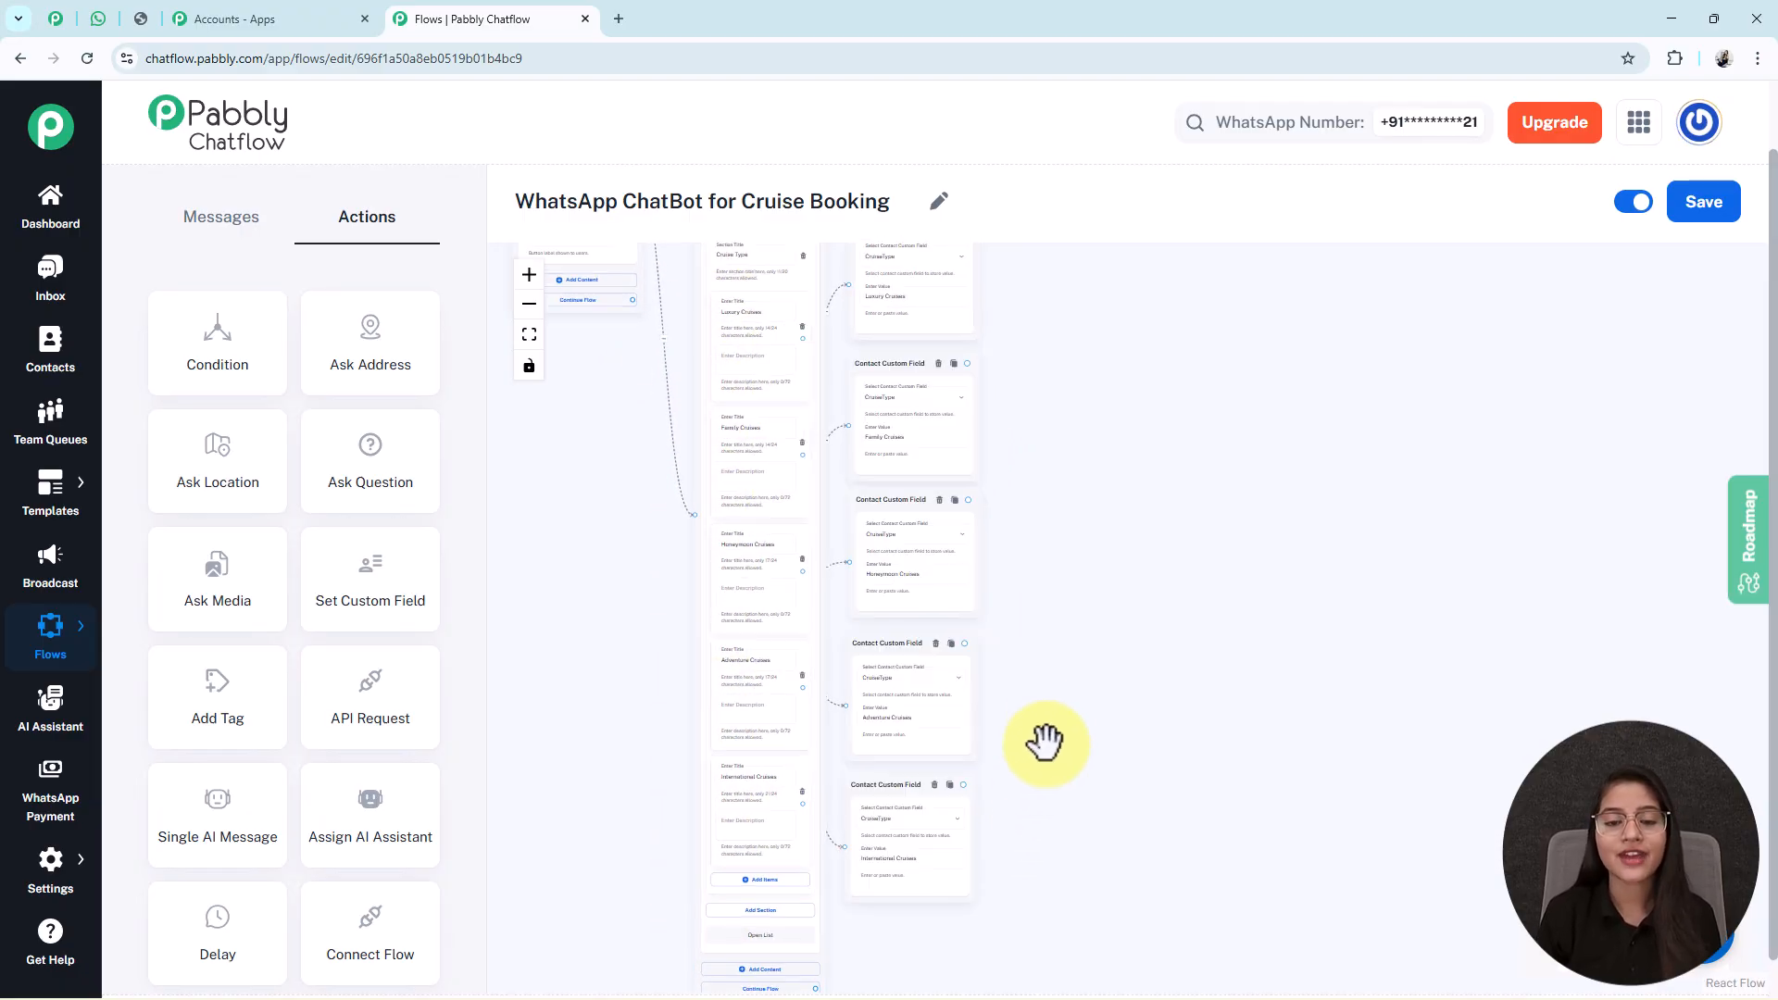
scroll(1052, 643, up, 5)
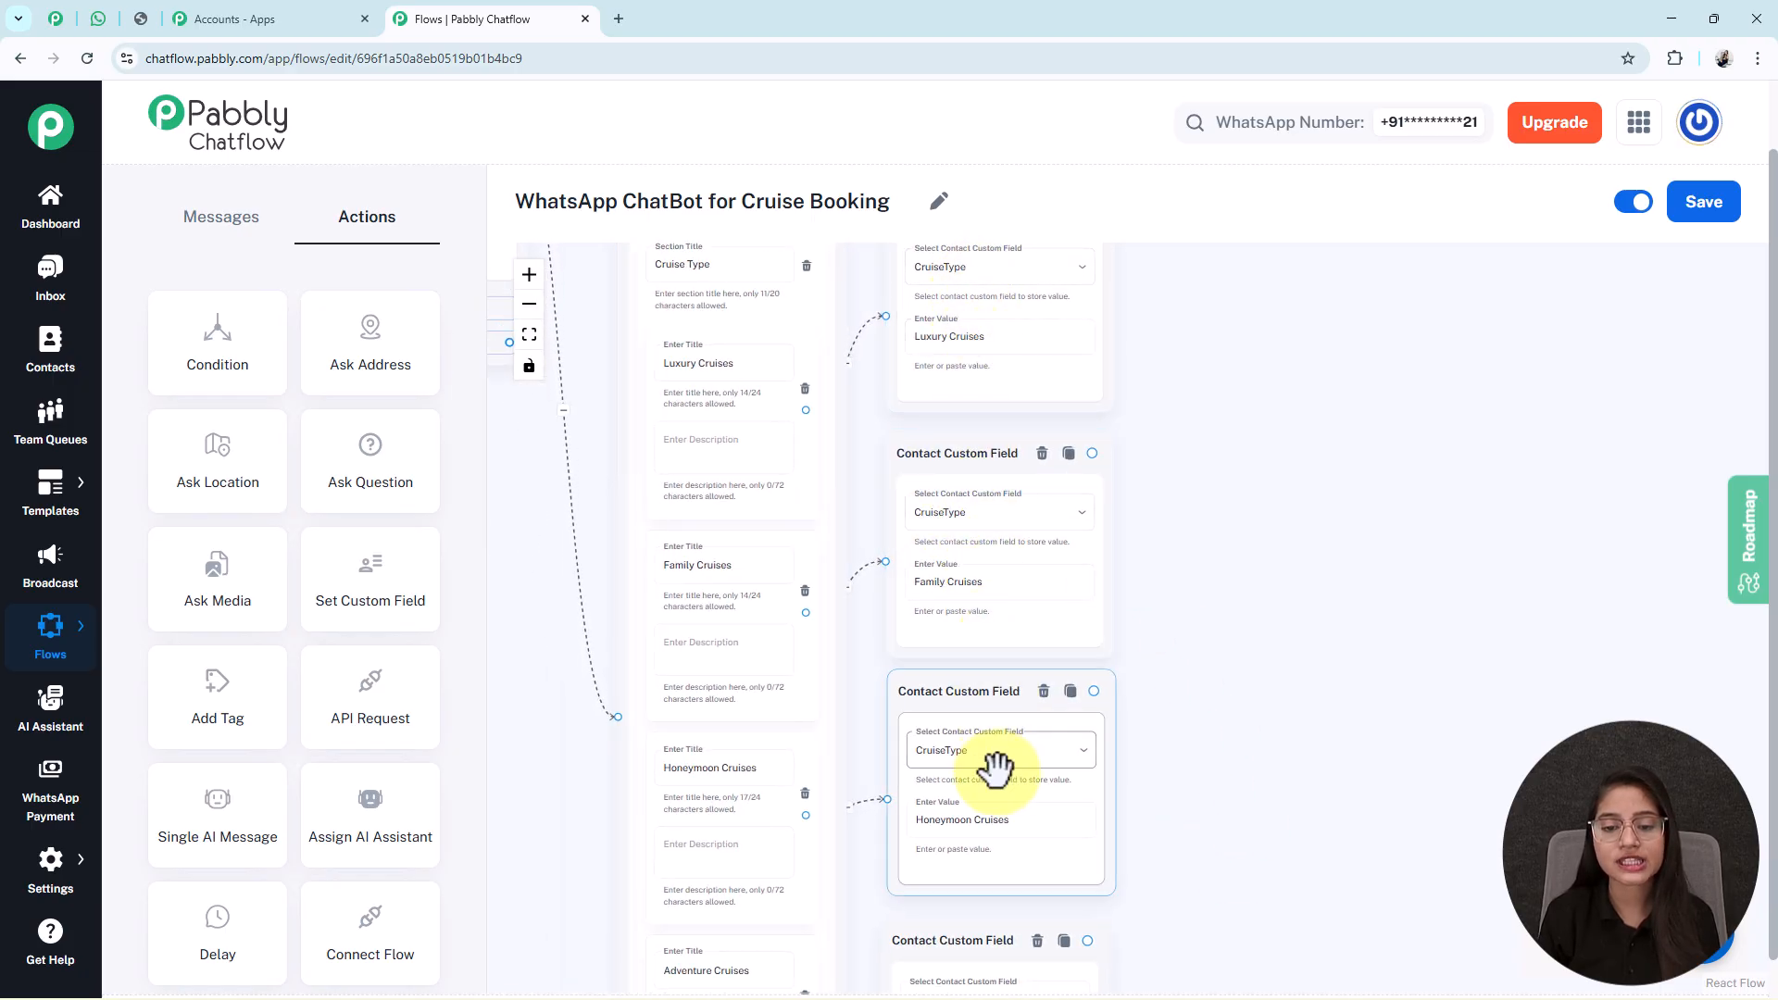
scroll(1149, 649, down, 3)
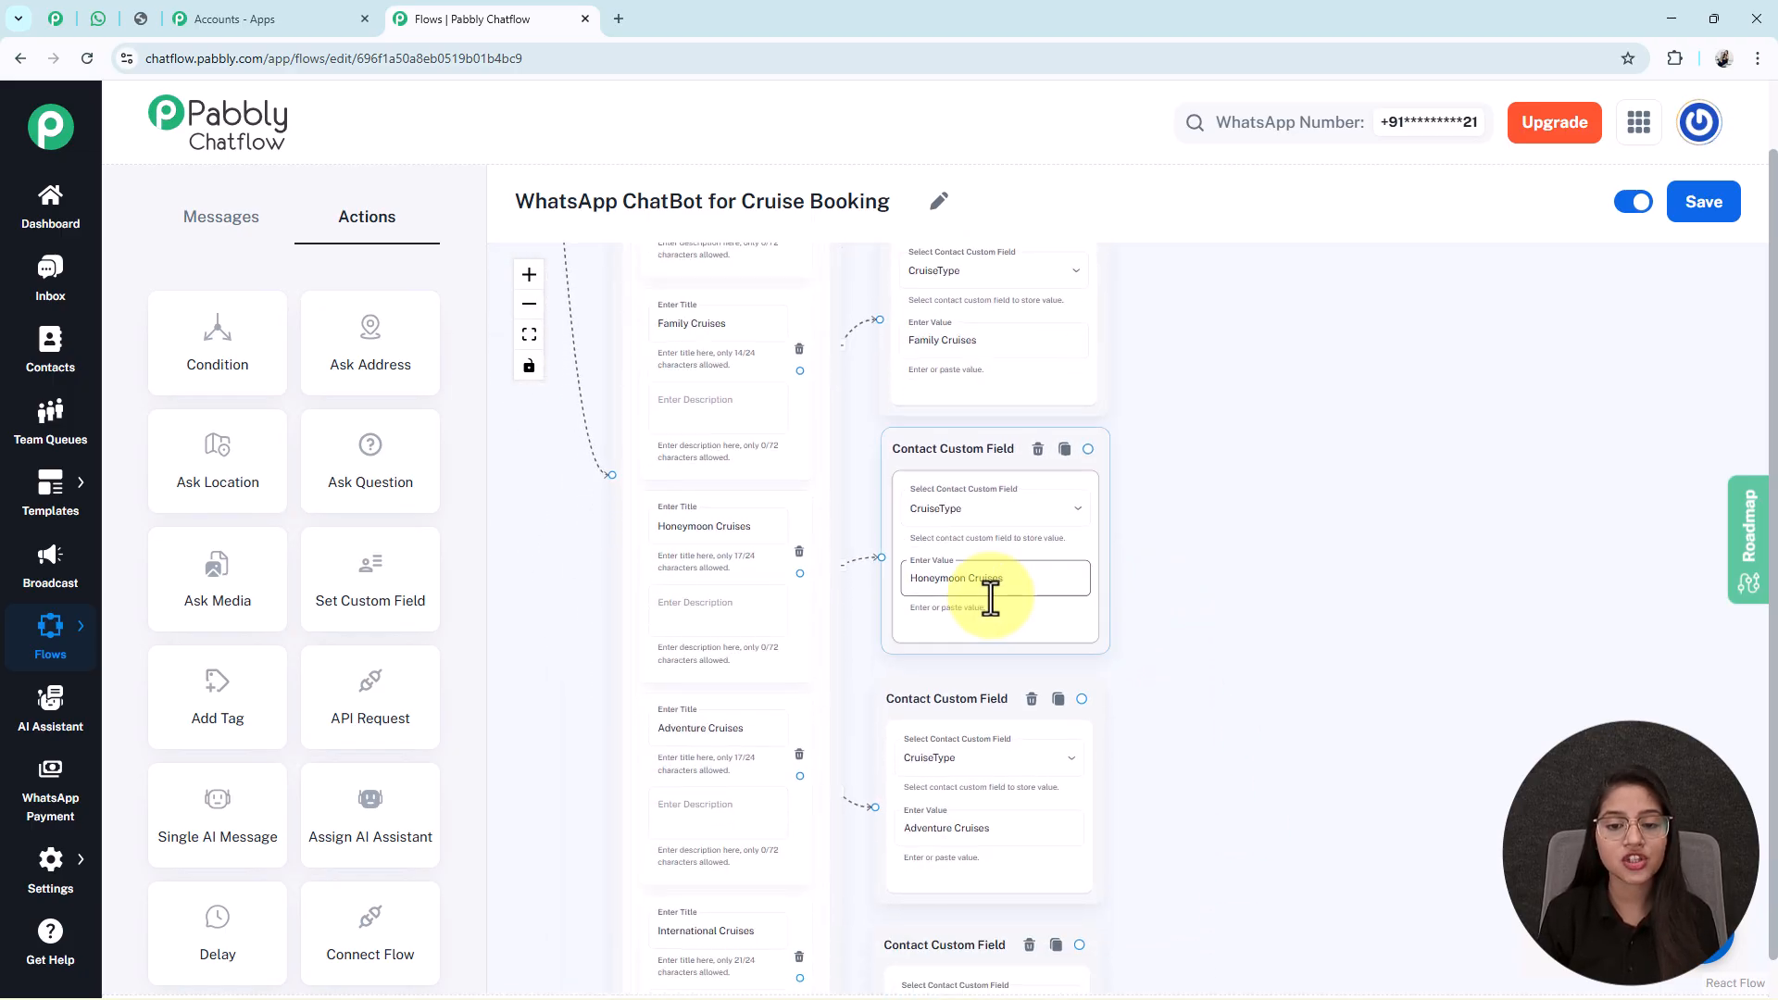
triple_click(960, 825)
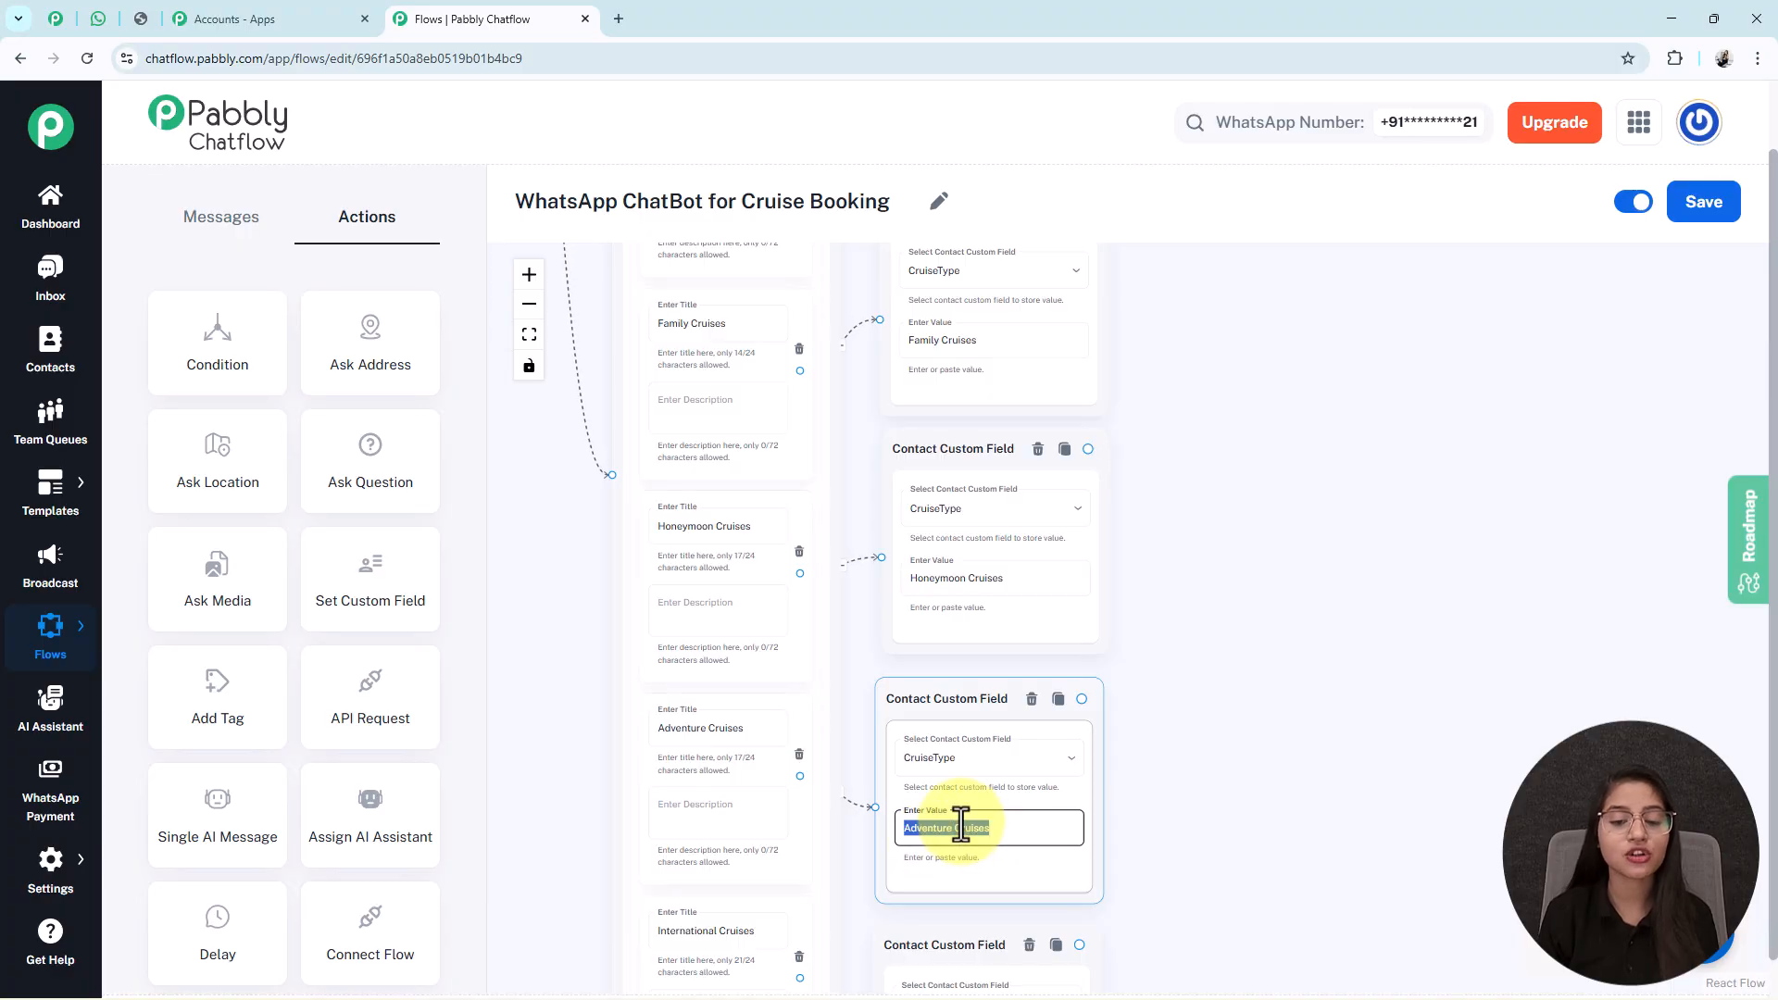
triple_click(692, 725)
drag(1210, 834, 1236, 557)
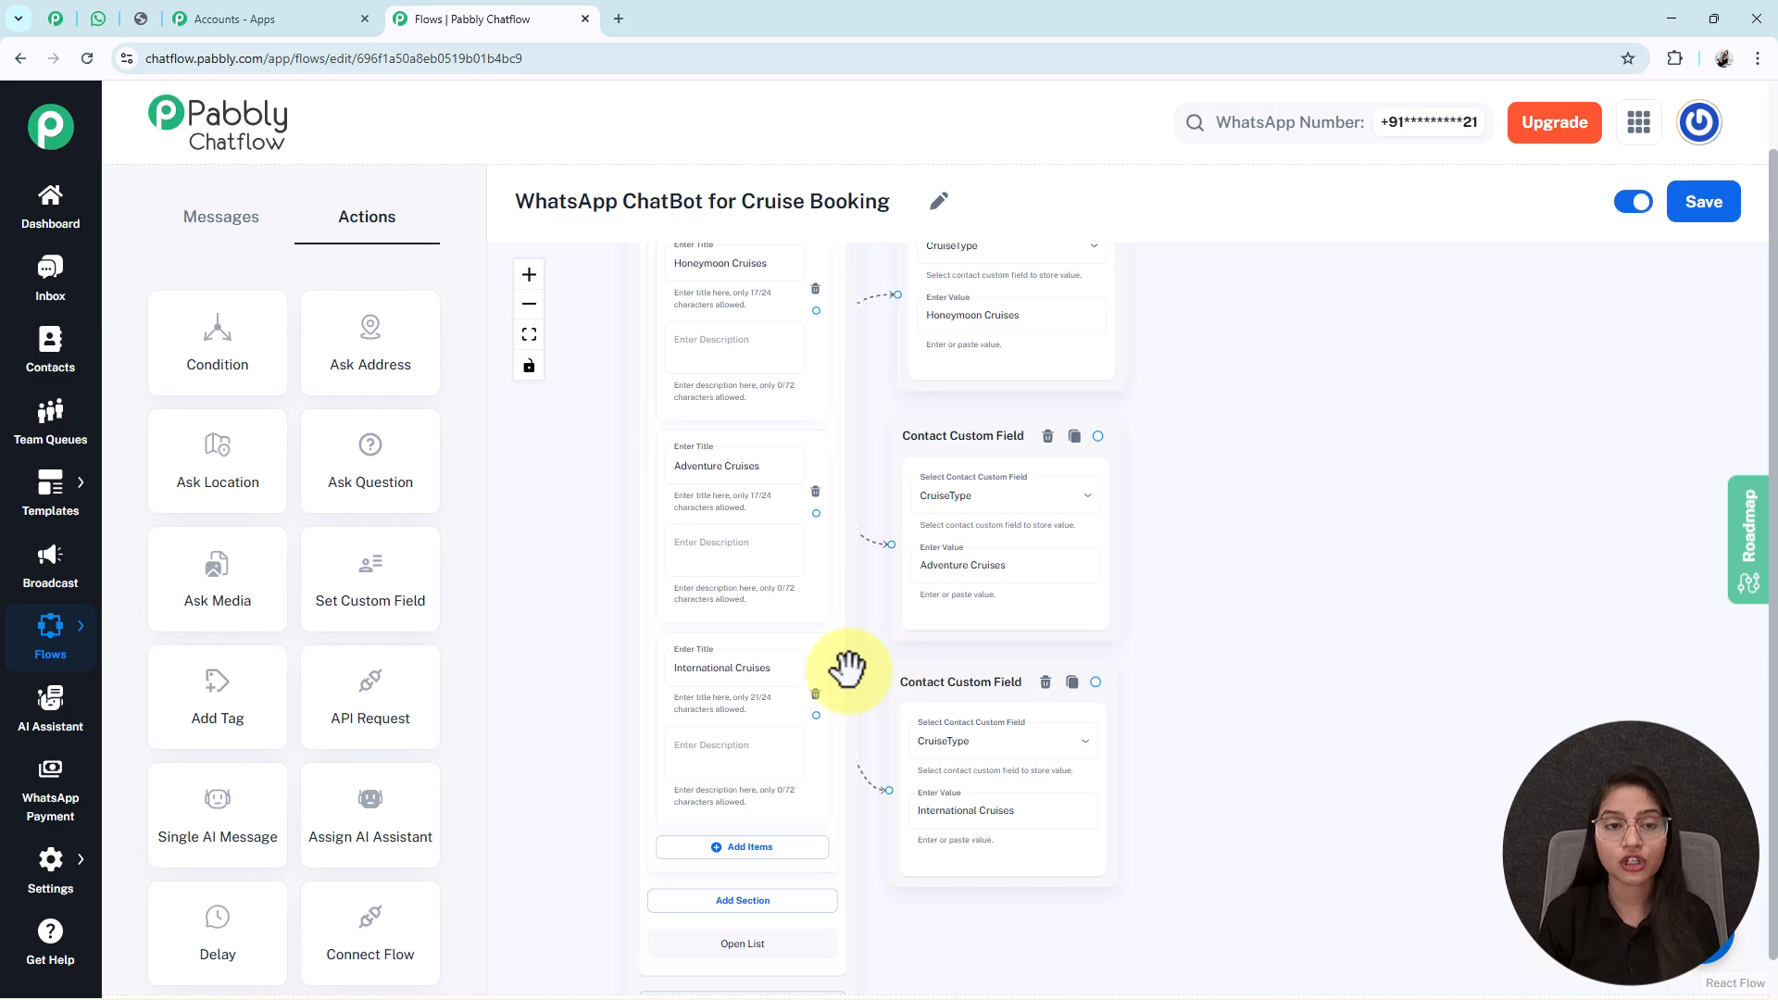
triple_click(714, 671)
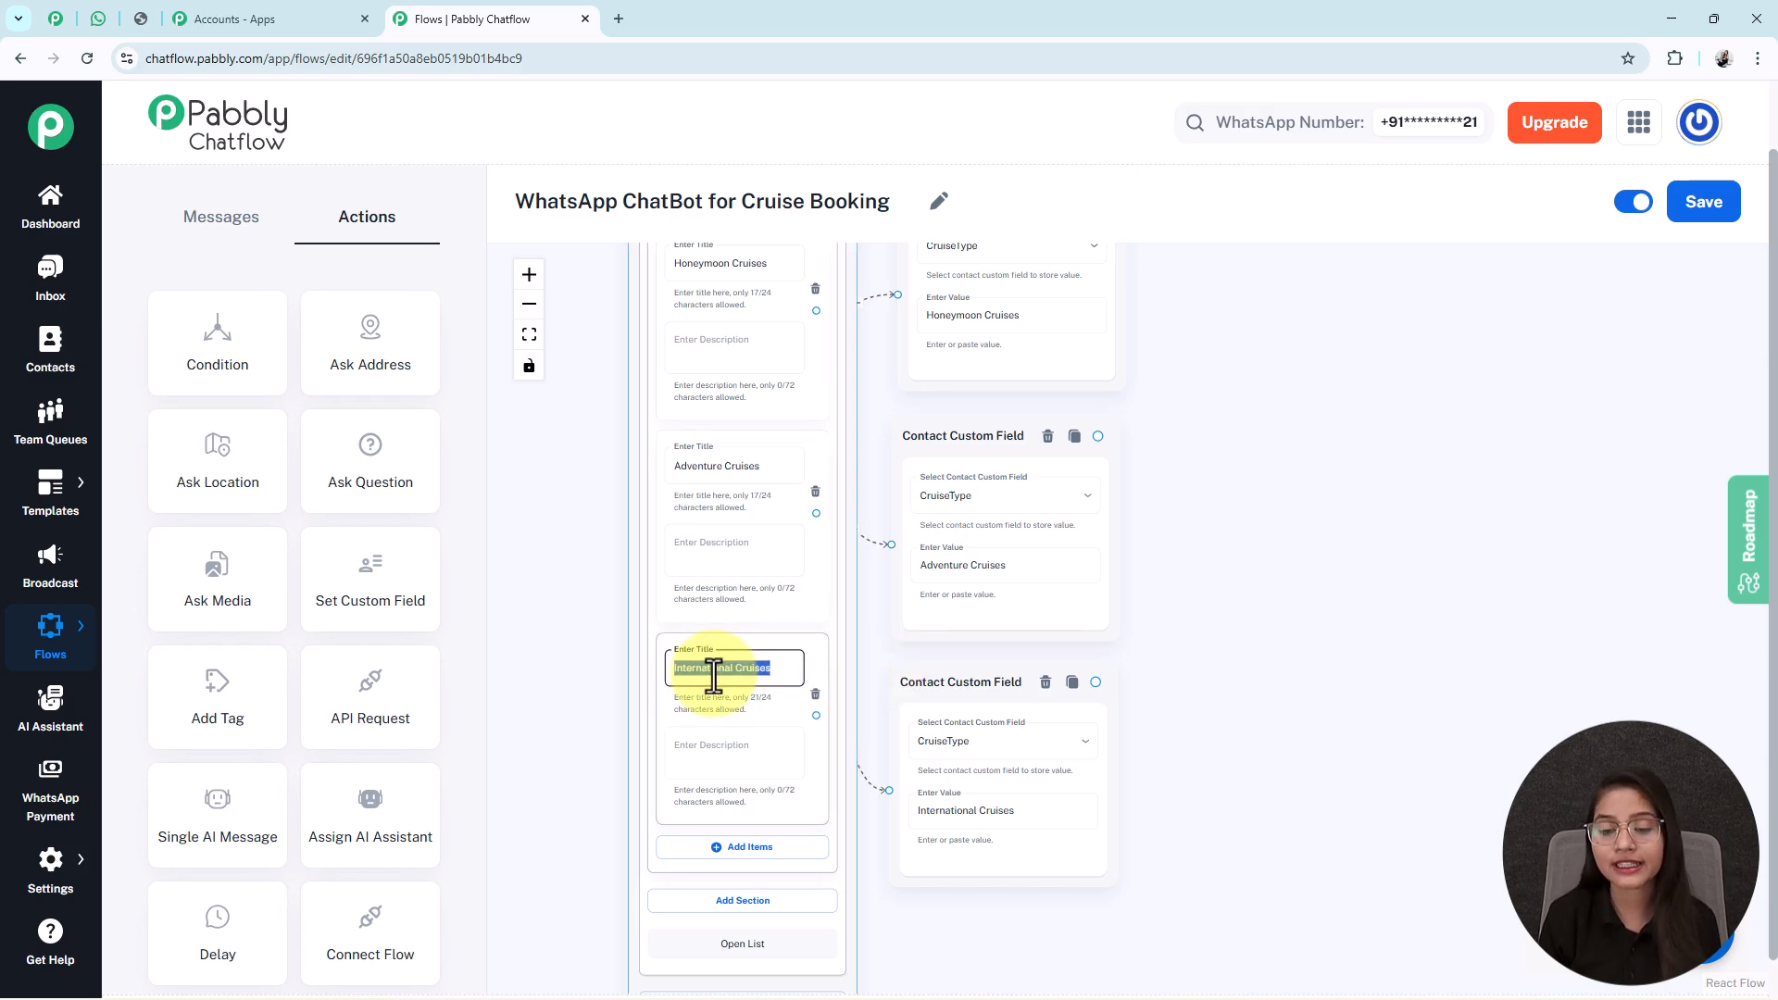
double_click(957, 812)
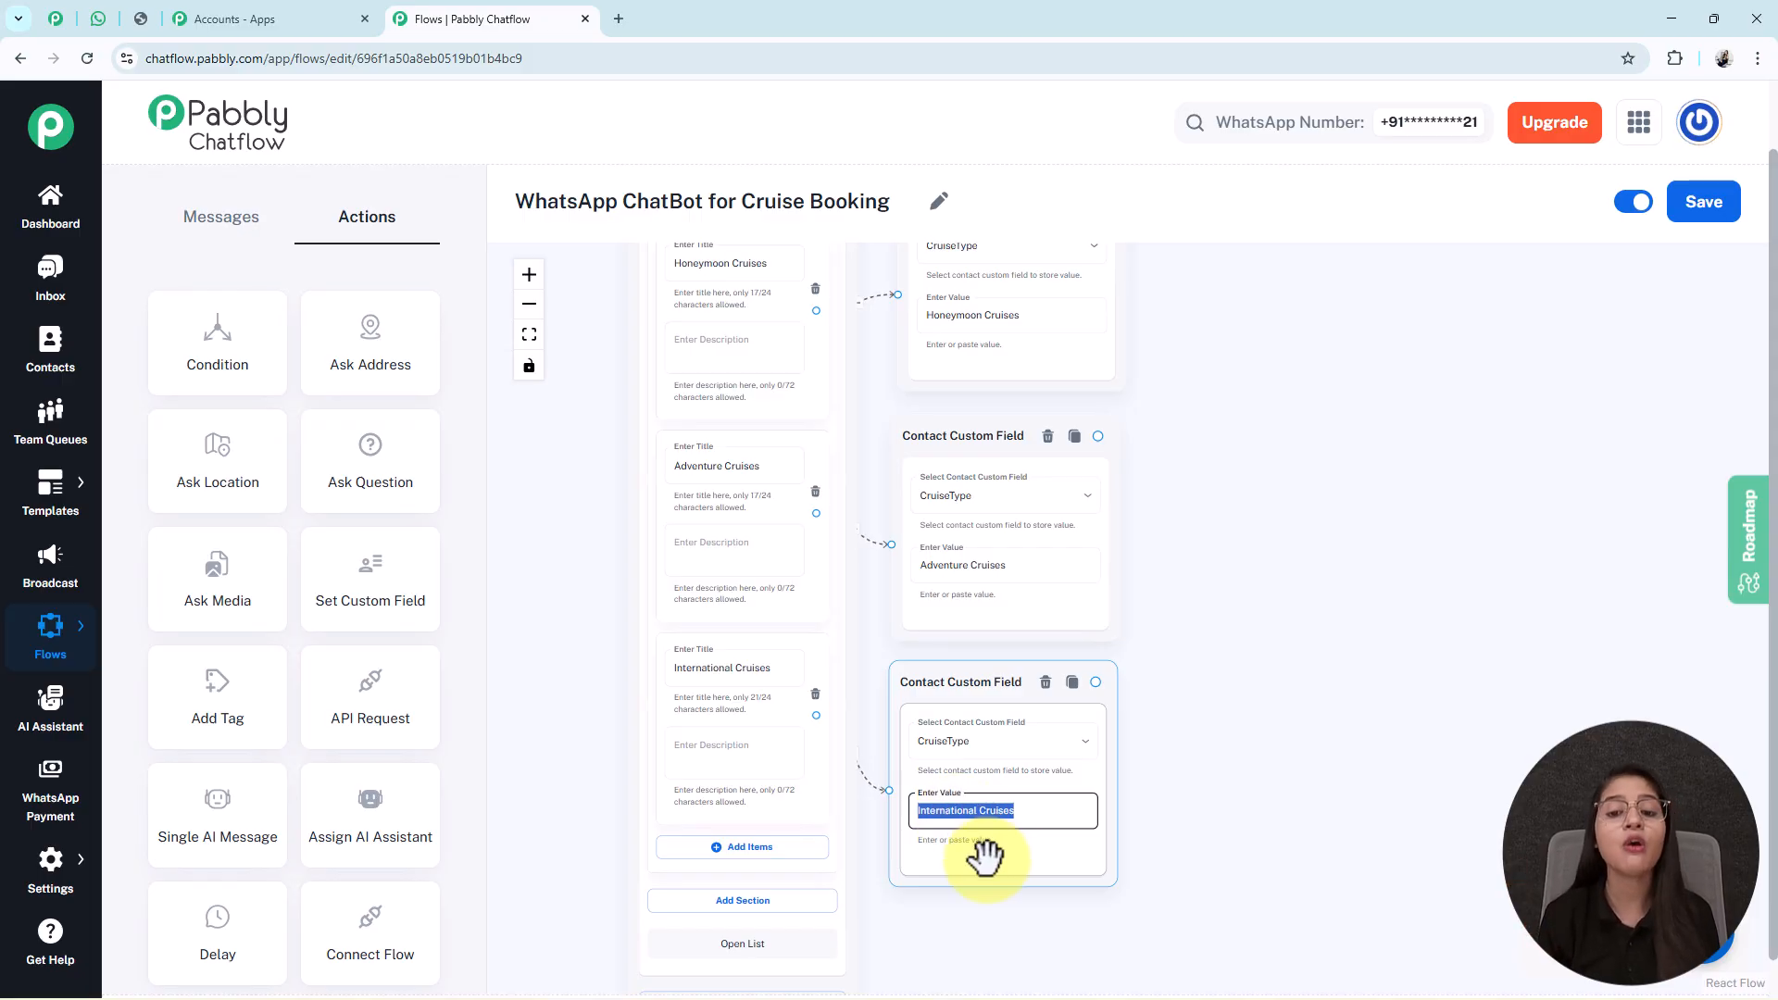
click(1183, 655)
scroll(1183, 655, down, 5)
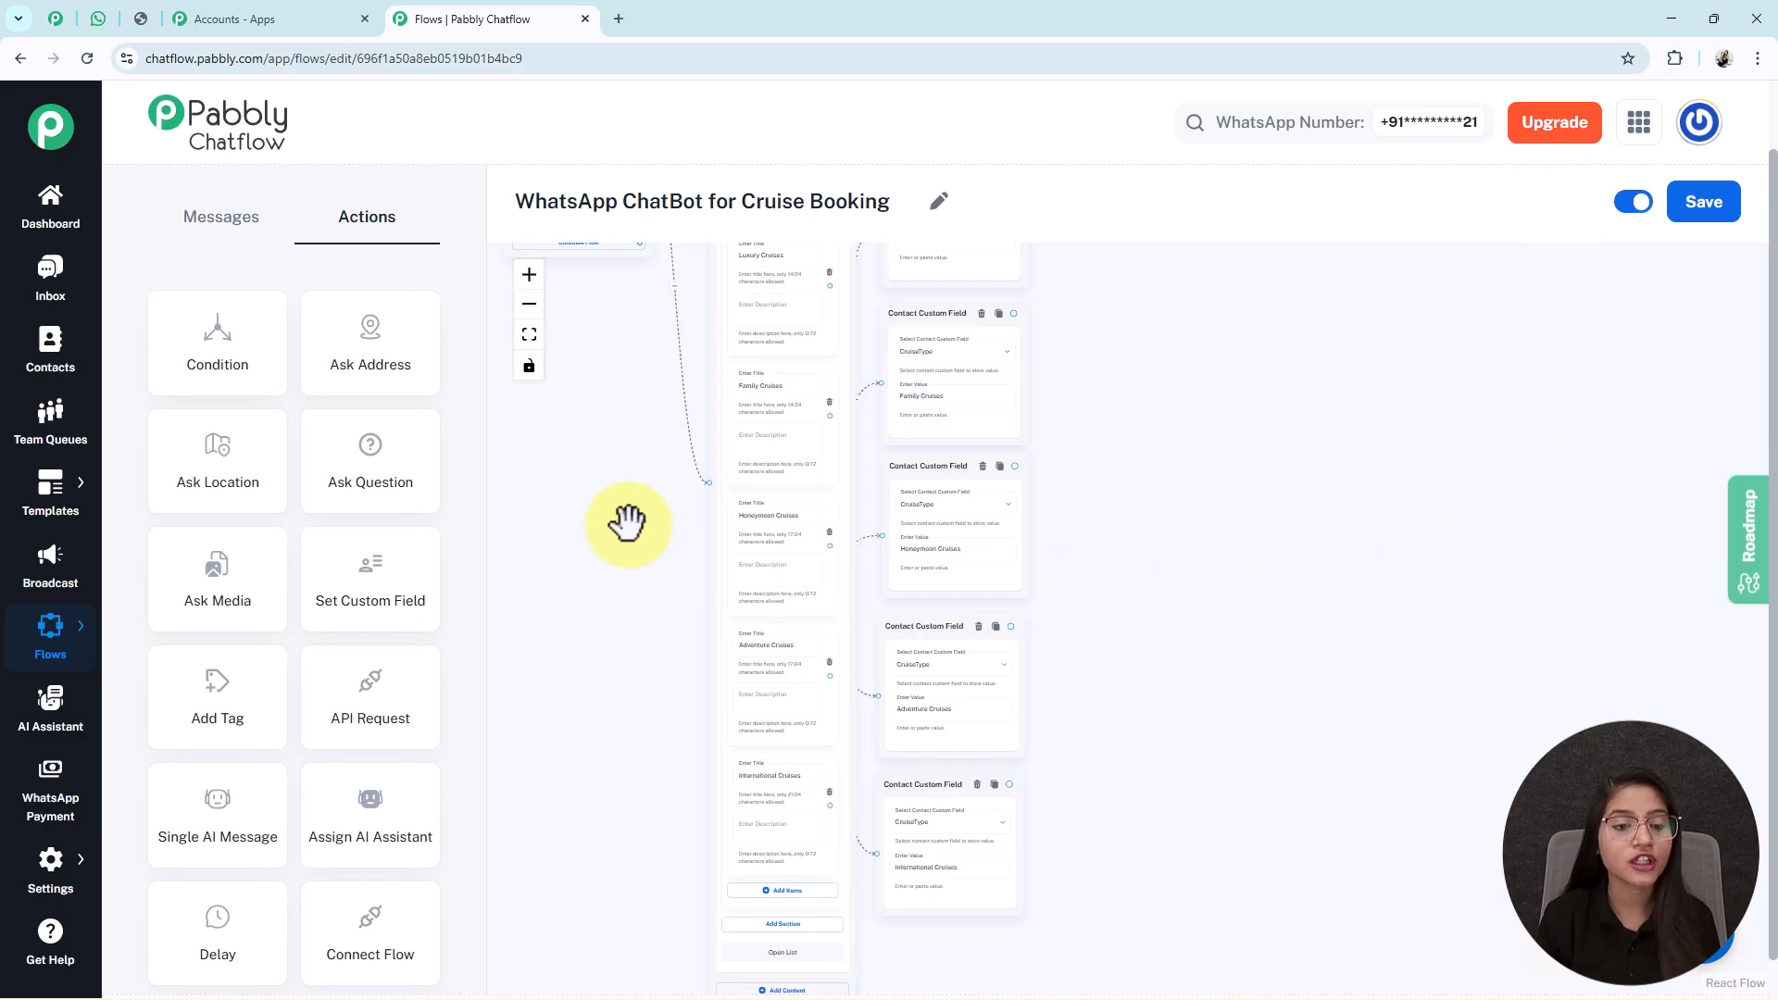
Add a question node with the full-name message, saving Text replies to FullName.
click(393, 474)
drag(602, 441, 661, 839)
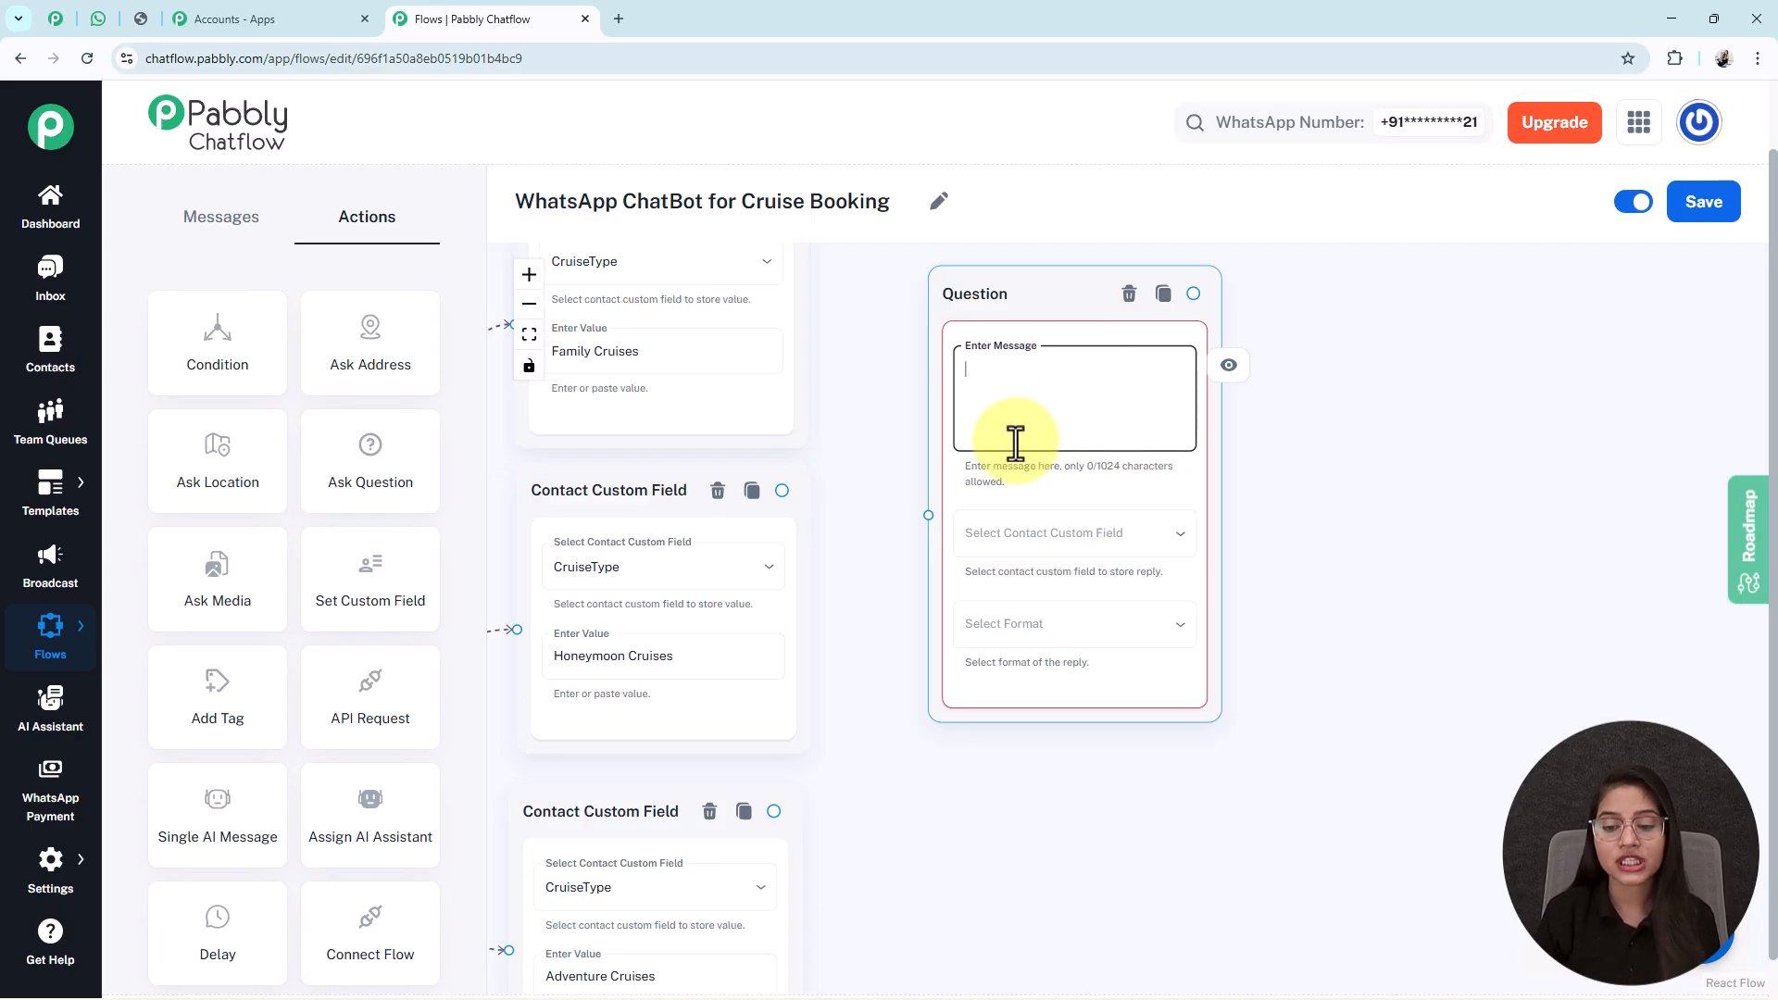
text(*Please share your full name* 👤)
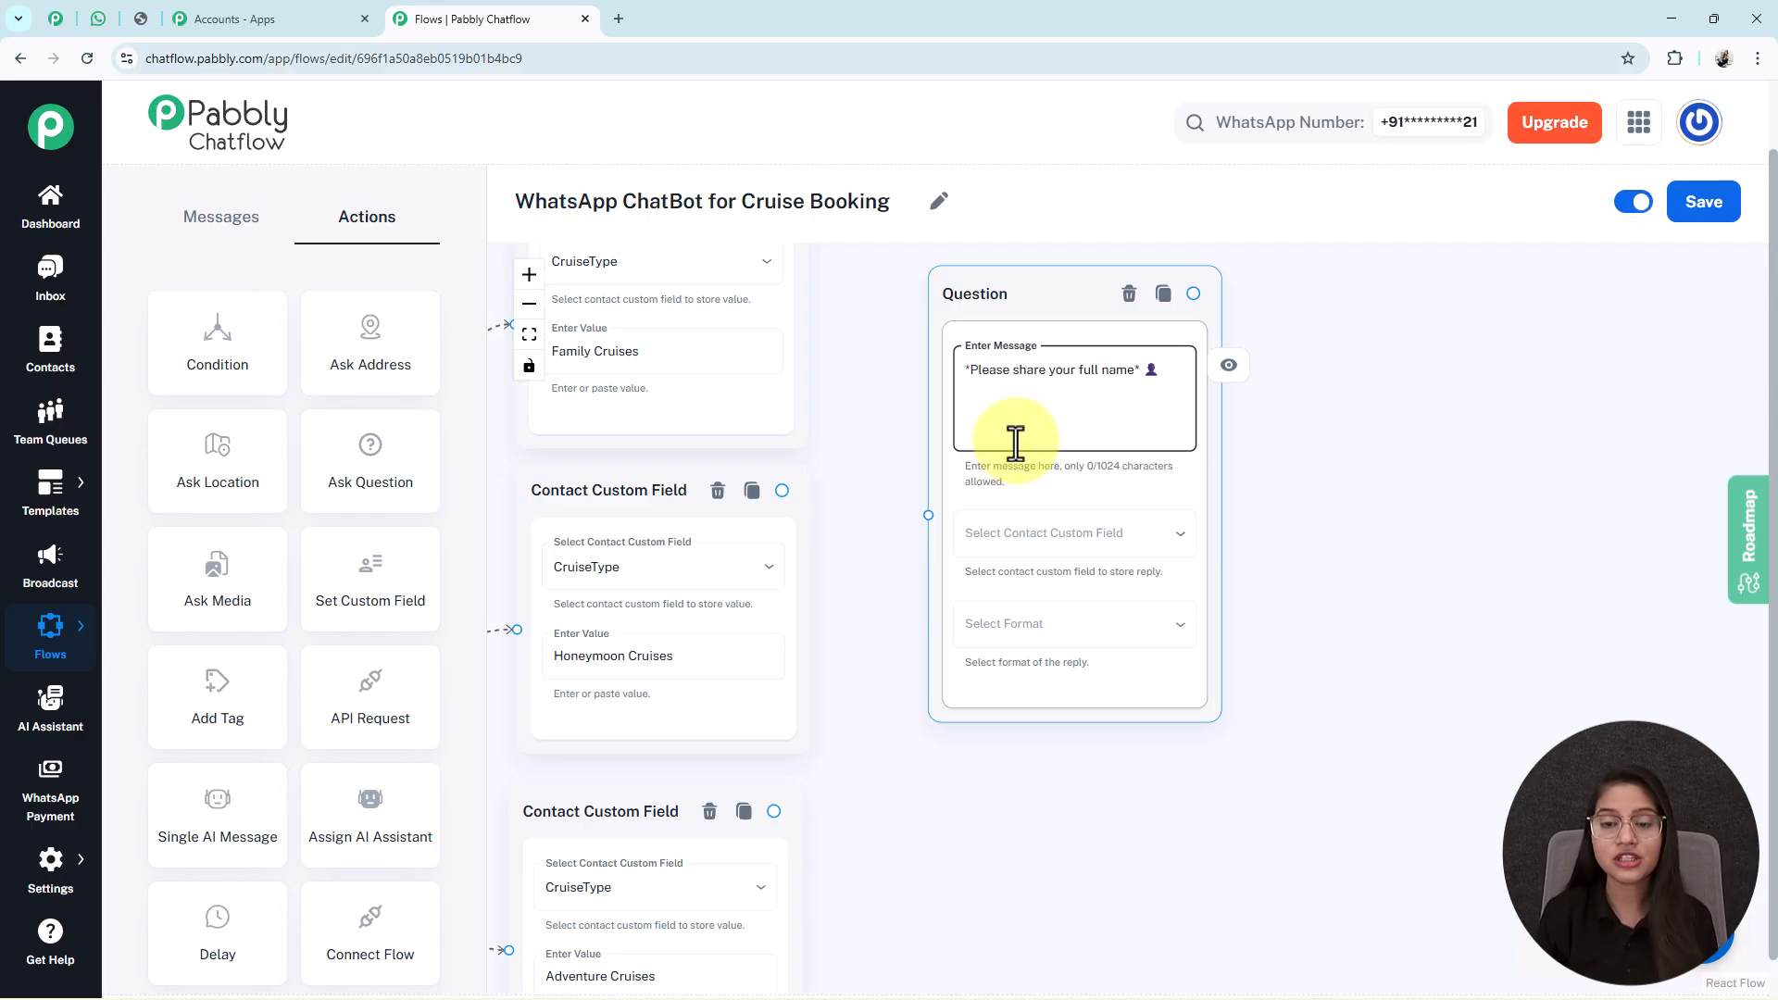
click(1065, 545)
scroll(1074, 575, down, 5)
scroll(926, 880, down, 3)
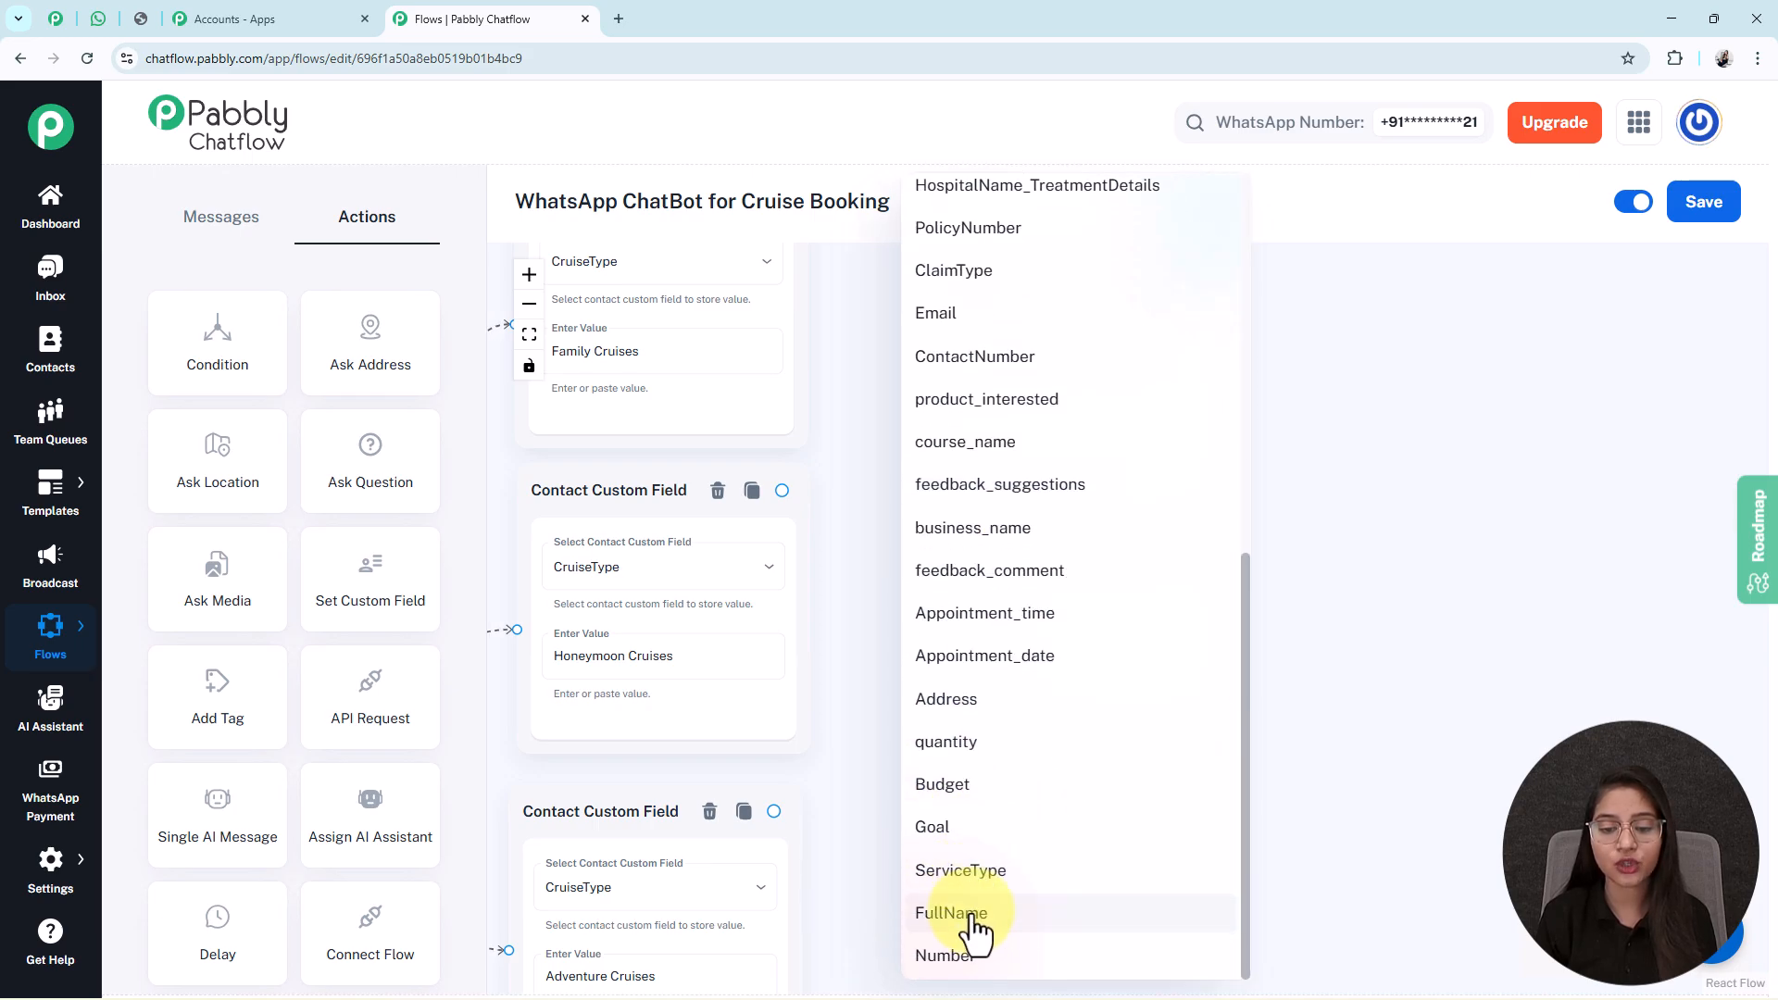
click(976, 919)
click(1063, 644)
click(954, 718)
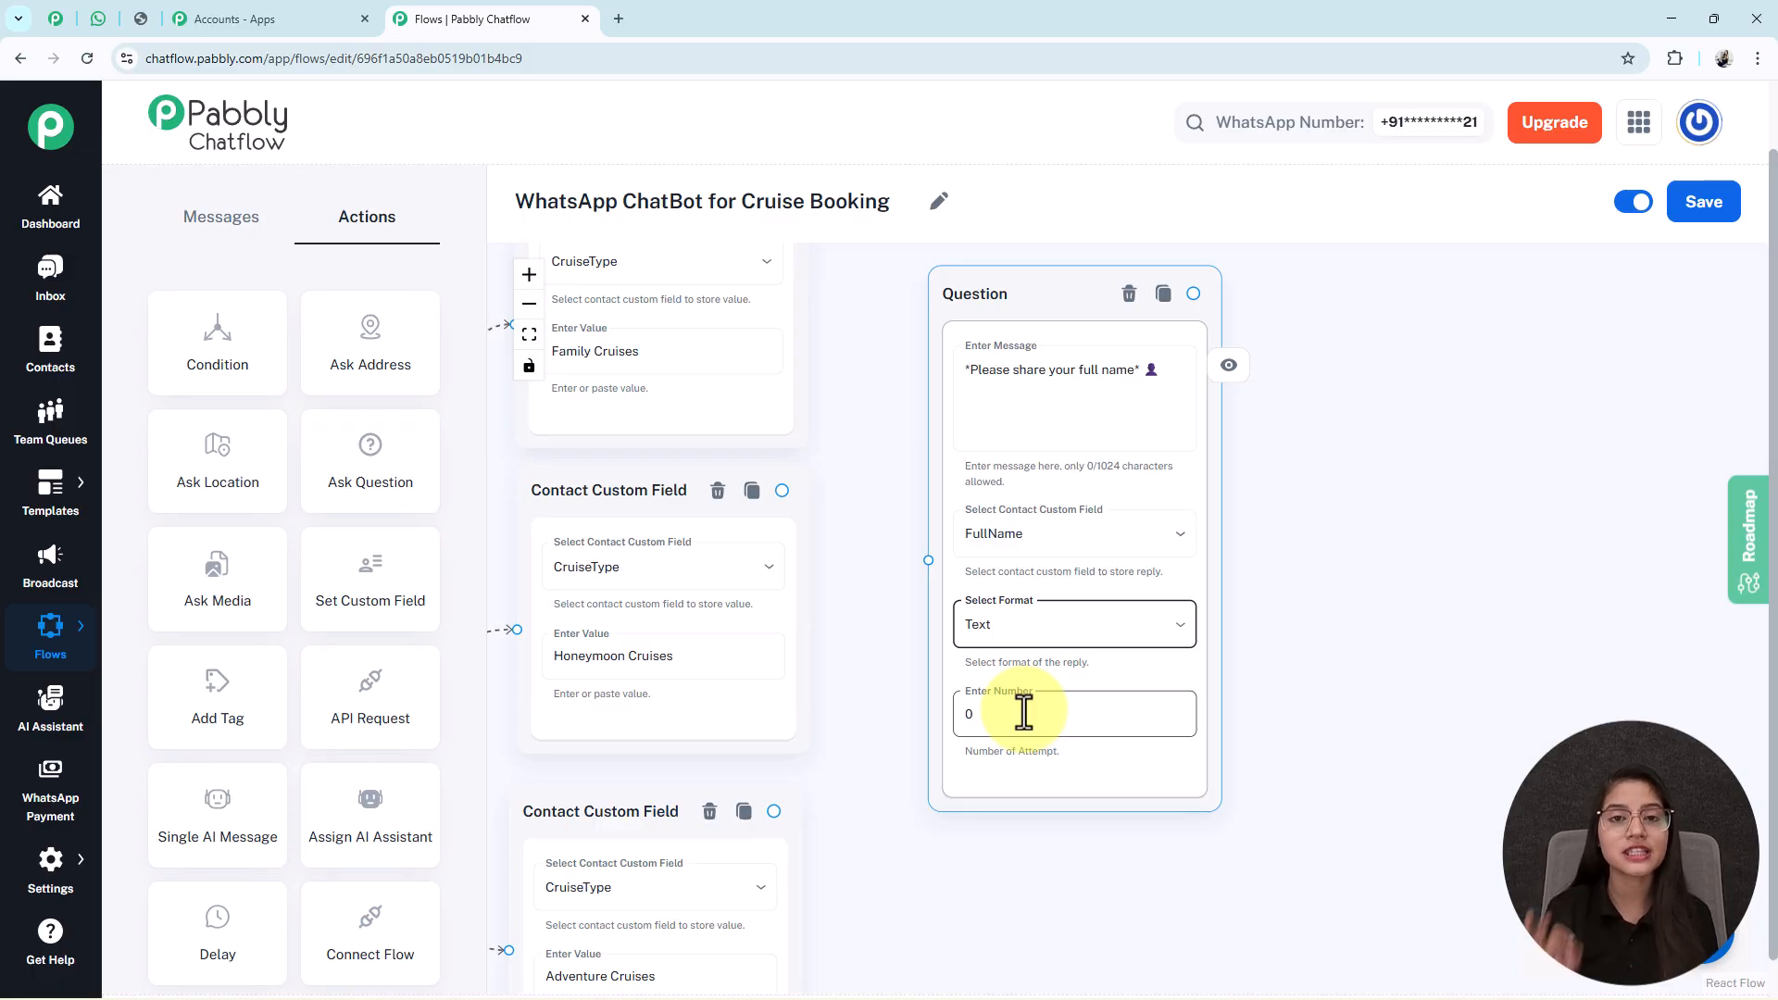
Set the full-name question's attempts to 0 and place it beside the cruise nodes.
triple_click(1018, 372)
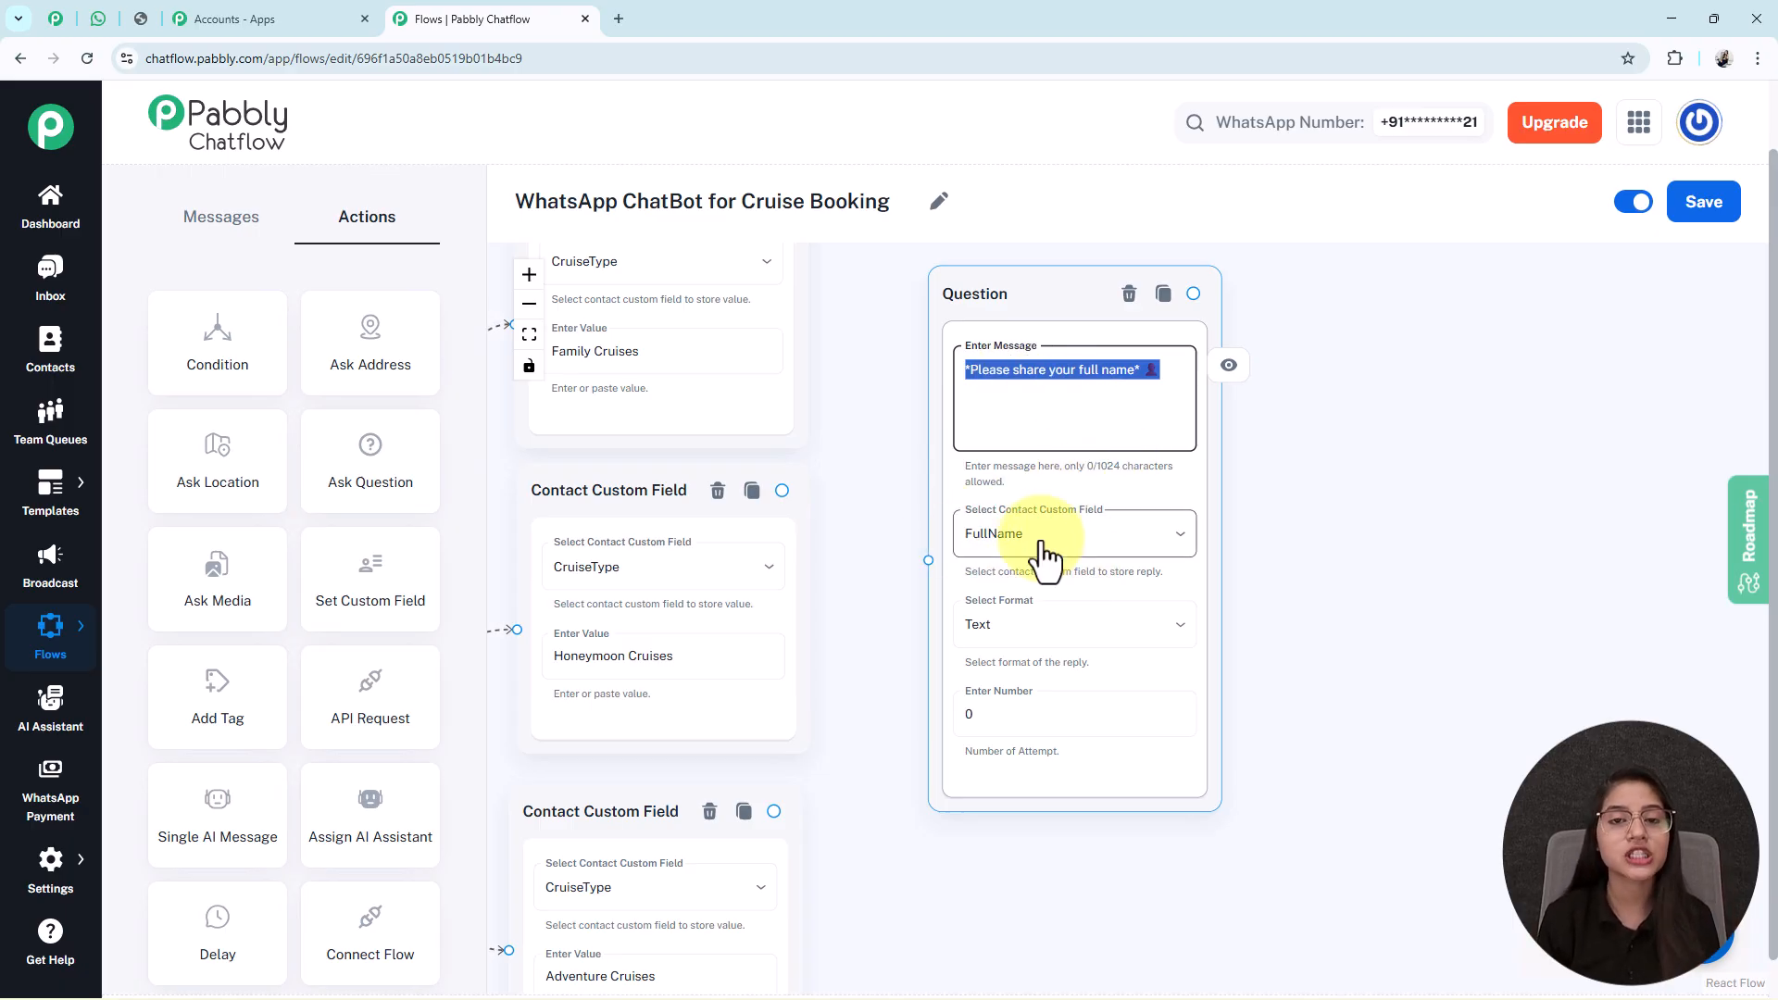
click(1070, 657)
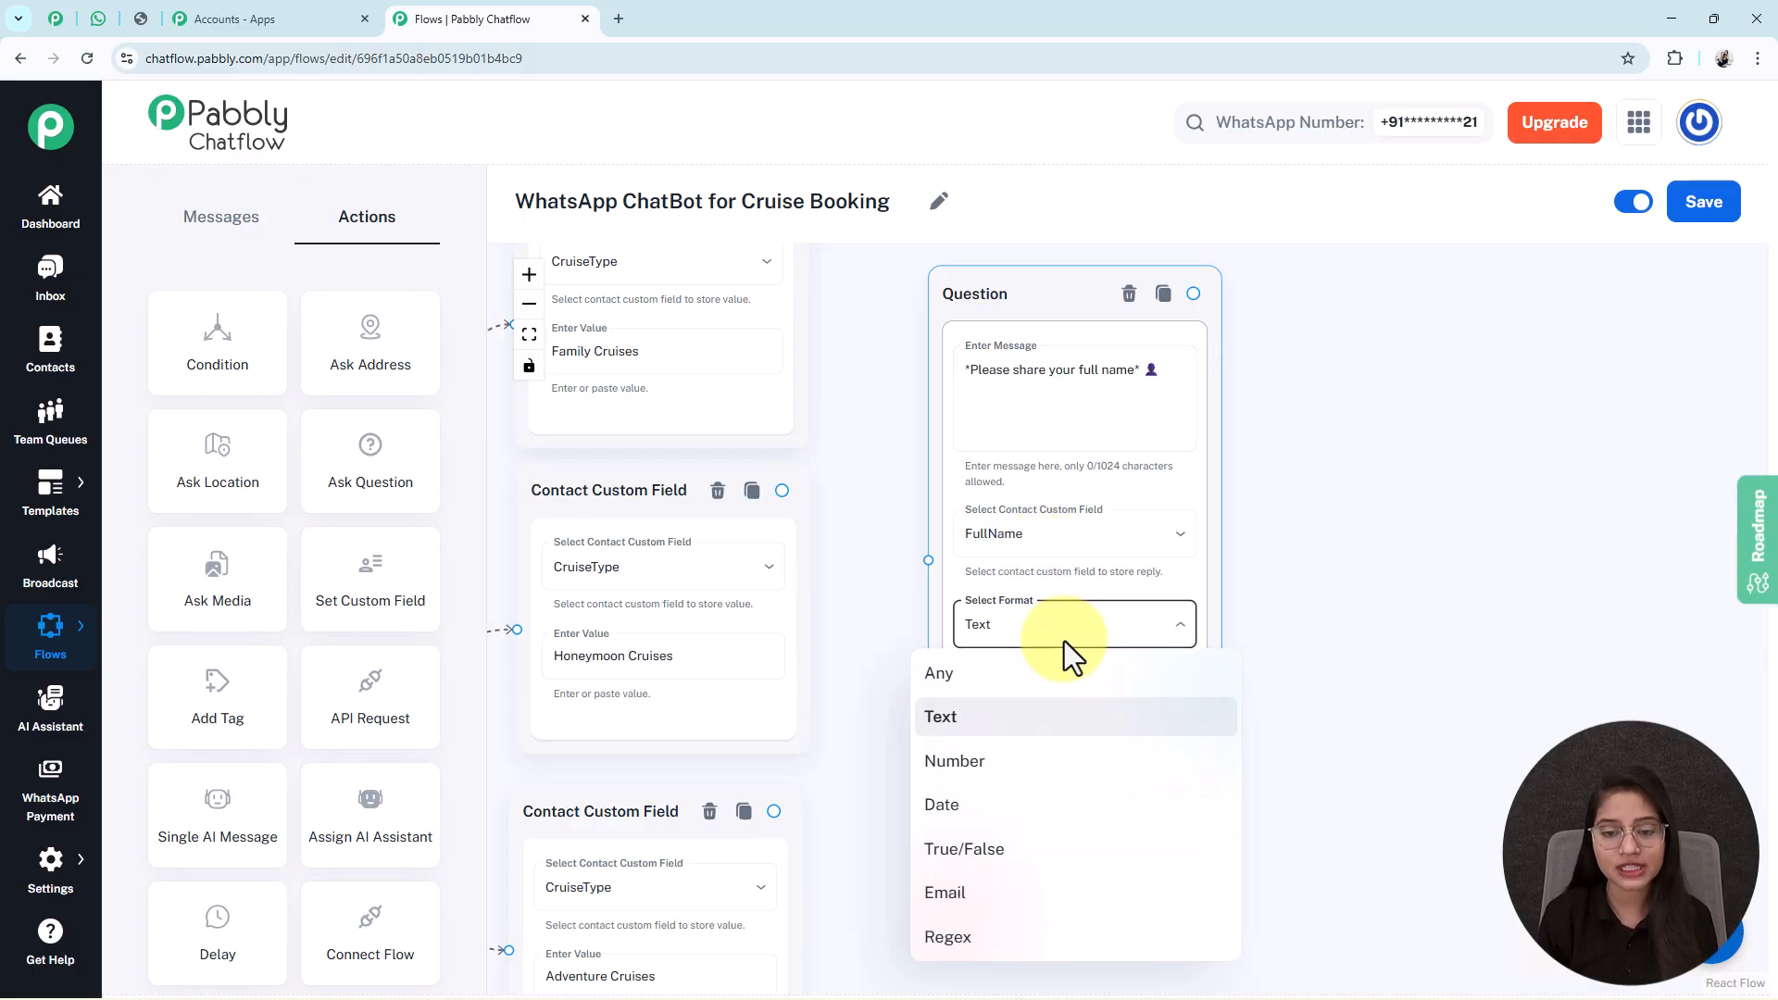
click(1044, 722)
triple_click(1005, 378)
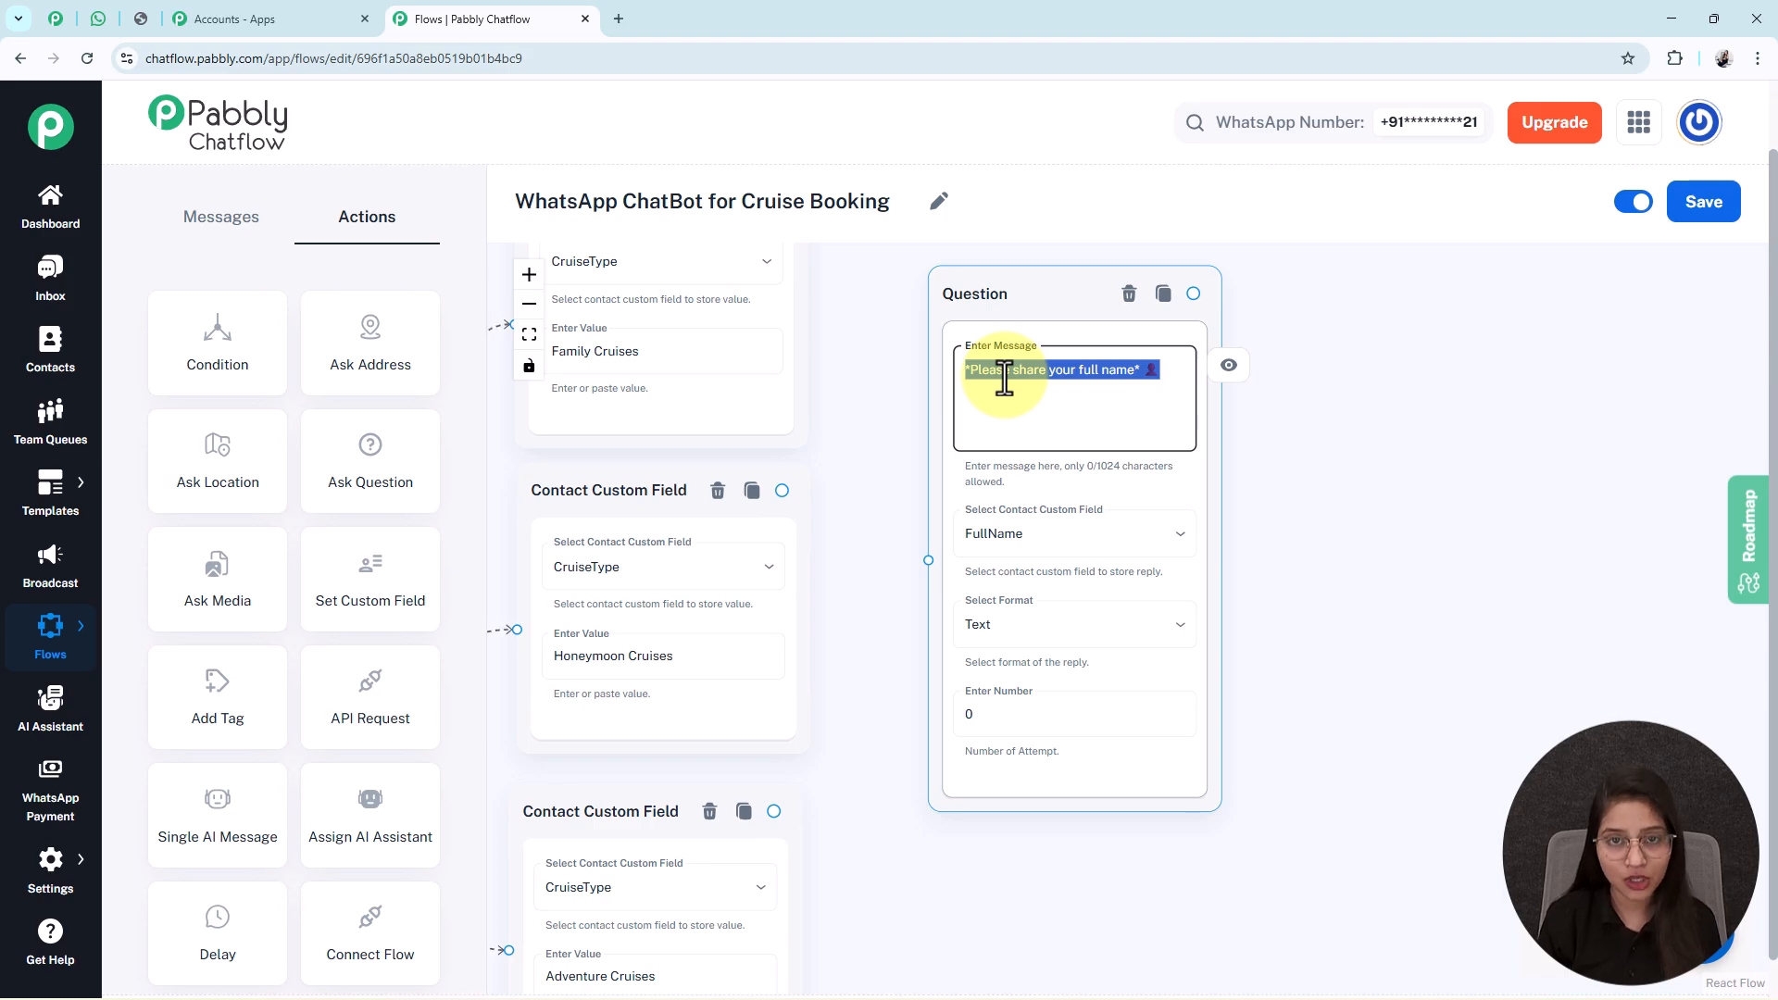
click(1005, 718)
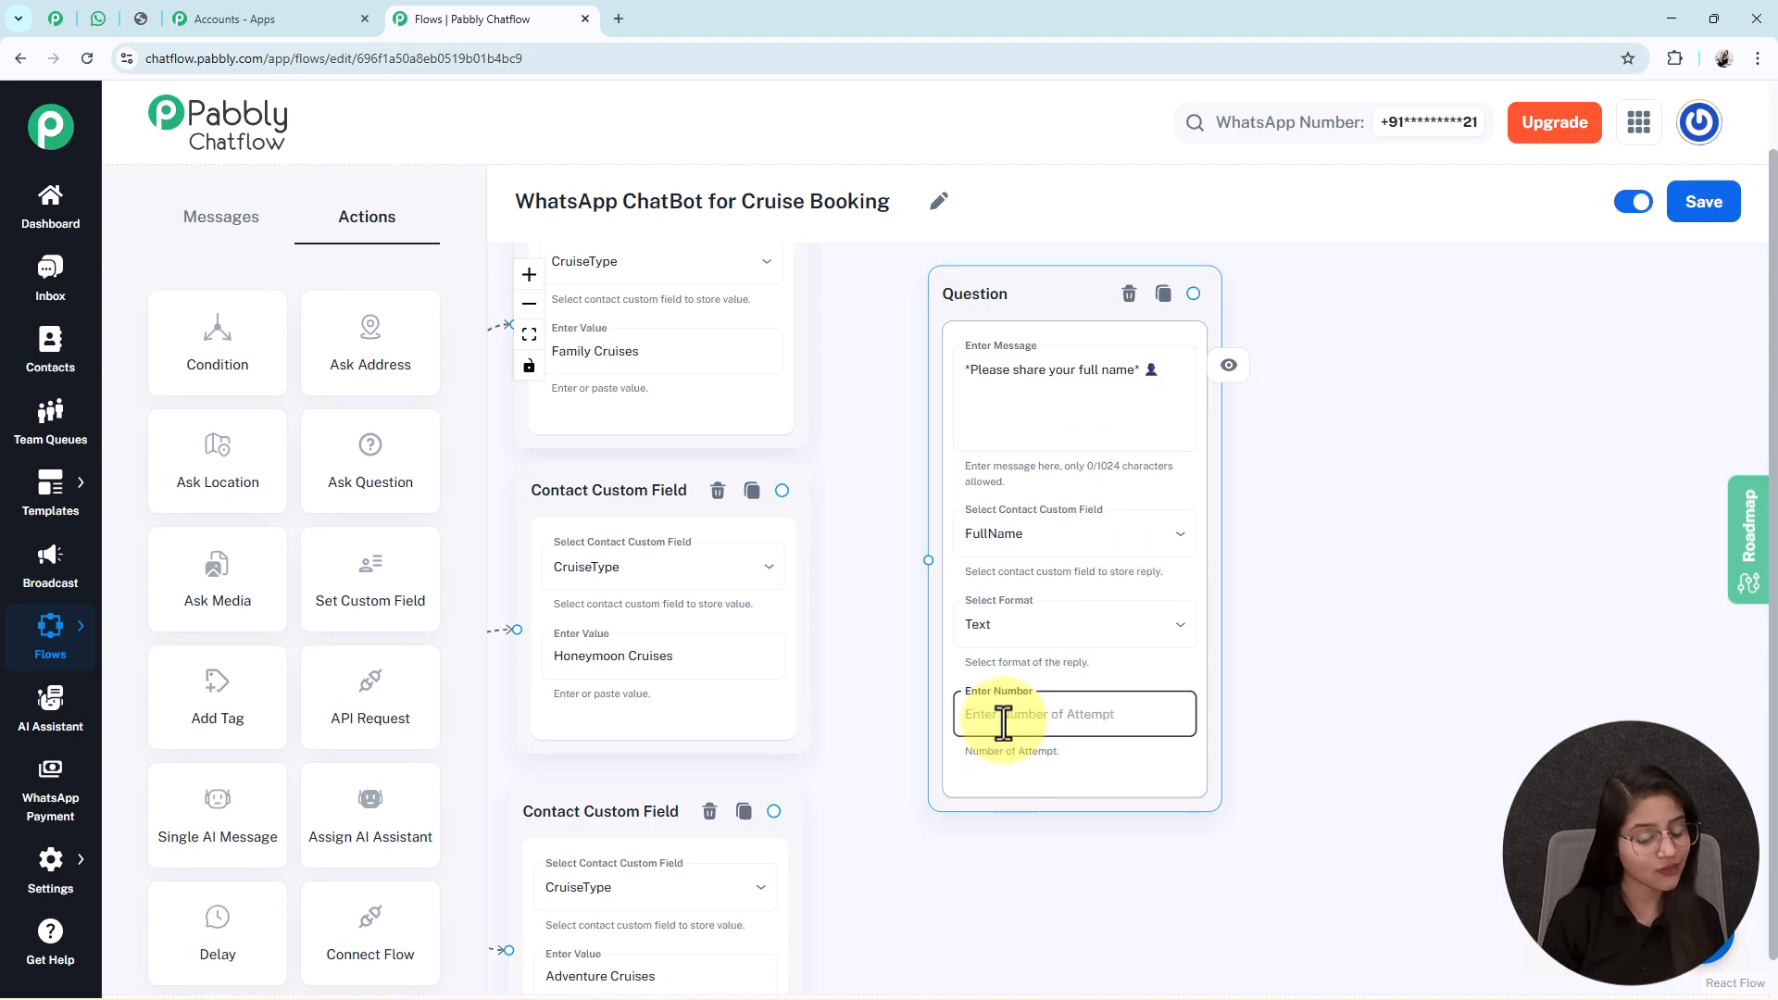
text(1)
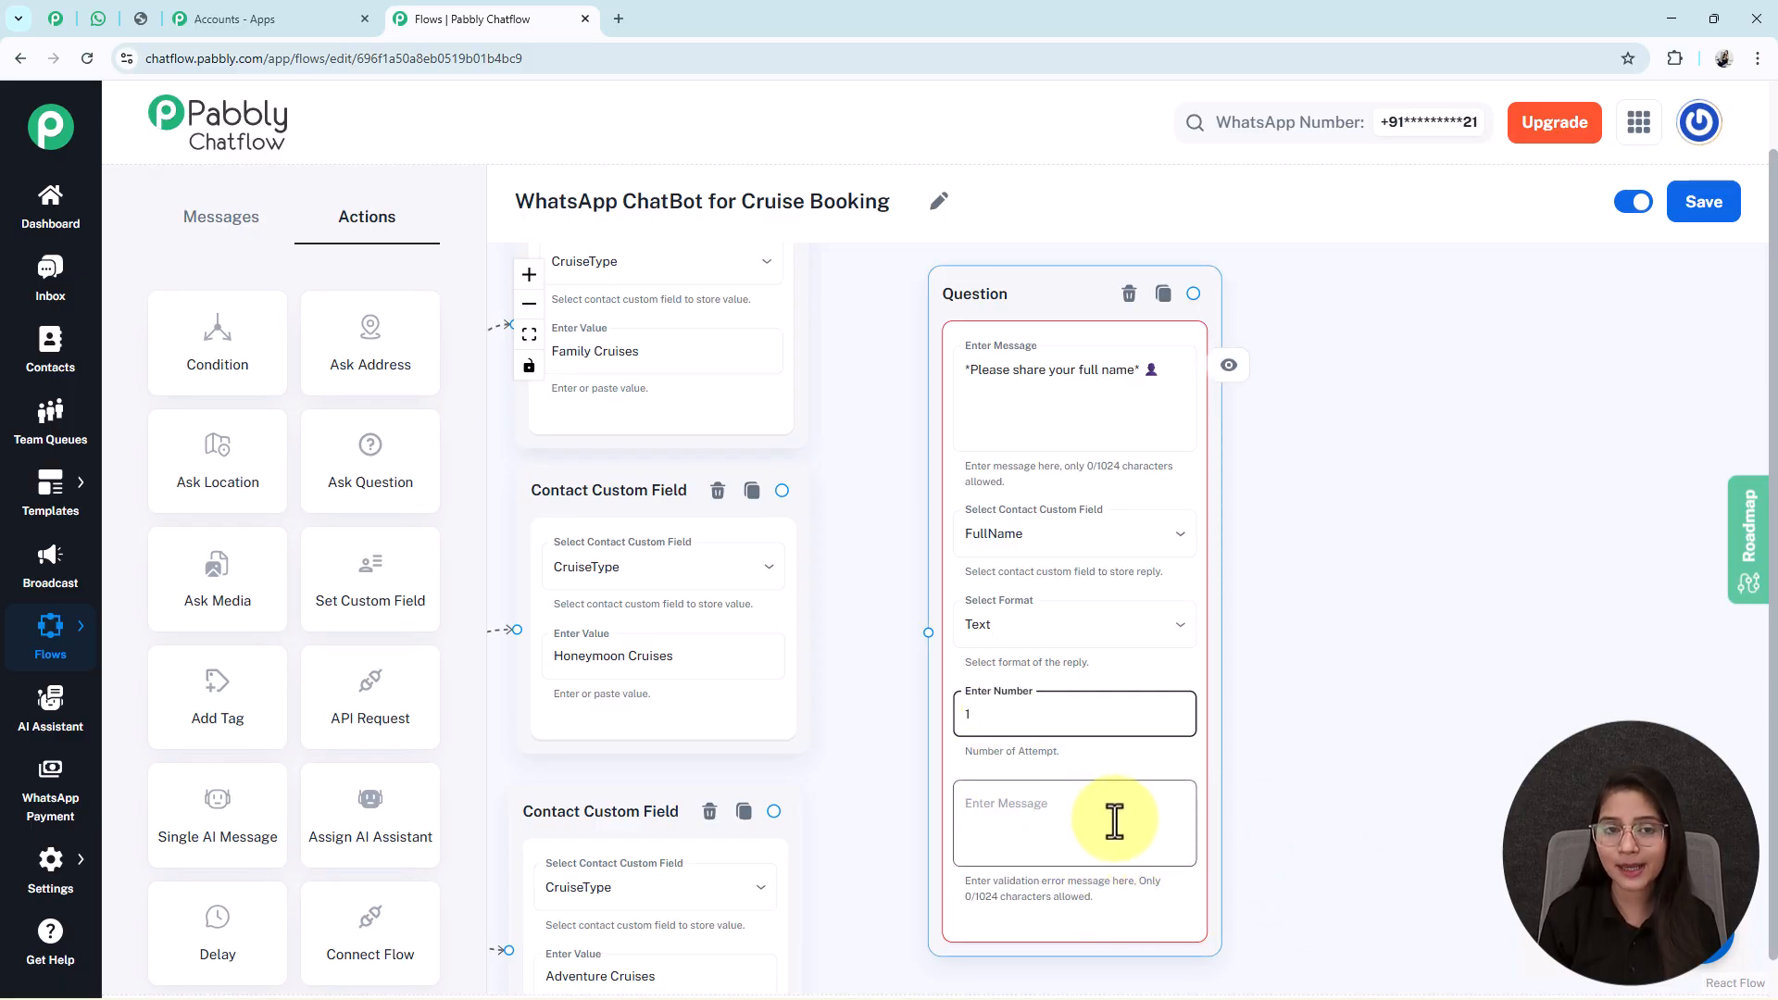
key(BackSpace)
text(0)
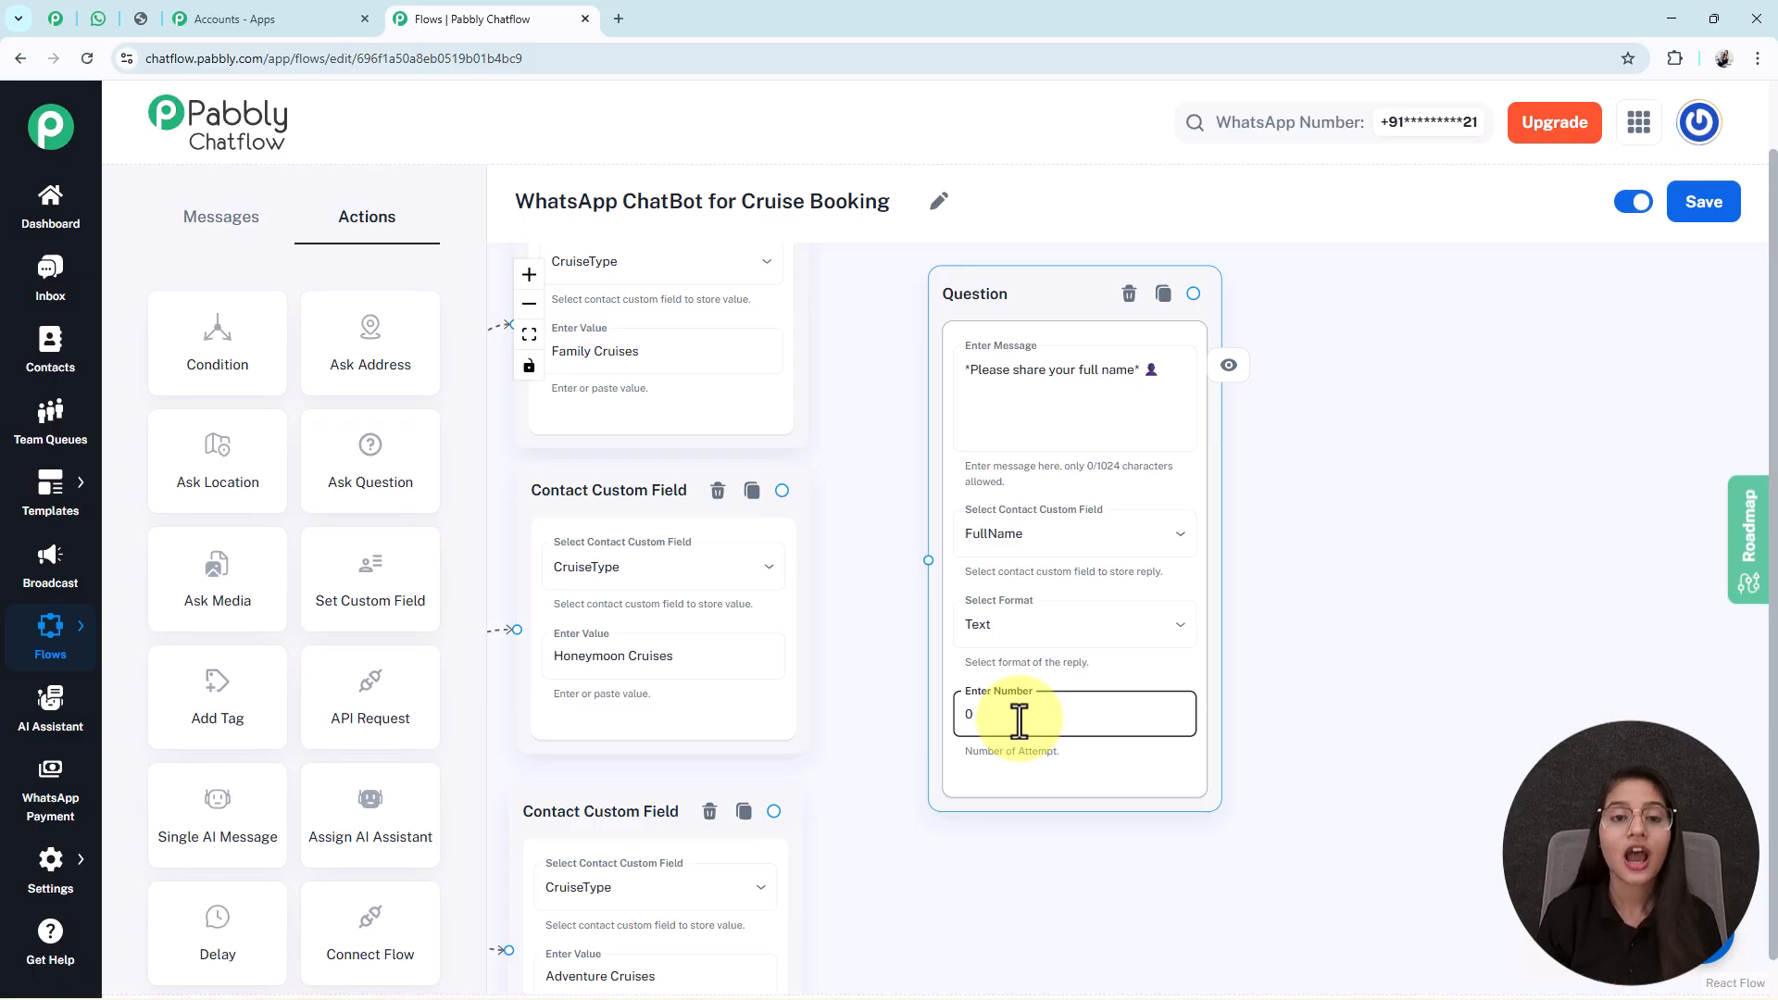
scroll(1018, 719, down, 5)
mouse_move(987, 567)
mouse_down()
mouse_move(989, 497)
mouse_move(953, 635)
mouse_move(1005, 469)
mouse_move(1005, 540)
mouse_up()
scroll(1005, 540, down, 2)
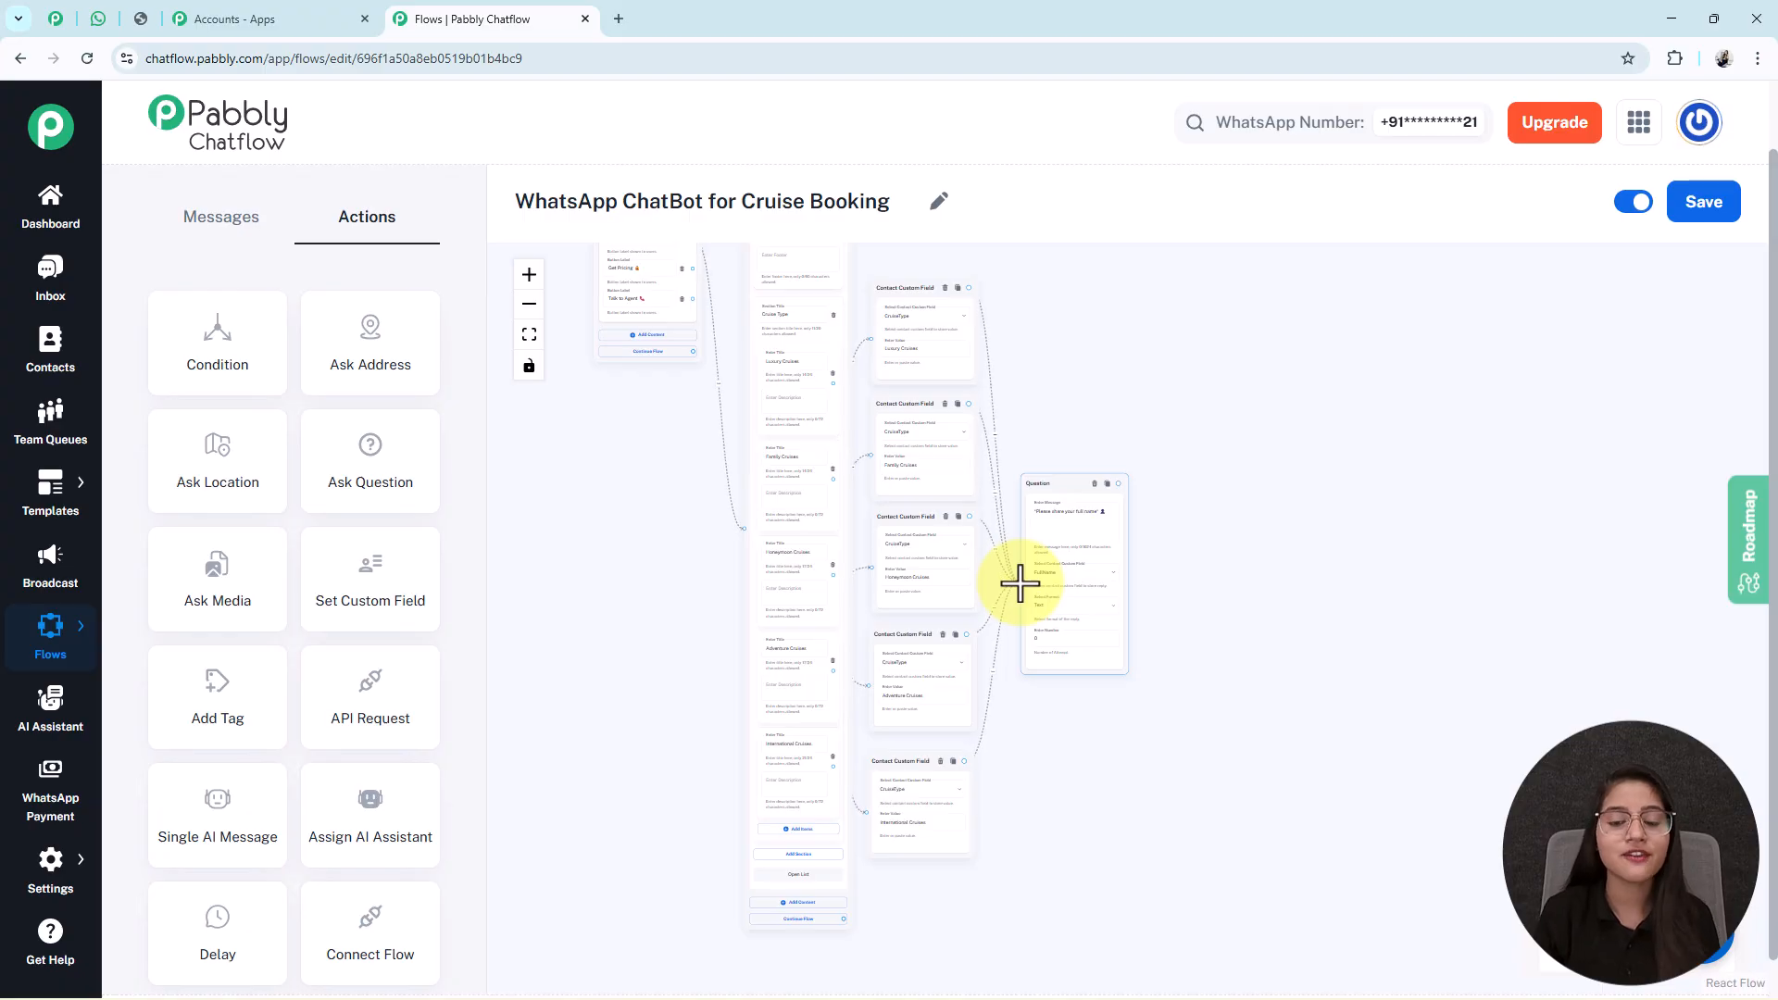
Select the full-name question node and recentre the flow around it.
scroll(1103, 655, up, 5)
drag(1182, 654, 1162, 653)
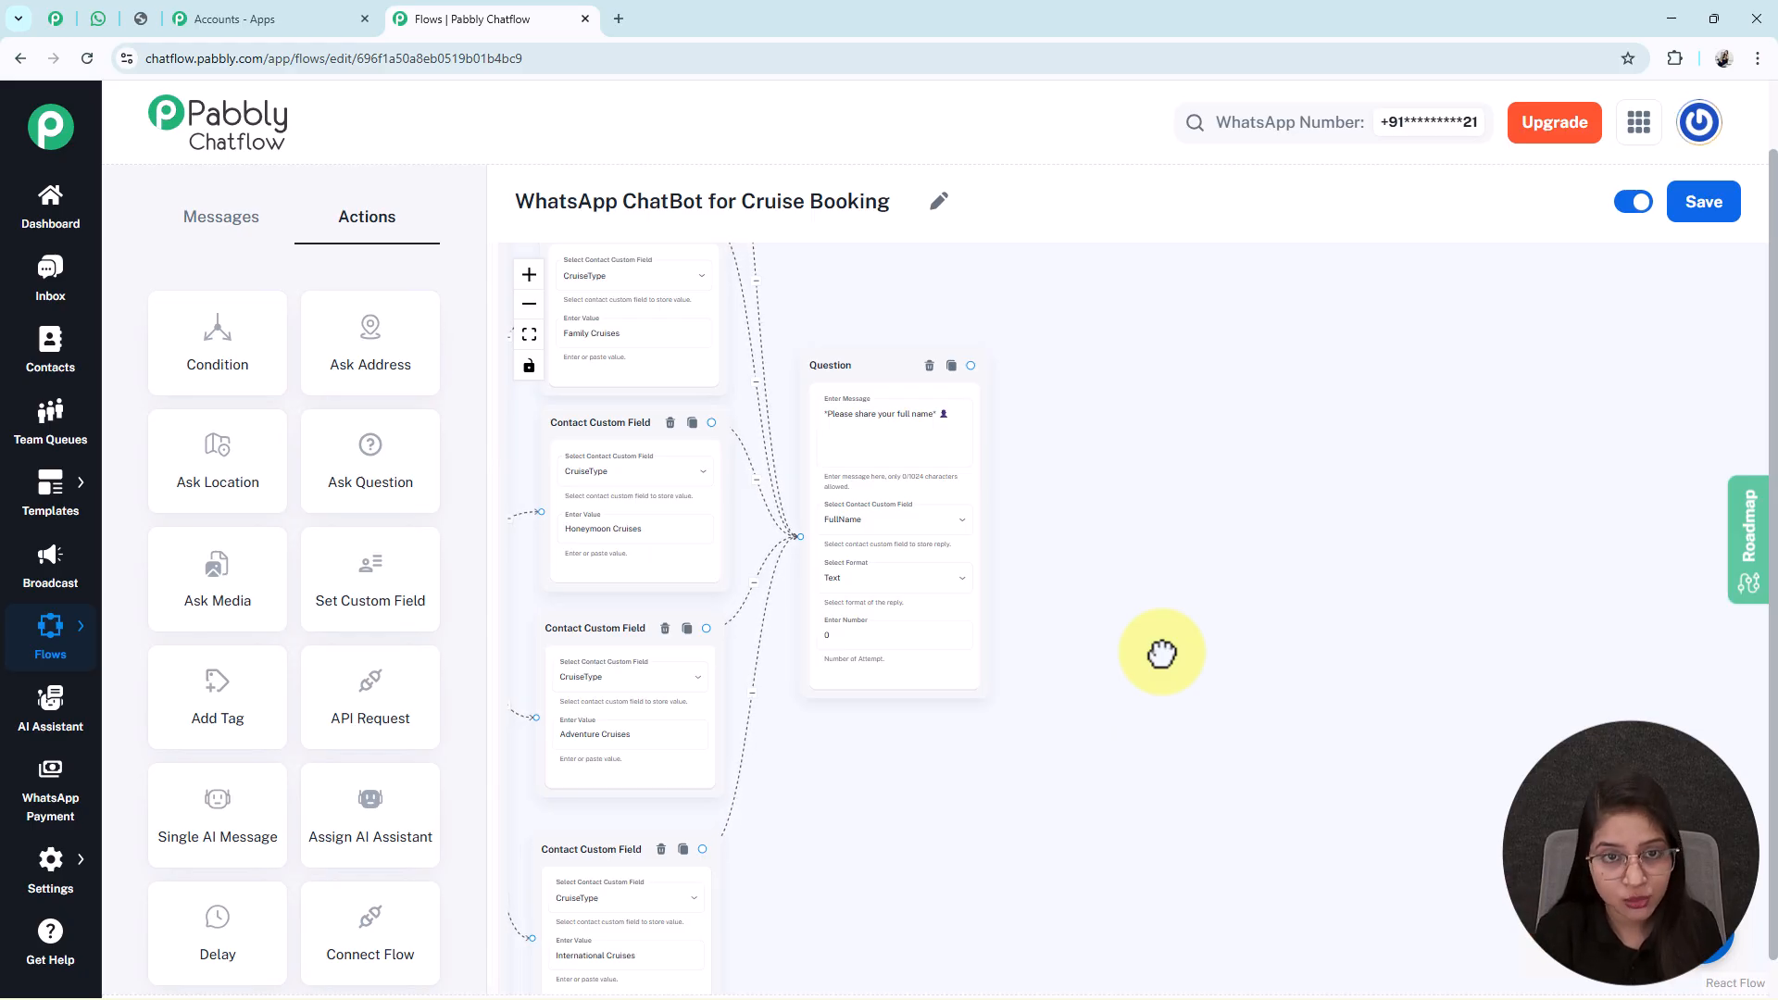
click(866, 454)
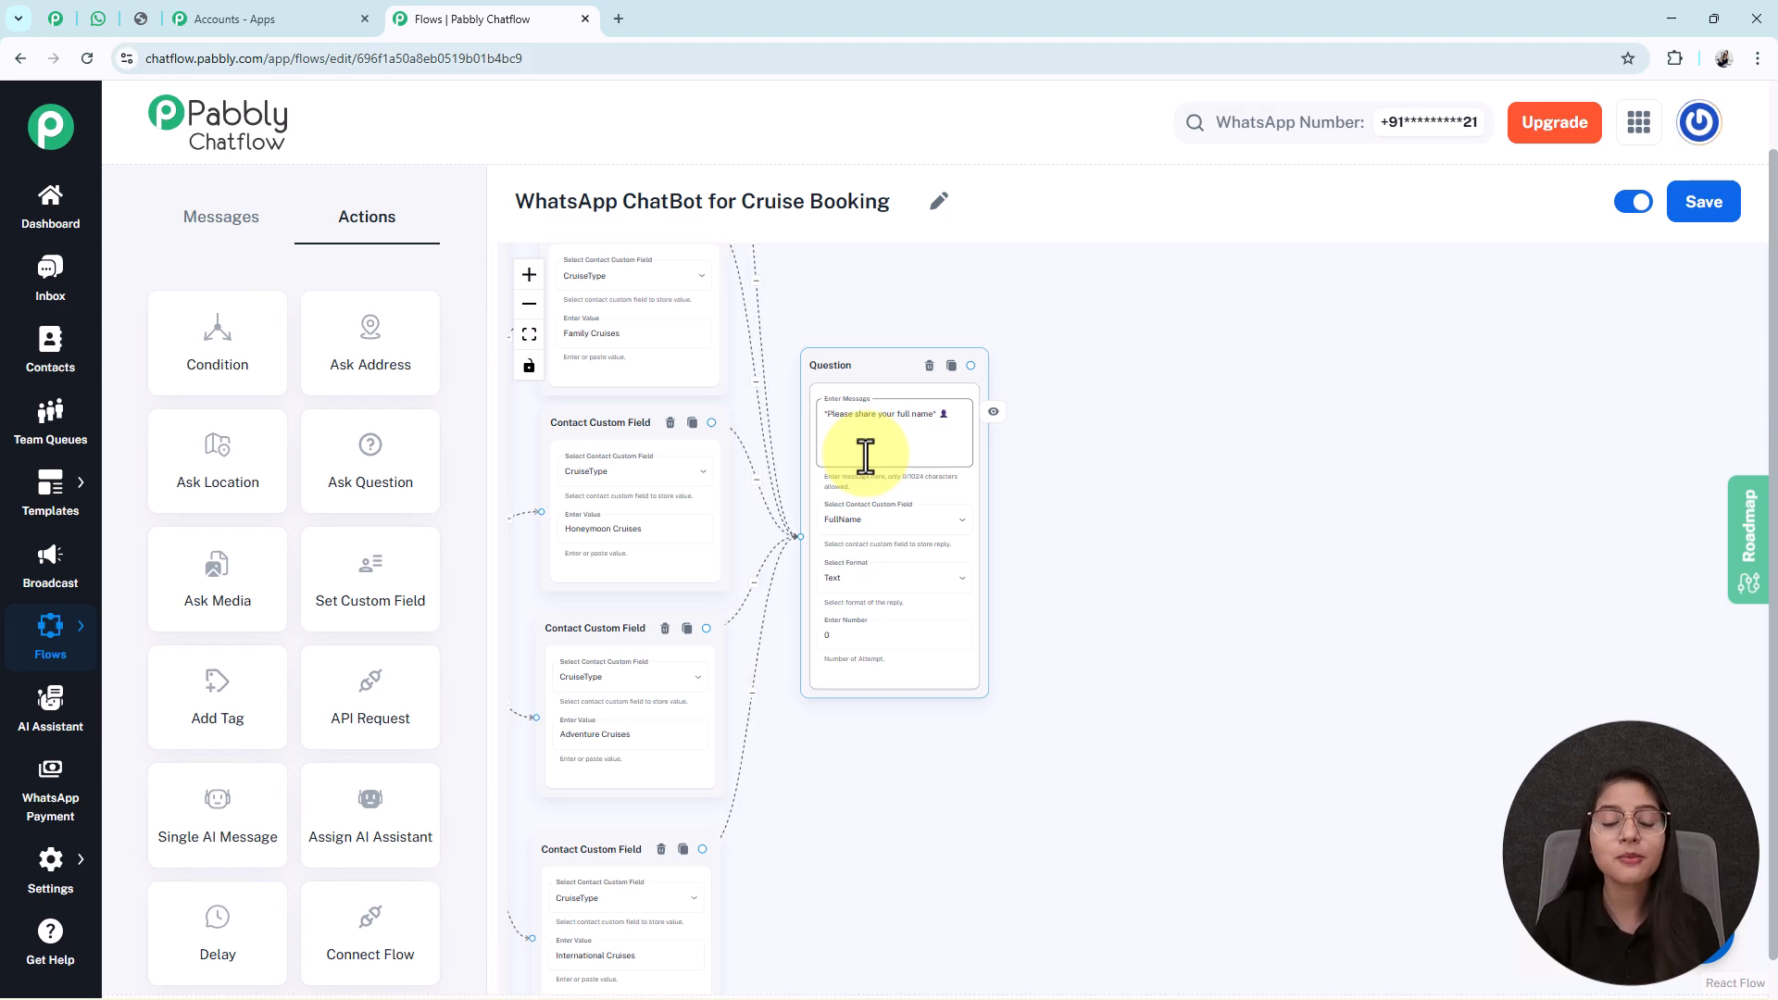
drag(1127, 608, 1016, 637)
click(846, 580)
scroll(846, 580, up, 3)
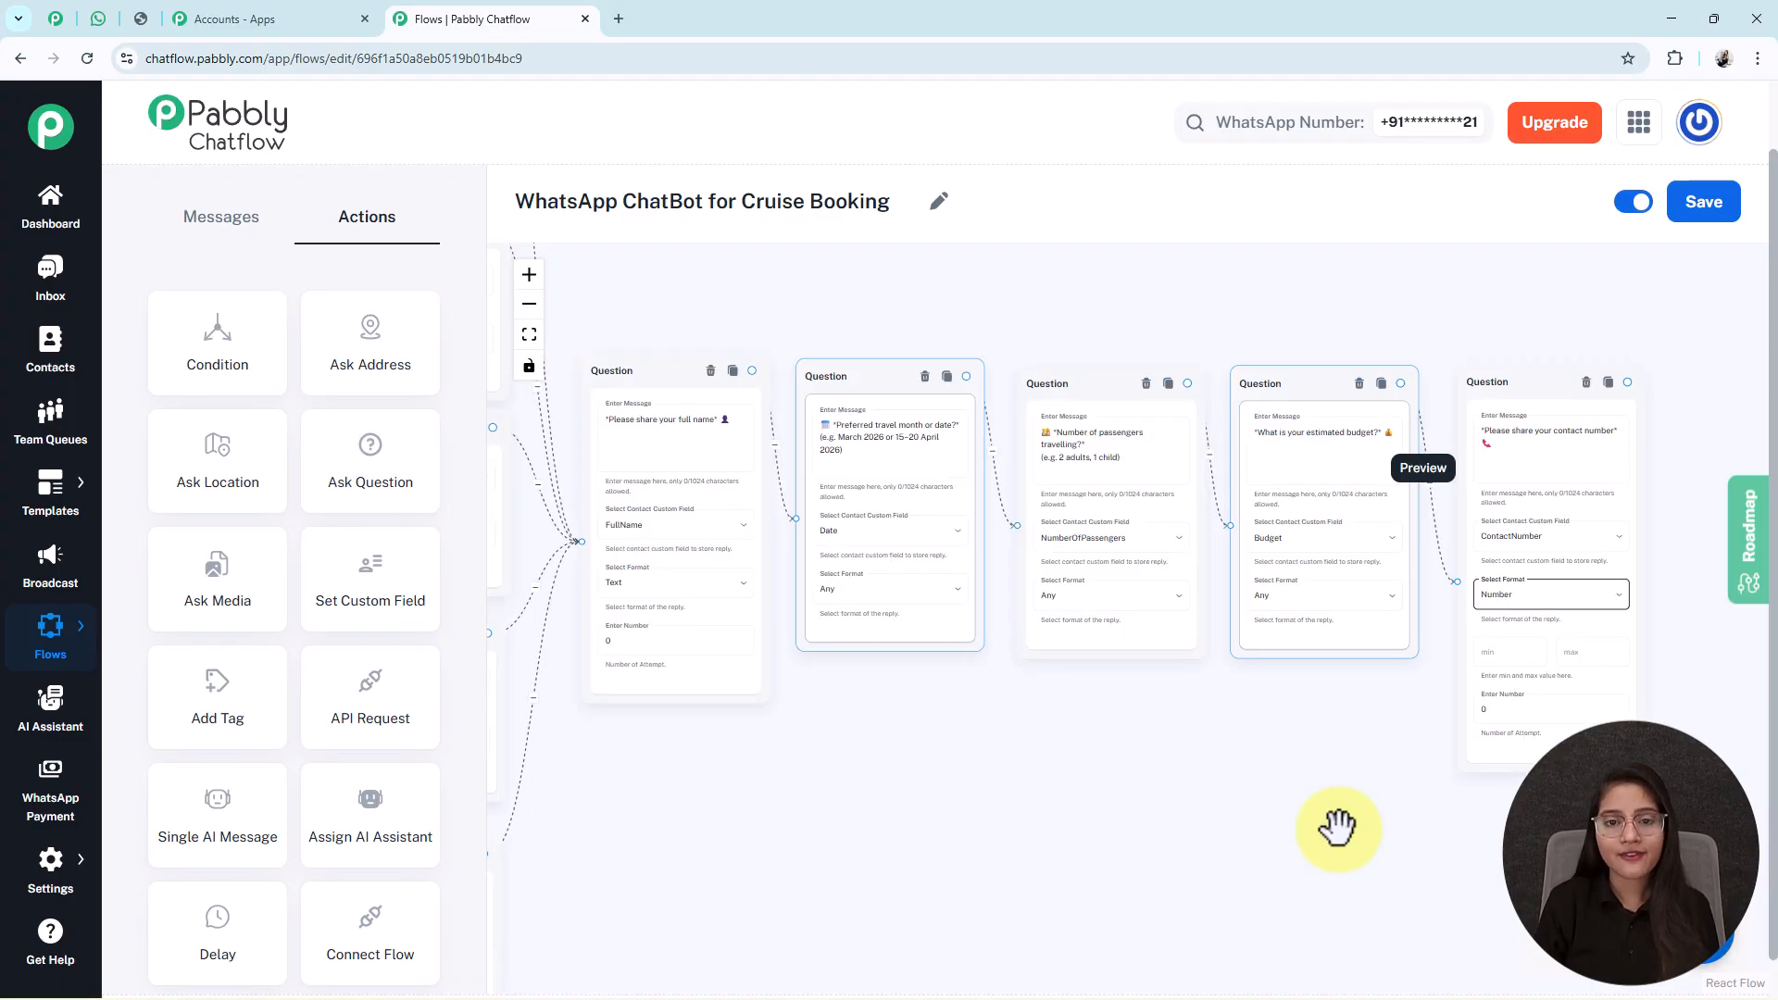
drag(1338, 830, 1295, 832)
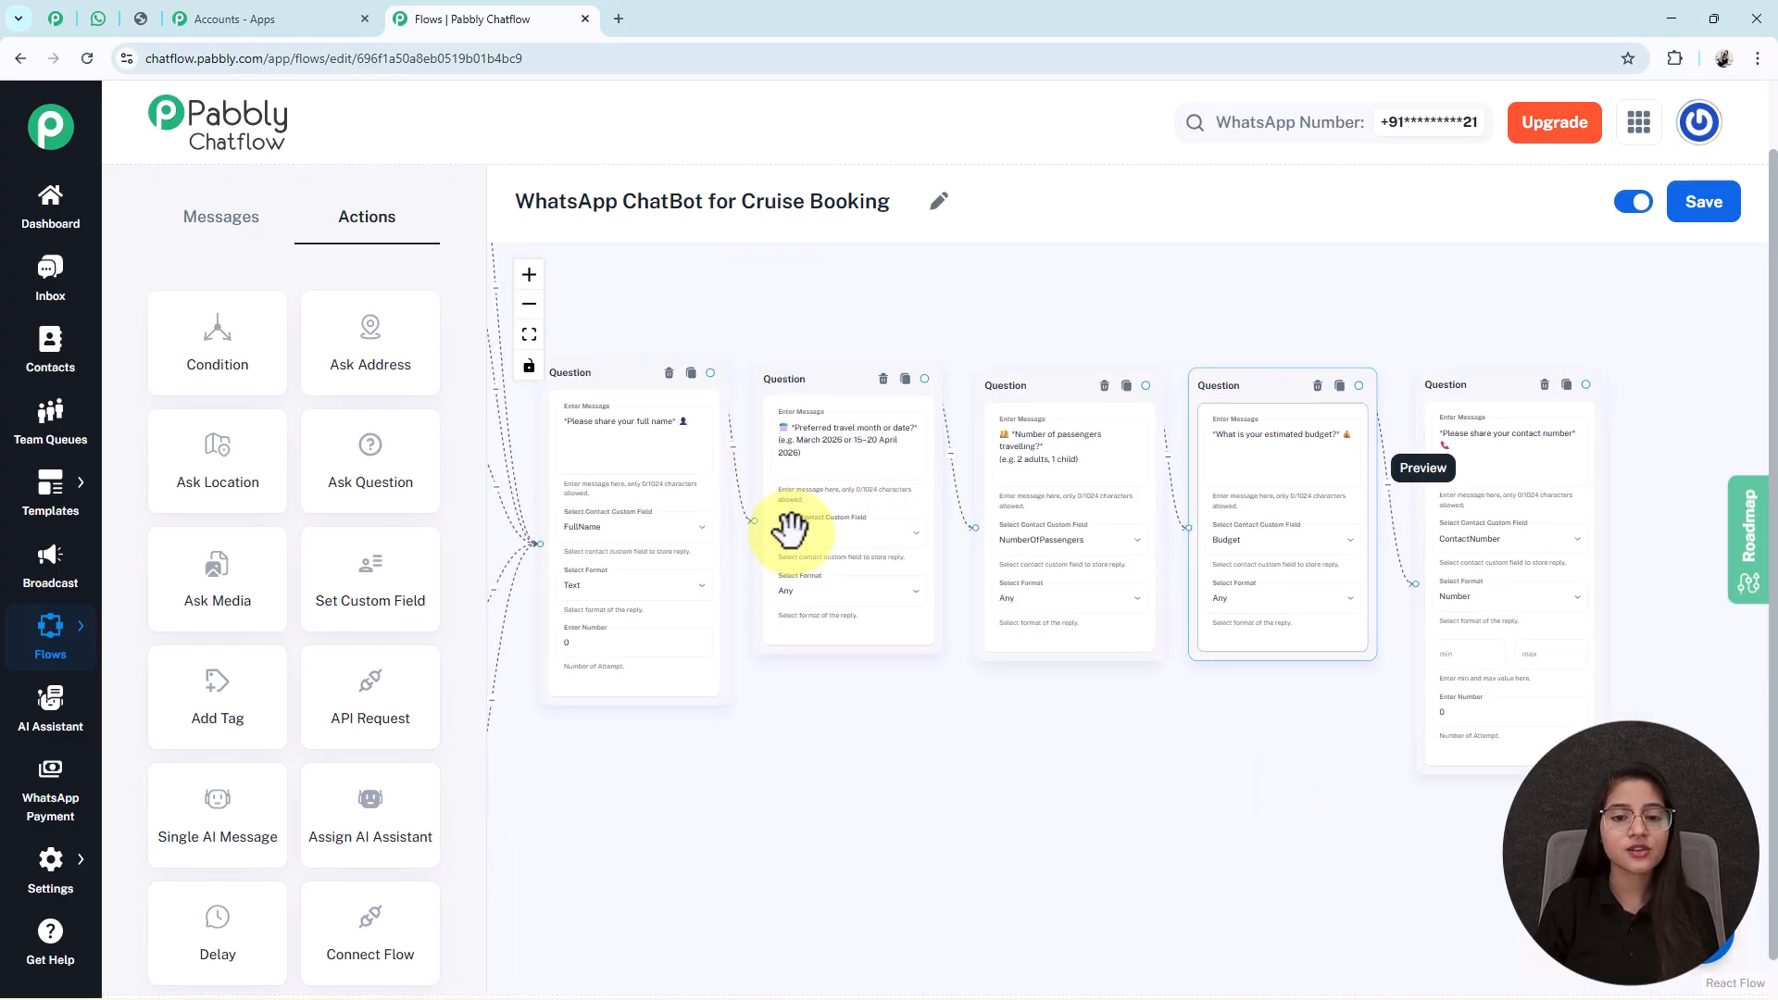
click(858, 469)
scroll(857, 469, up, 3)
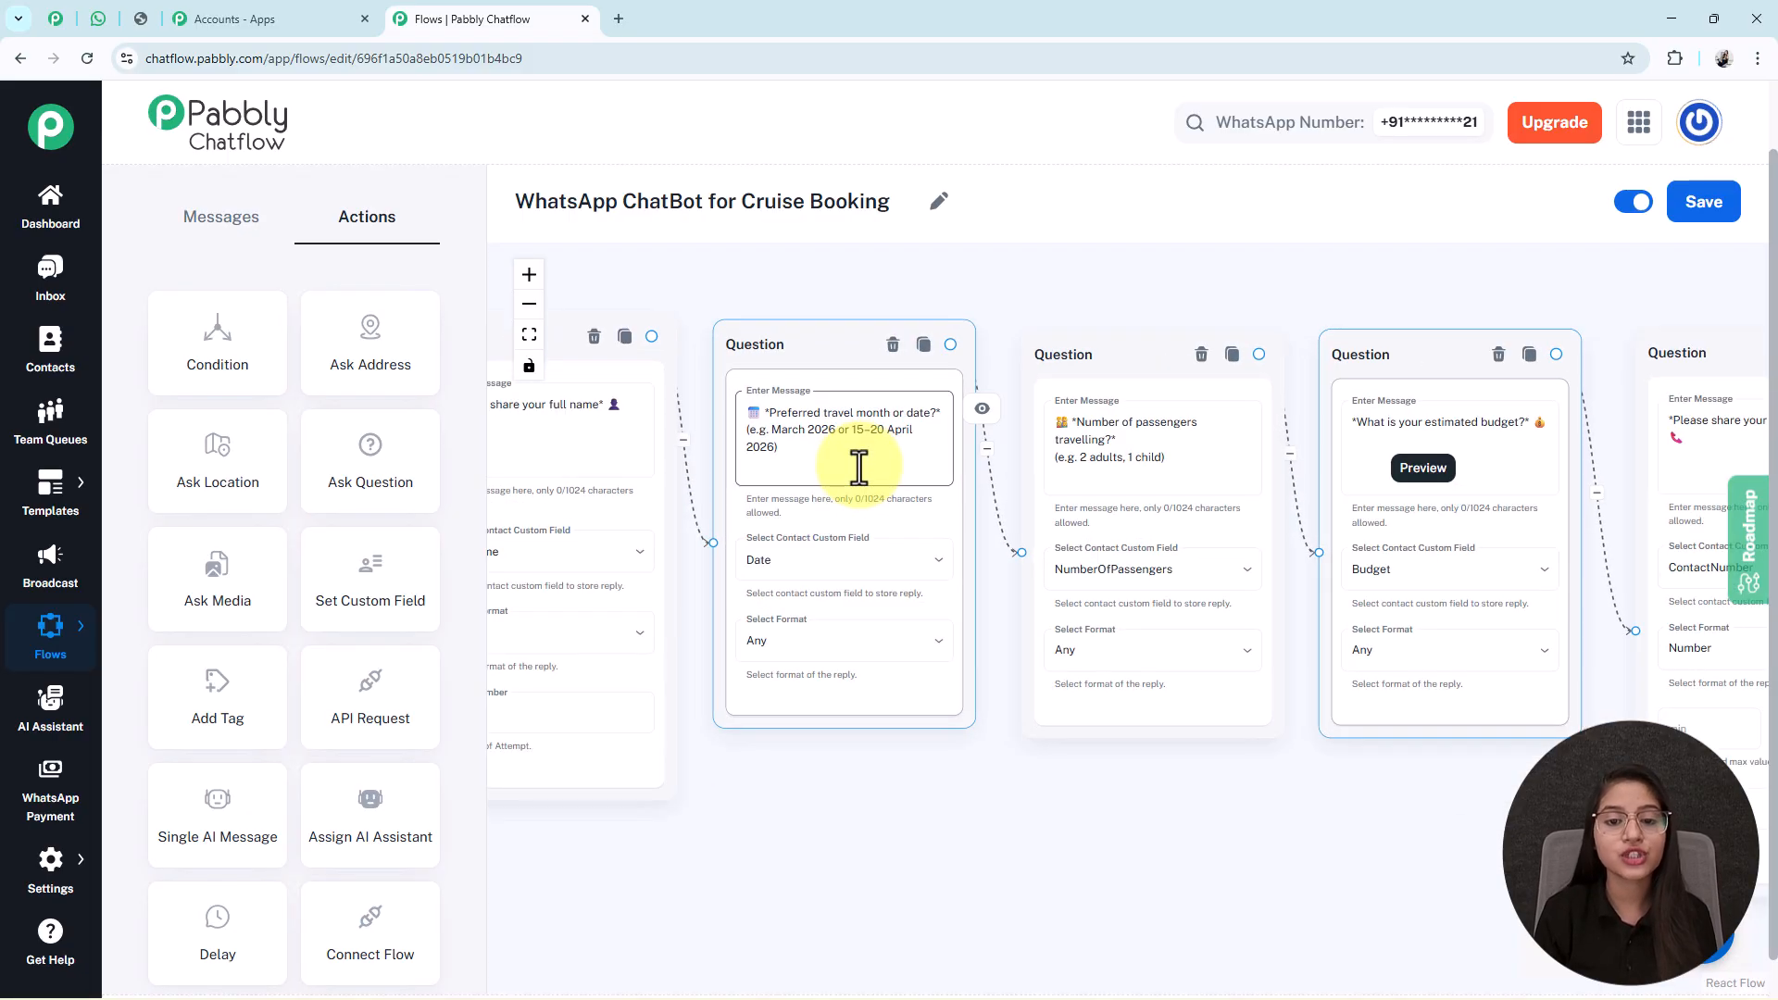
scroll(860, 468, up, 2)
scroll(860, 468, up, 1)
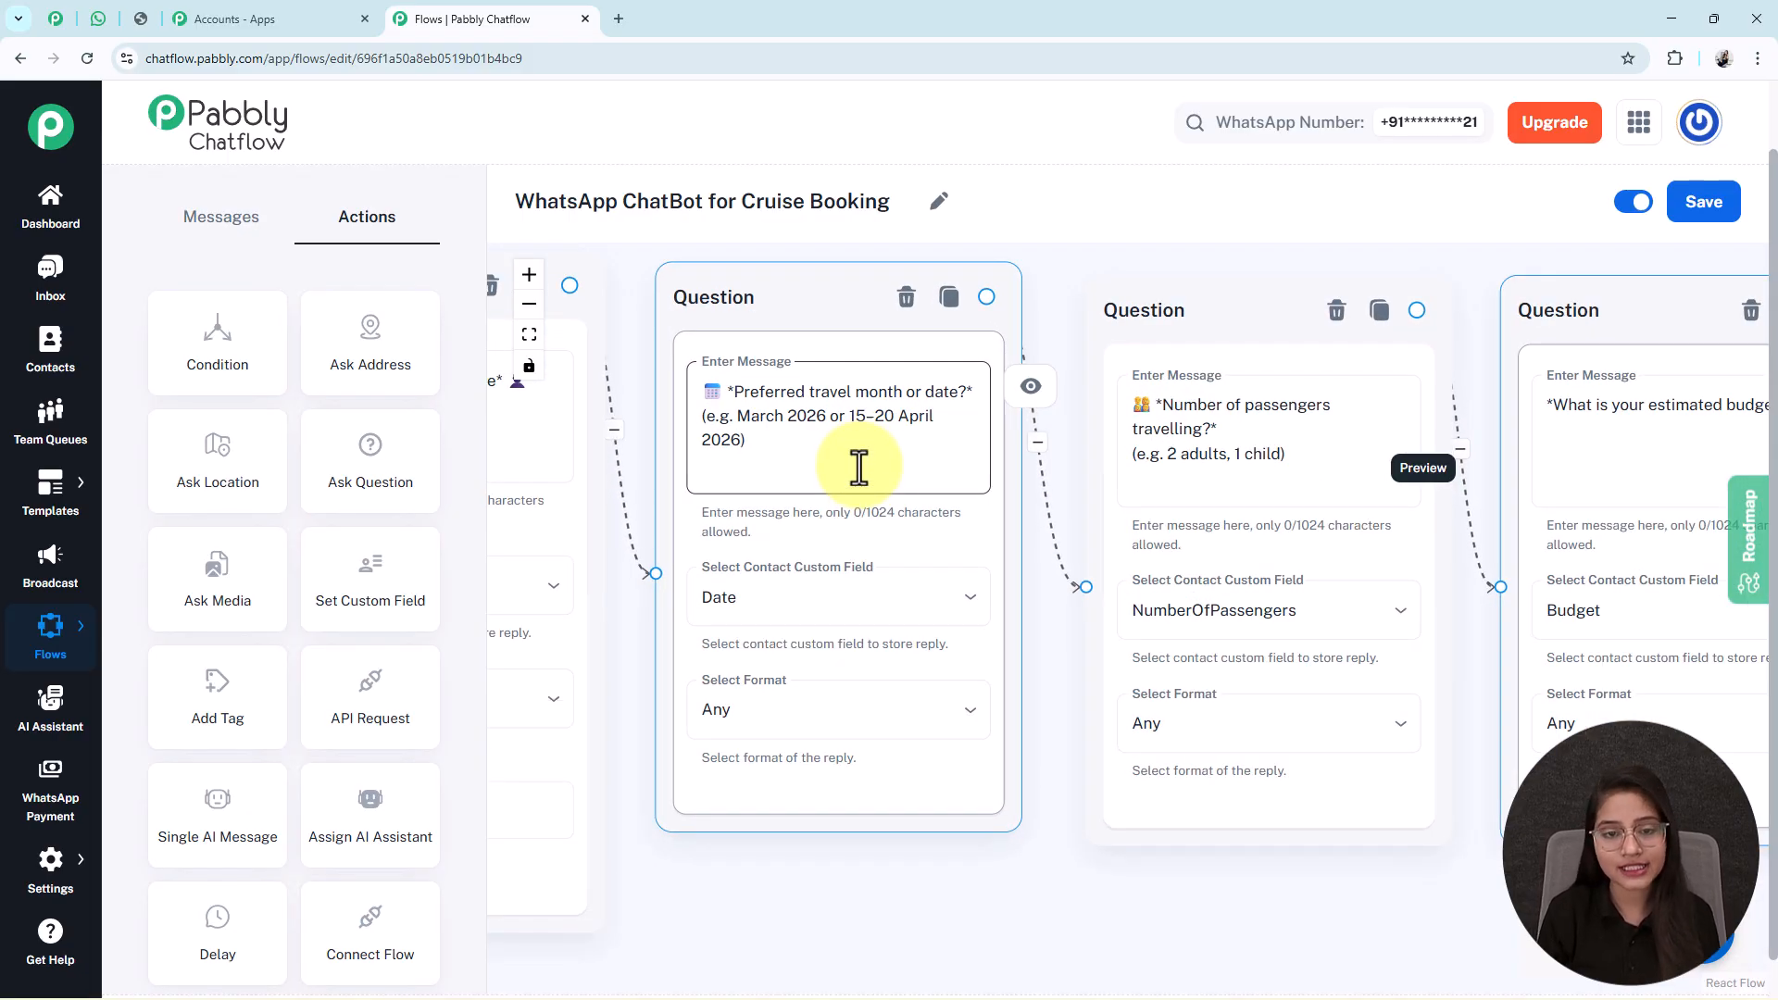
triple_click(781, 427)
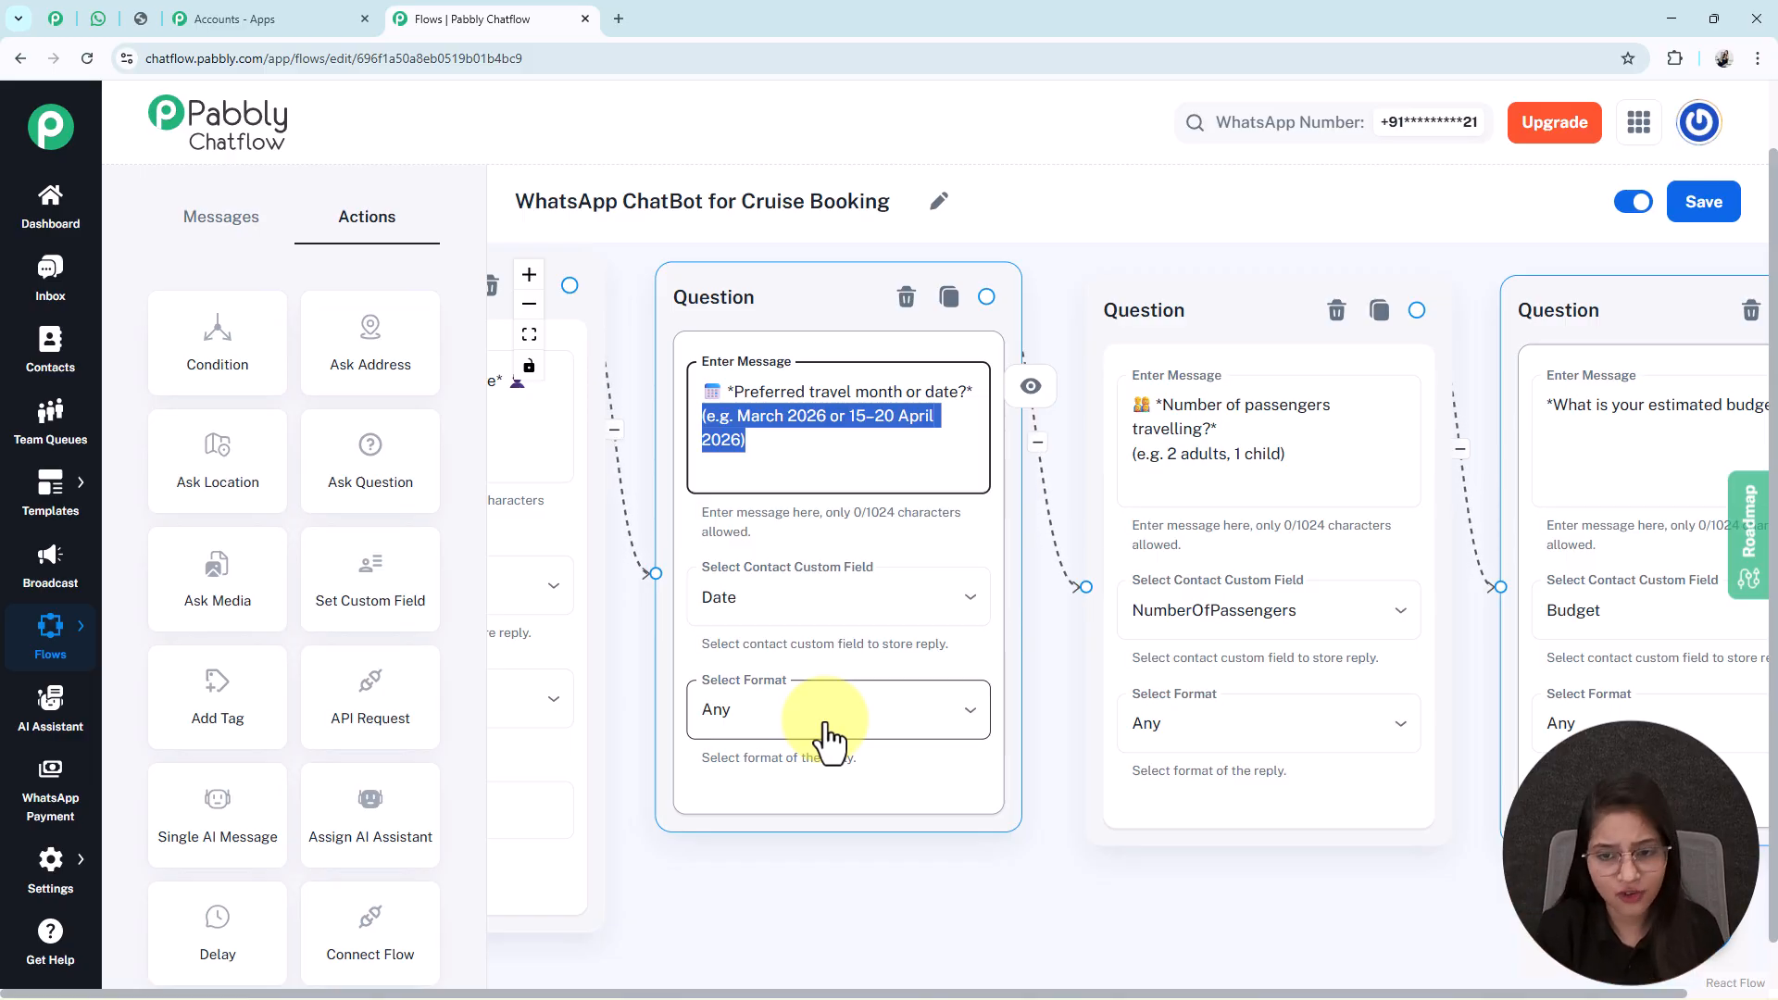
drag(1056, 675, 707, 665)
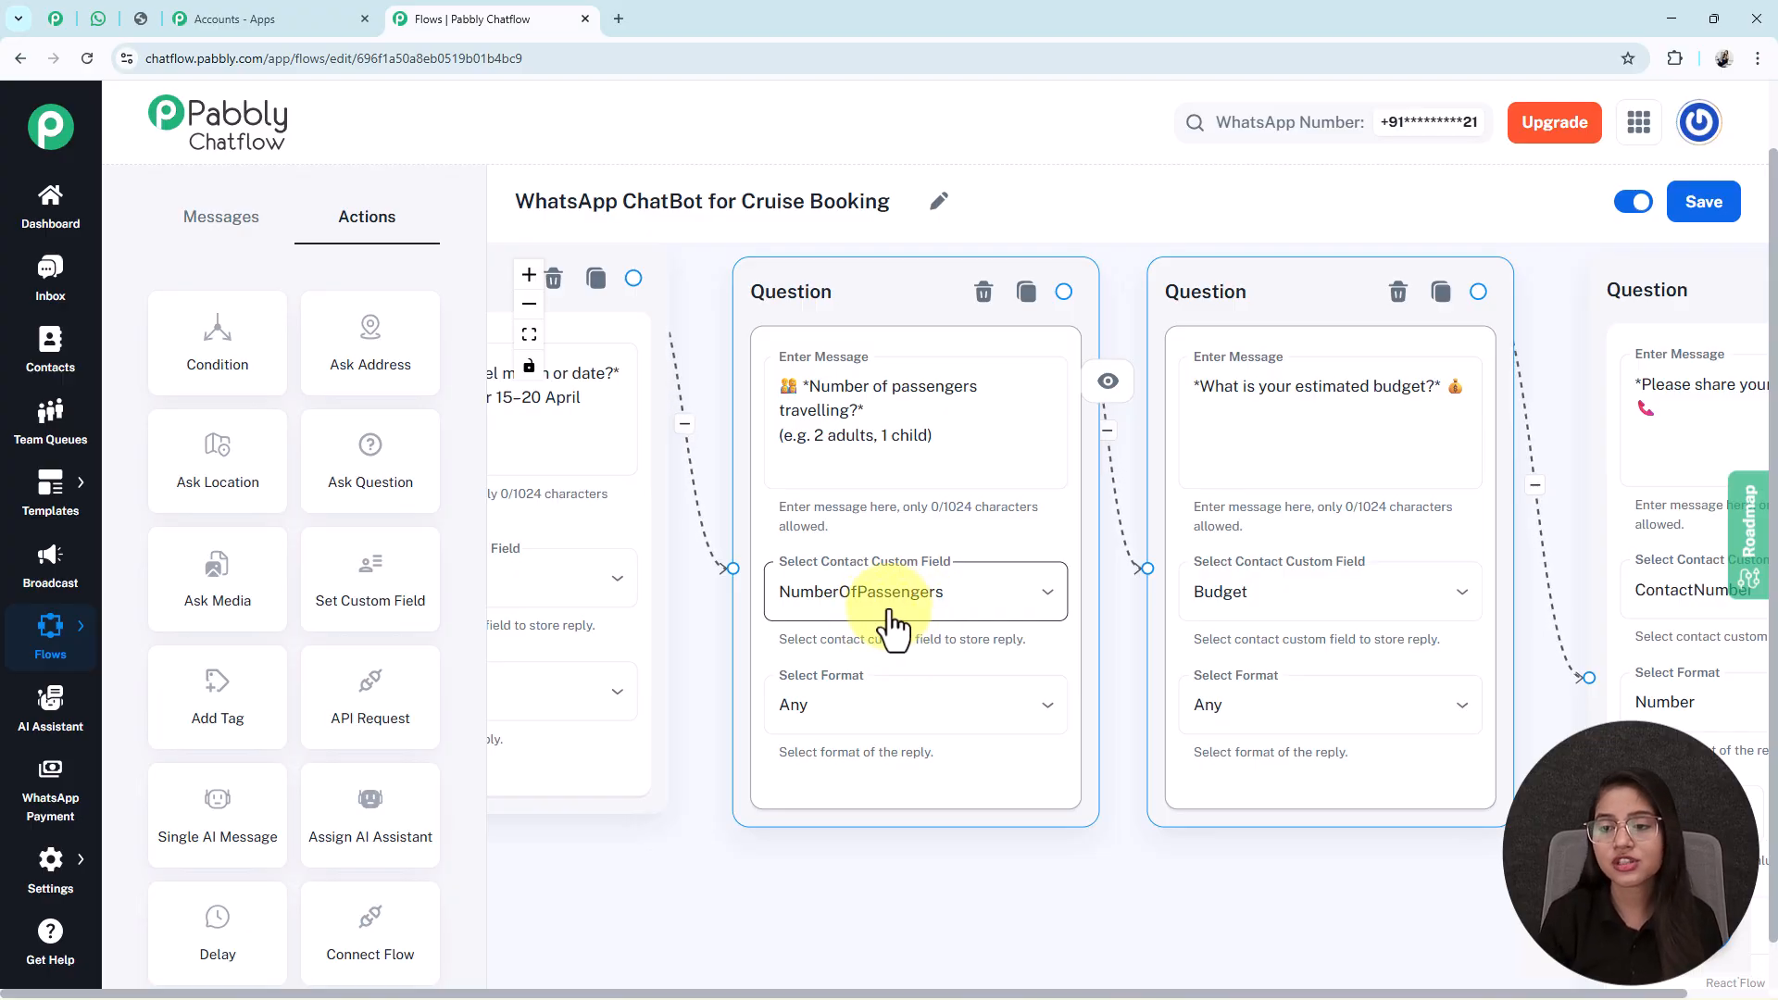
drag(1520, 349, 1166, 347)
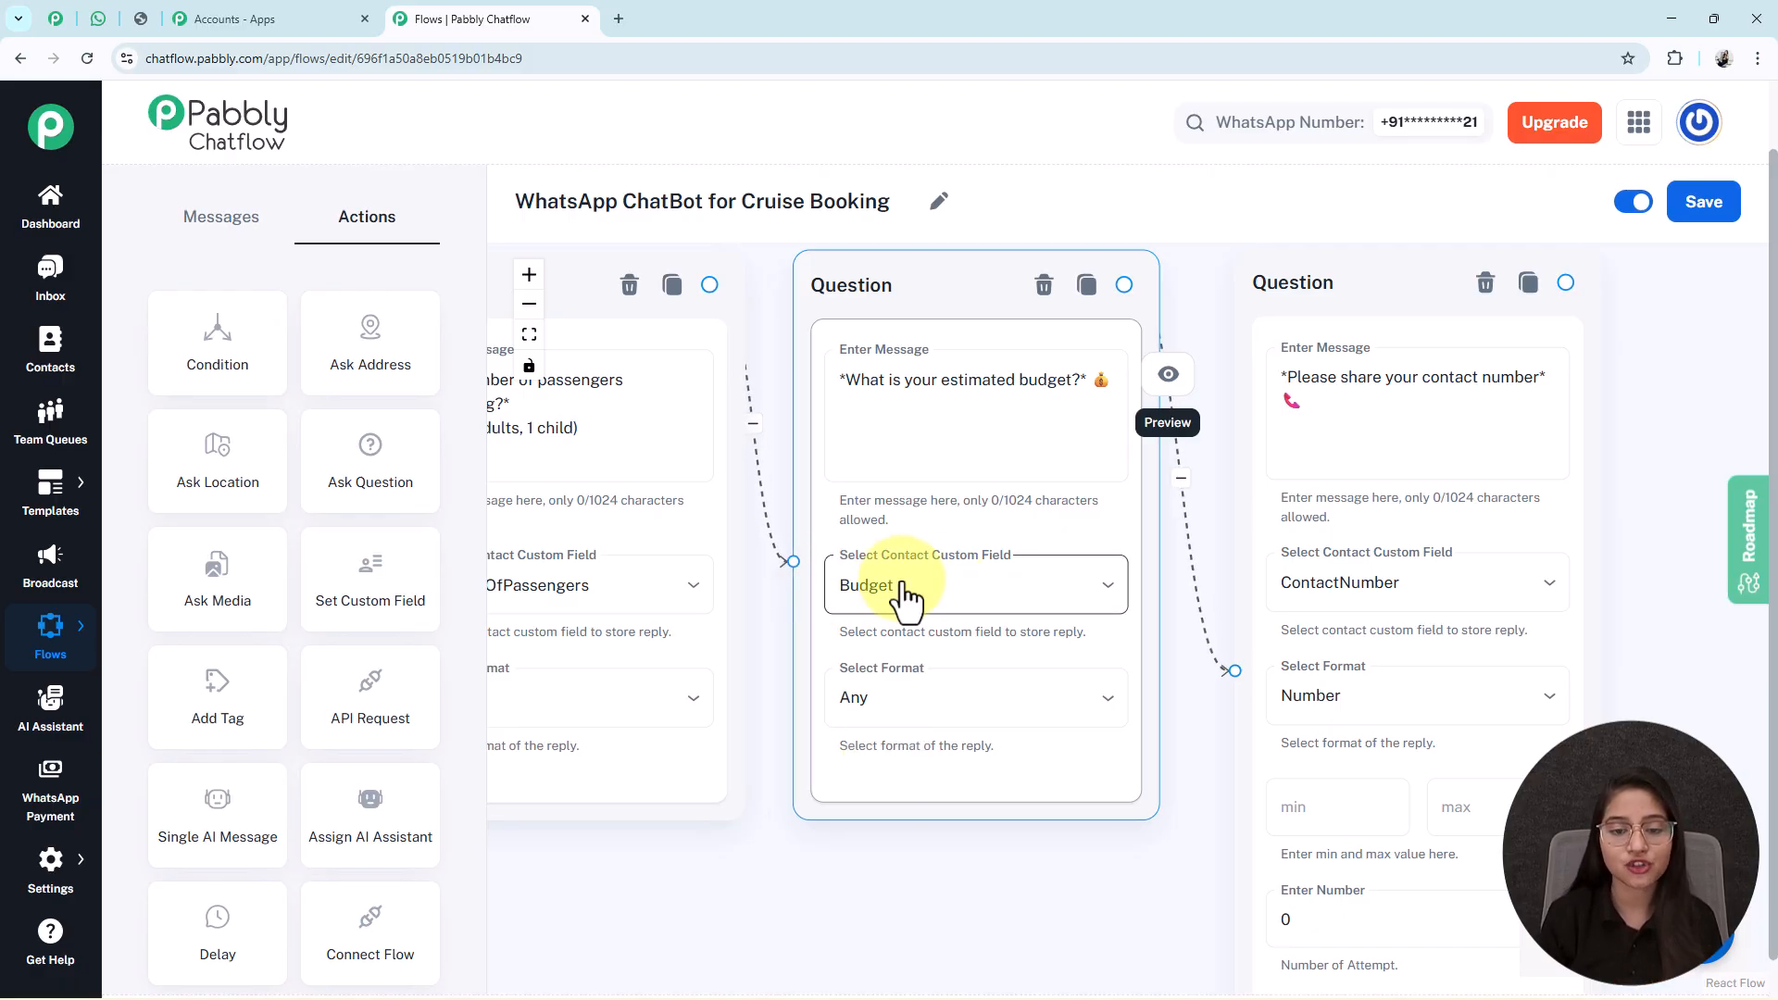
drag(1632, 369, 1209, 374)
scroll(1209, 373, down, 2)
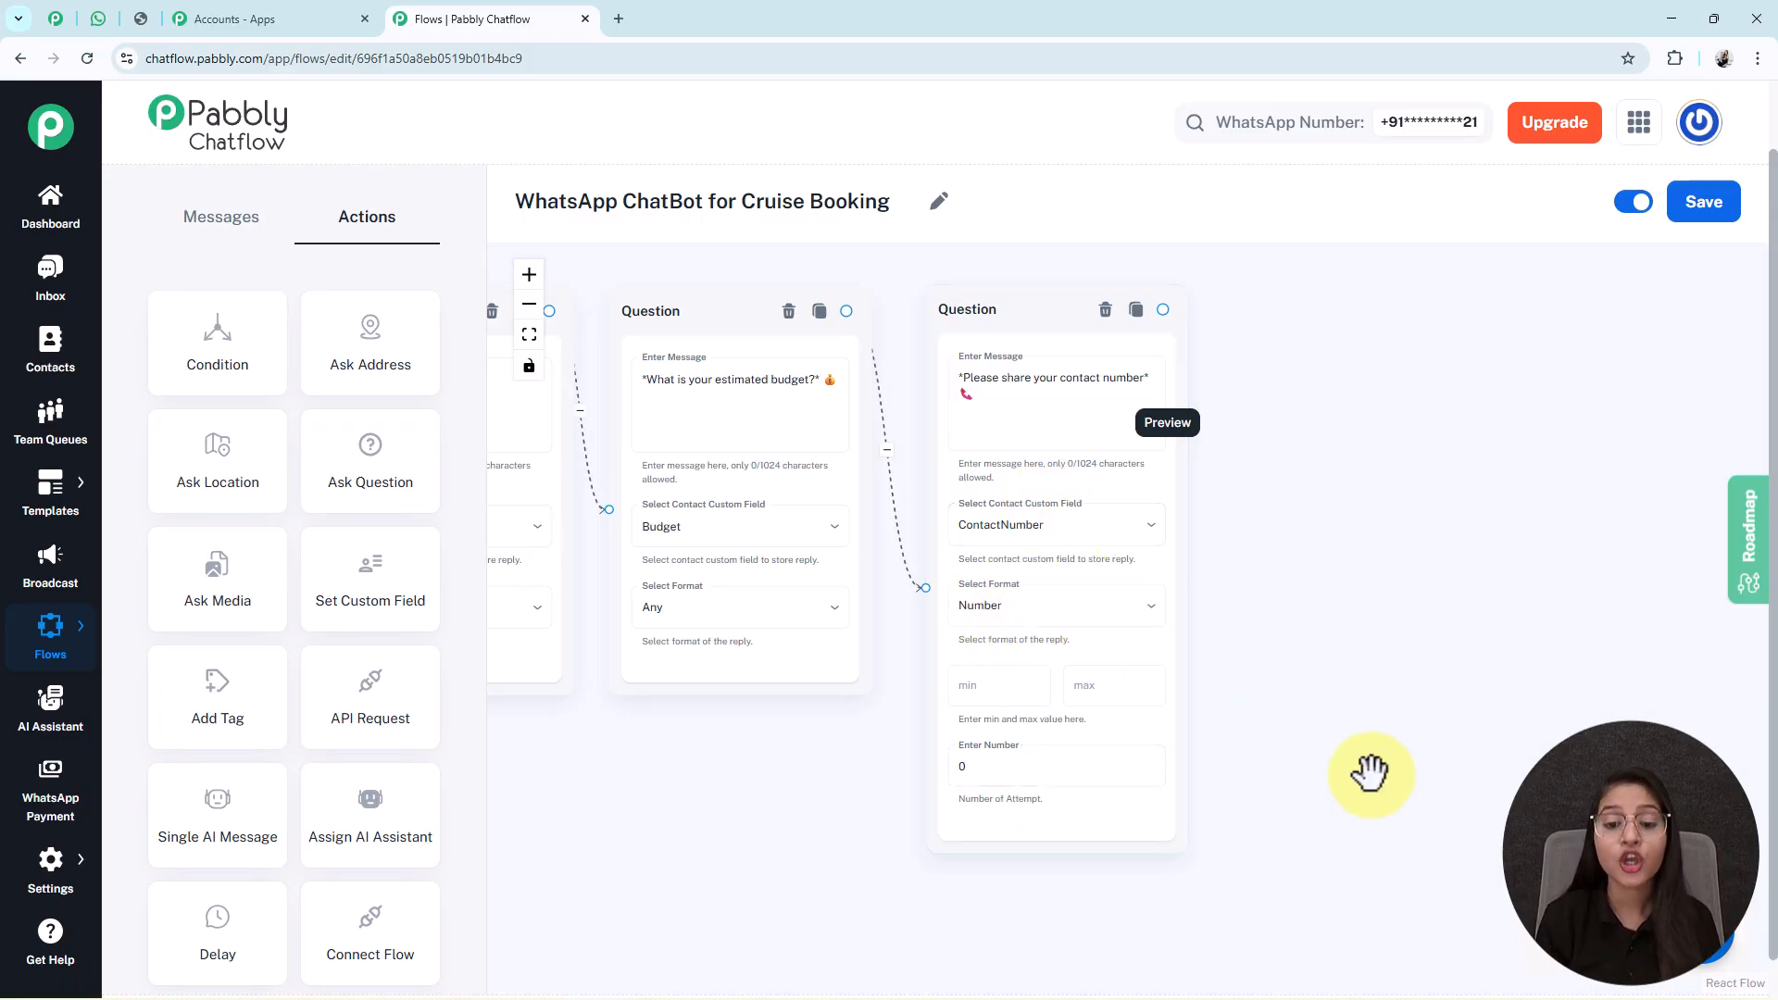
scroll(1371, 767, down, 2)
scroll(962, 584, up, 2)
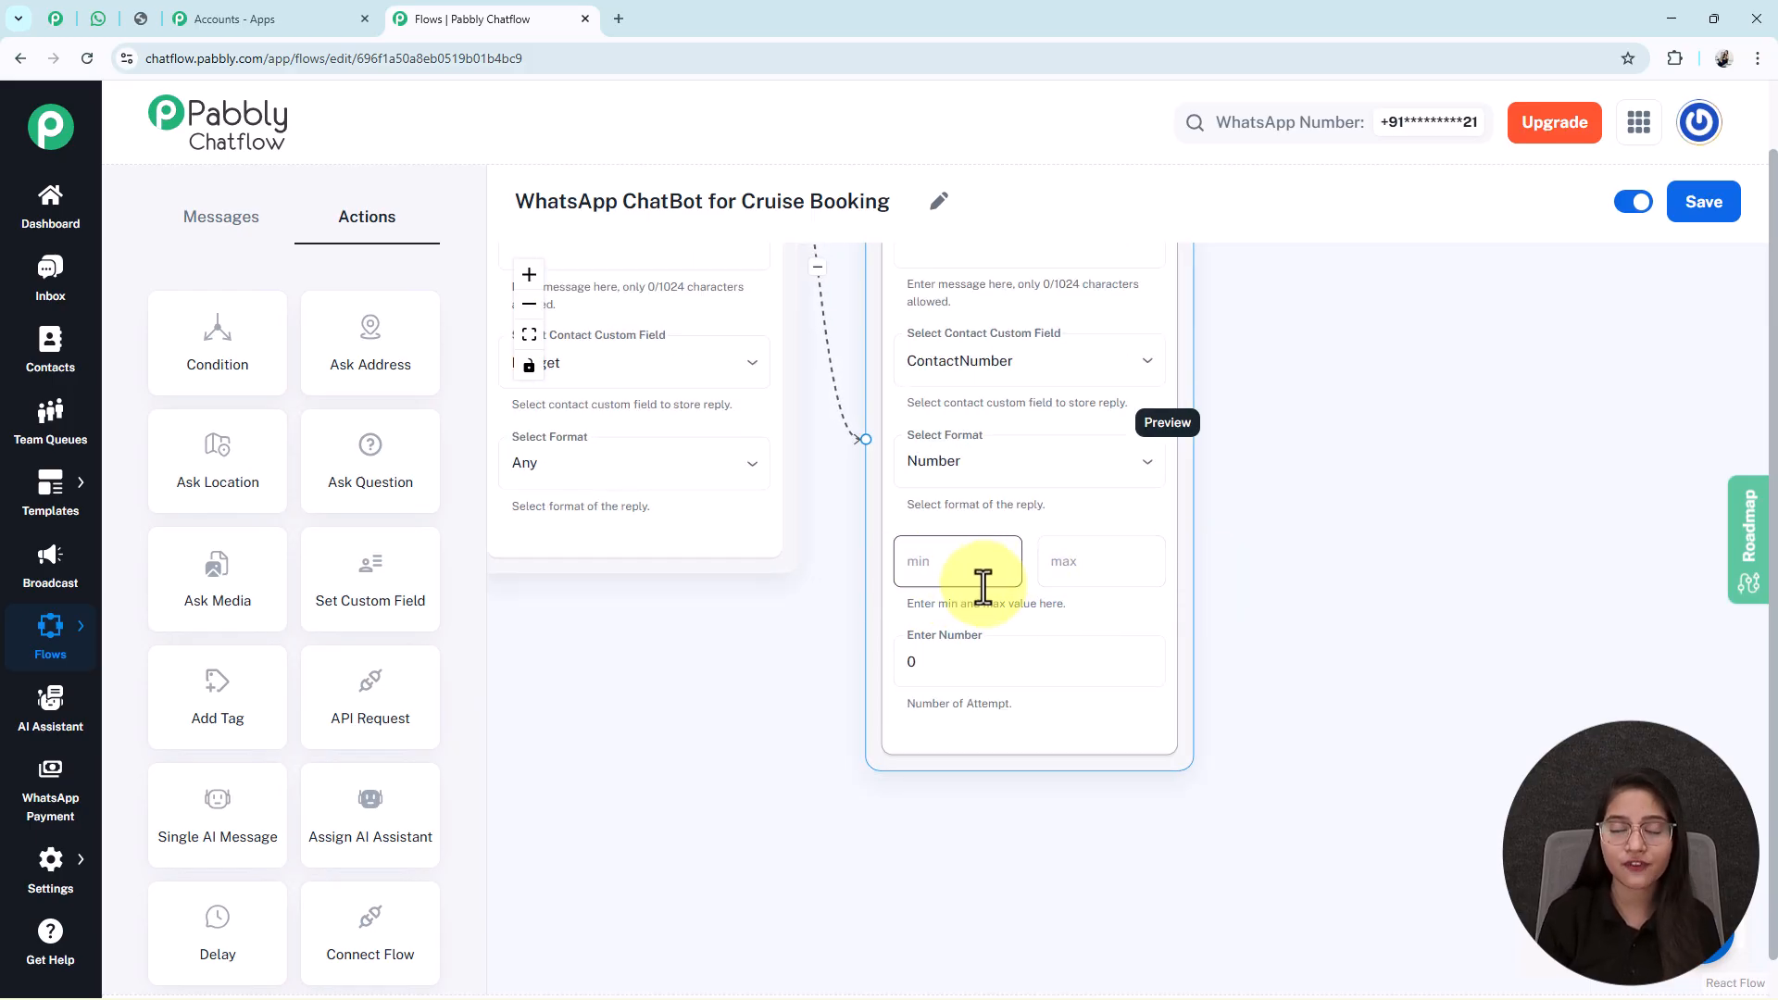
scroll(984, 587, down, 3)
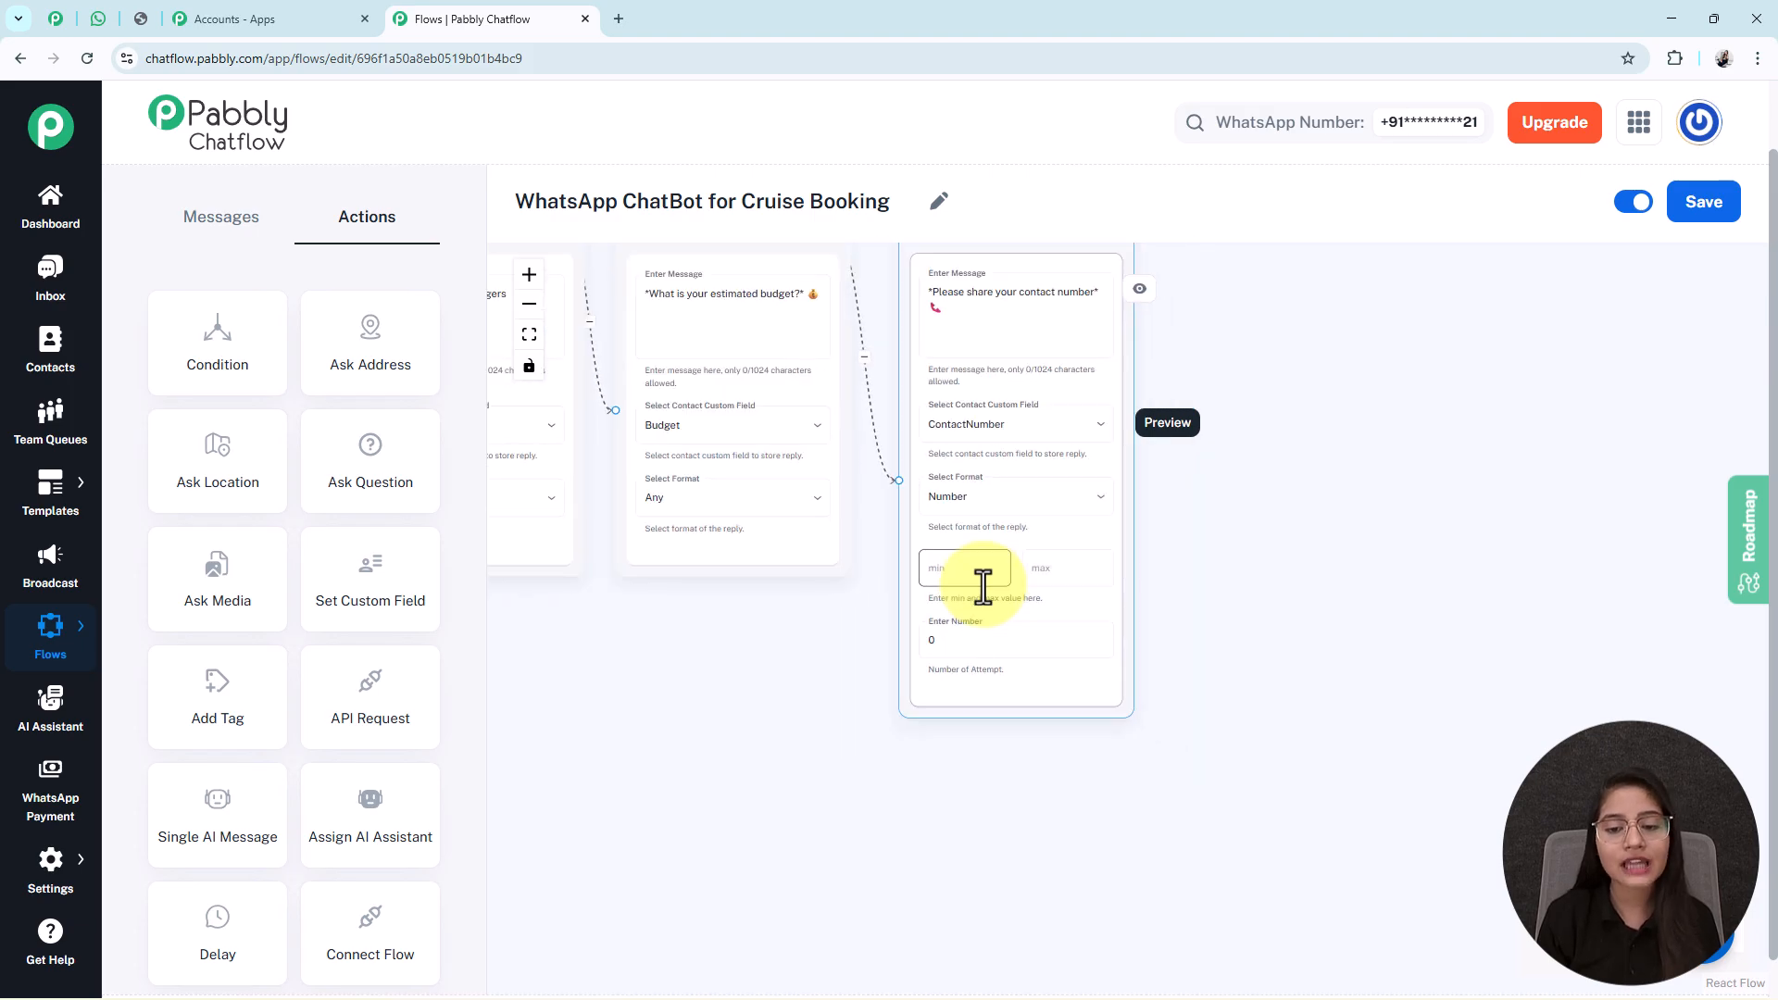
scroll(1397, 593, down, 1)
drag(1452, 529, 1636, 572)
scroll(1621, 576, down, 2)
drag(781, 721, 1152, 700)
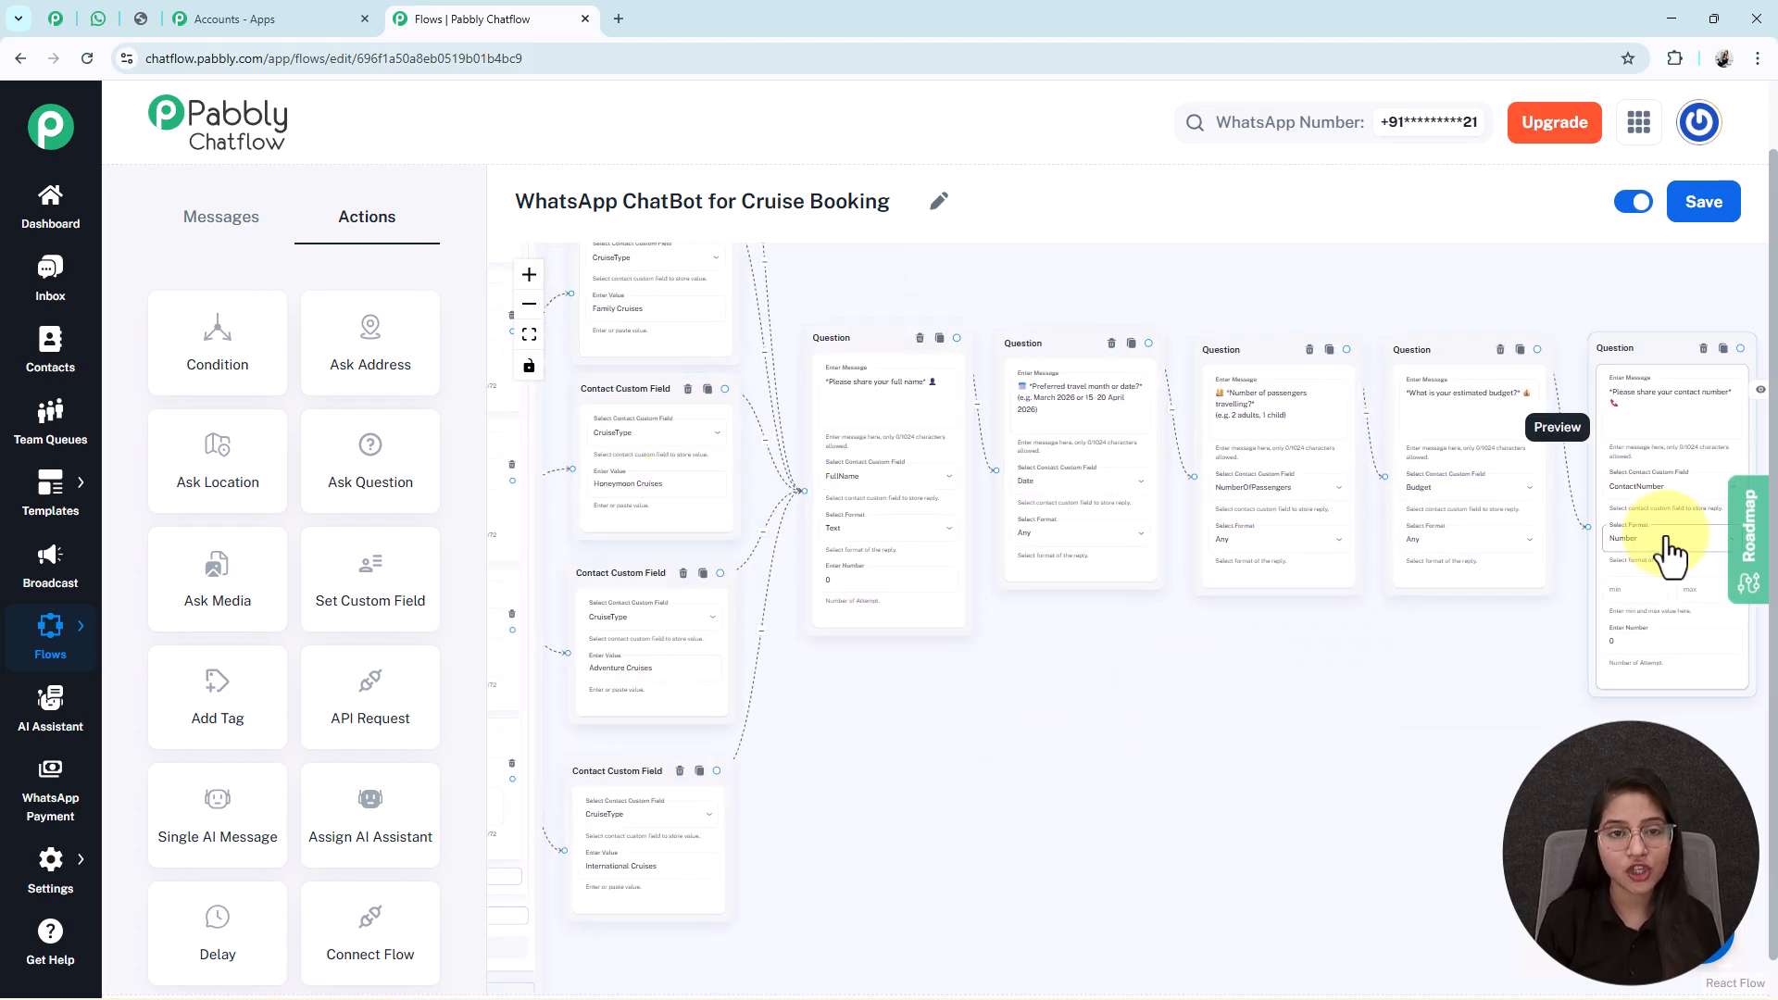
drag(1200, 769, 1031, 787)
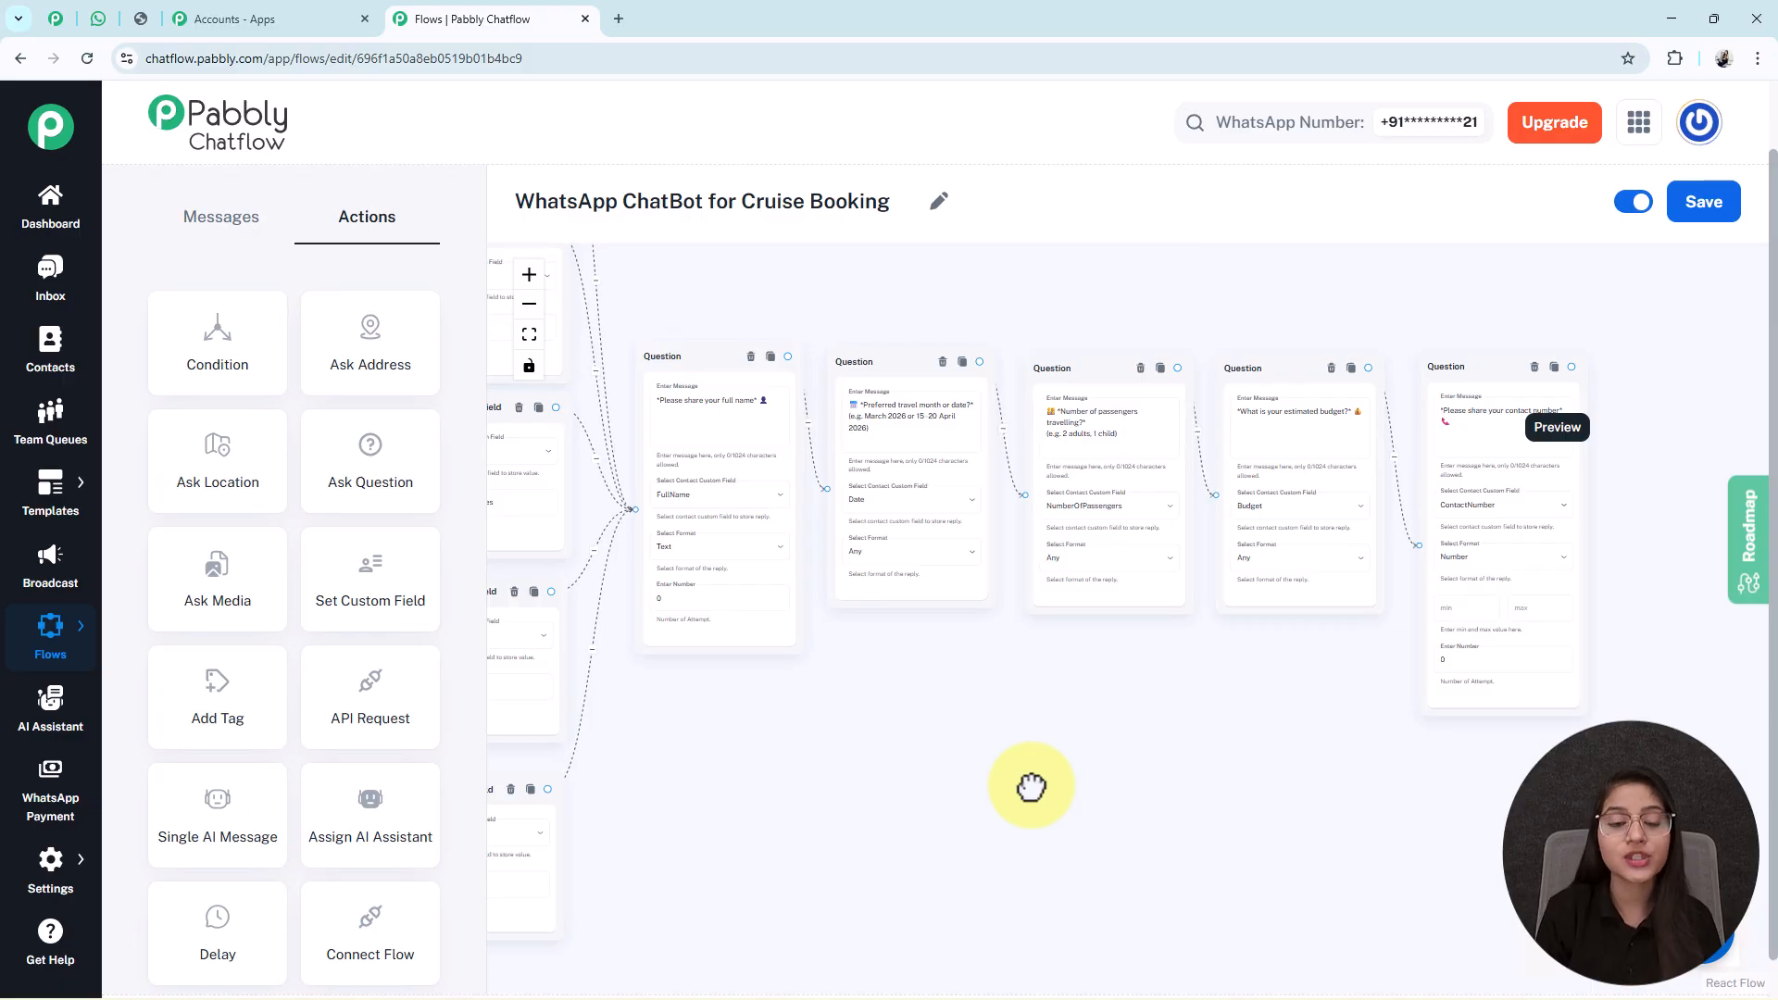
drag(797, 769, 1169, 776)
drag(1367, 769, 652, 815)
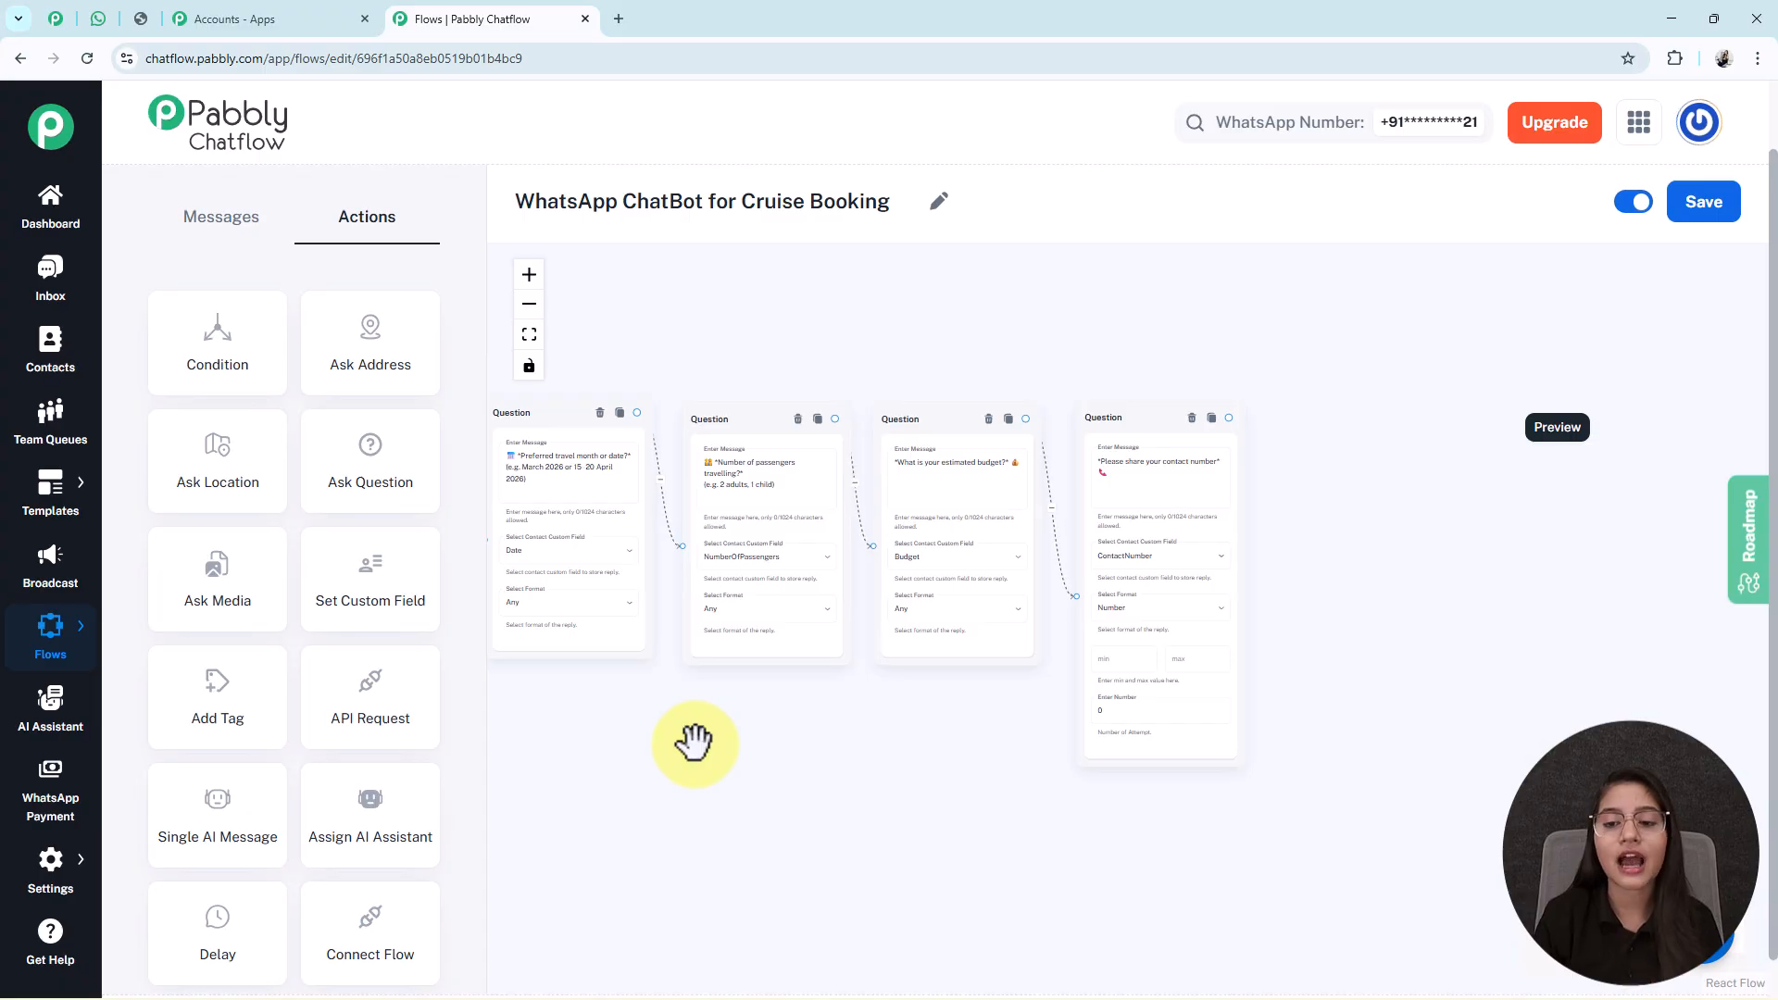
drag(1230, 418, 1317, 556)
click(1352, 577)
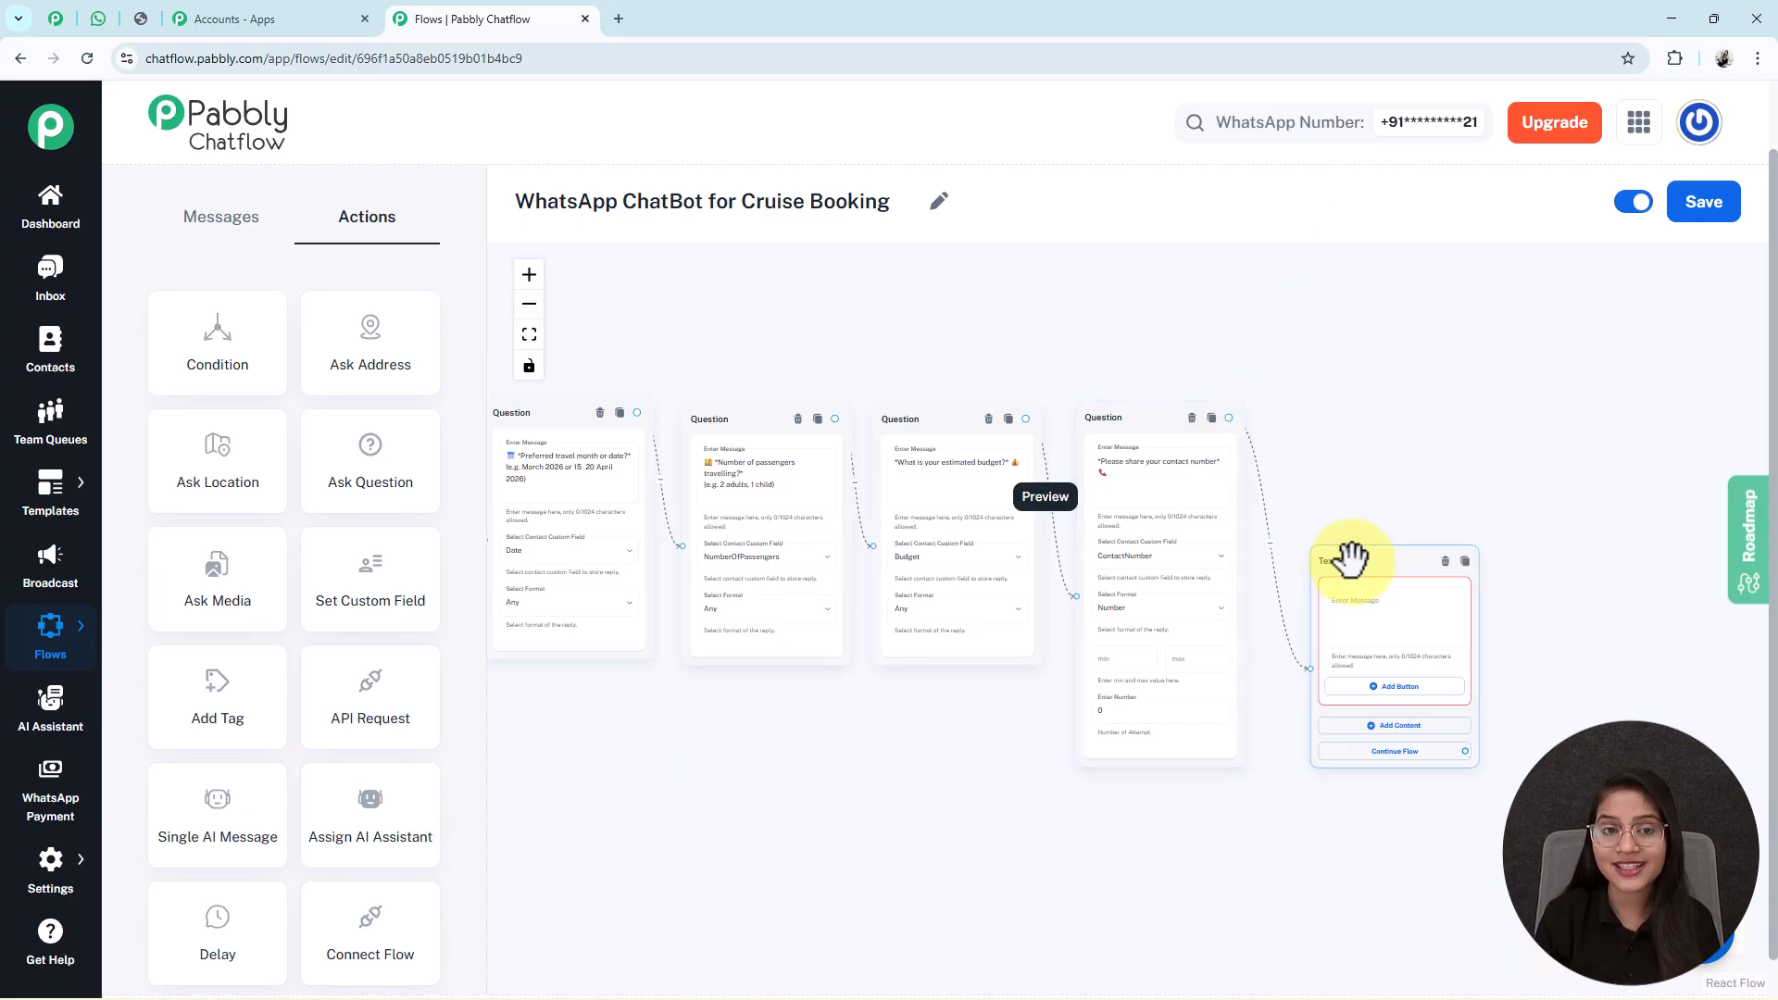
click(224, 223)
drag(1622, 534, 1417, 483)
drag(1164, 439, 1158, 438)
scroll(1182, 504, up, 5)
click(1185, 505)
key(ctrl+v)
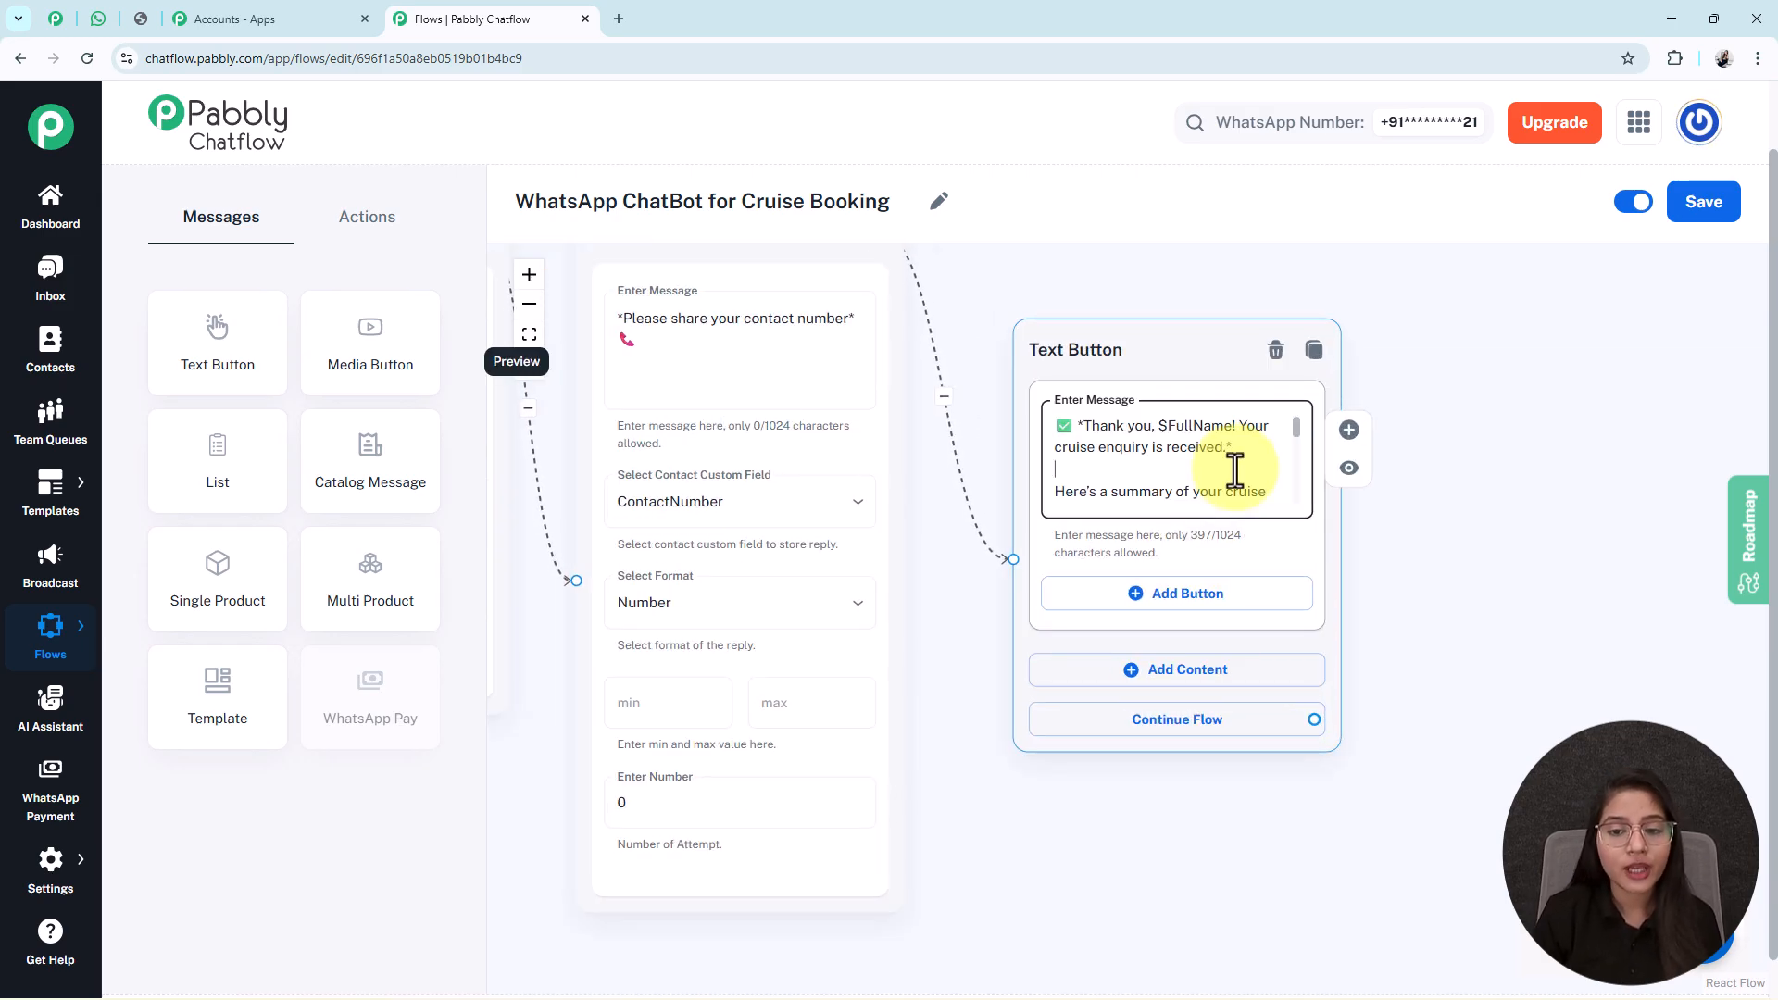
scroll(1235, 470, down, 4)
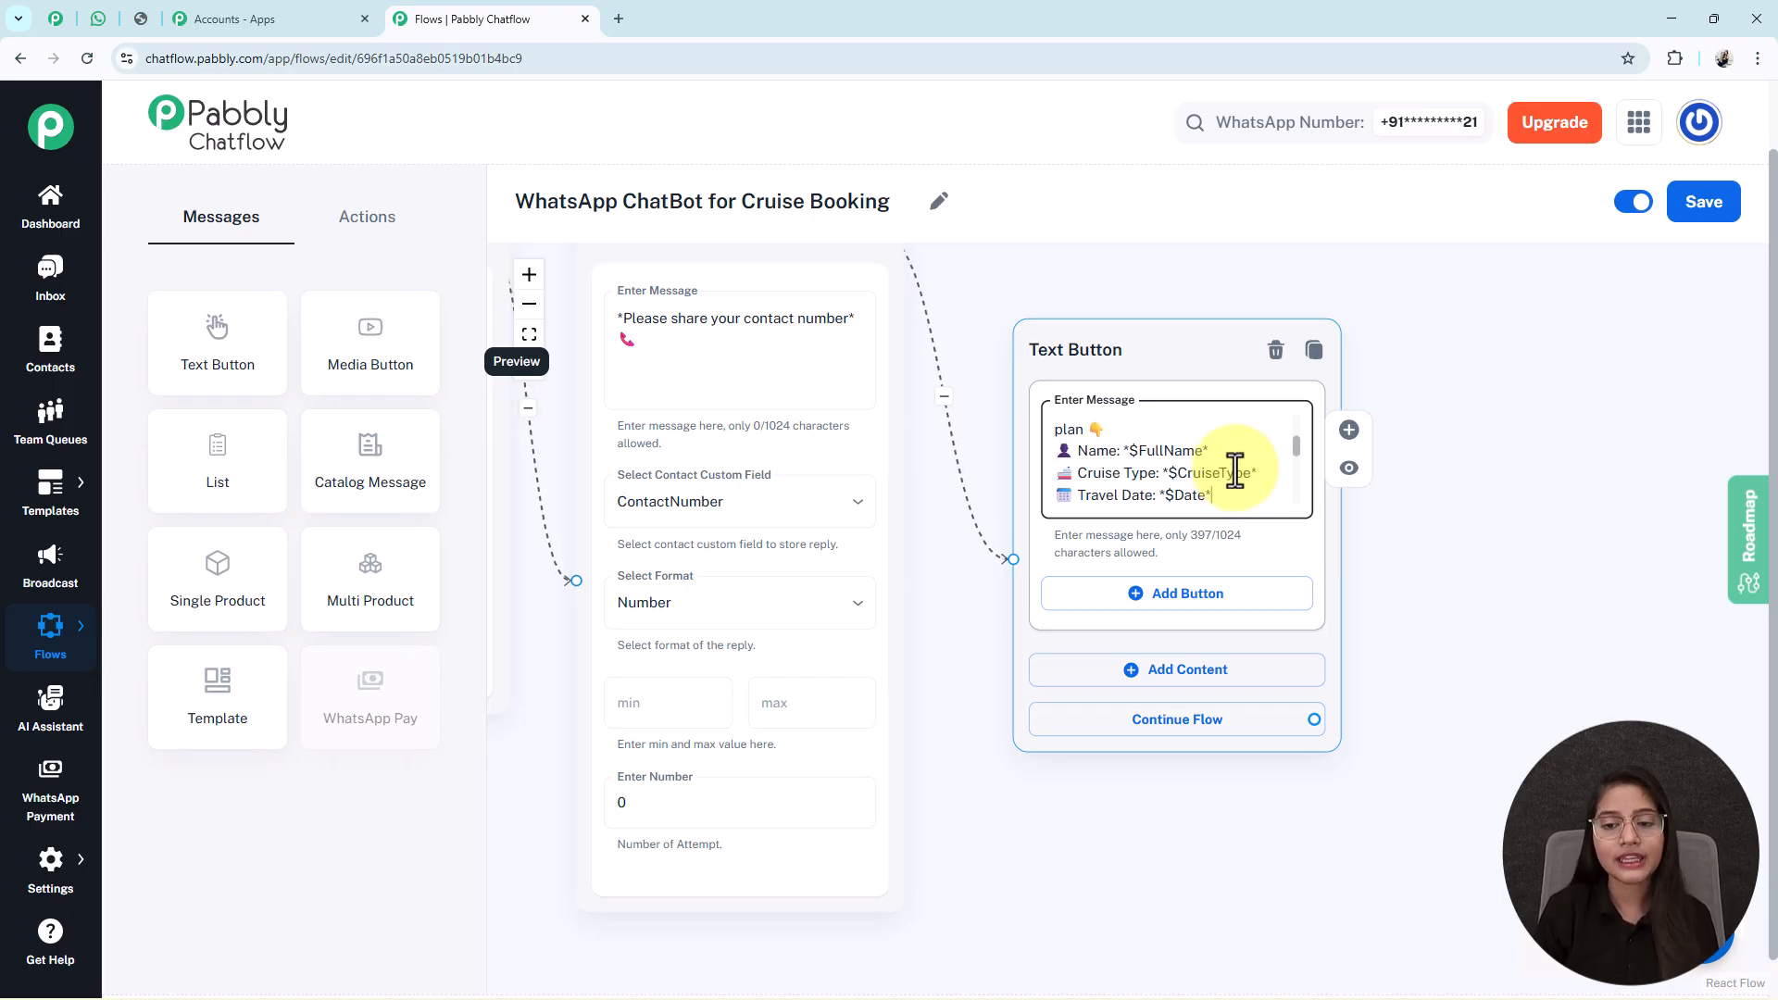
scroll(1236, 470, down, 1)
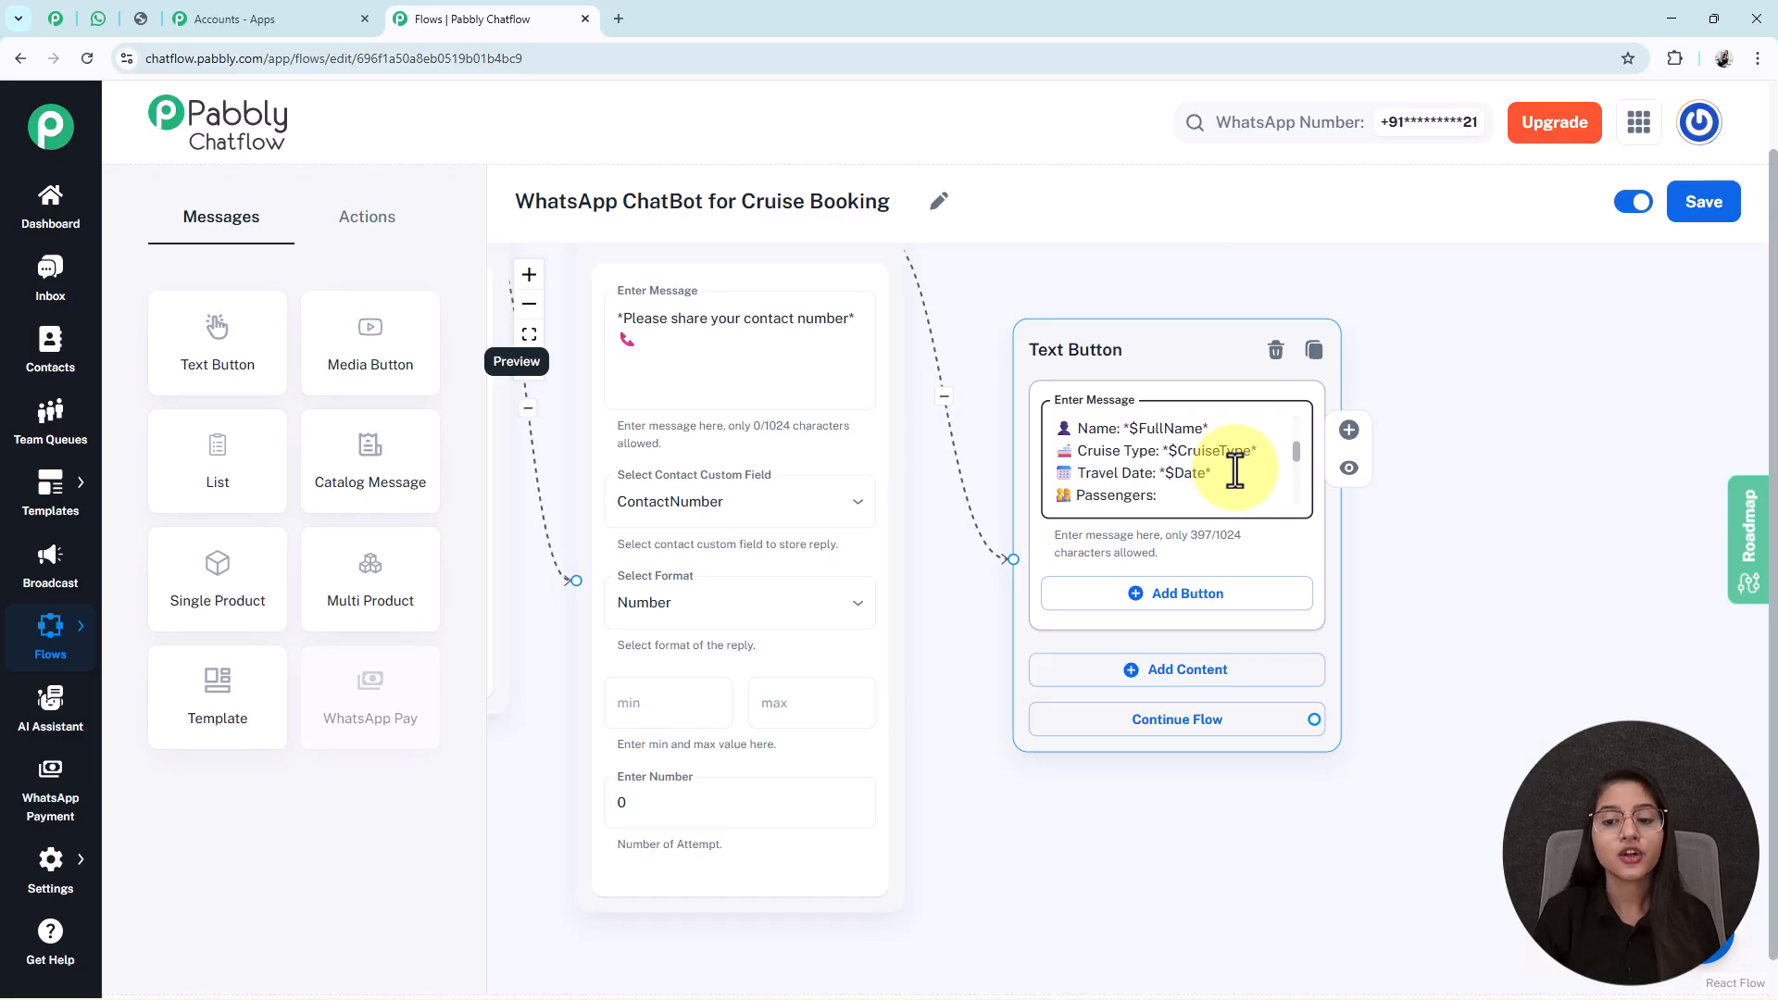
scroll(1236, 469, down, 1)
scroll(1236, 470, down, 2)
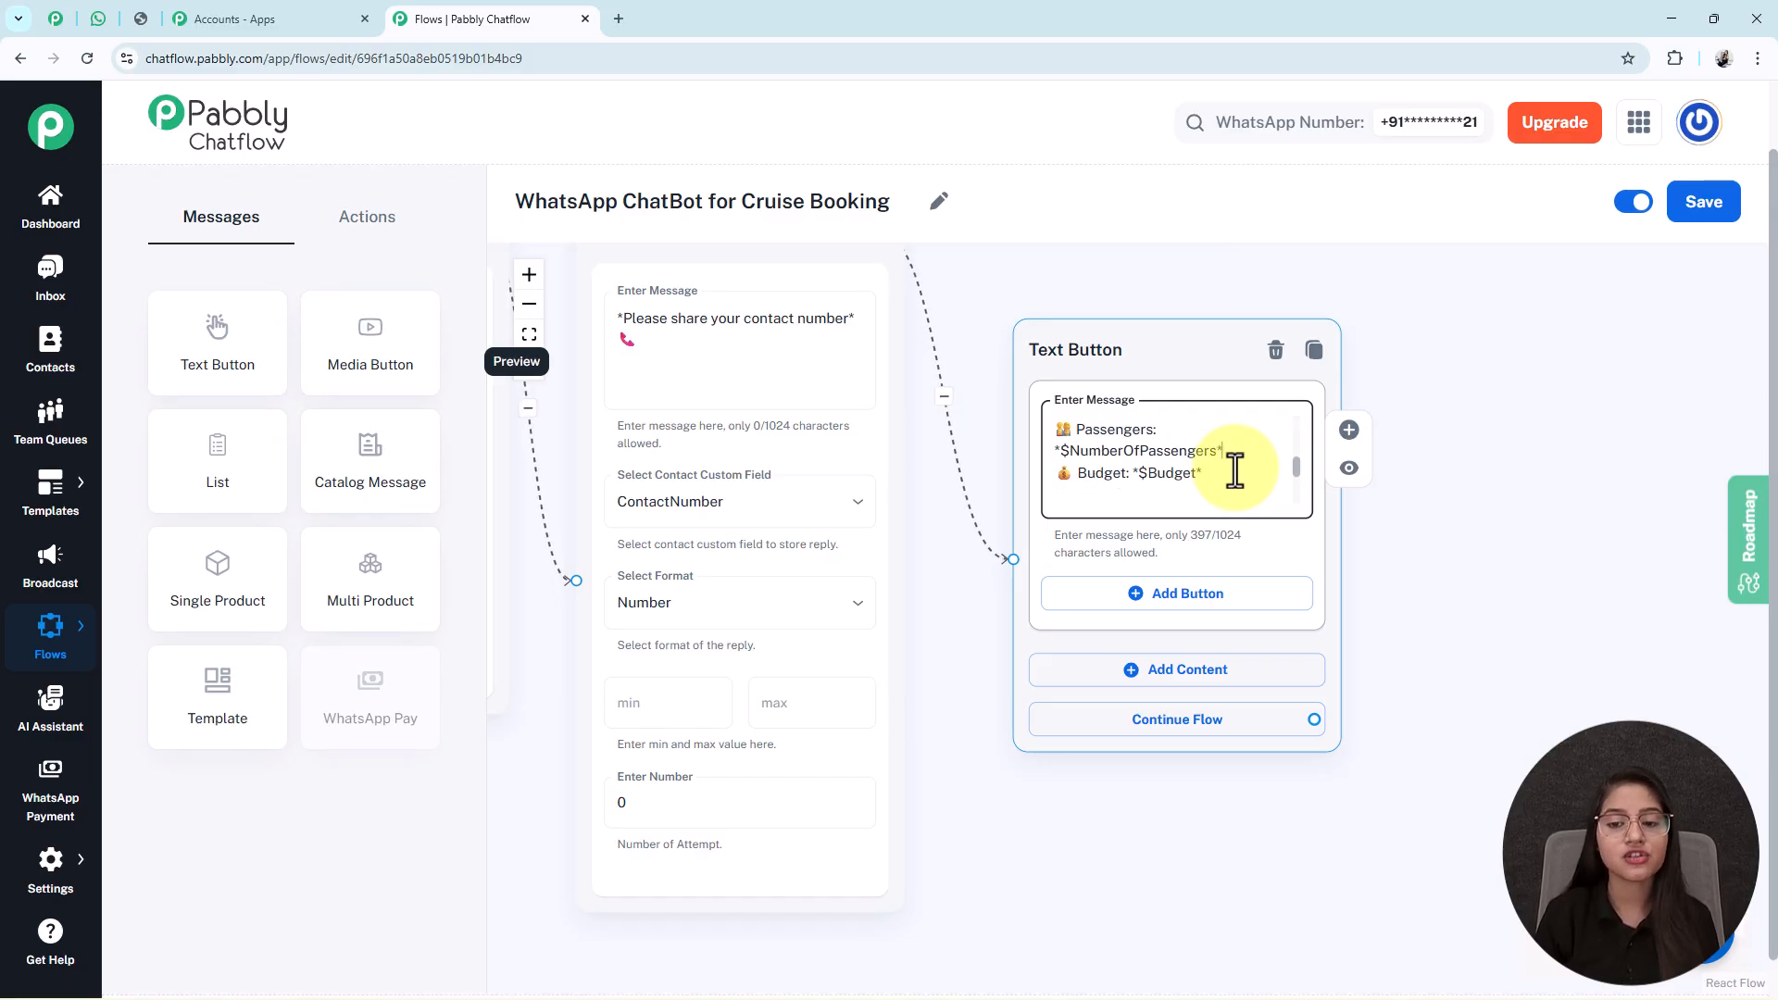
scroll(1236, 470, up, 3)
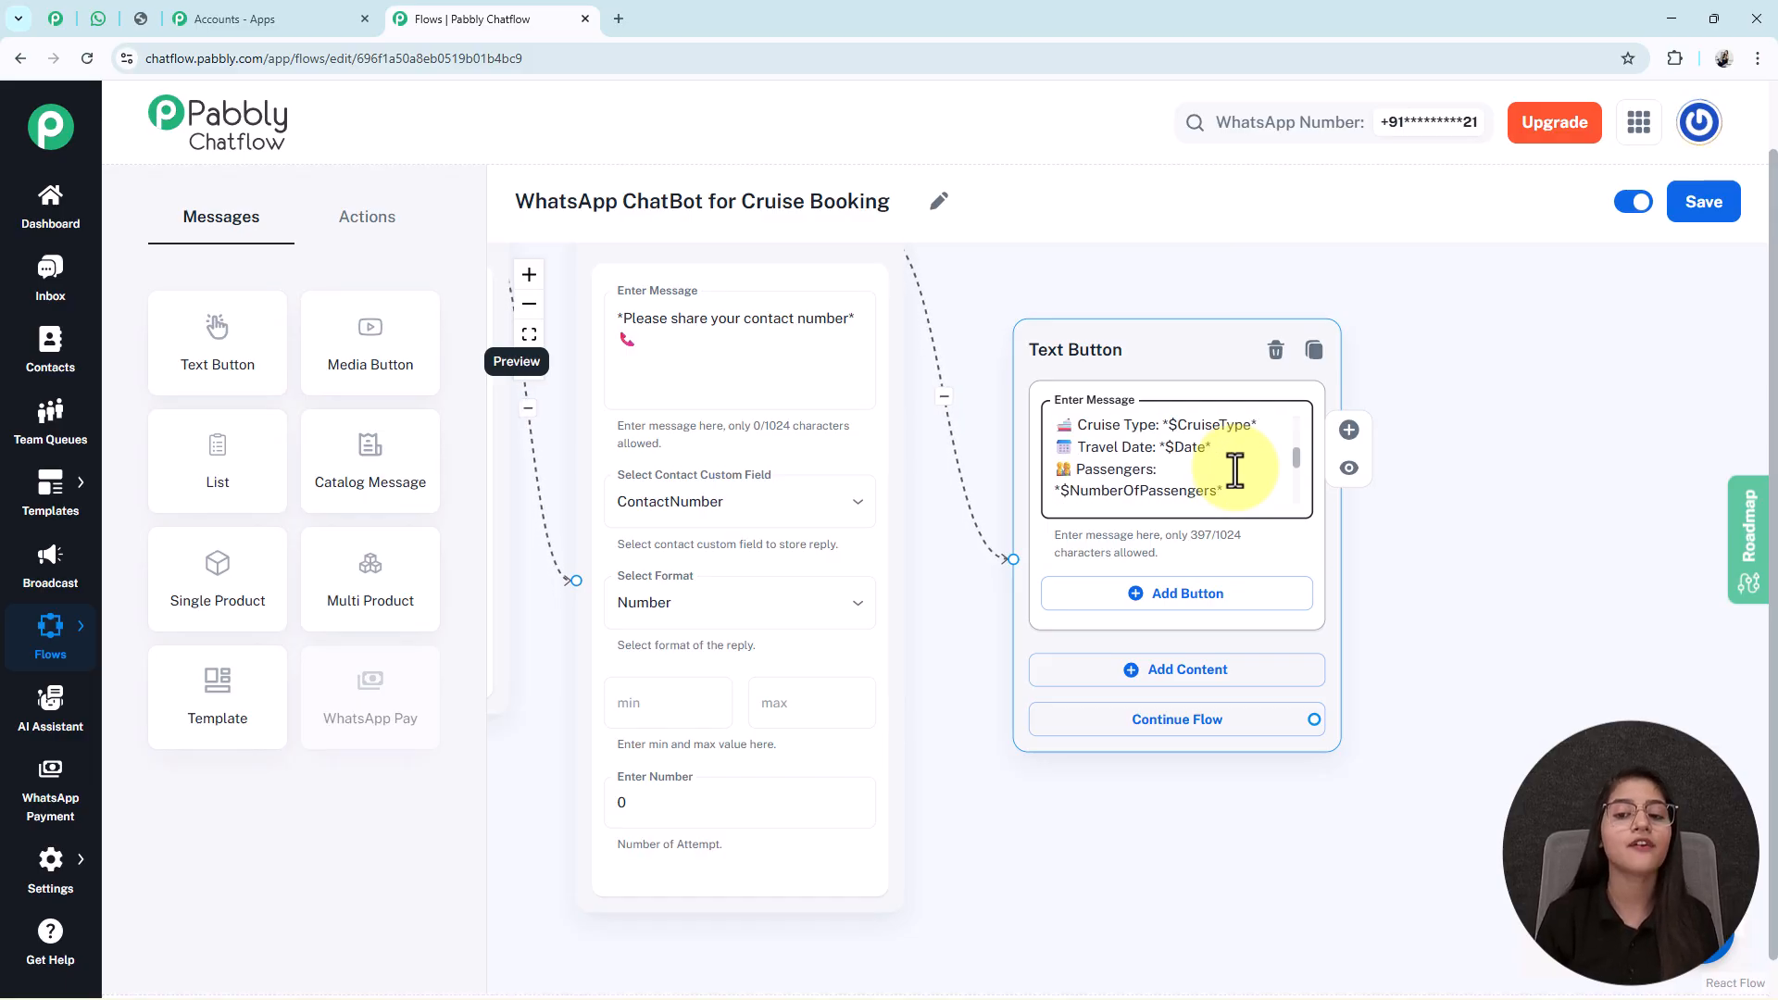
scroll(1211, 433, up, 1)
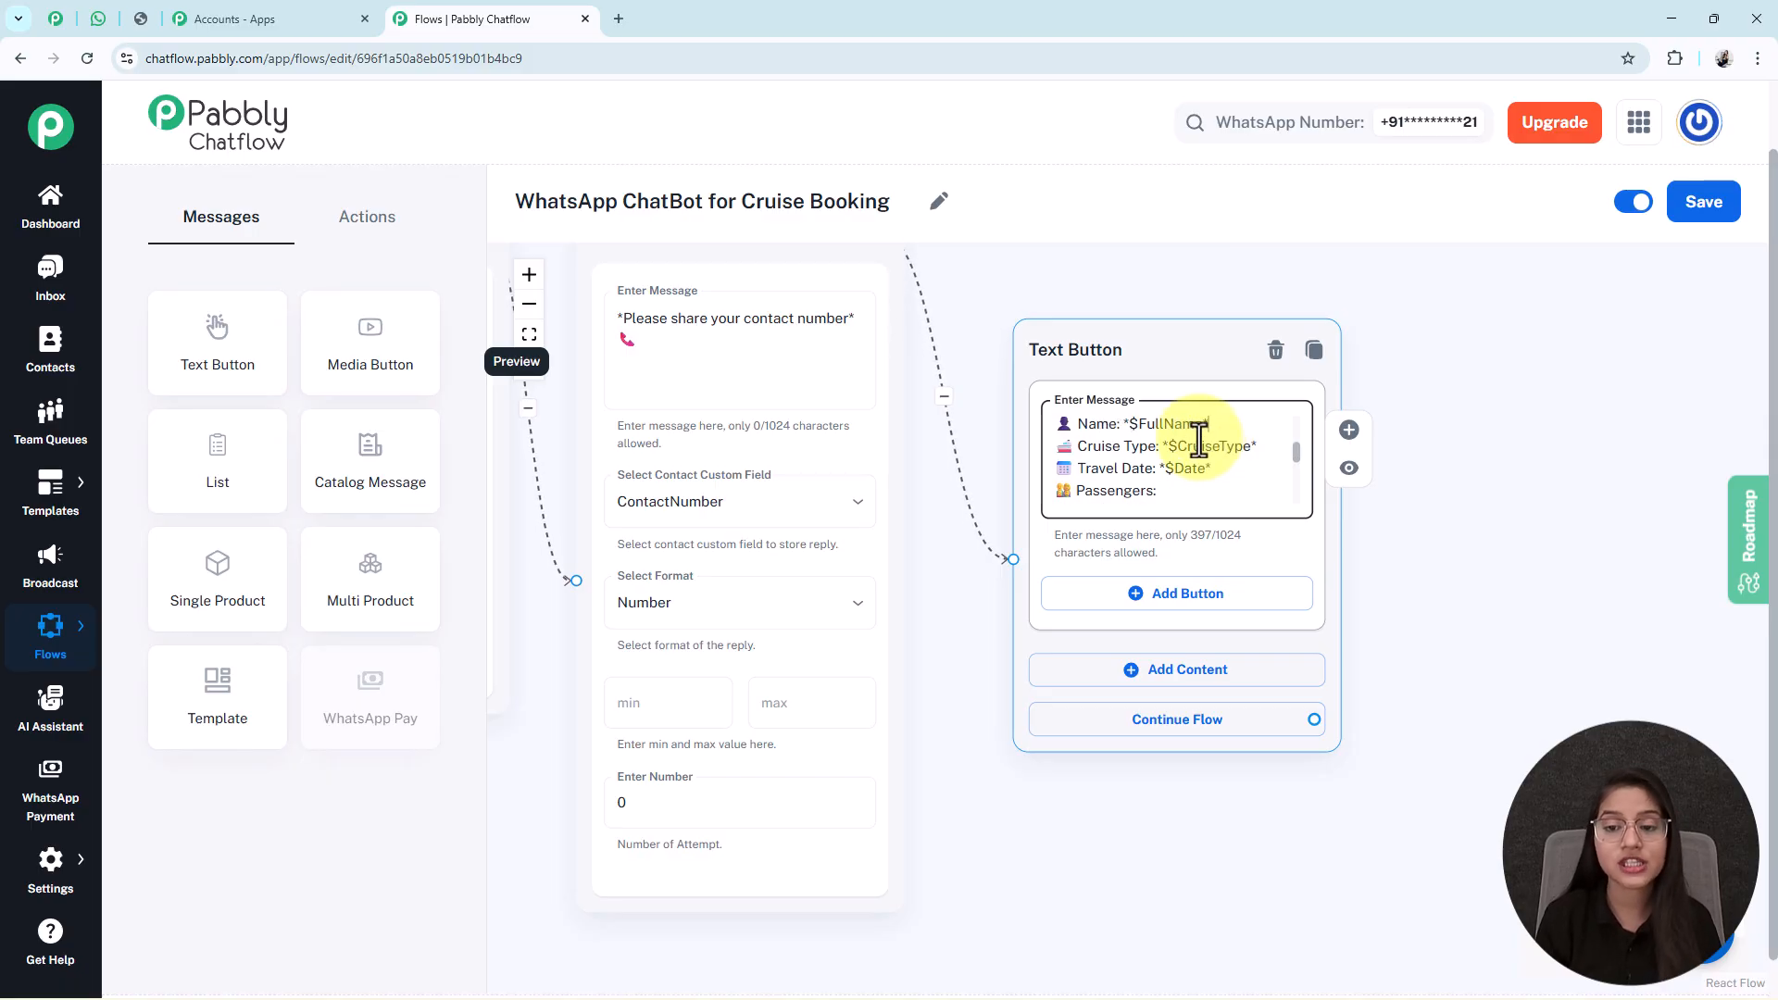
double_click(1195, 468)
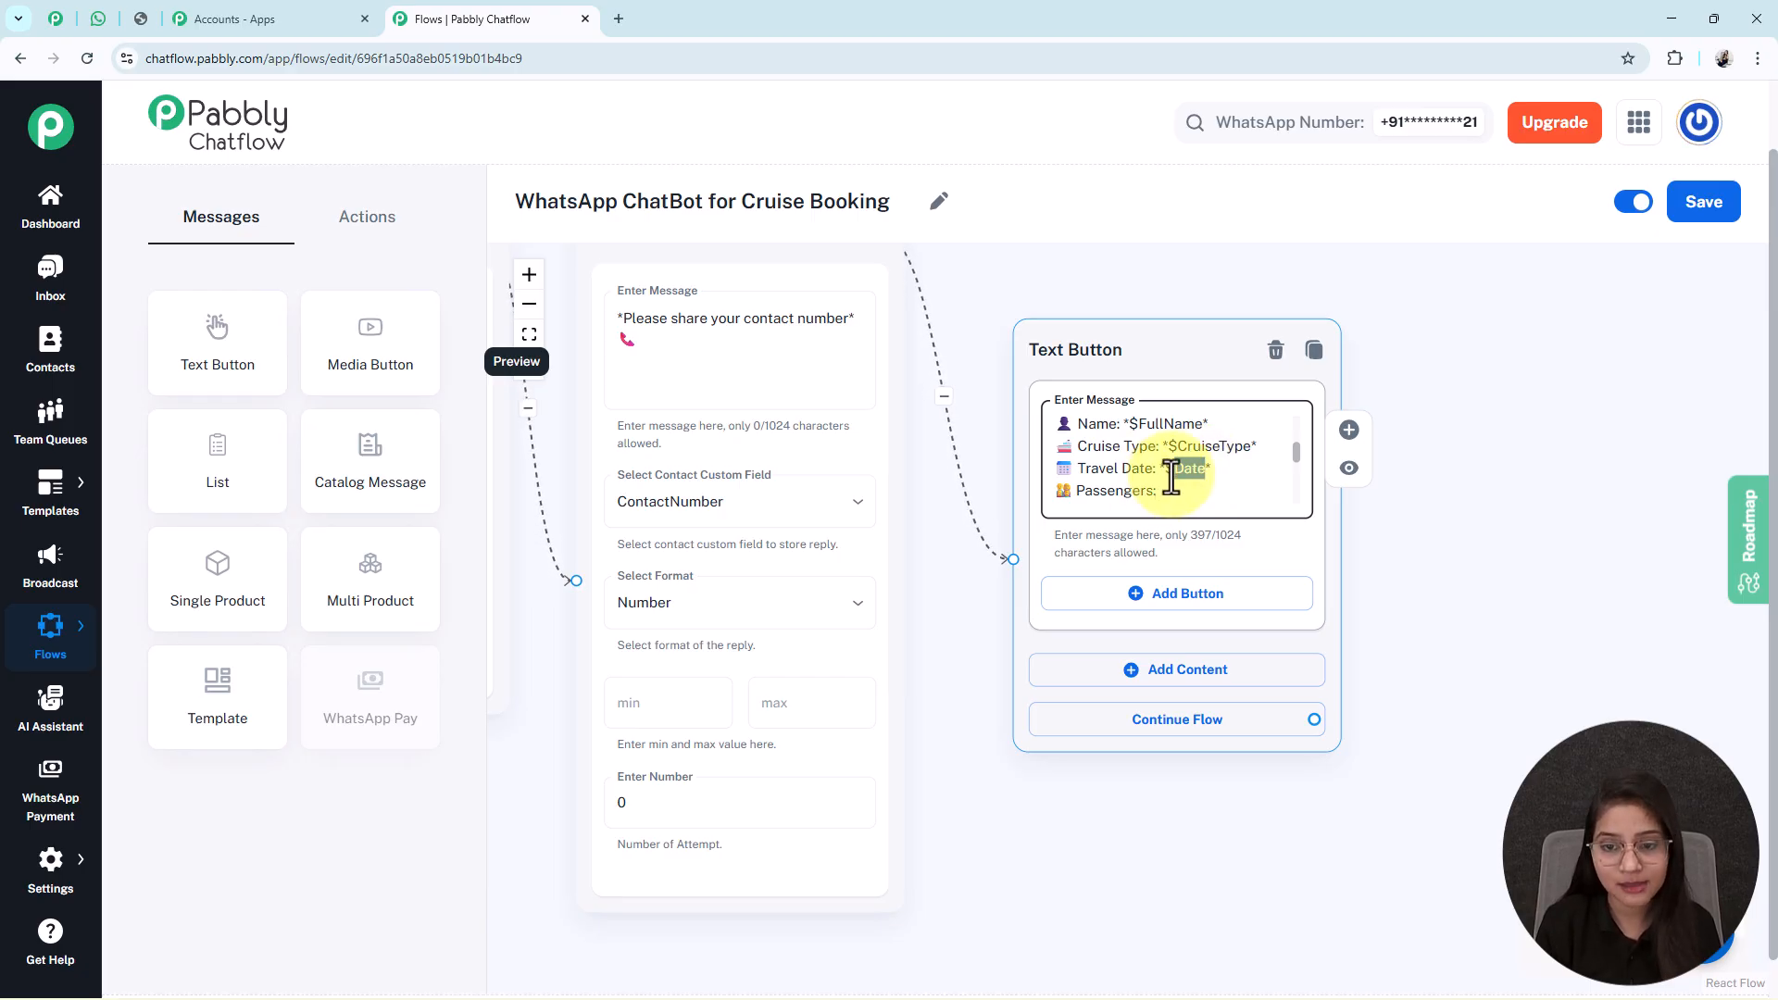
scroll(1171, 477, down, 4)
click(745, 713)
drag(759, 714, 848, 733)
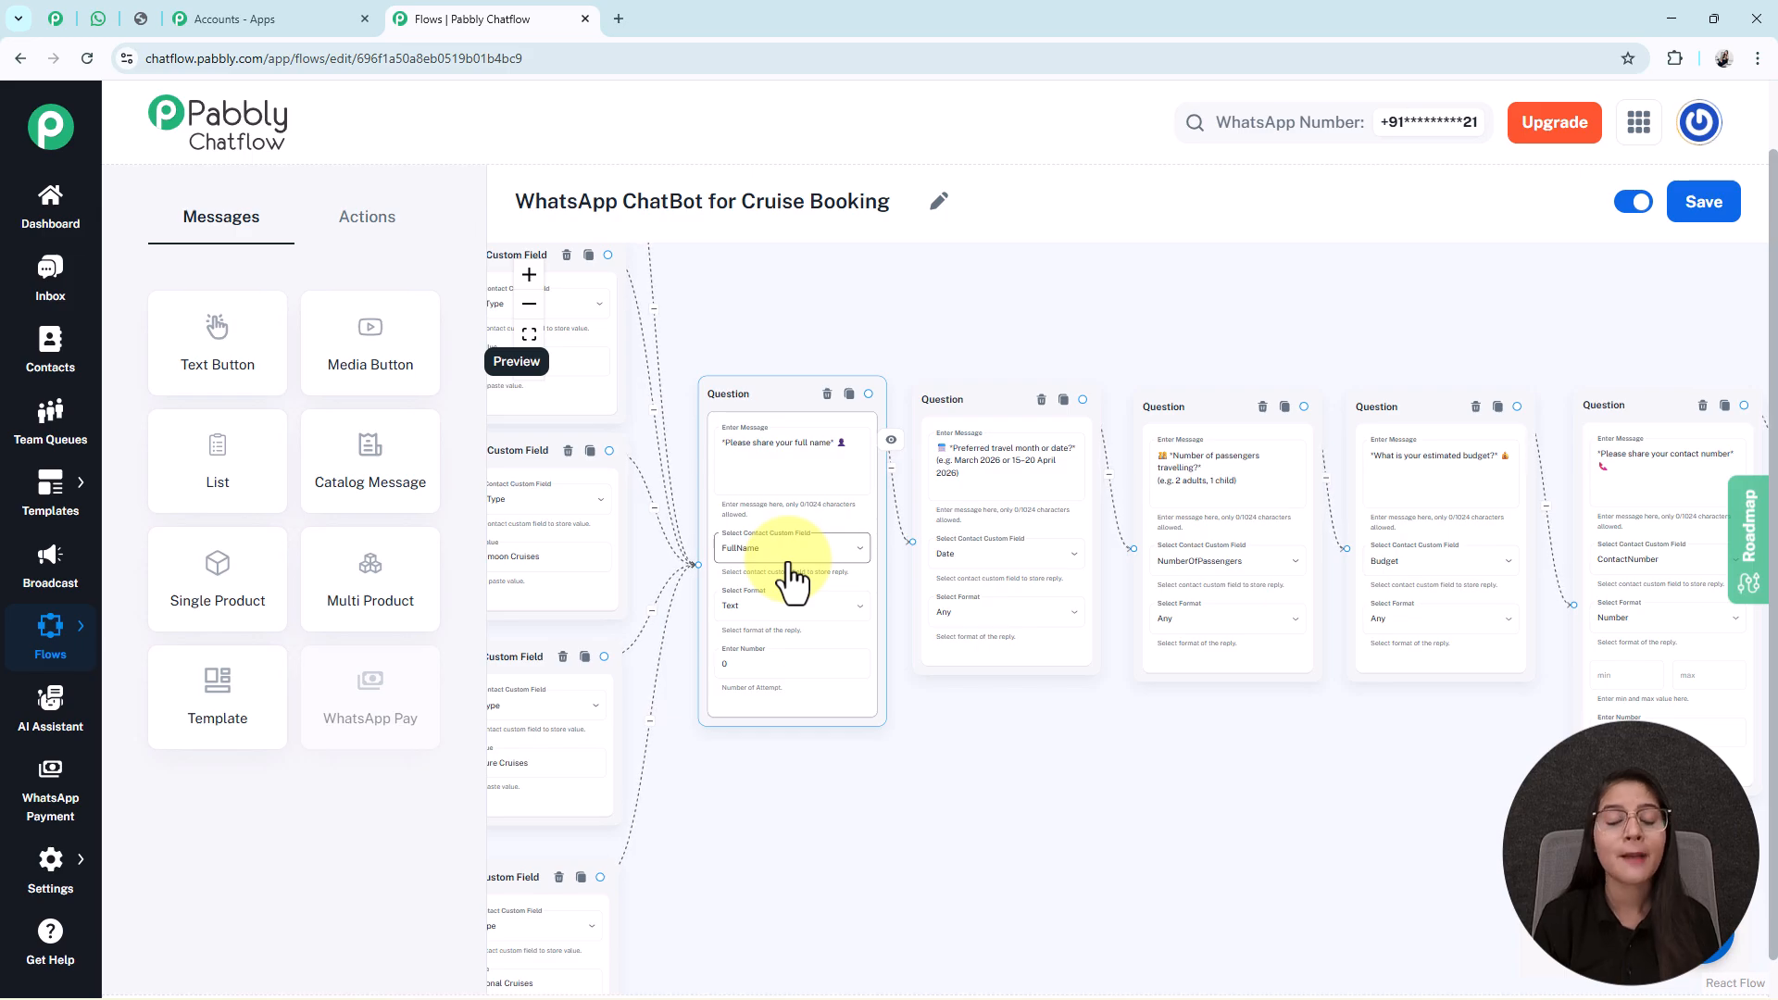
Branch a new empty Text Button reply off the welcome message's Get Pricing option.
scroll(853, 782, right, 6)
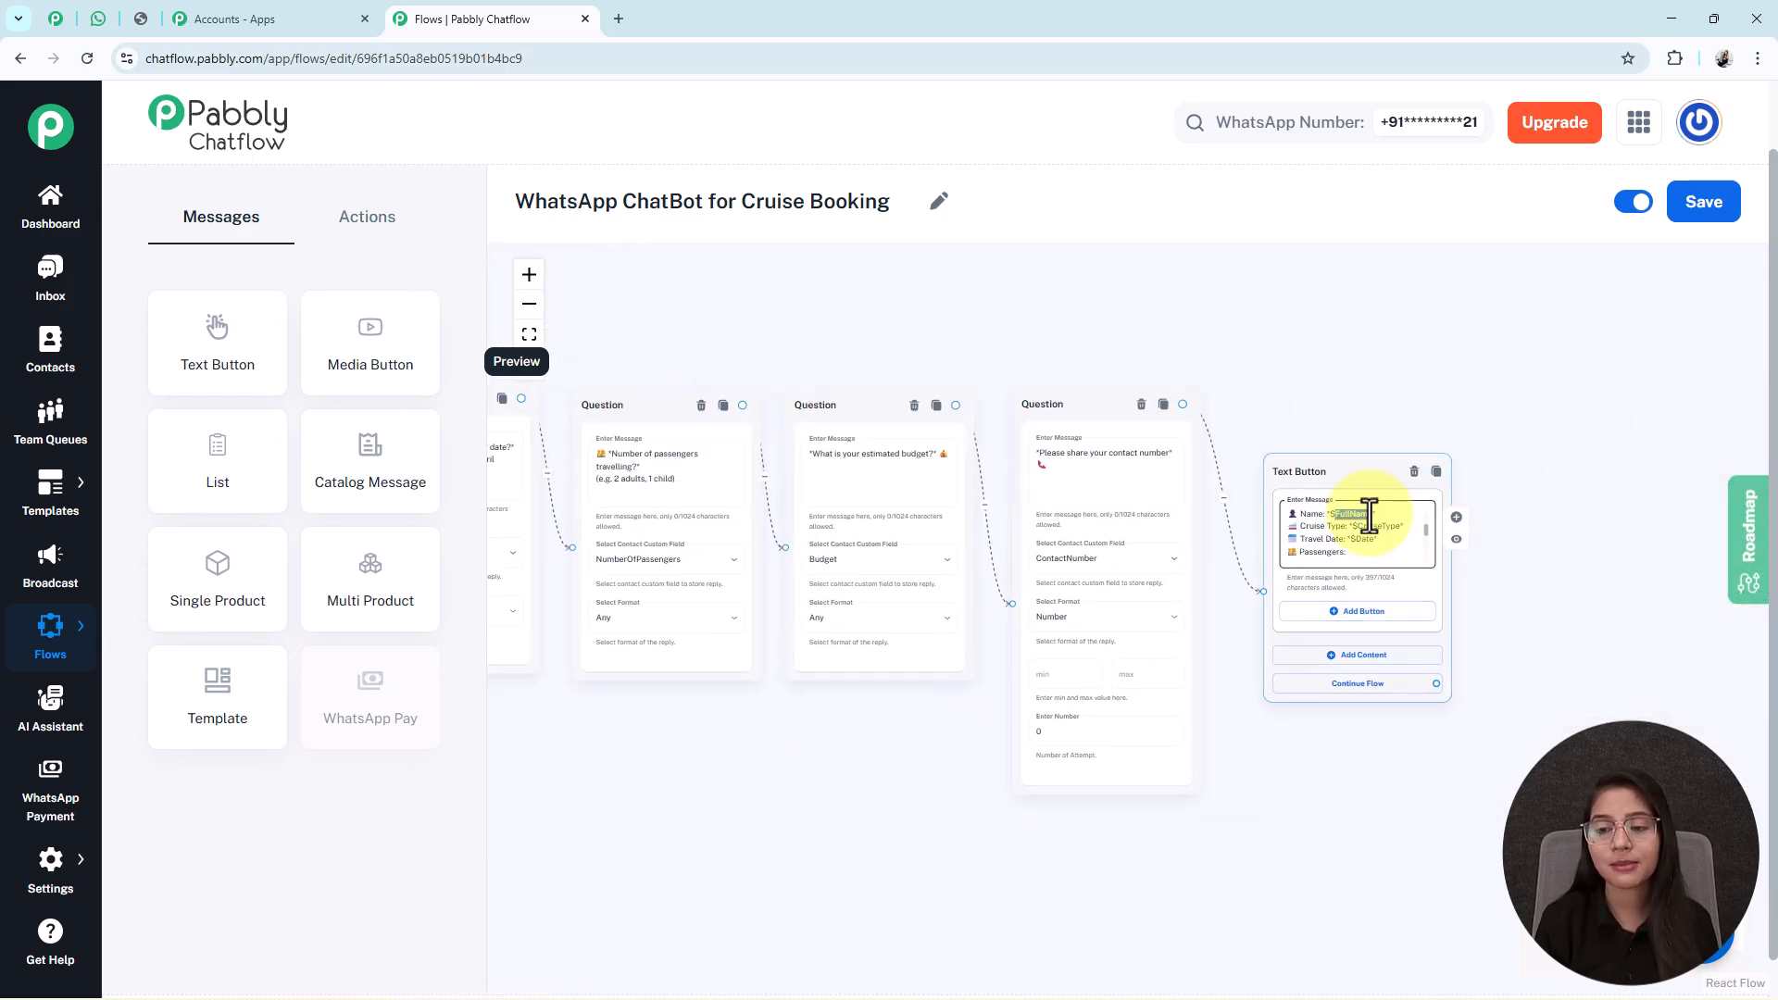
drag(892, 749, 1457, 699)
scroll(1455, 695, down, 2)
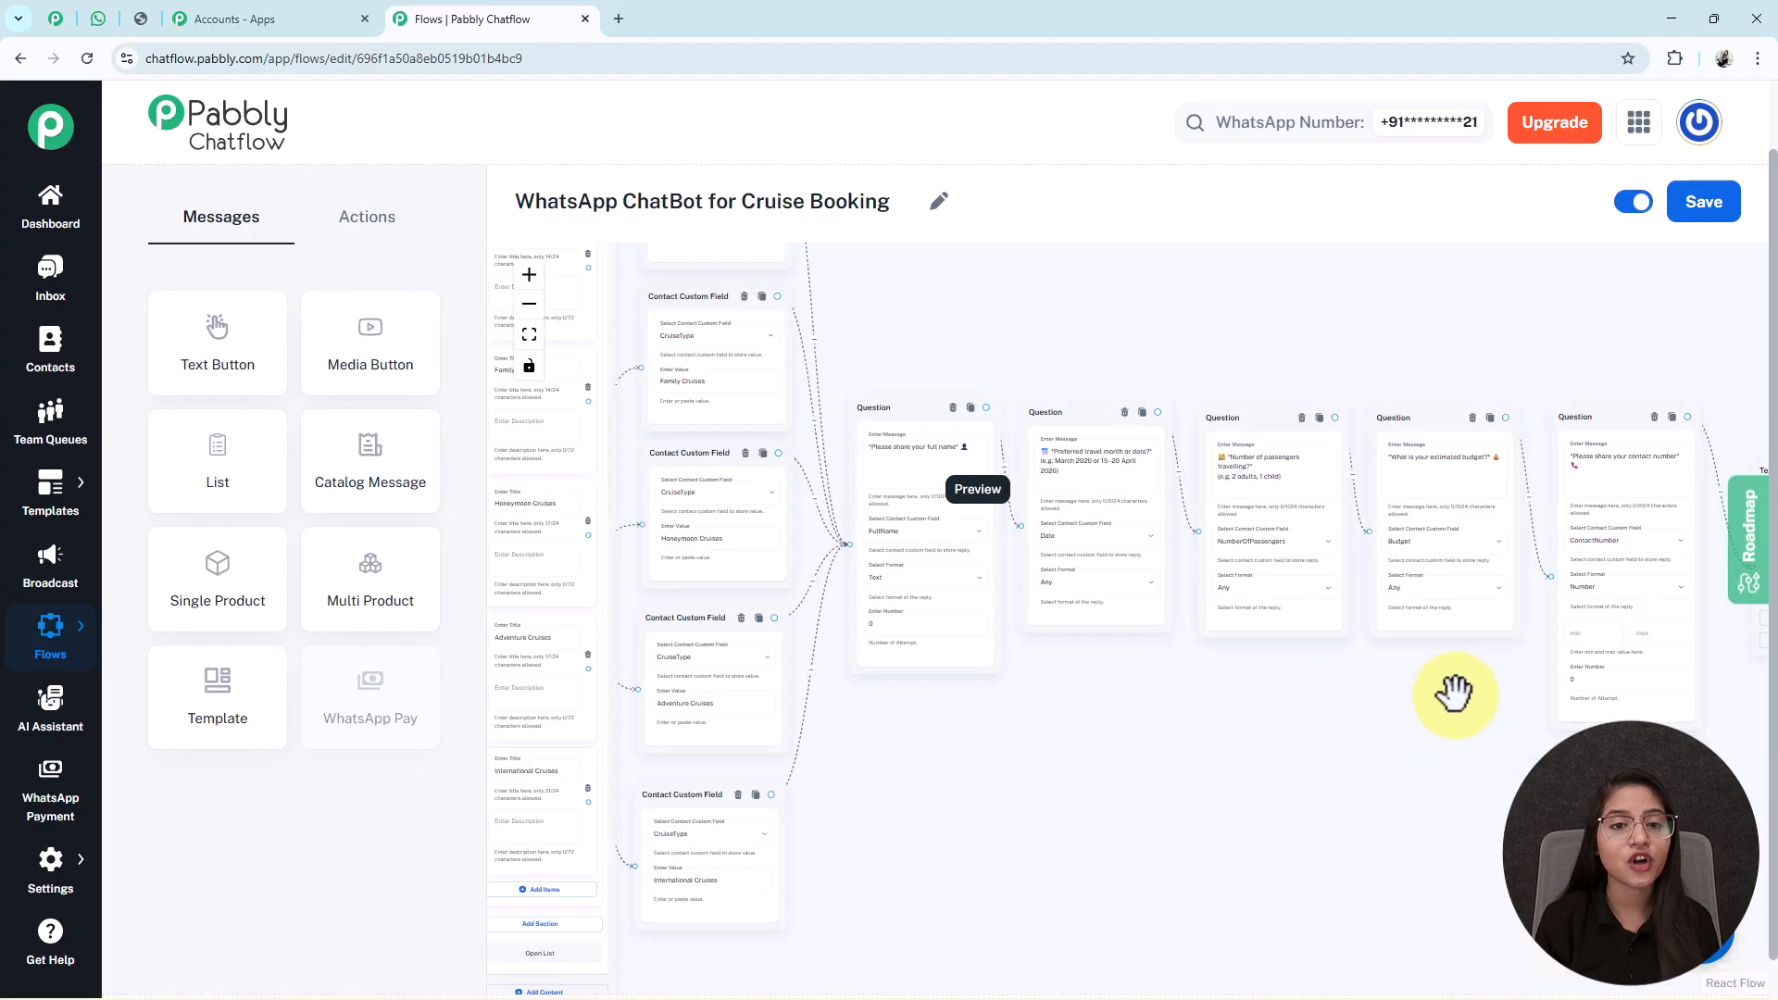
scroll(1455, 695, down, 2)
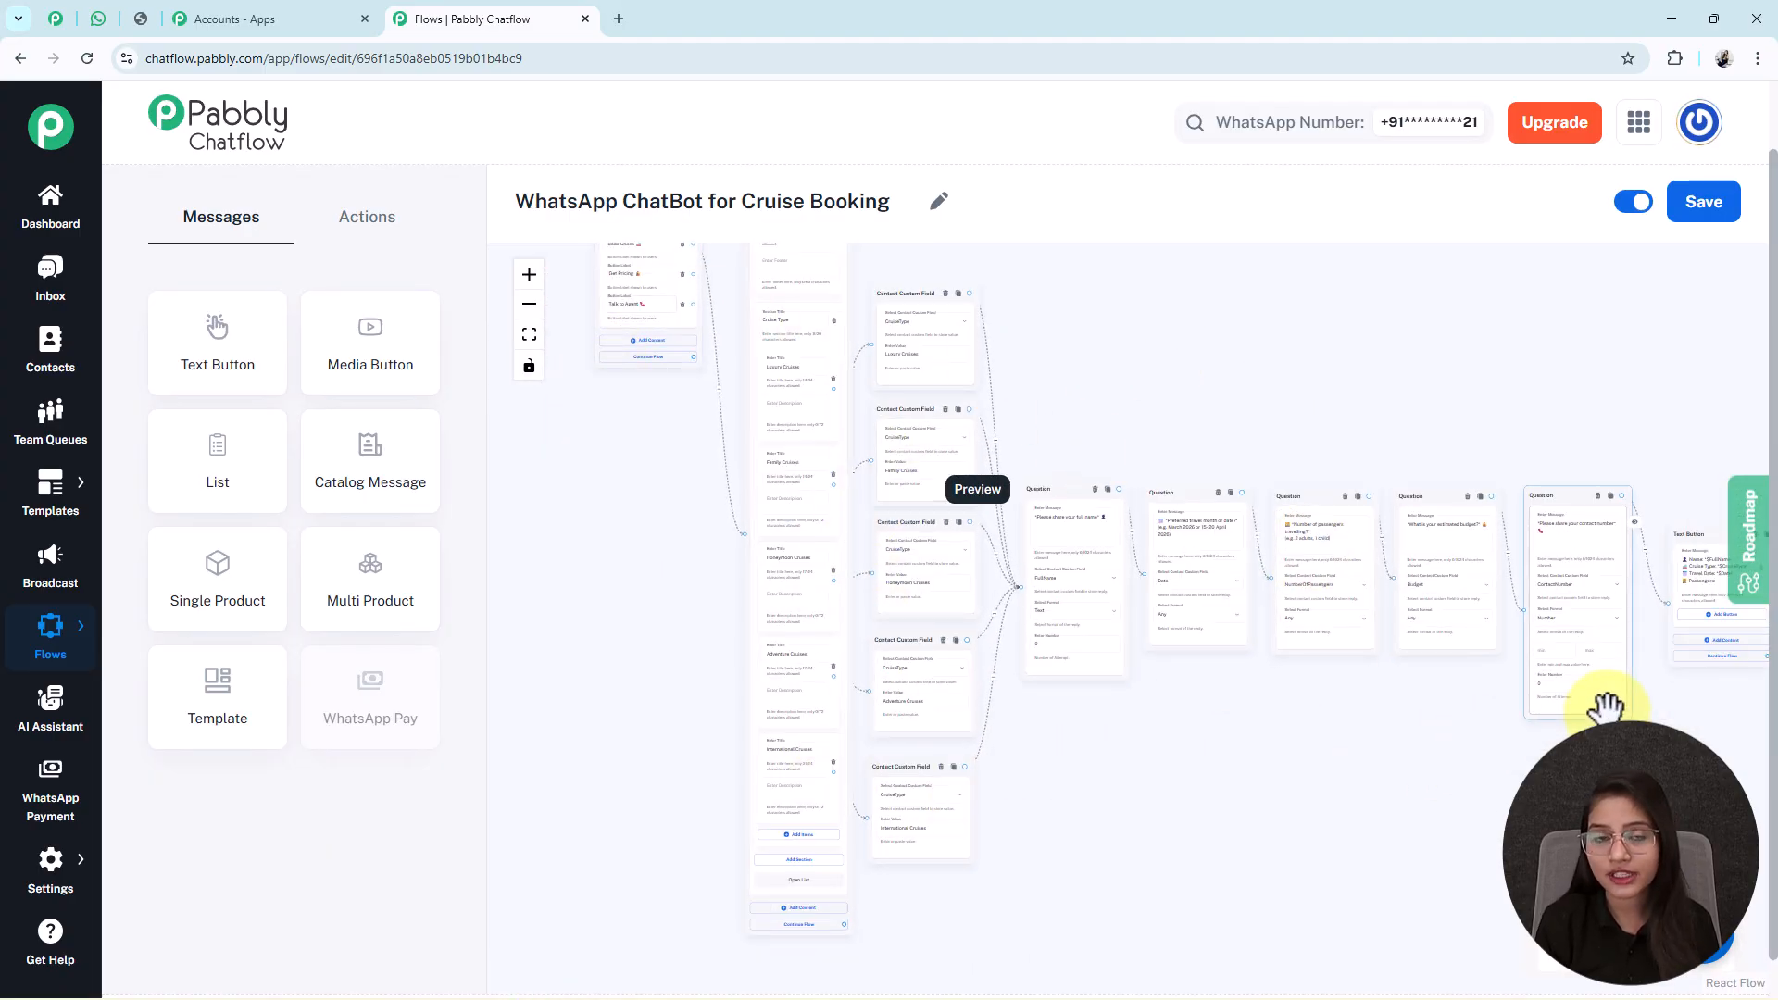
drag(1429, 762, 1362, 777)
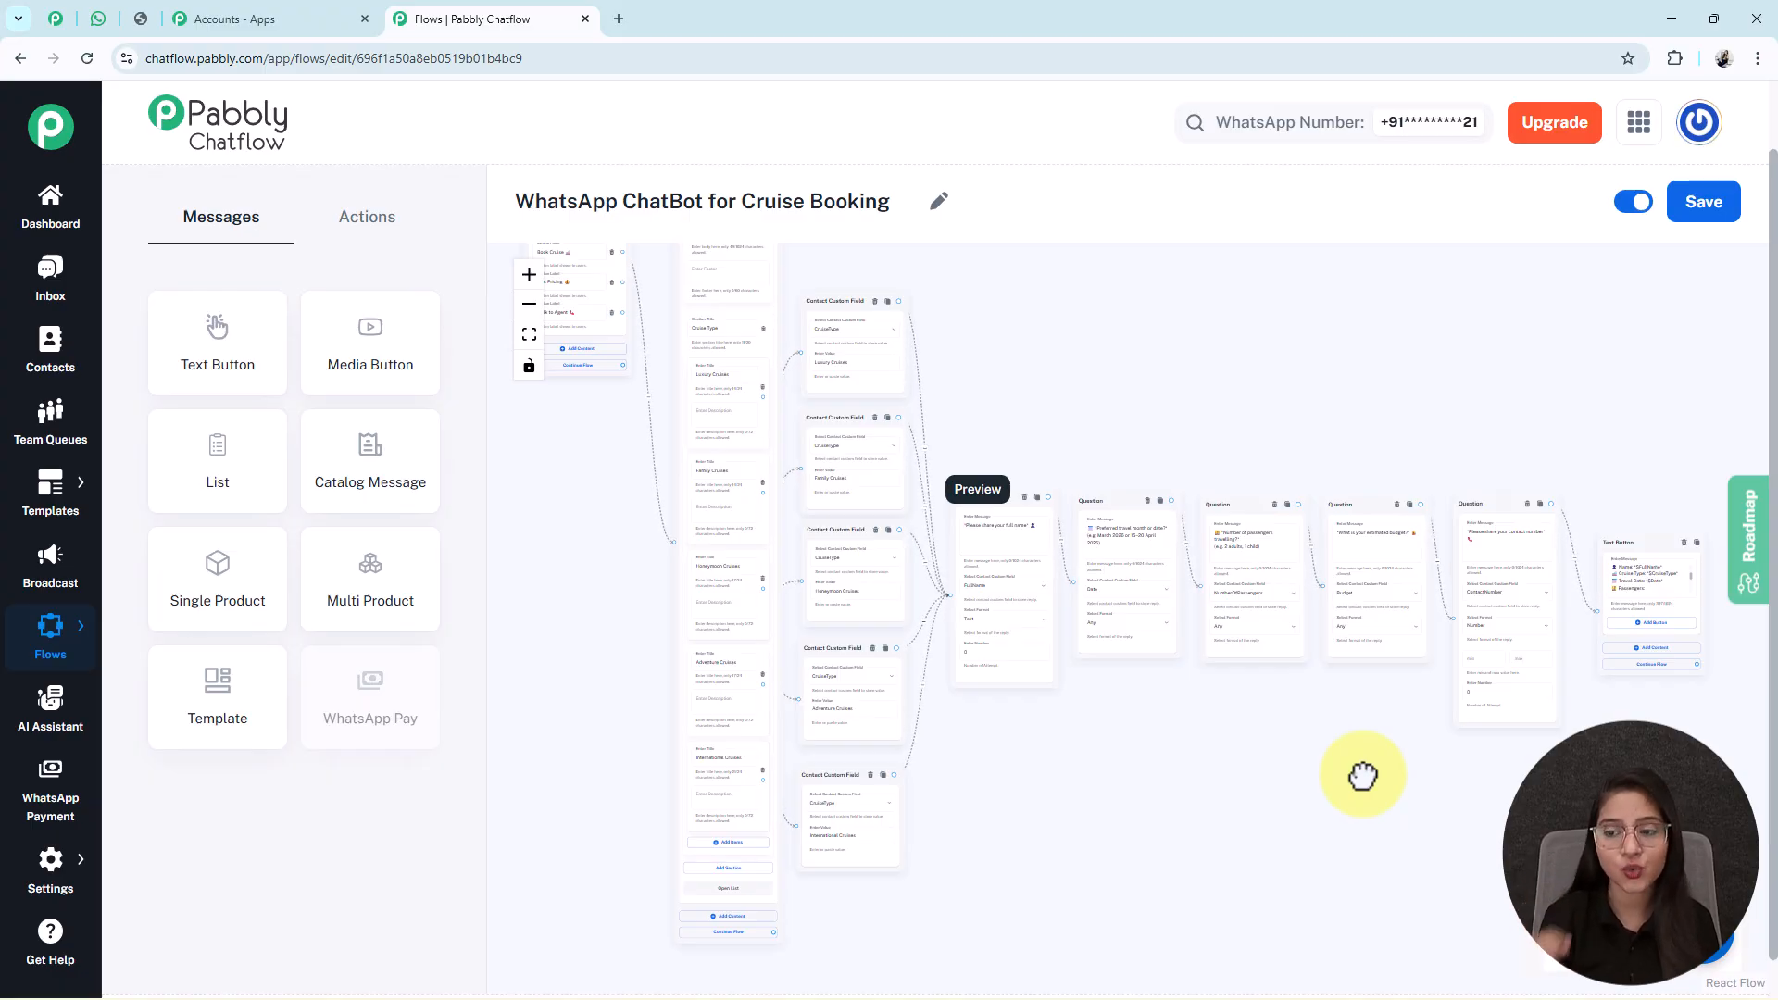
drag(498, 519, 746, 687)
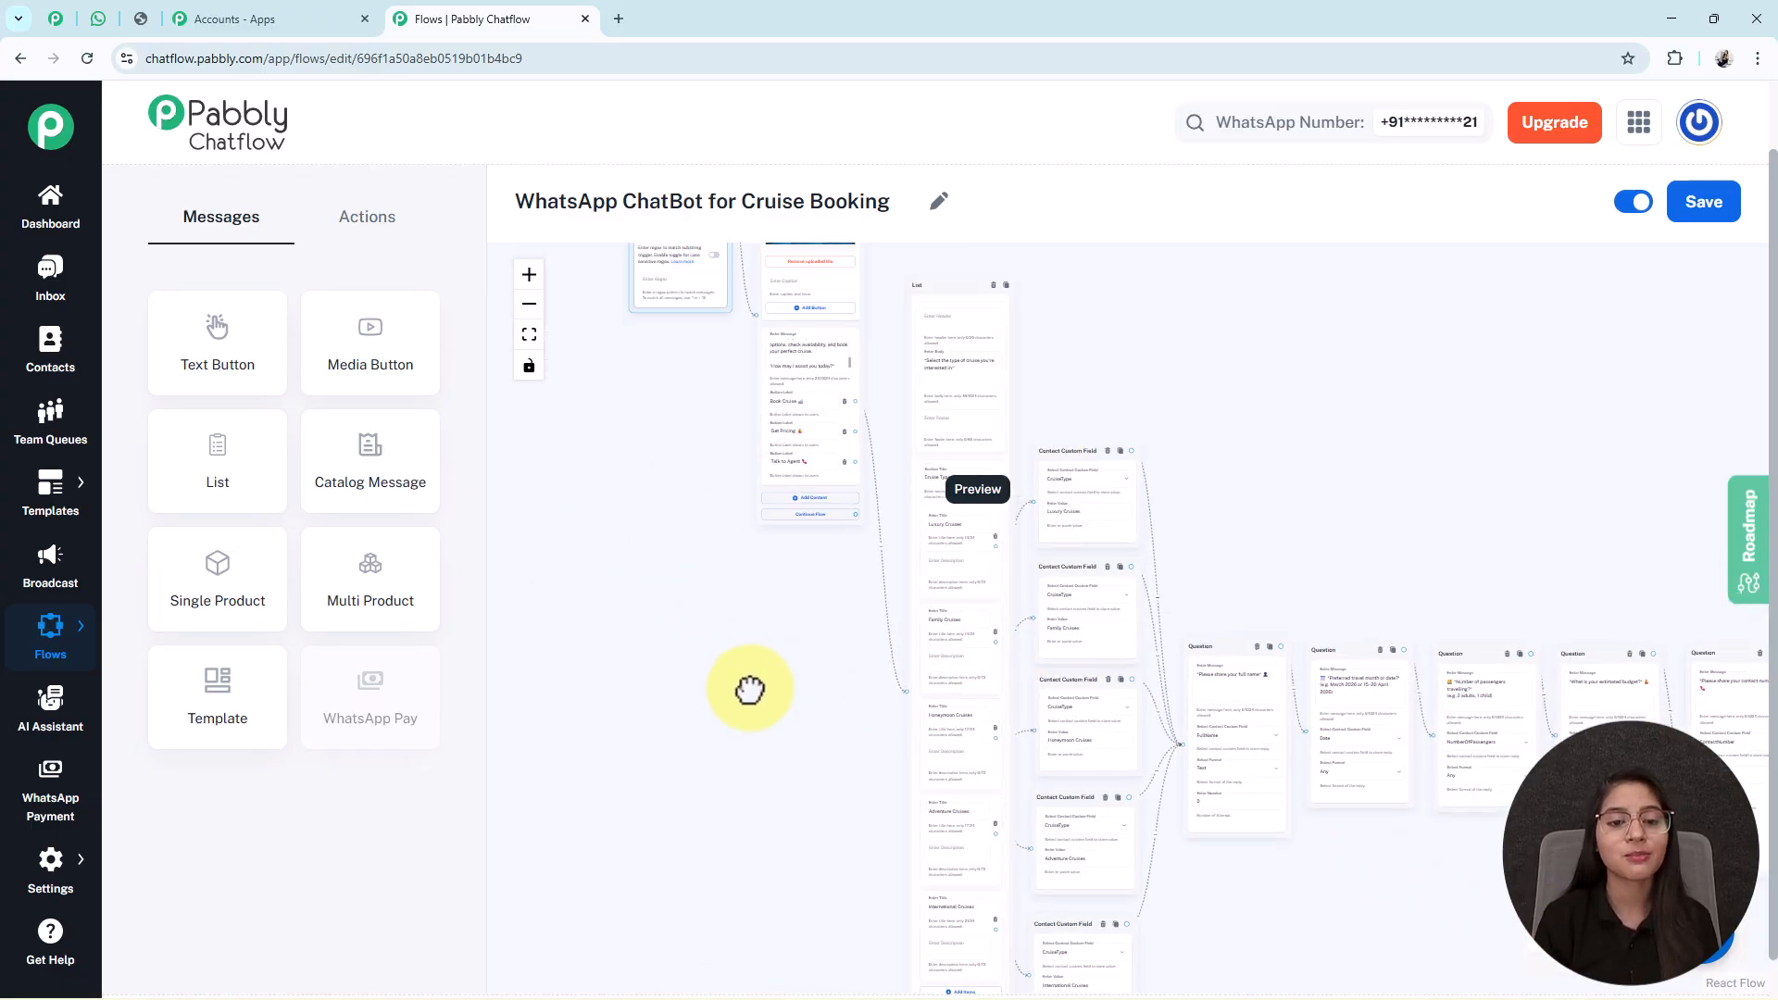
scroll(814, 452, up, 2)
scroll(813, 453, up, 2)
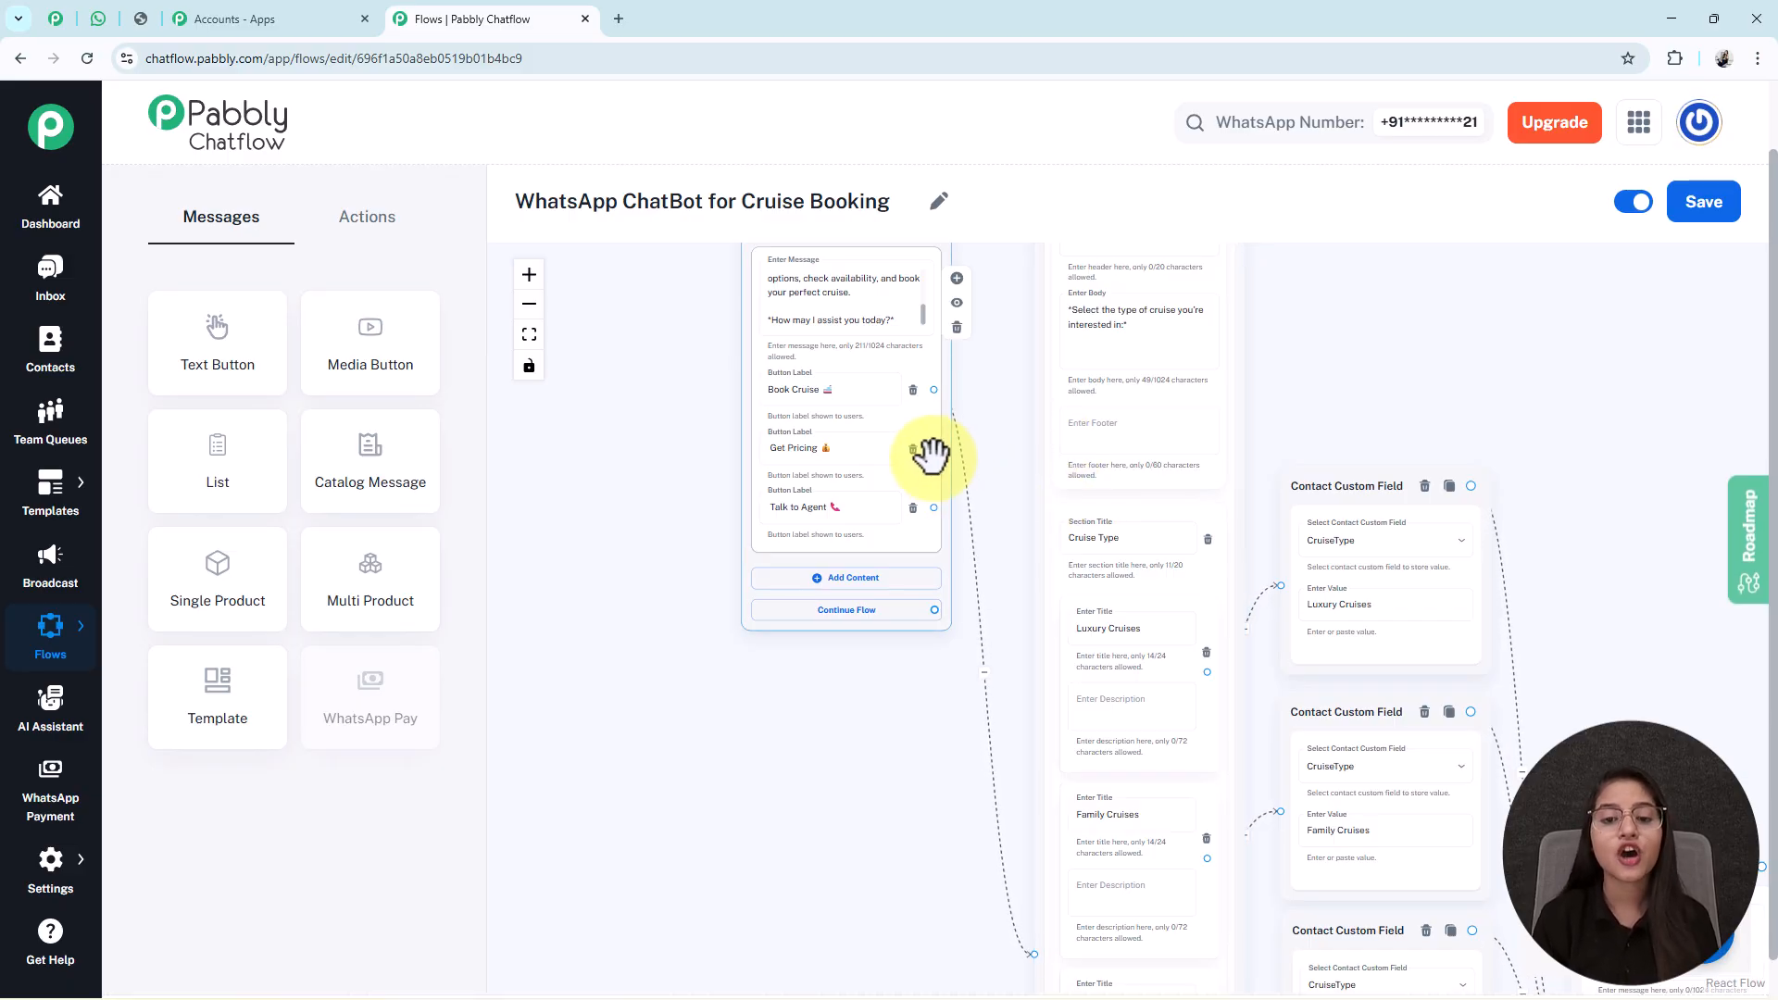
drag(931, 451, 1542, 345)
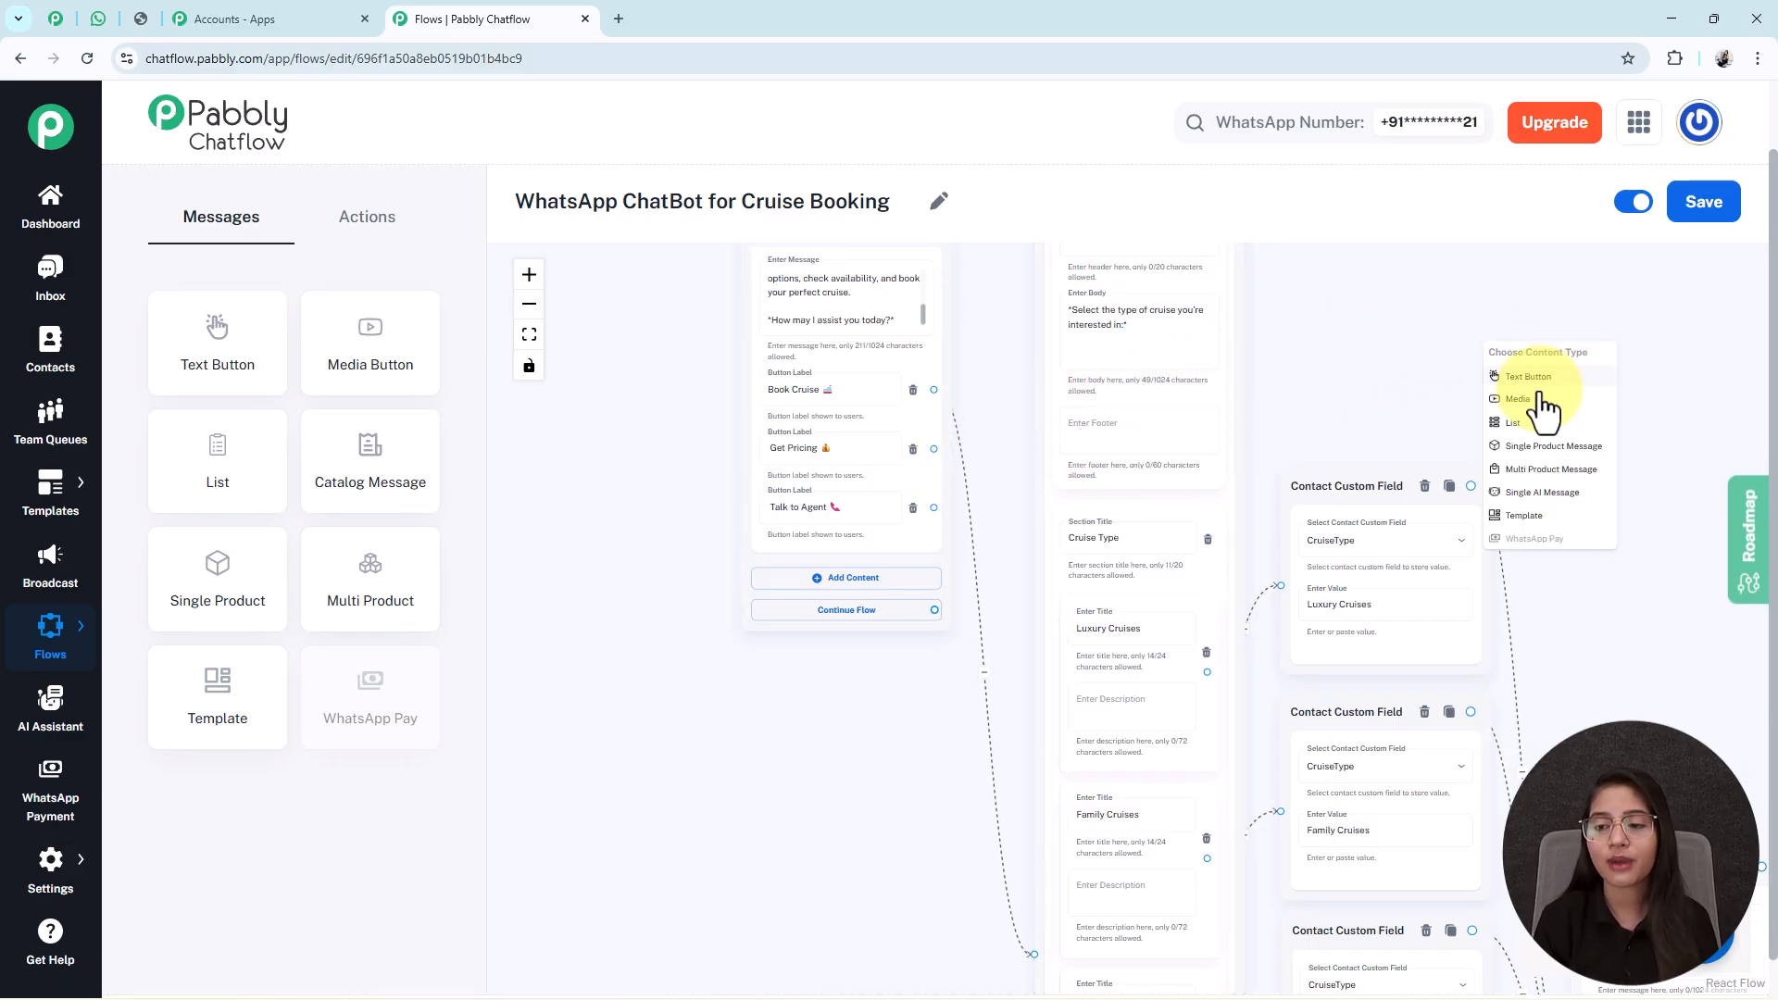
click(1539, 383)
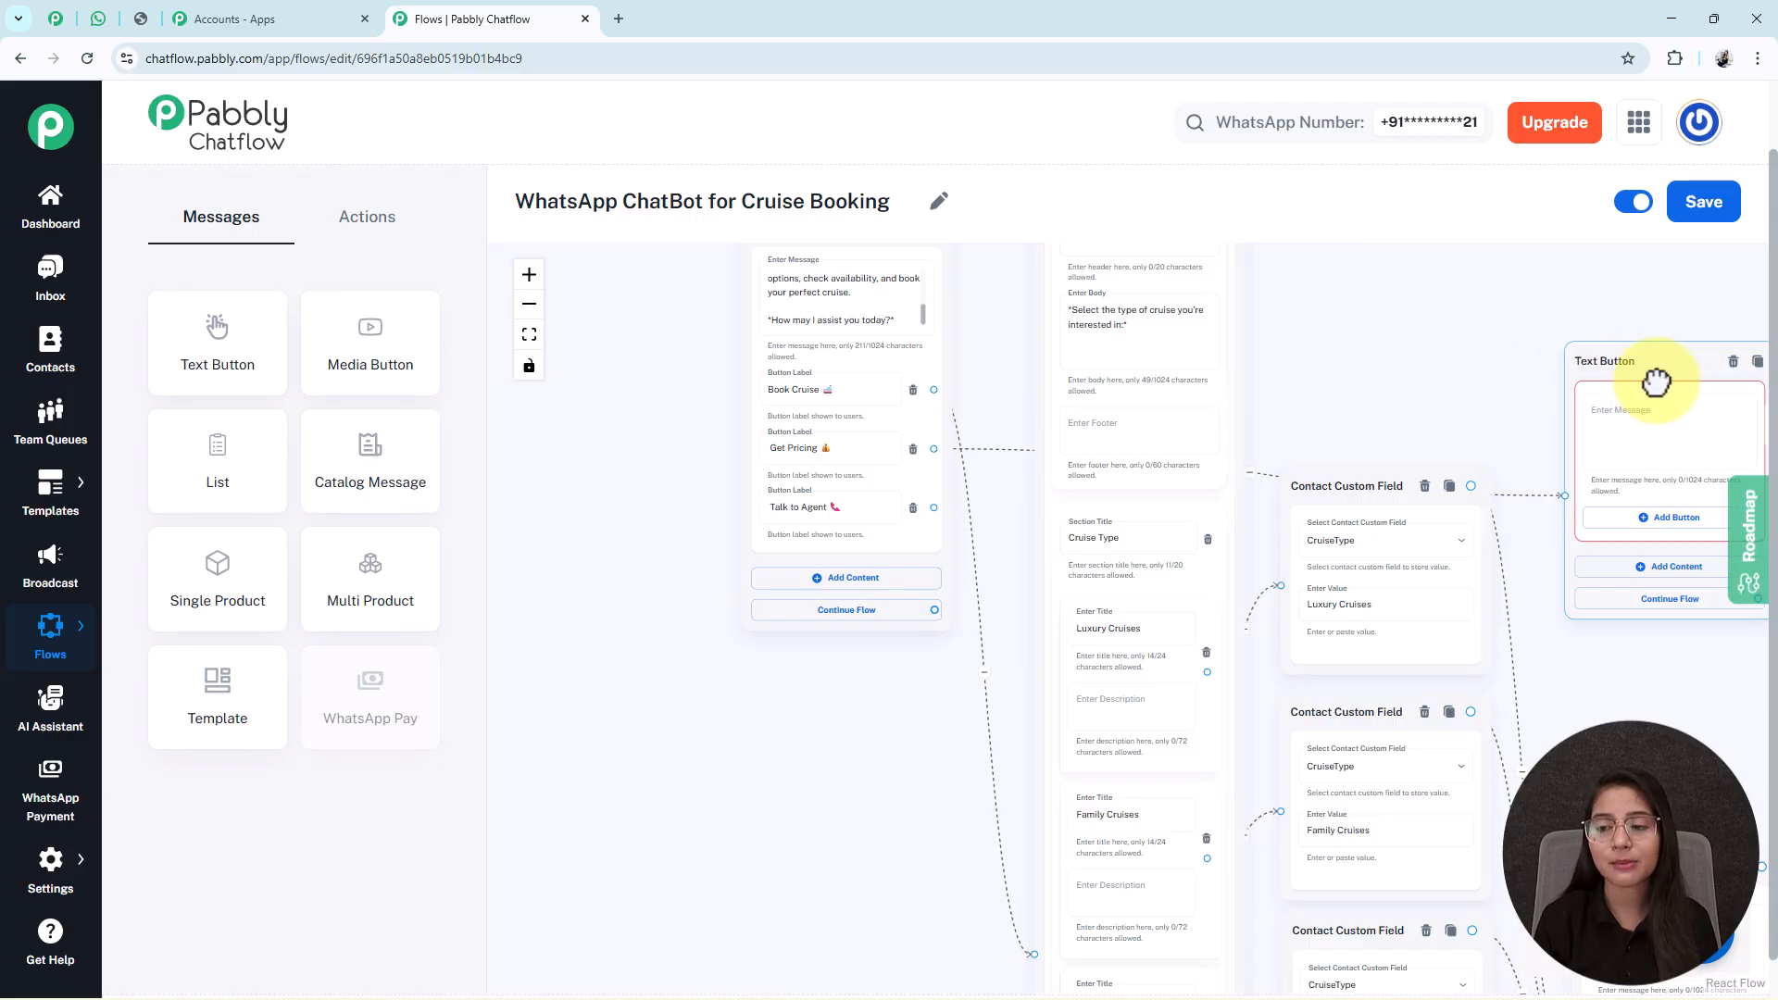
Paste the cruise pricing message, from ₹1,50,000 per person, into the new reply.
drag(1475, 374, 1155, 349)
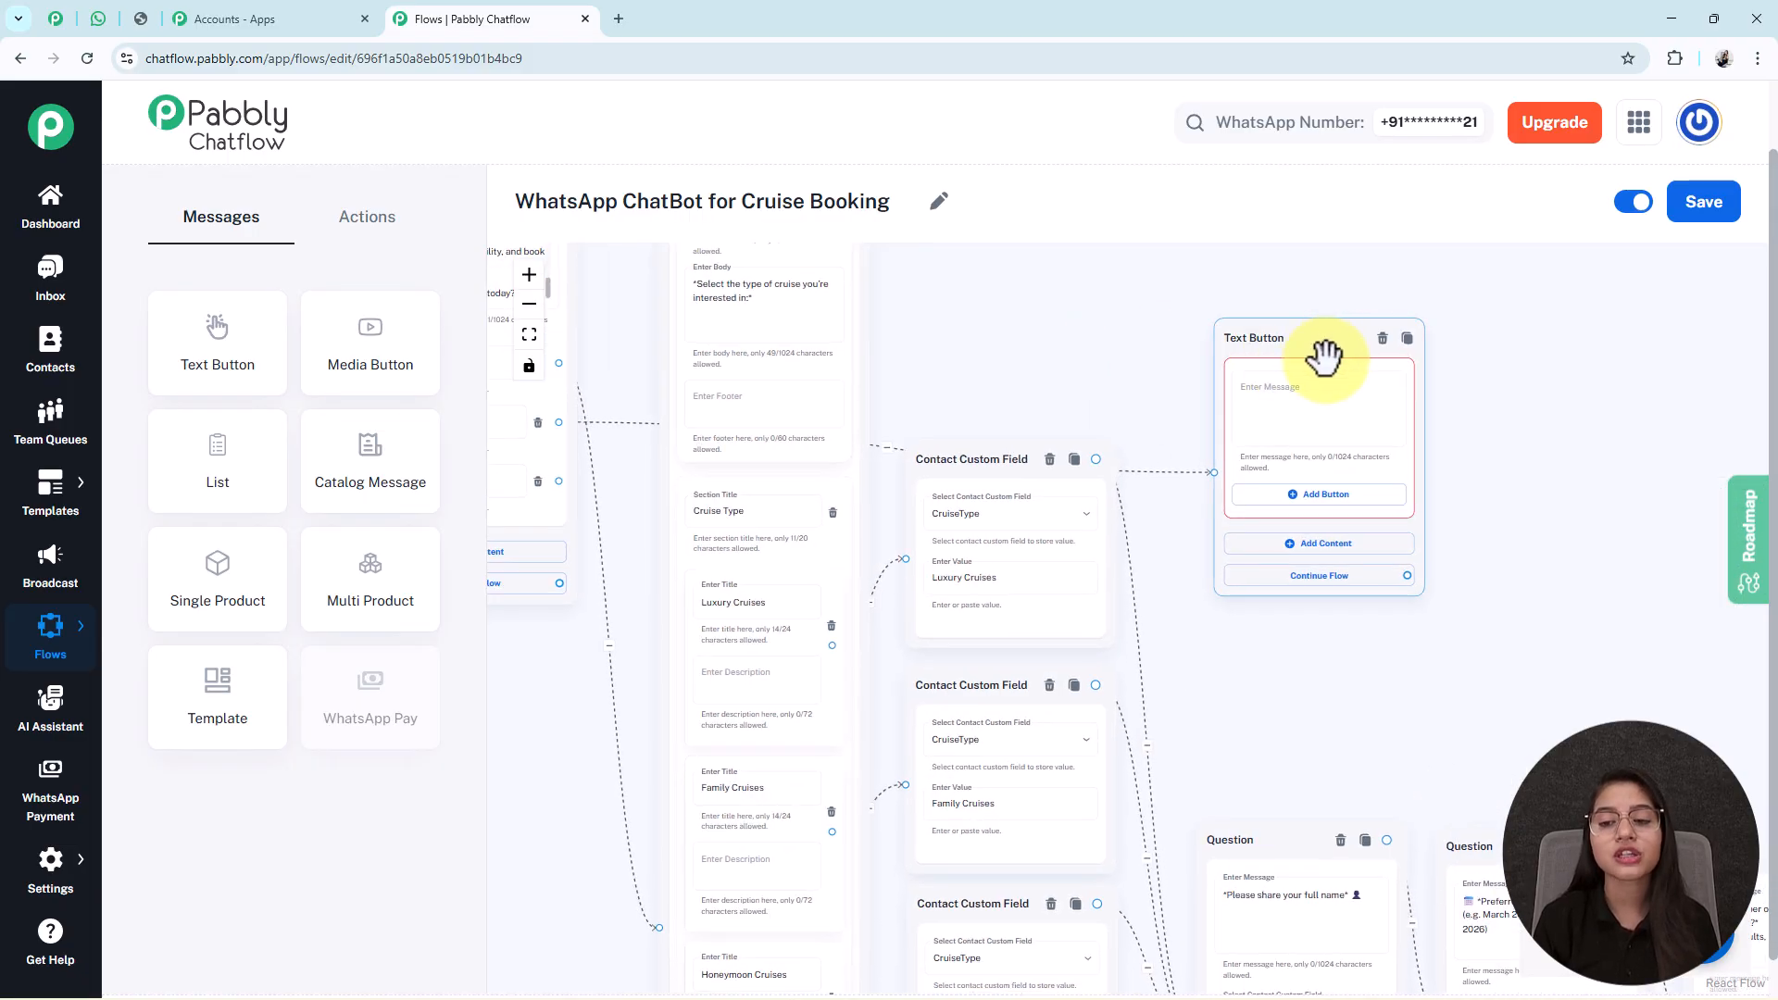
drag(1329, 357, 1296, 389)
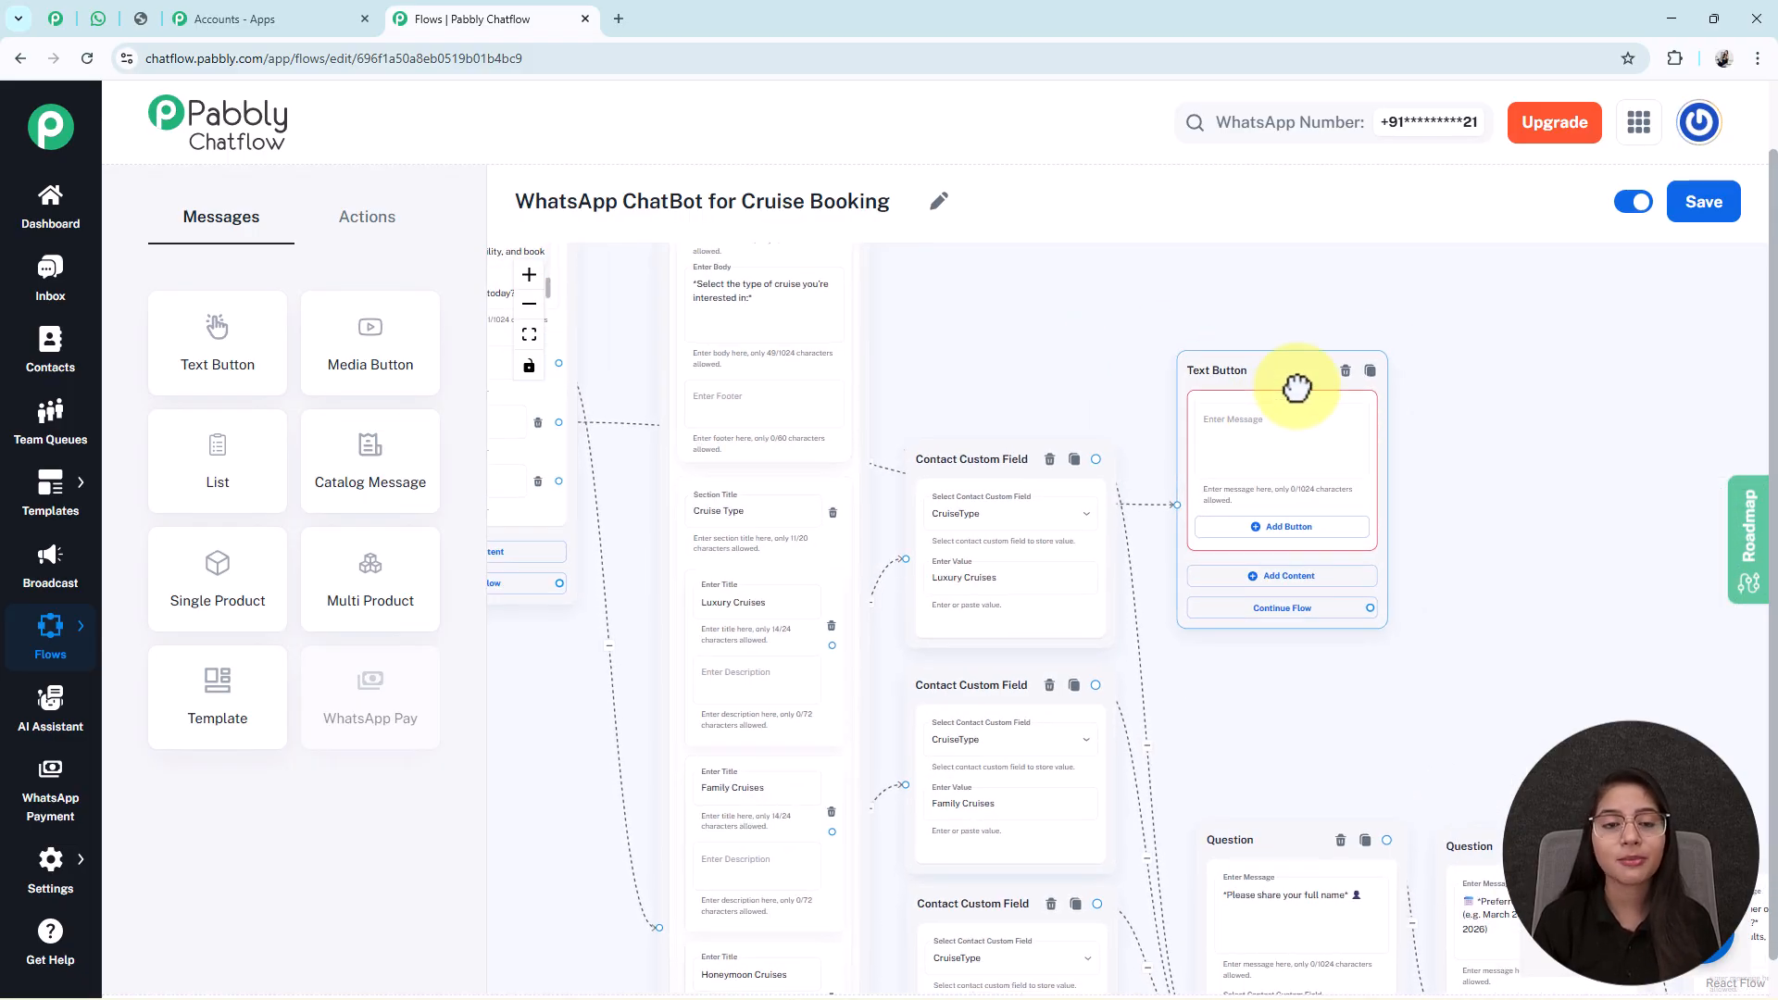
click(1349, 441)
key(ctrl+v)
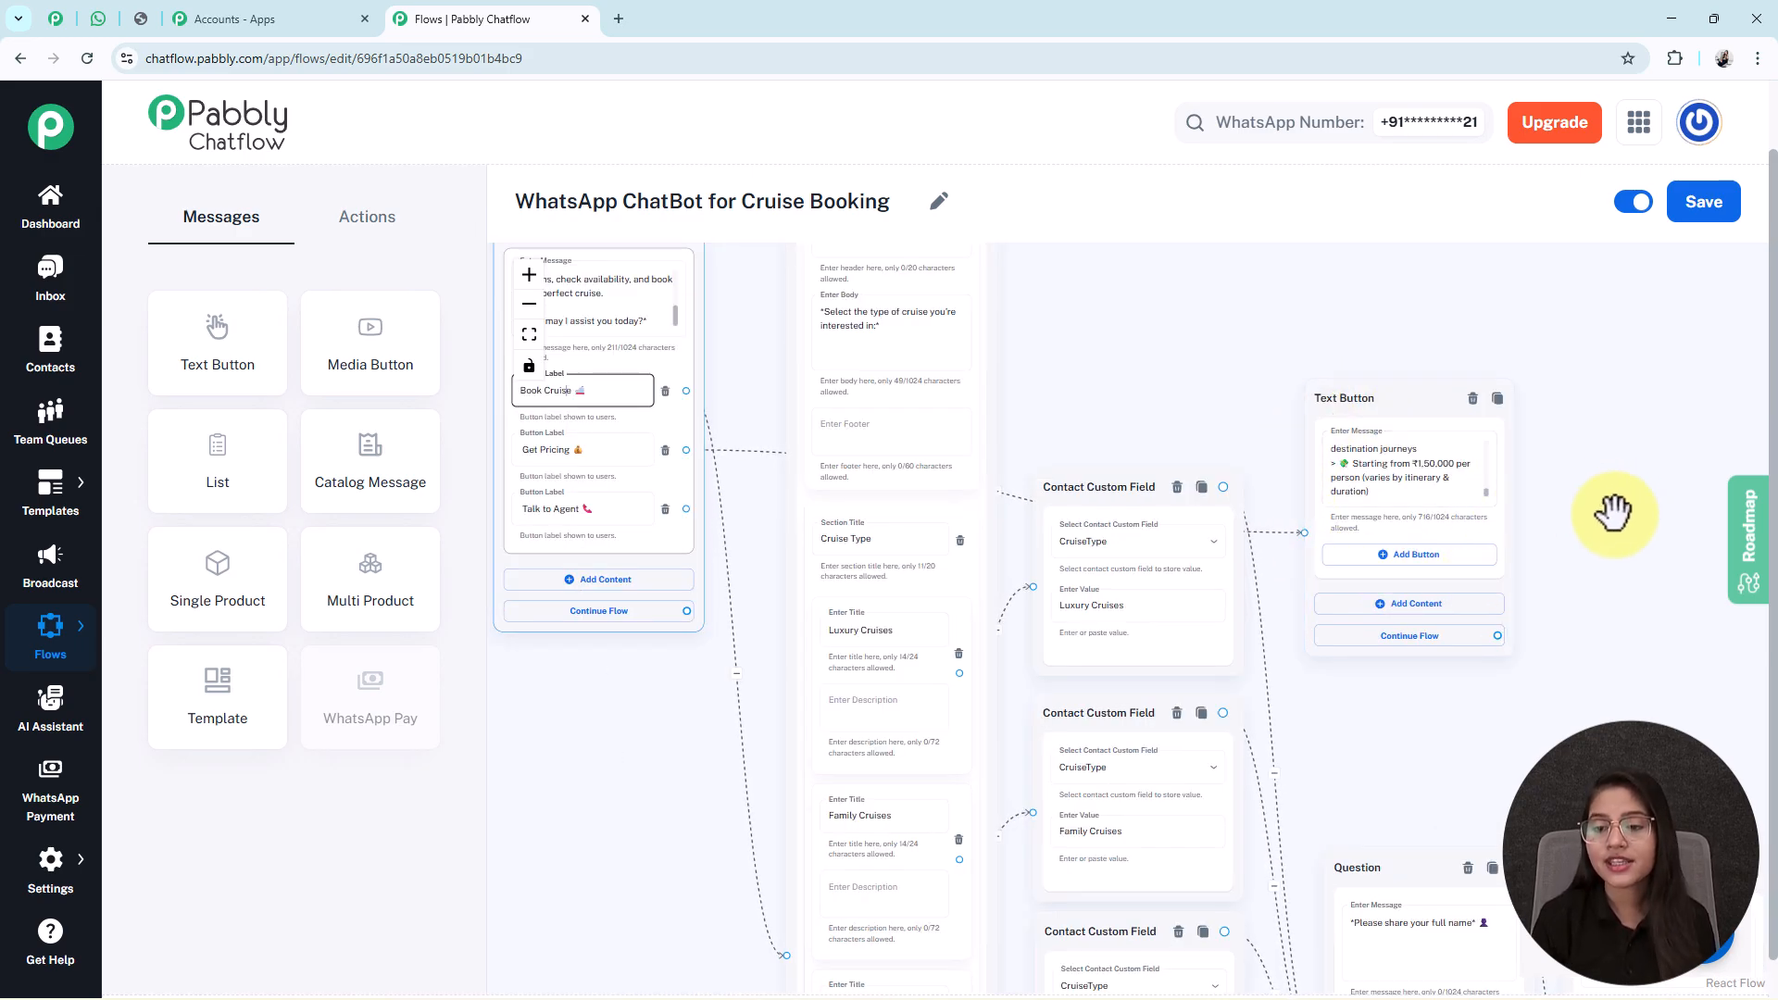
drag(1425, 490, 1374, 484)
Add a Book Cruise 🚢 button and link it to the cruise-type list.
click(1233, 524)
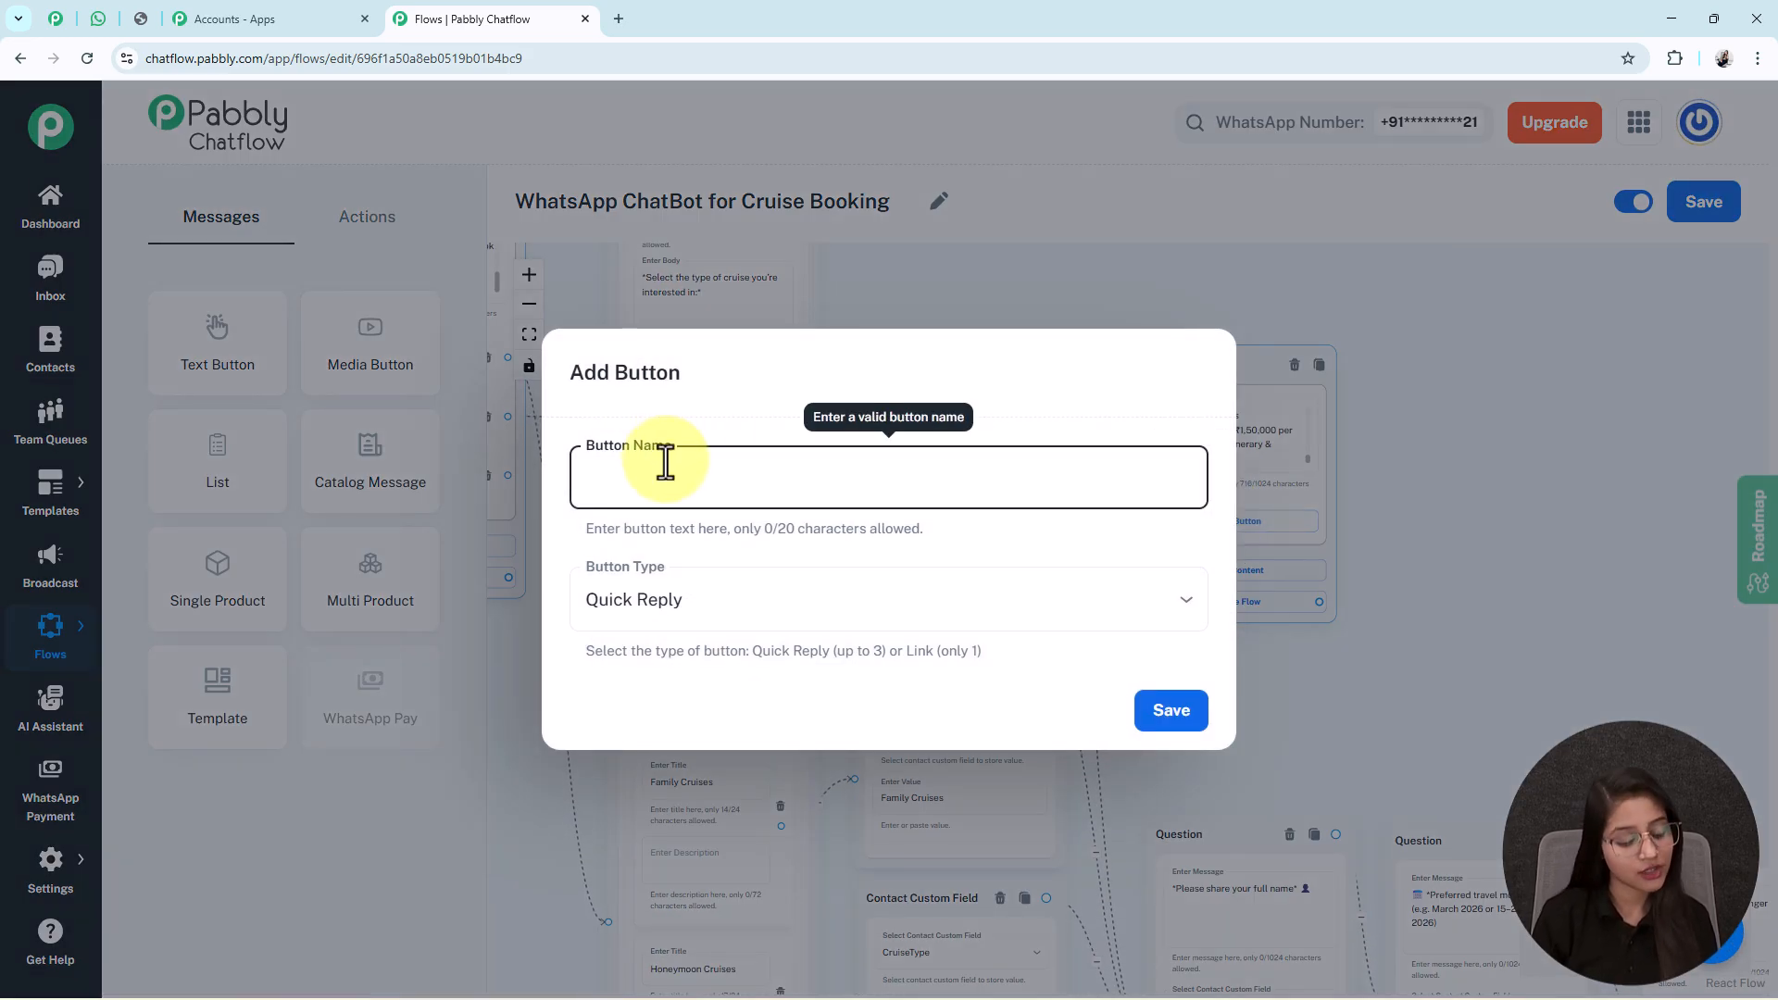
text(Book Cruise 🚢)
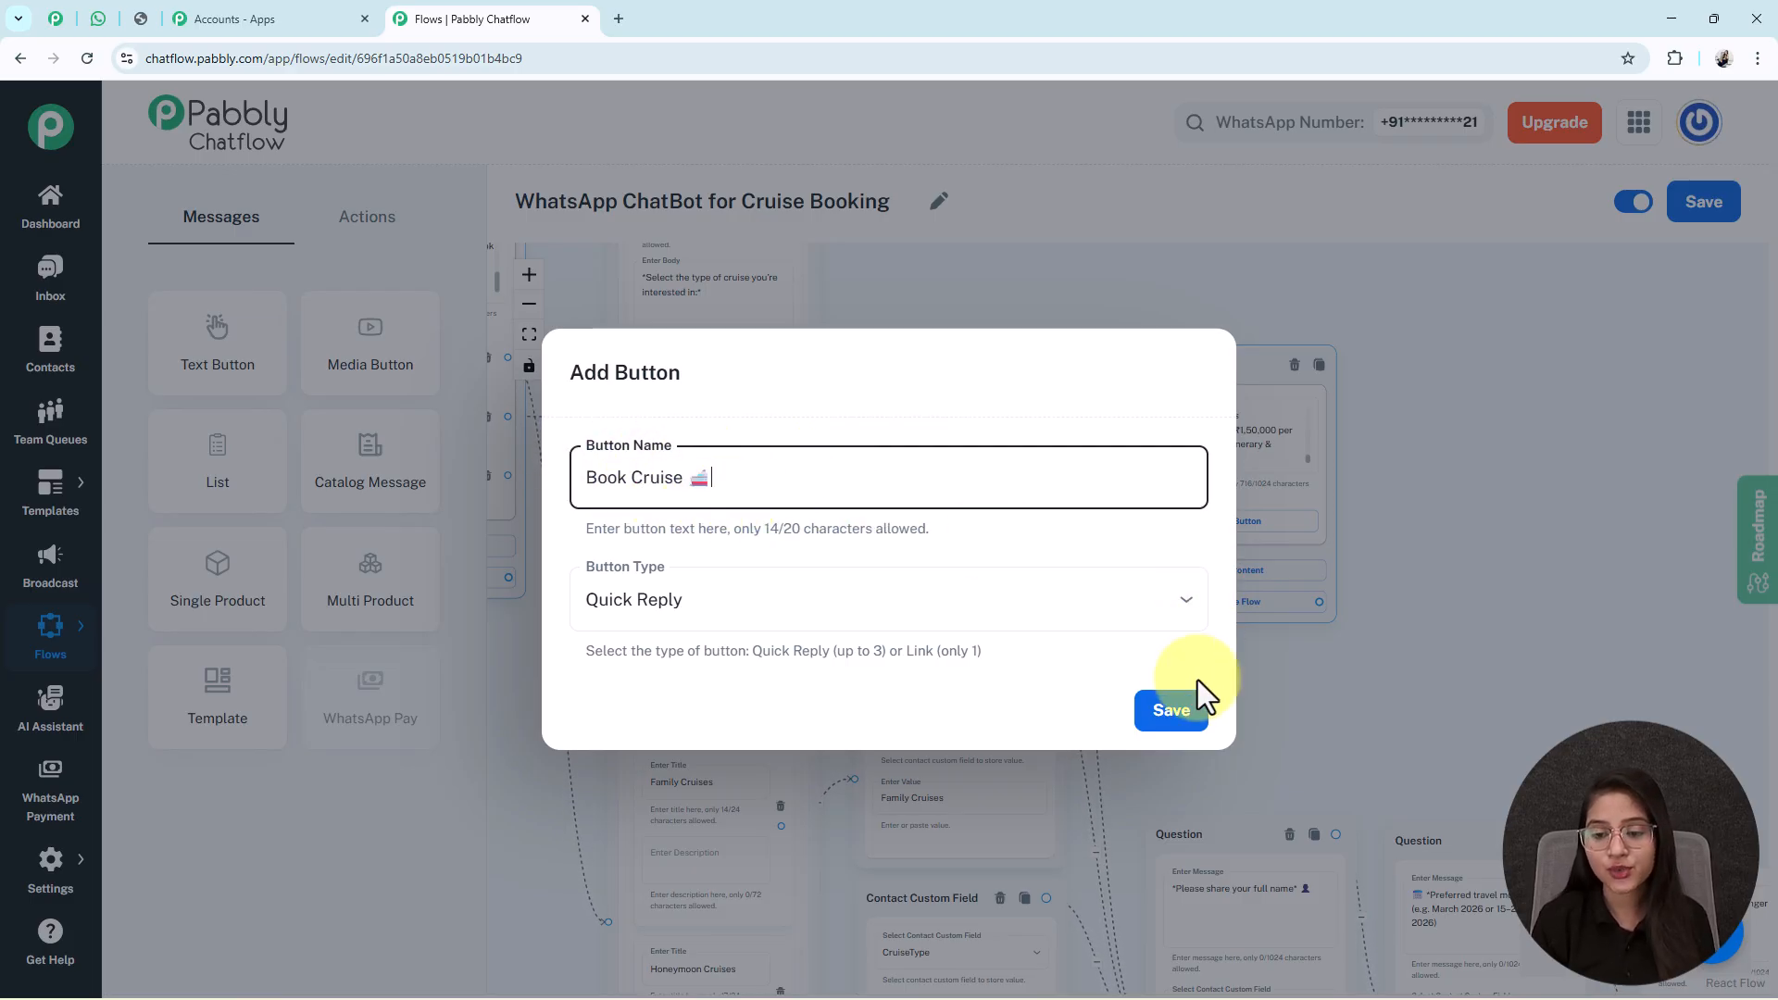
click(1172, 710)
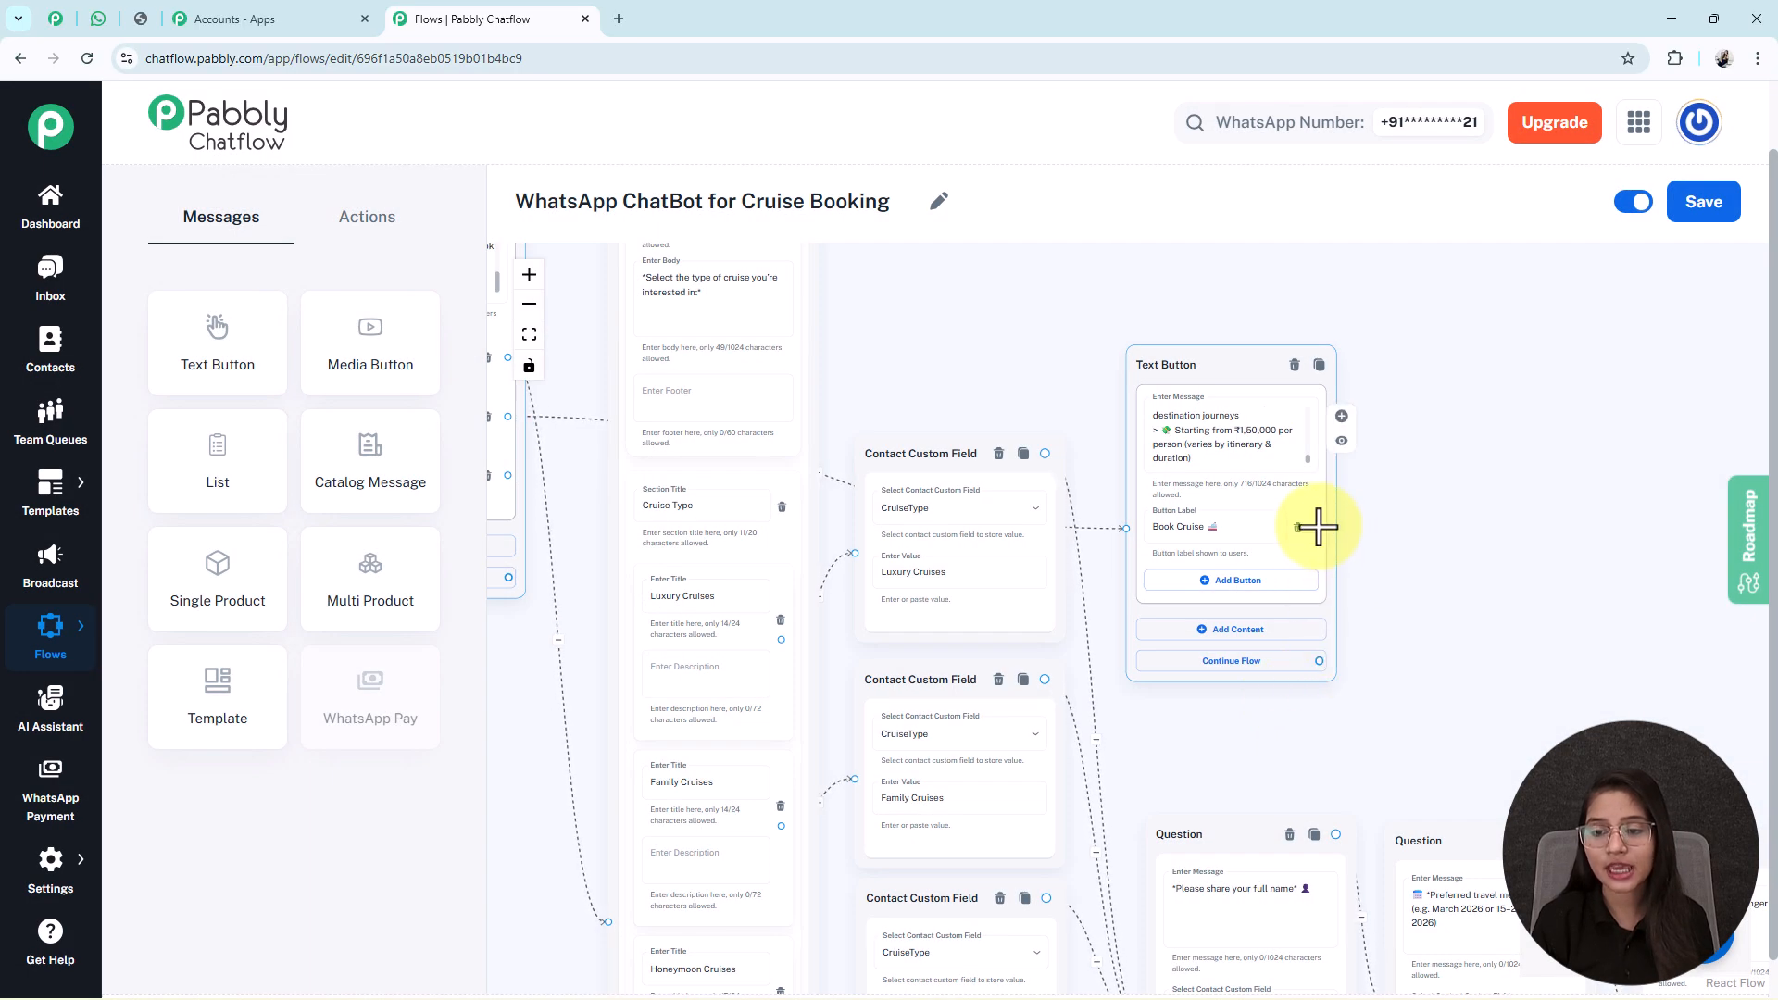
drag(664, 634, 607, 922)
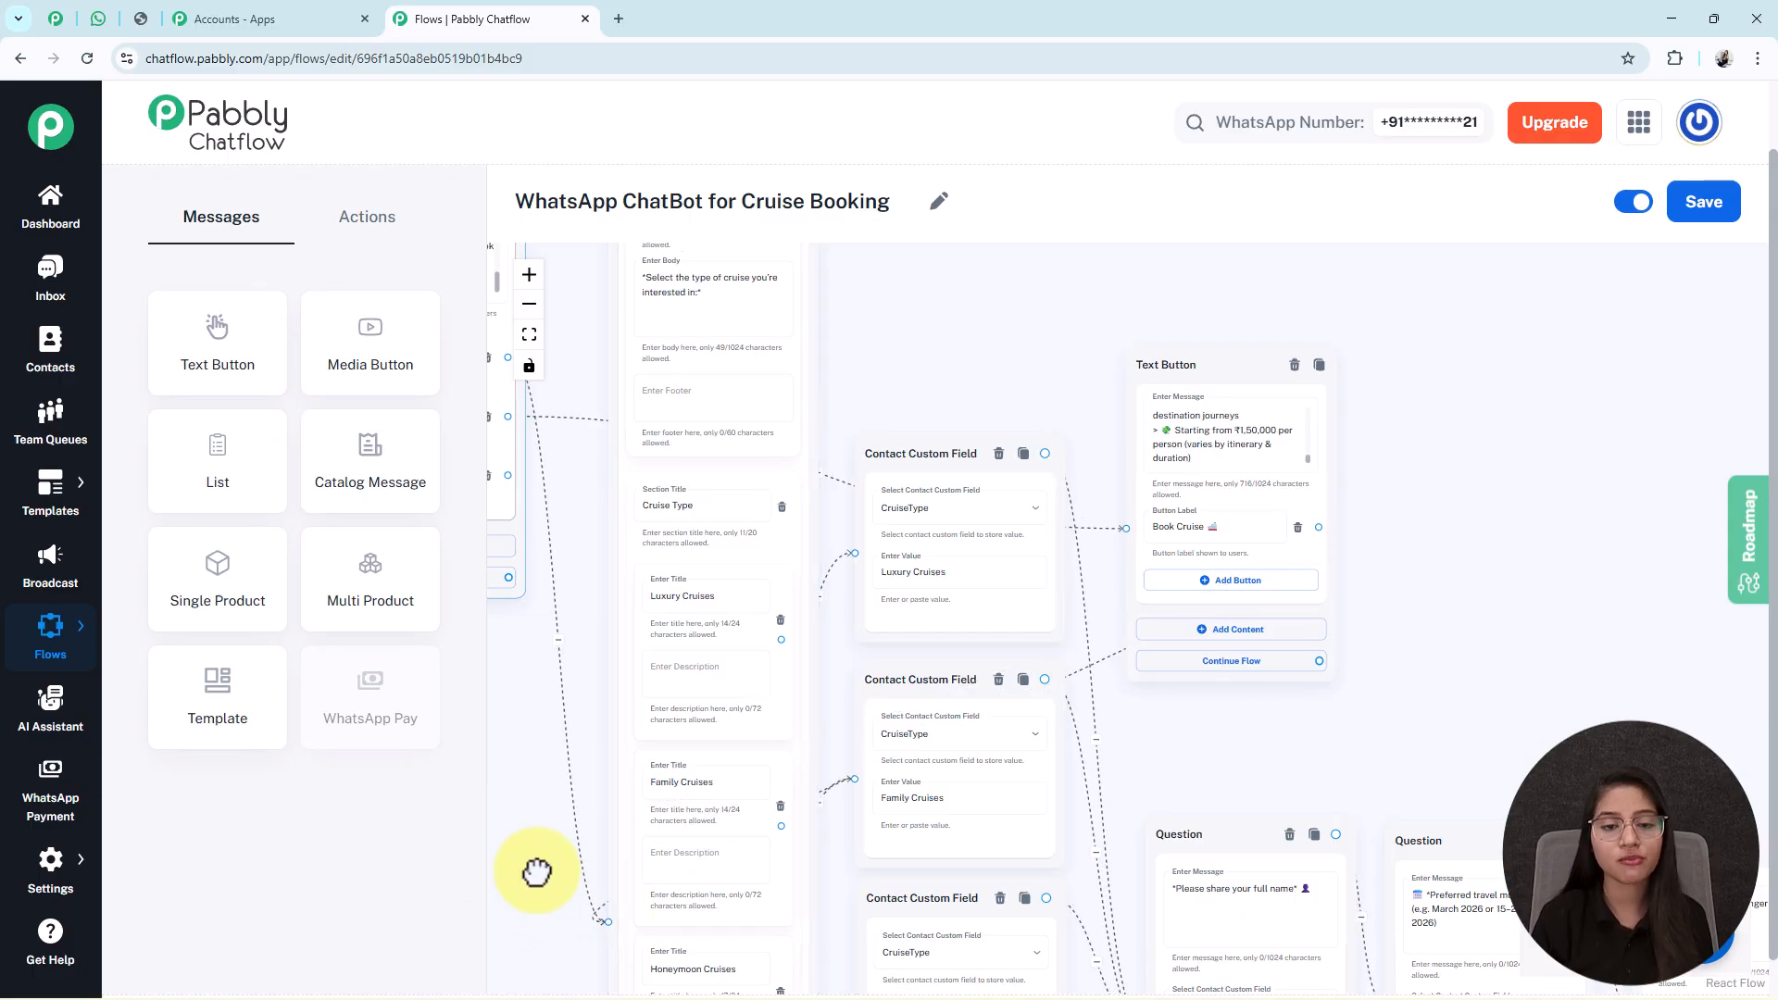
drag(516, 874, 778, 839)
drag(719, 655, 774, 821)
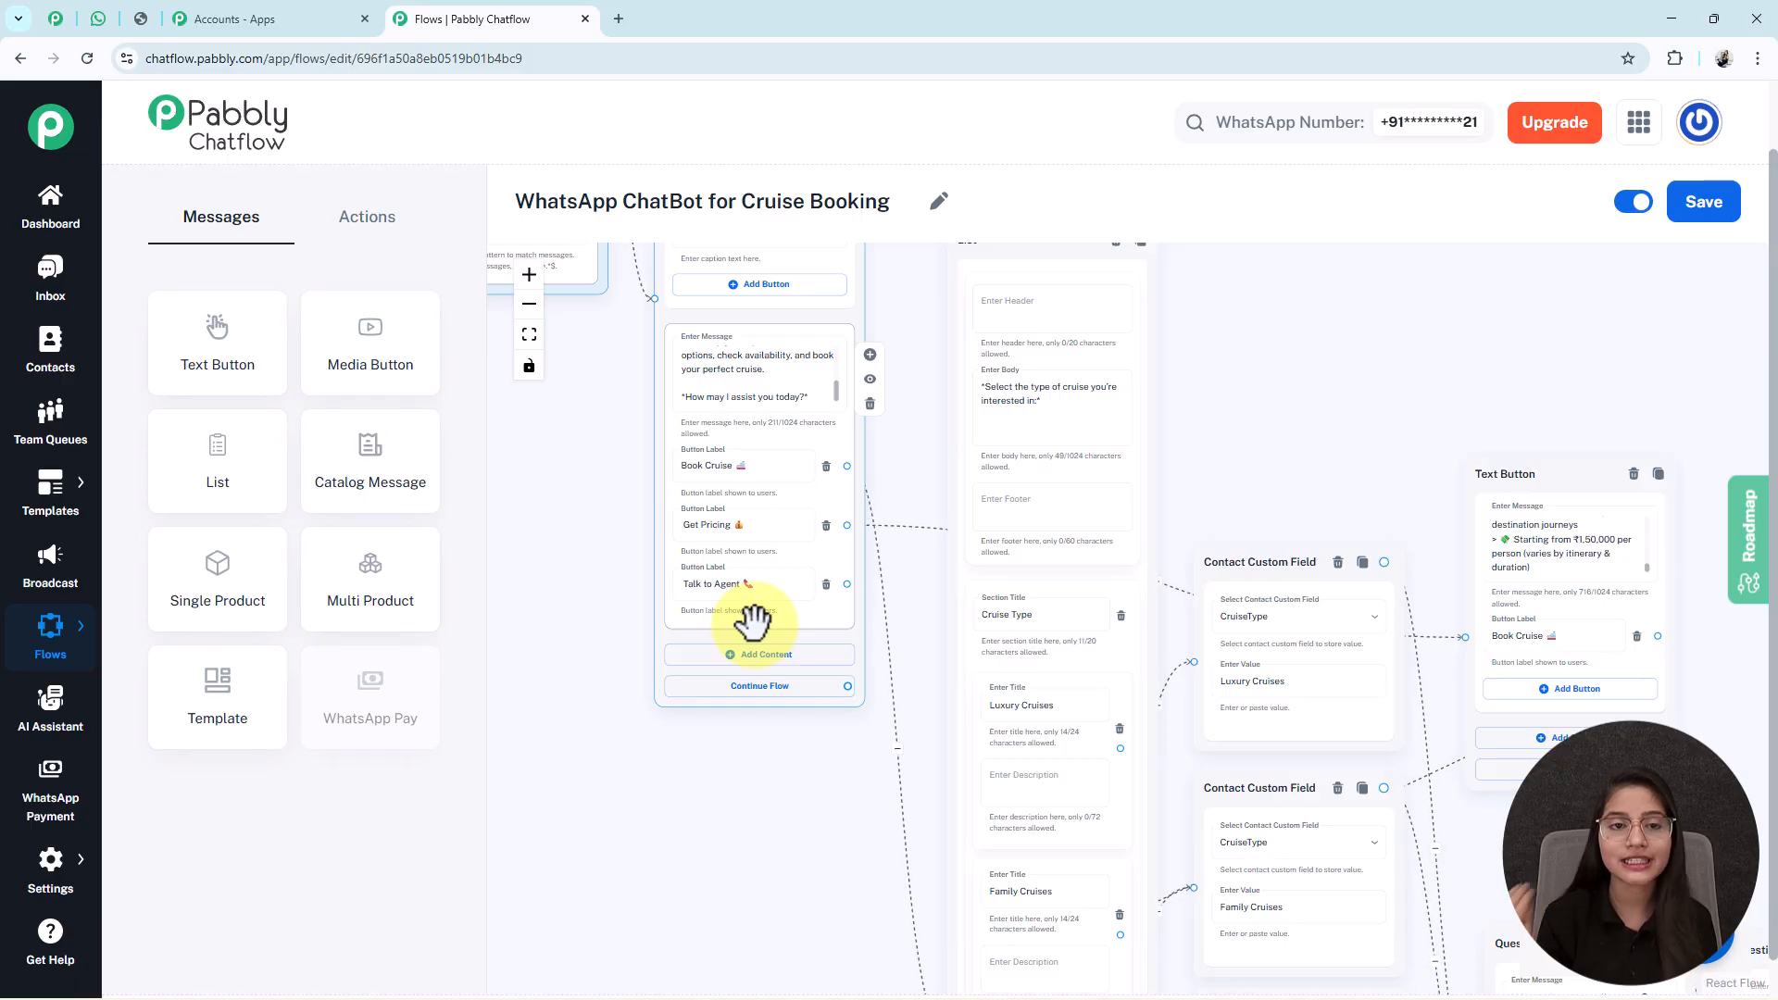
drag(848, 583, 1288, 321)
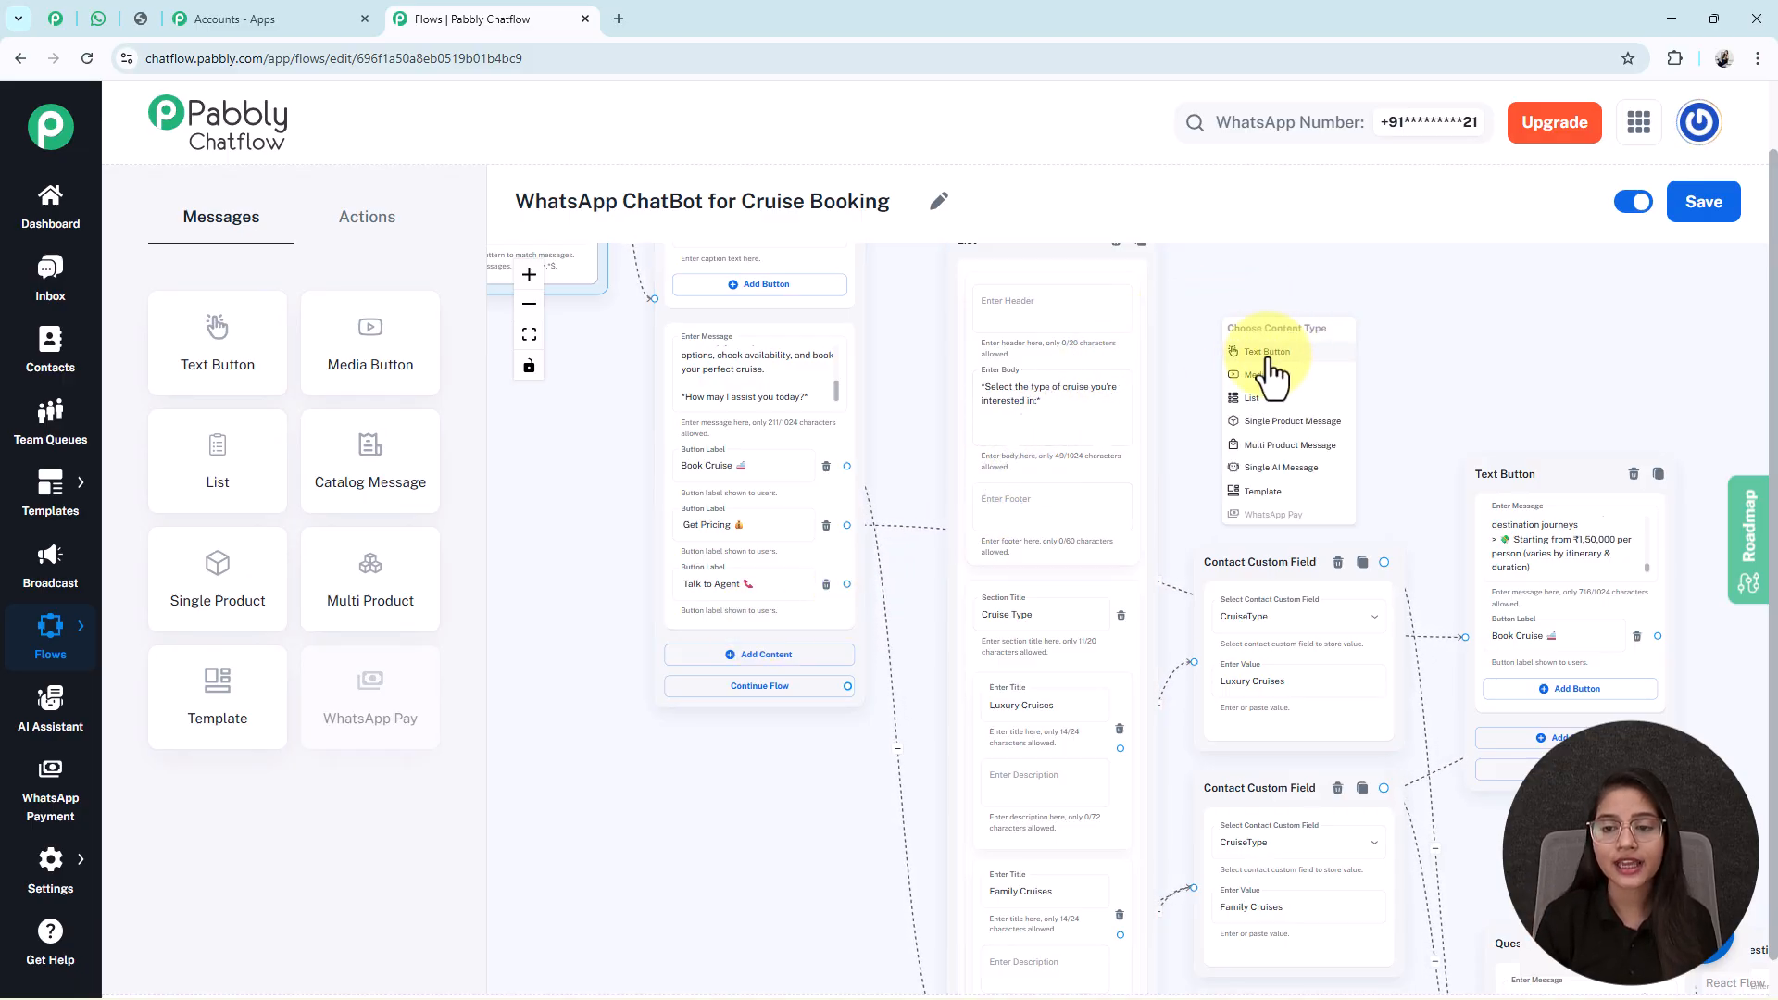
Add a Talk to Agent Text Button reply containing the cruise support contact details.
click(1285, 354)
click(1365, 548)
key(ctrl+v)
scroll(1368, 547, up, 5)
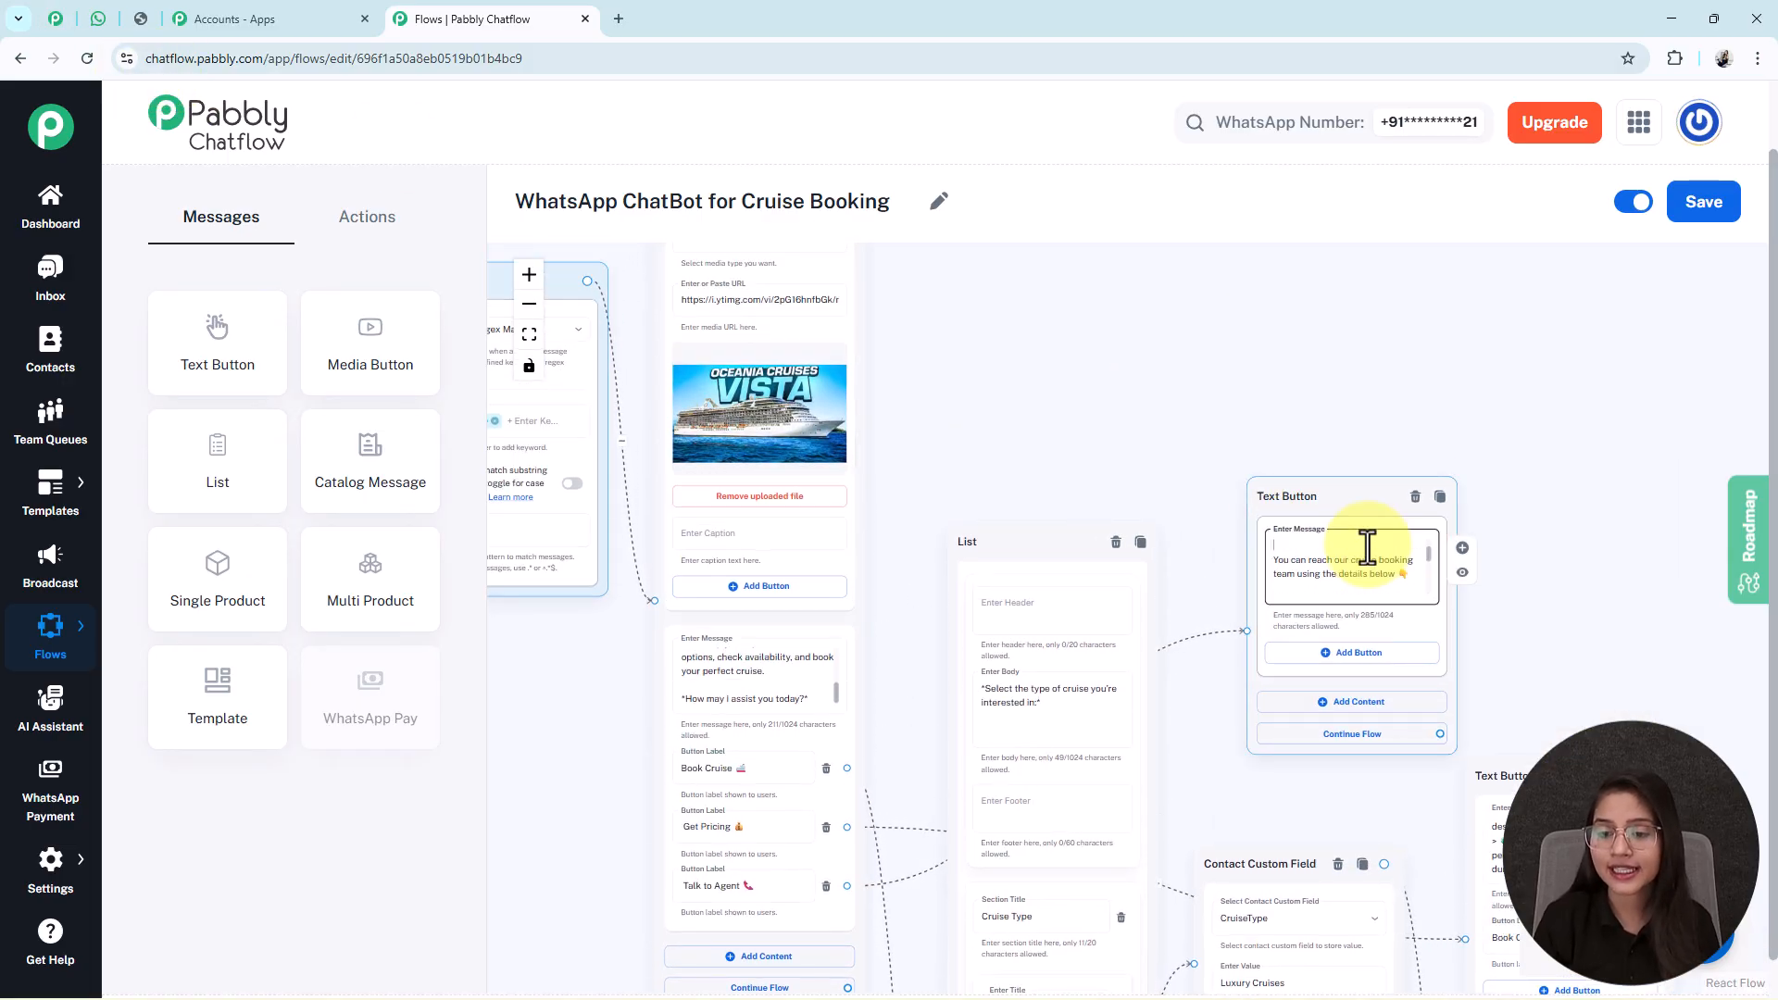
Fit the whole flow in view and save the cruise-booking flow.
click(529, 335)
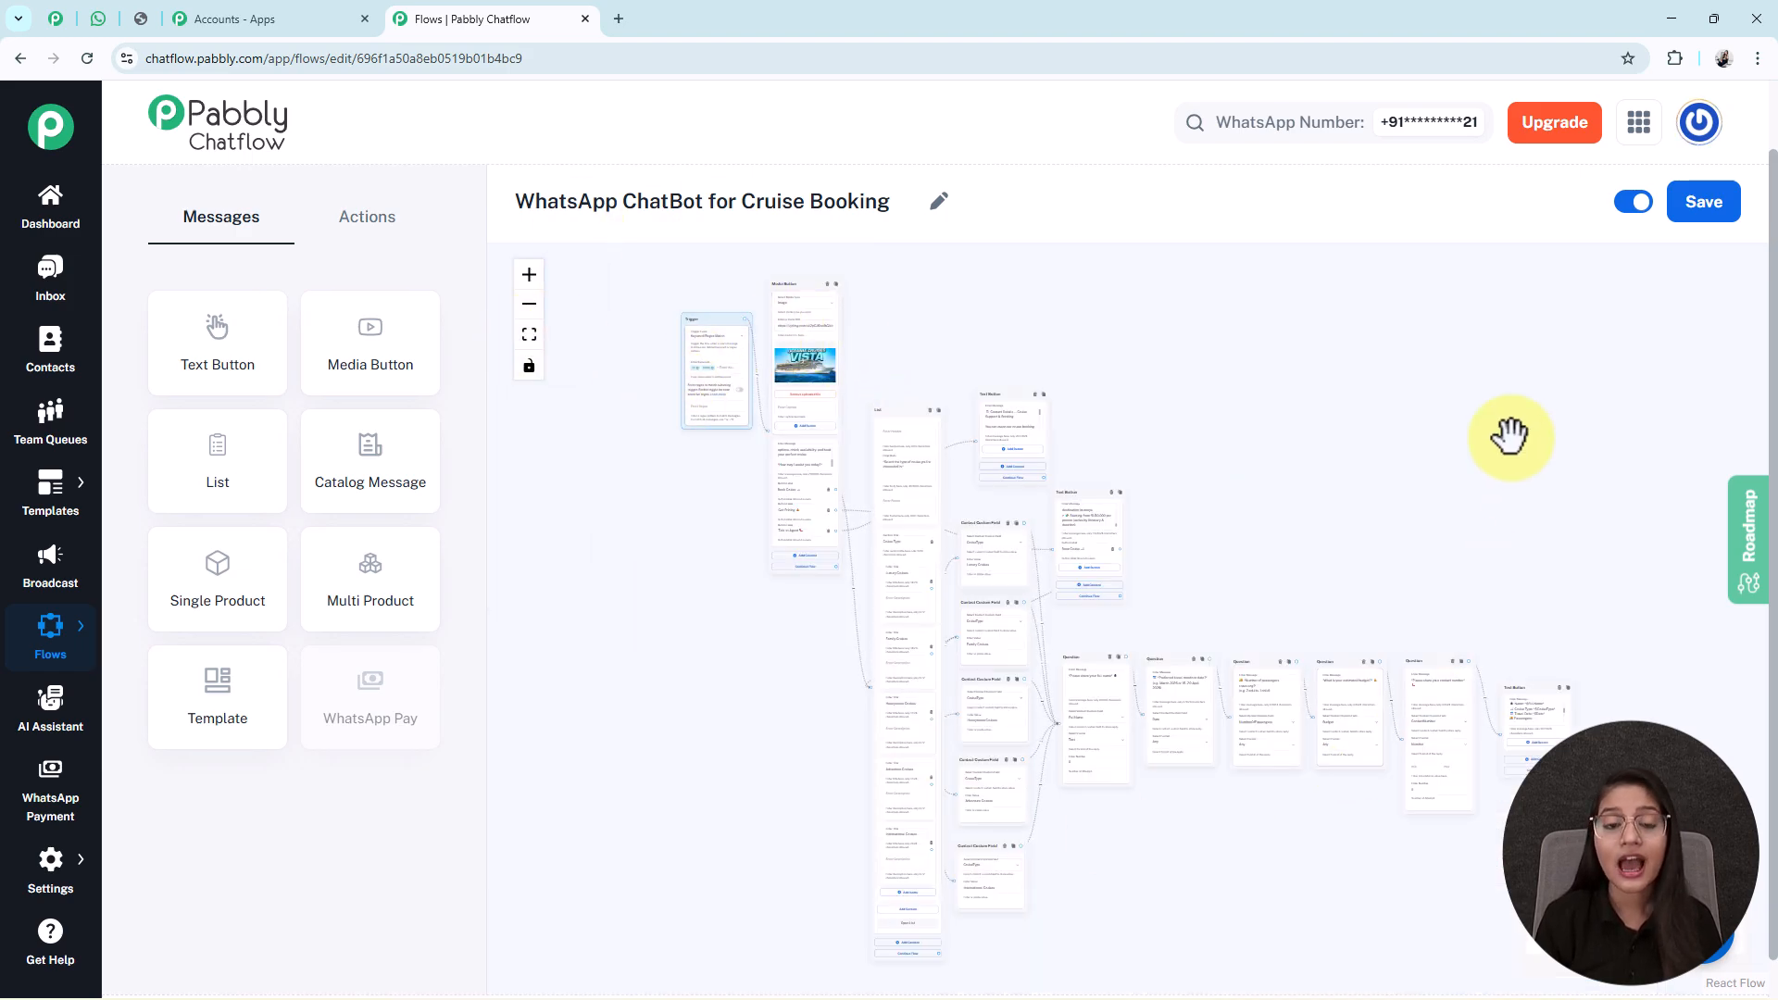
click(1707, 205)
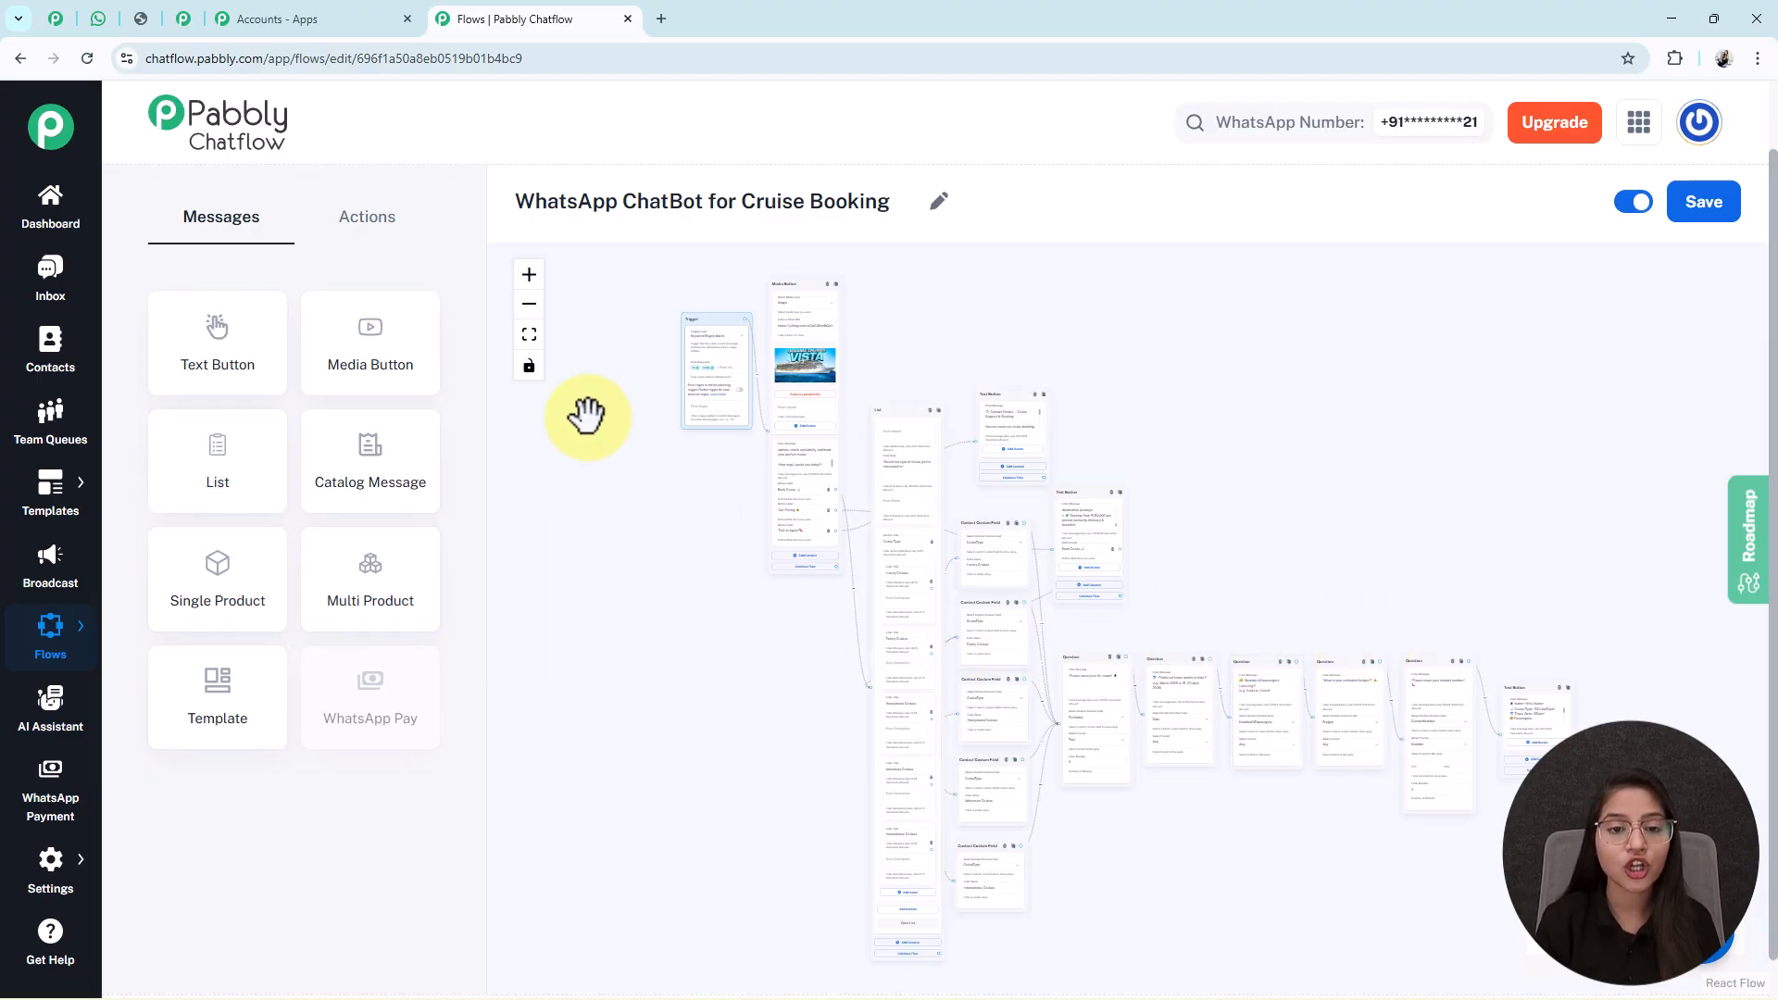
scroll(675, 345, up, 3)
scroll(829, 501, up, 2)
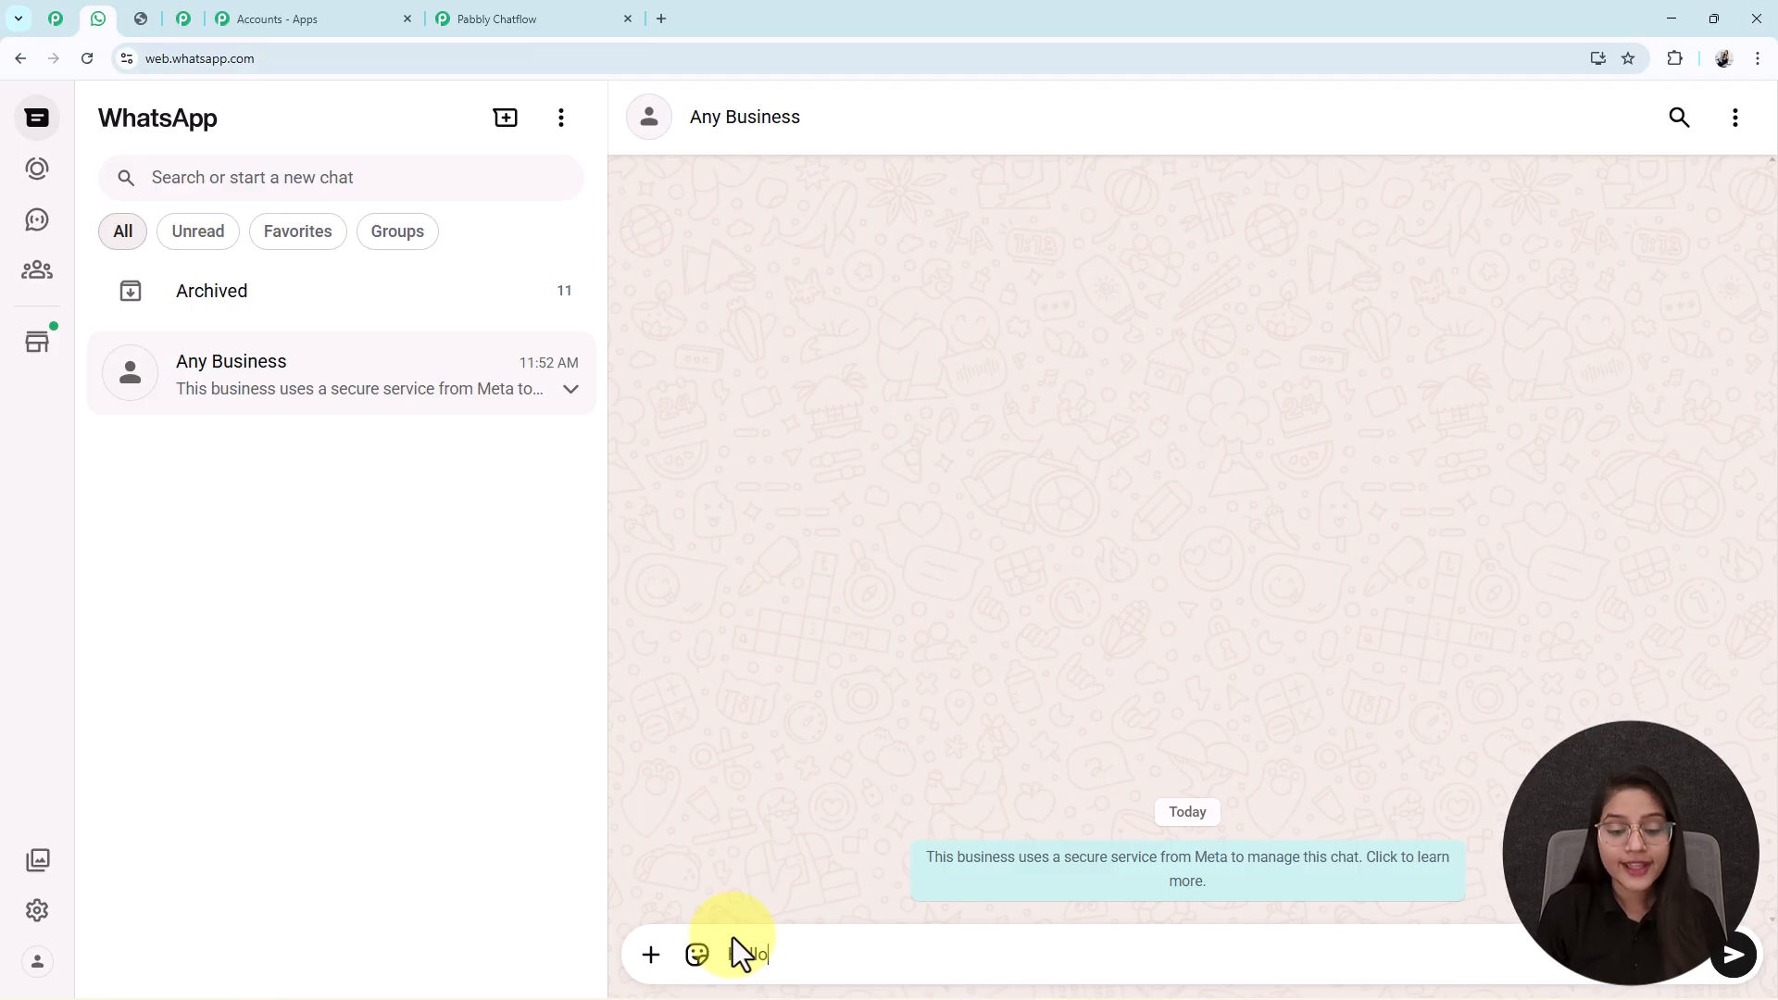
Send a greeting in WhatsApp Web and compare the OceanVista Cruises welcome with the flow.
key(Return)
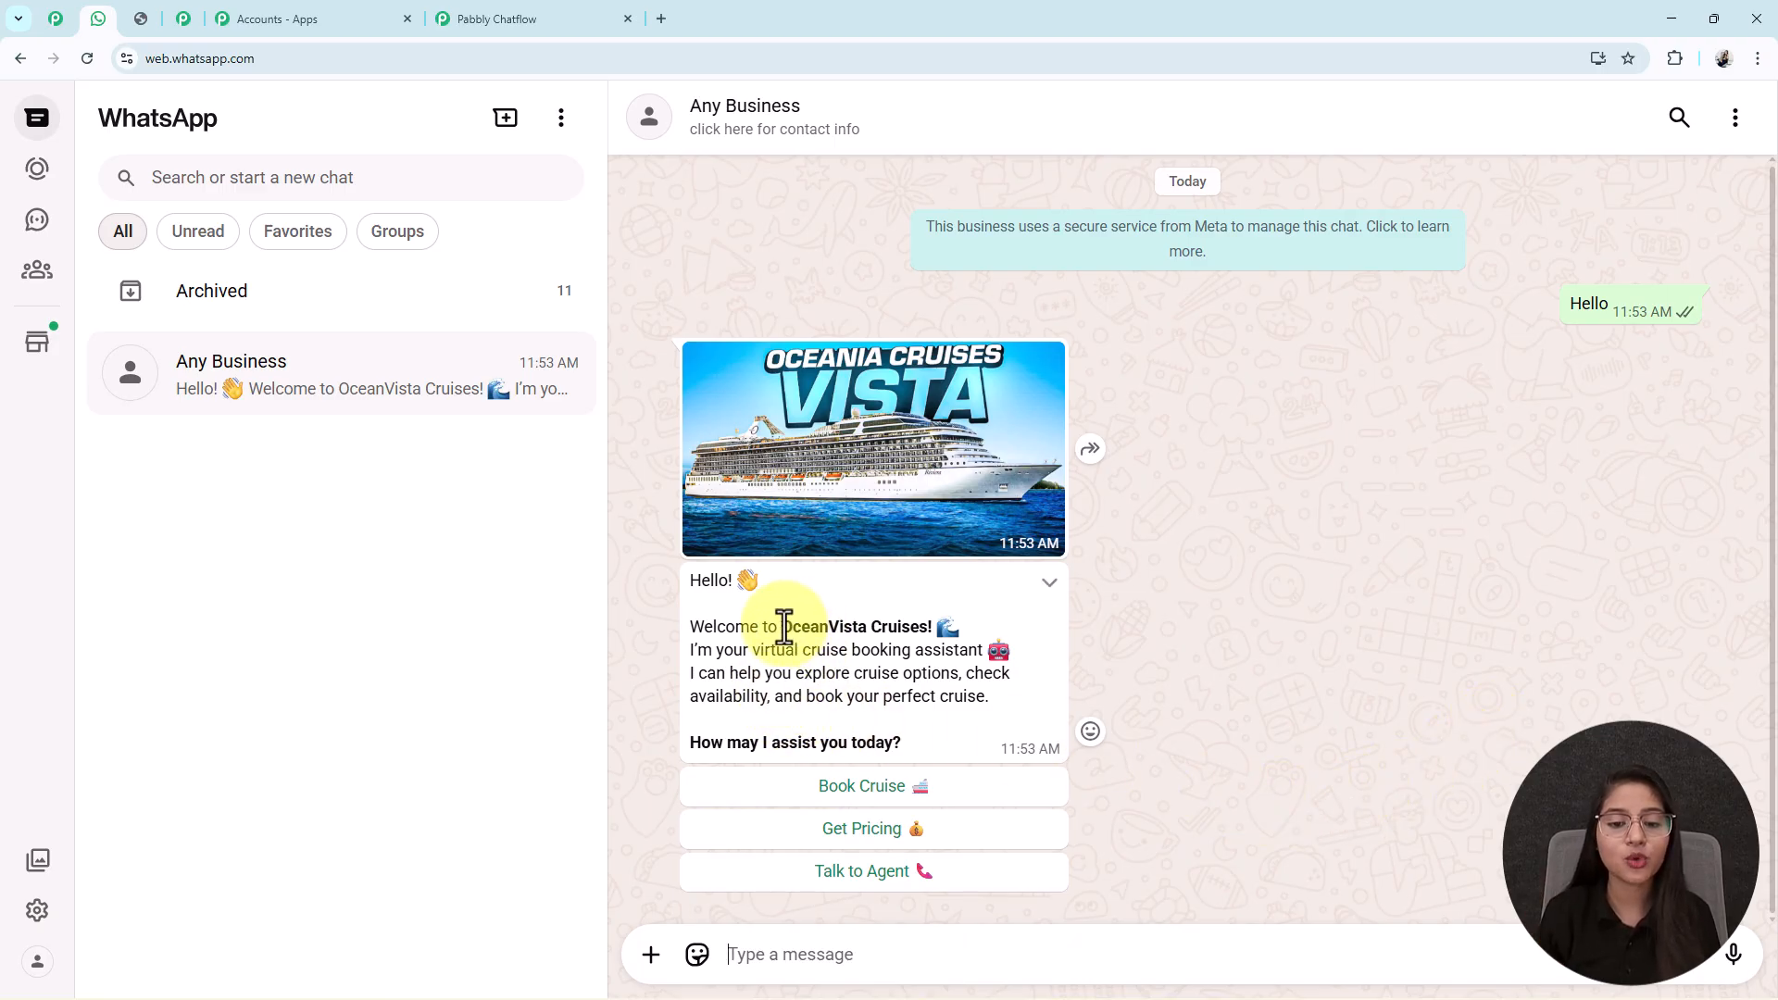
drag(785, 627, 946, 630)
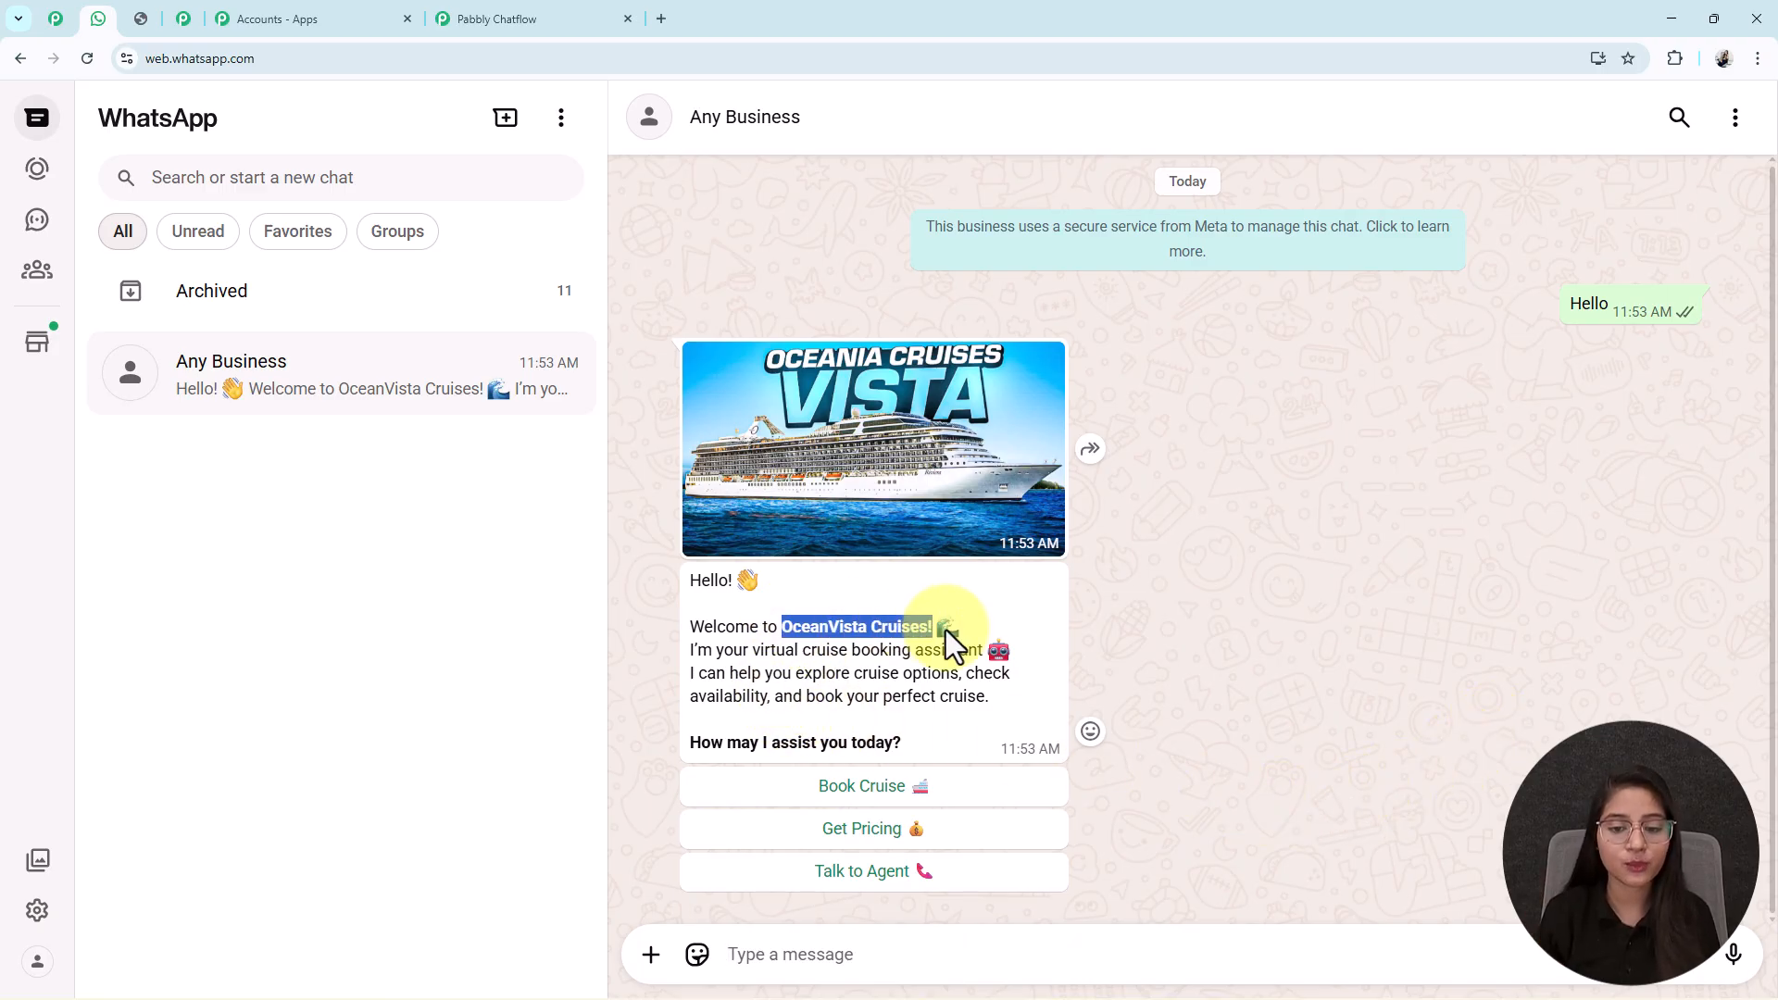
click(545, 17)
drag(702, 881, 729, 626)
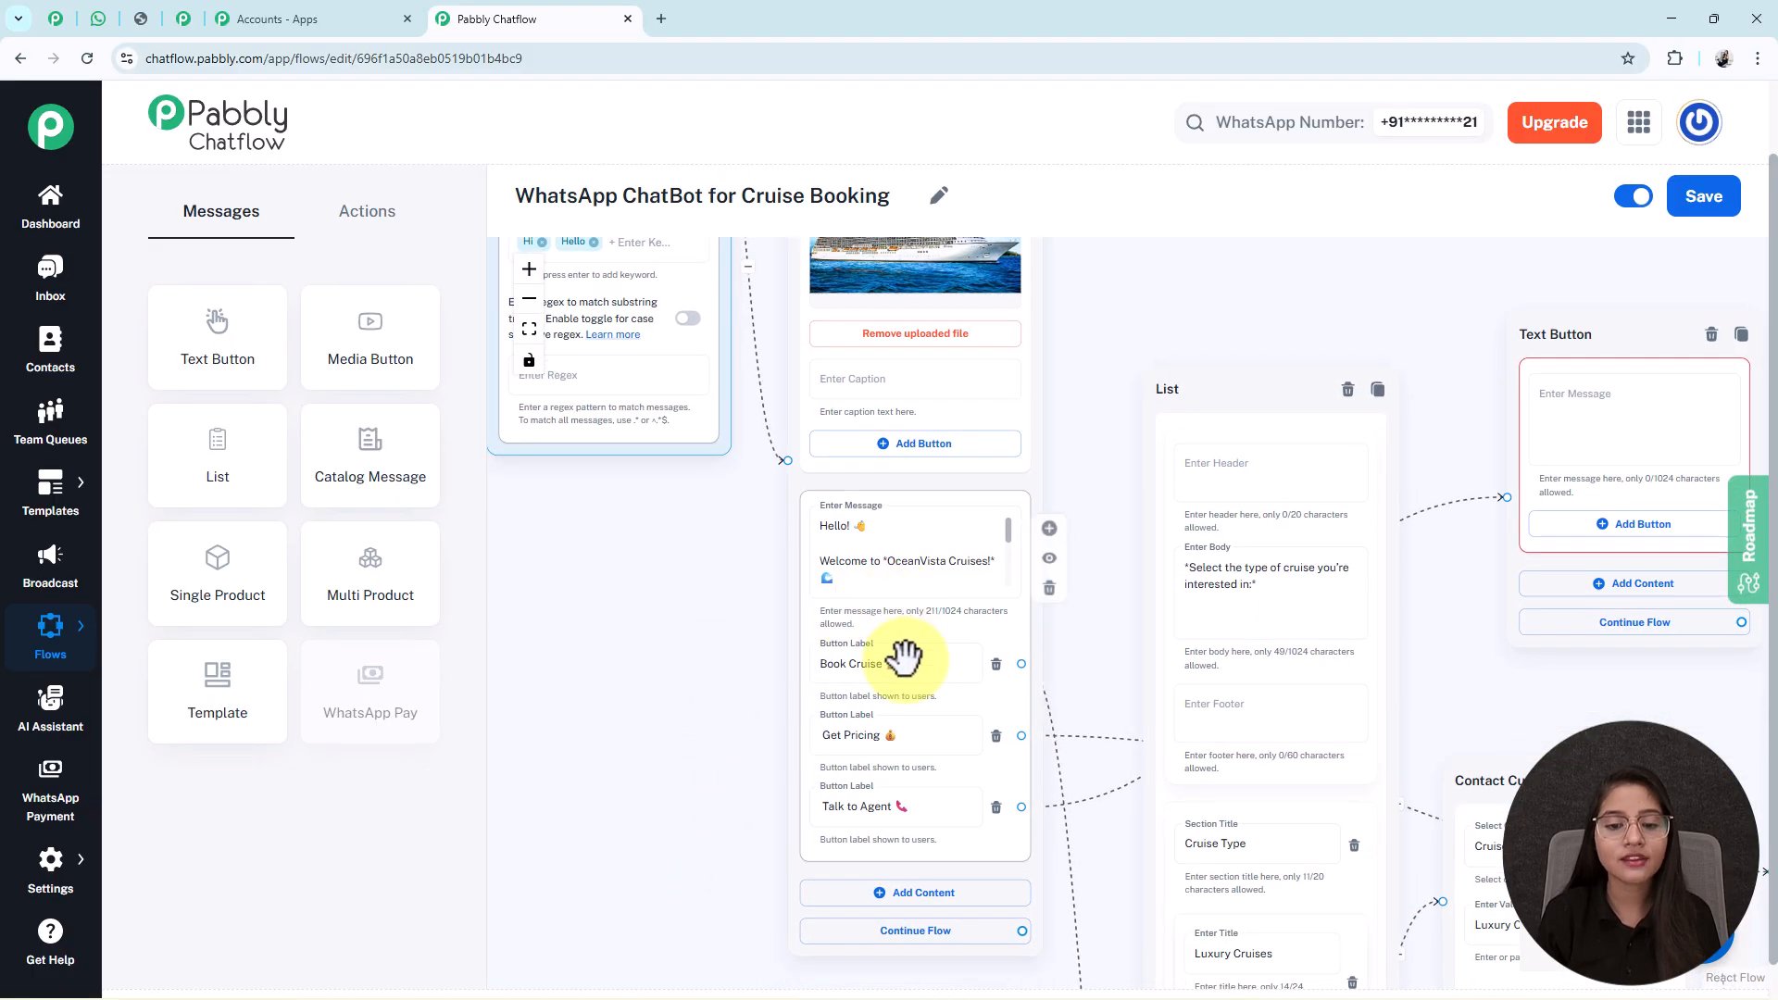
click(98, 19)
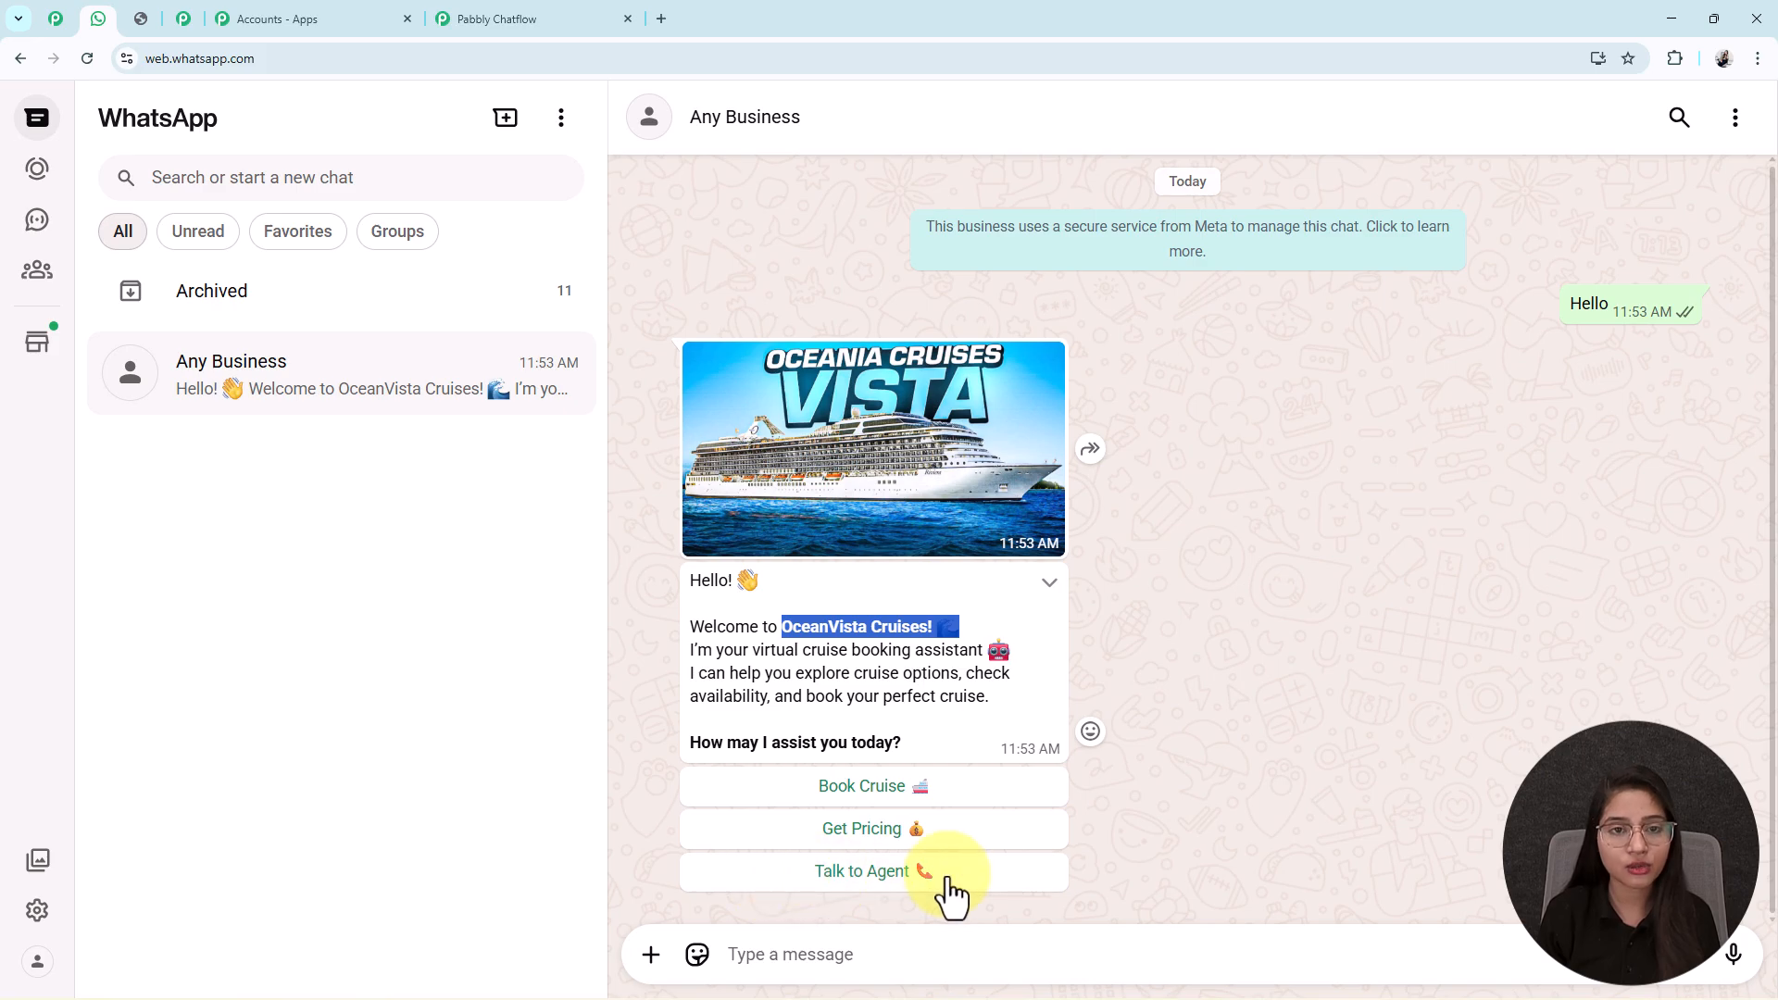
Reply Book Cruise, view the cruise-type list, and return to the flow builder.
click(915, 789)
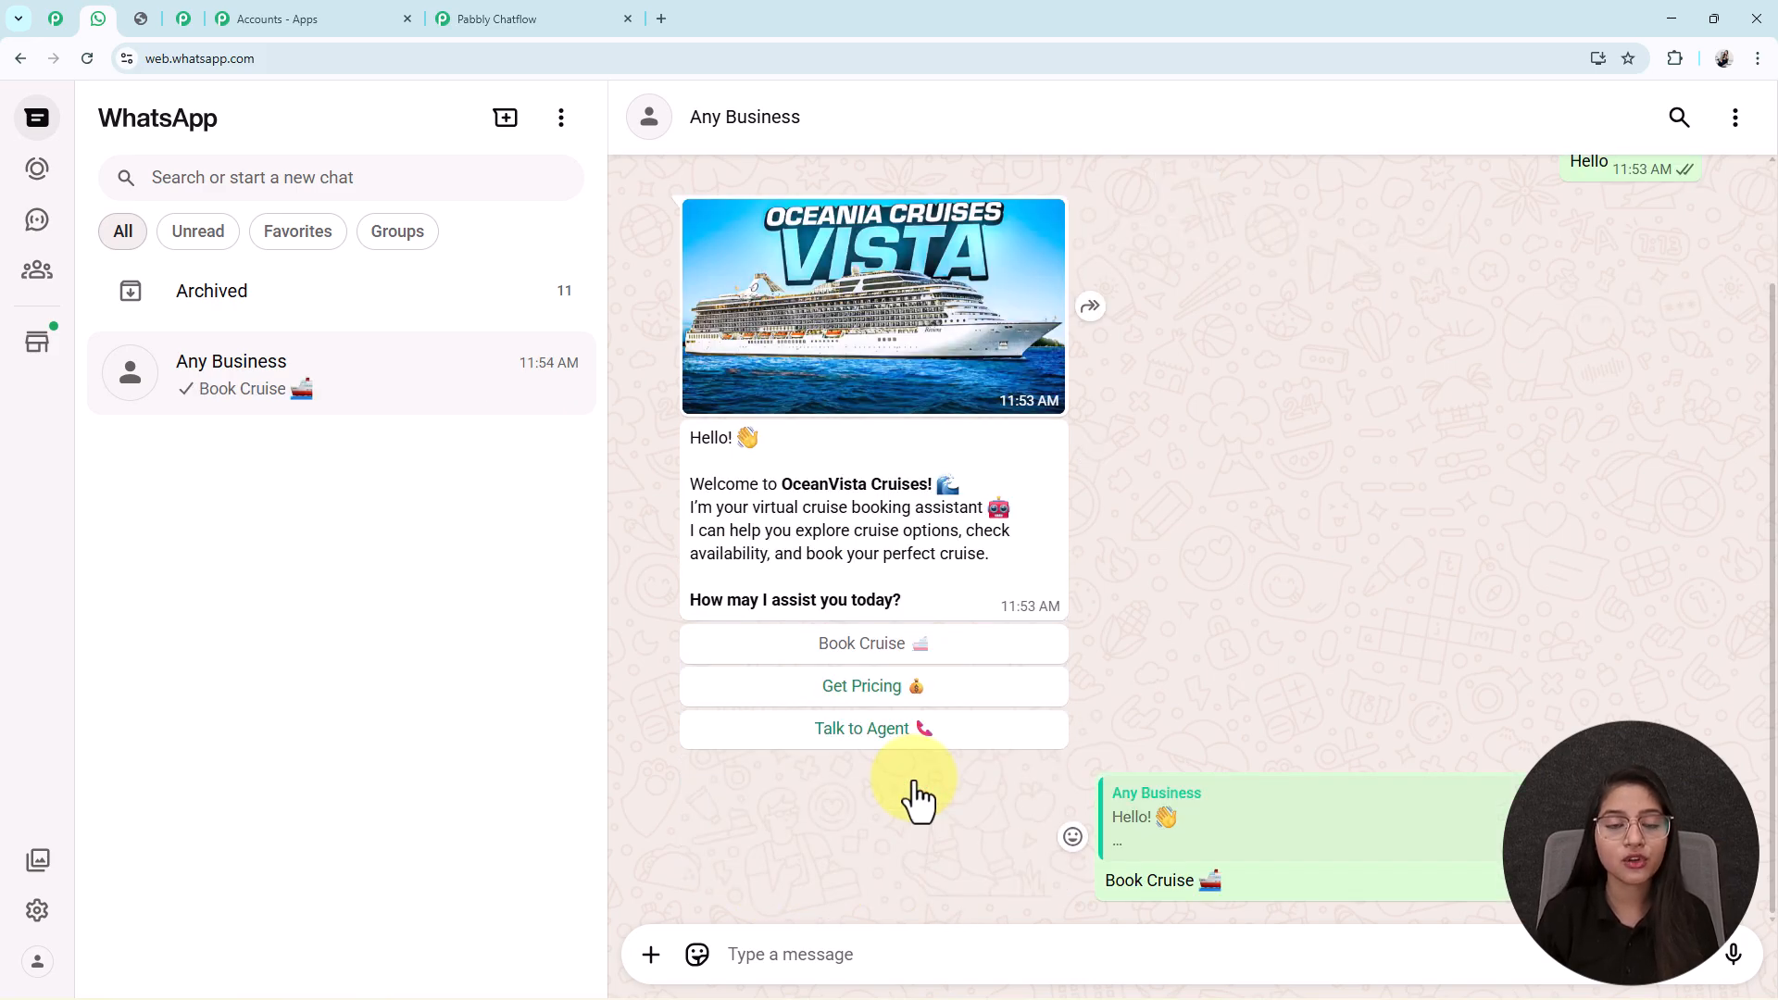
drag(685, 804, 1057, 809)
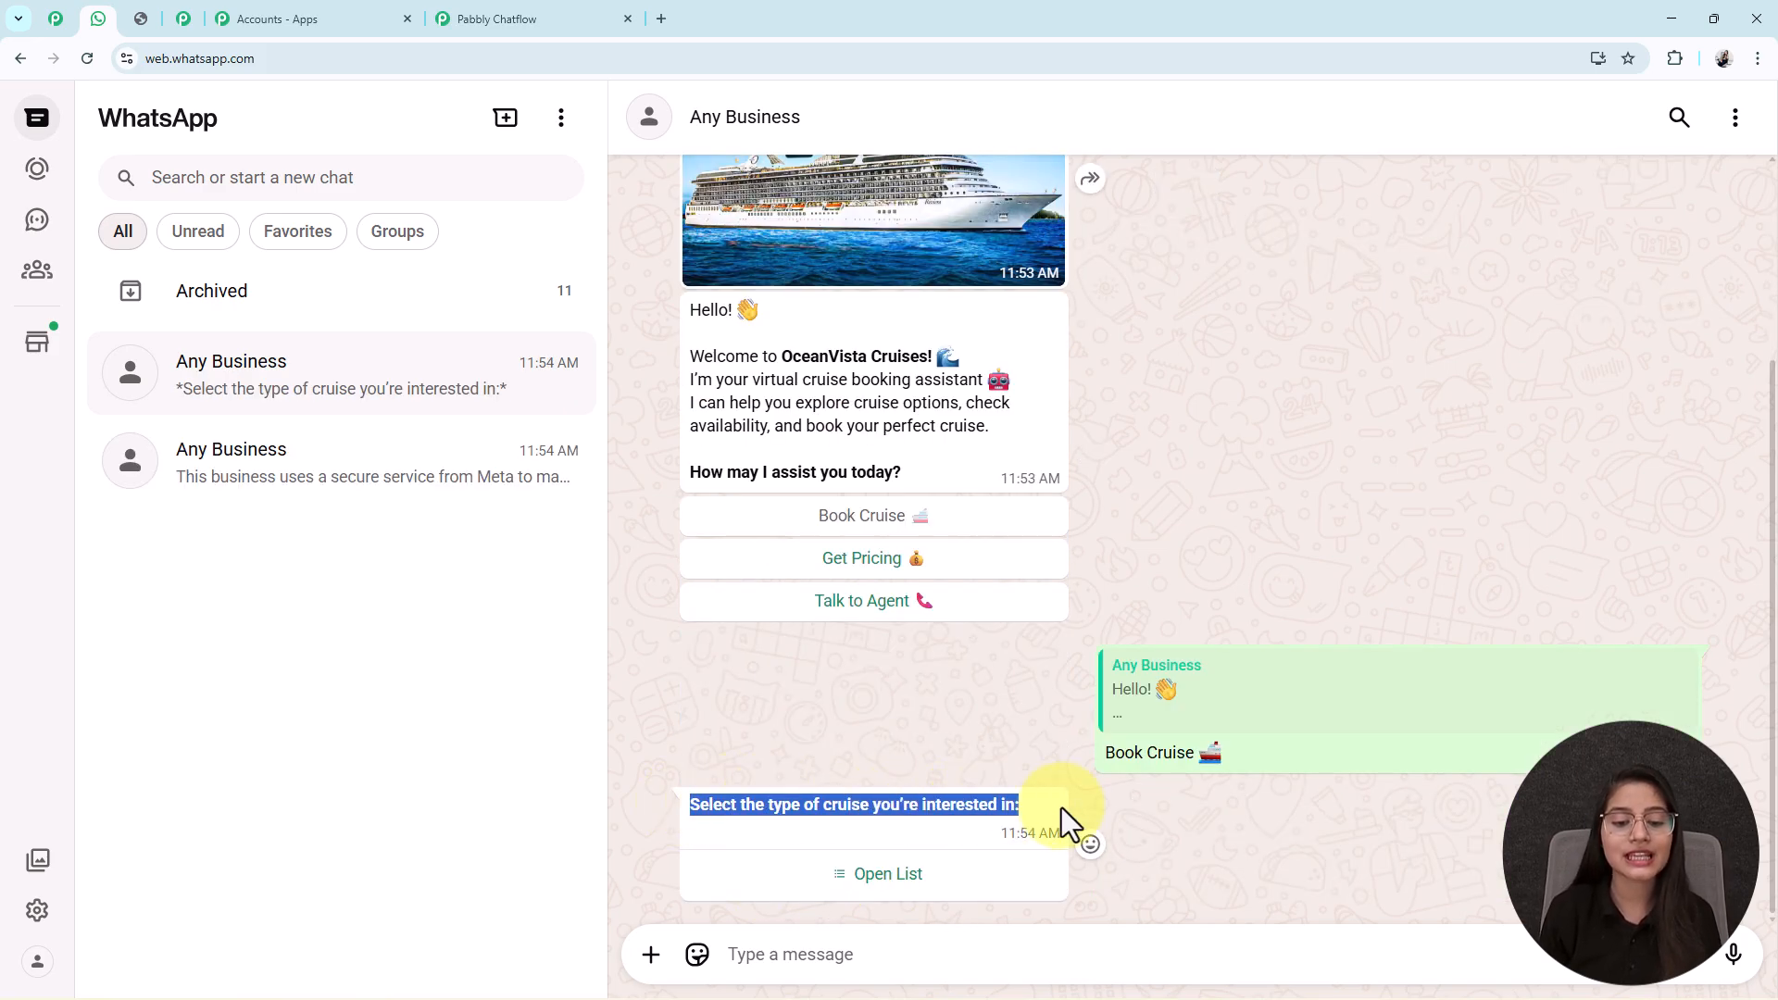
click(861, 882)
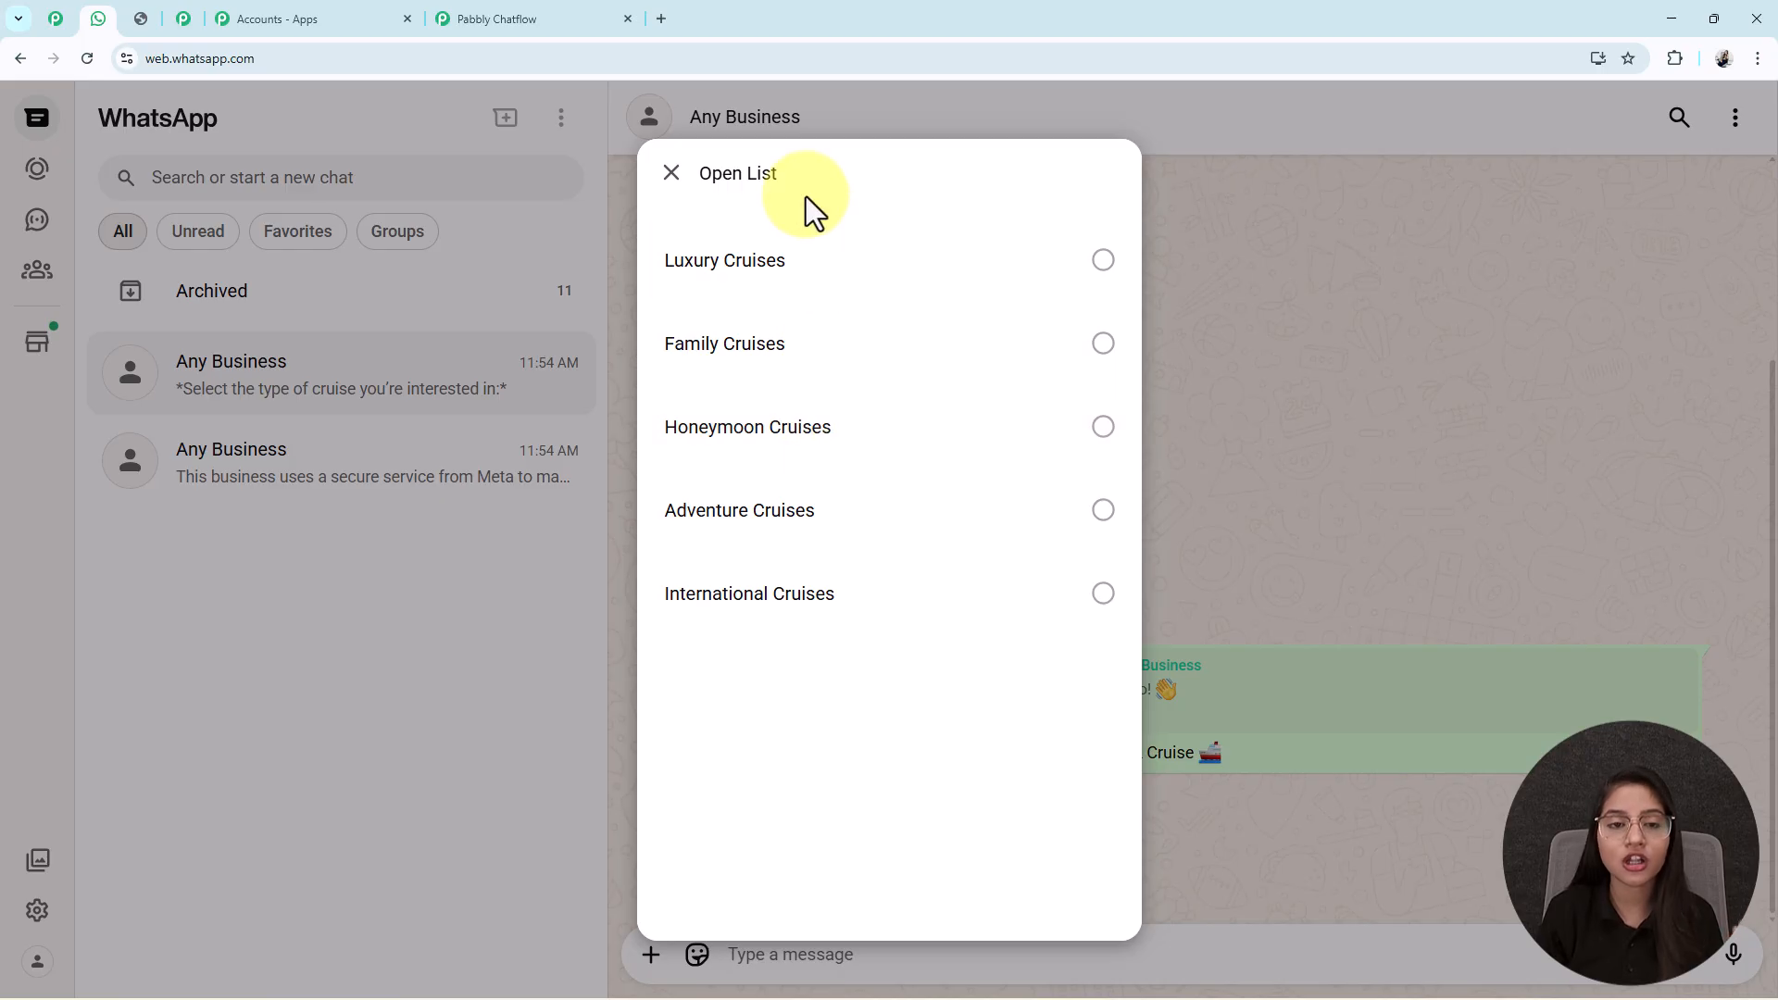
click(467, 17)
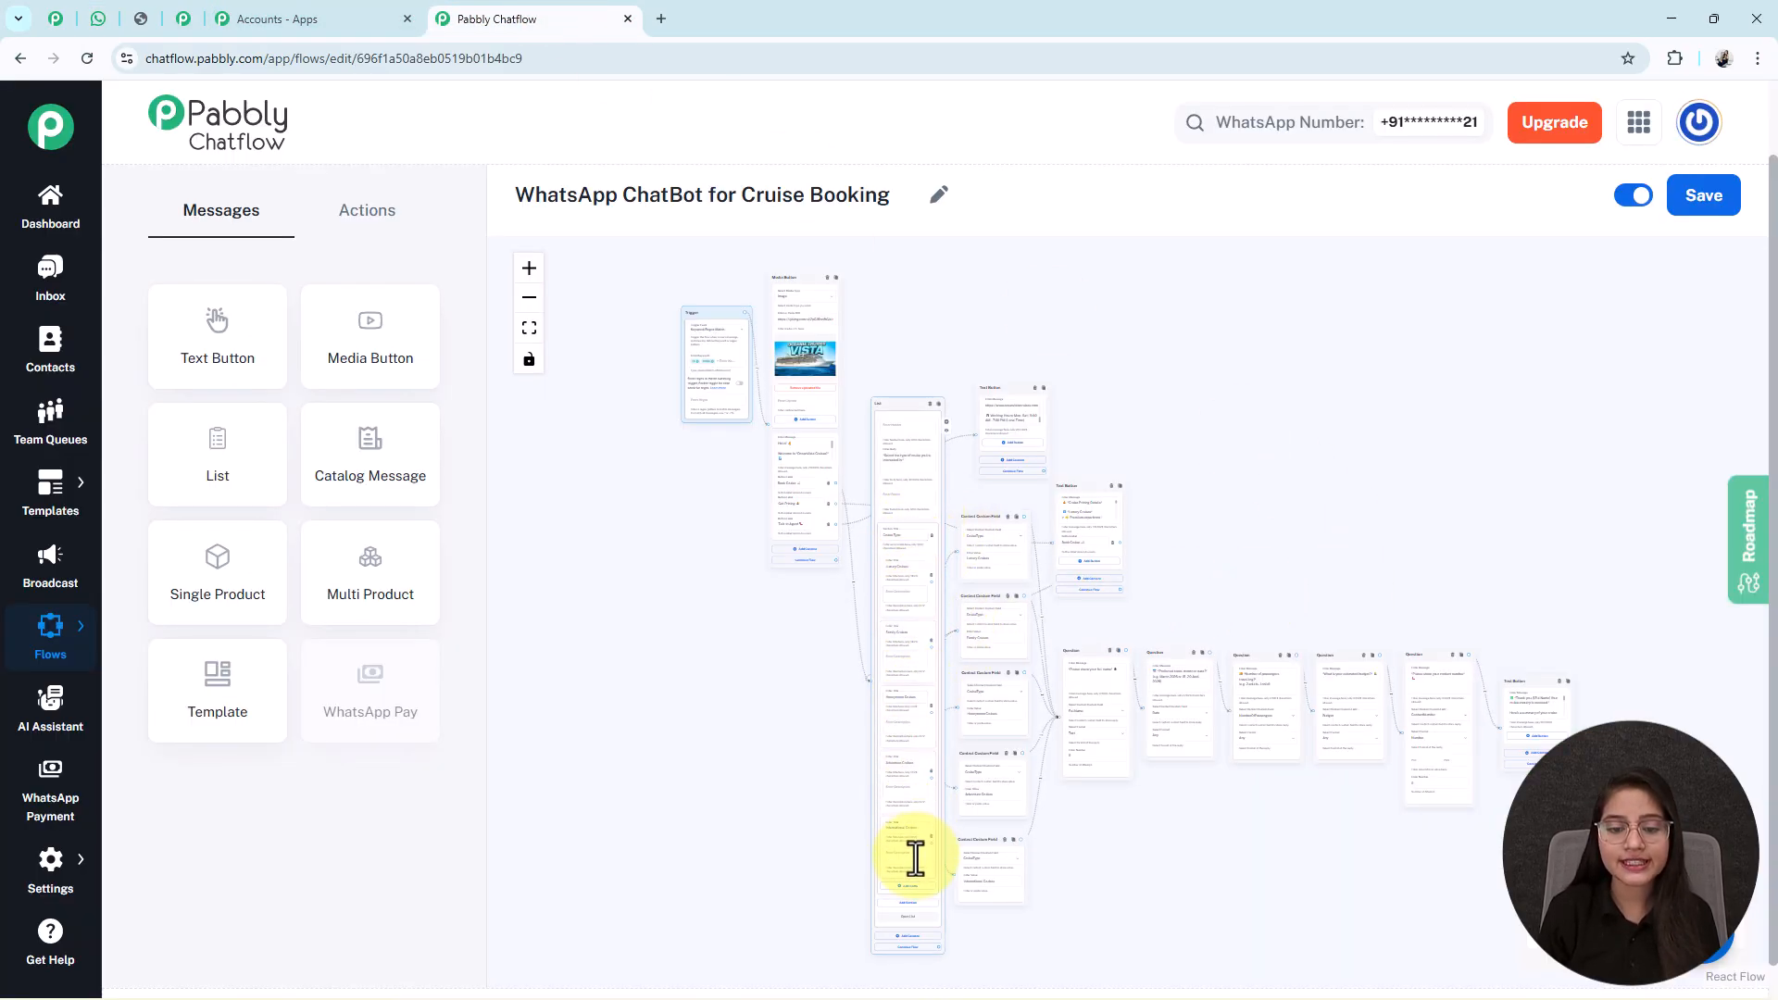
In the WhatsApp chat, choose Family Cruises and send the traveller's name.
click(97, 18)
click(778, 362)
click(1060, 868)
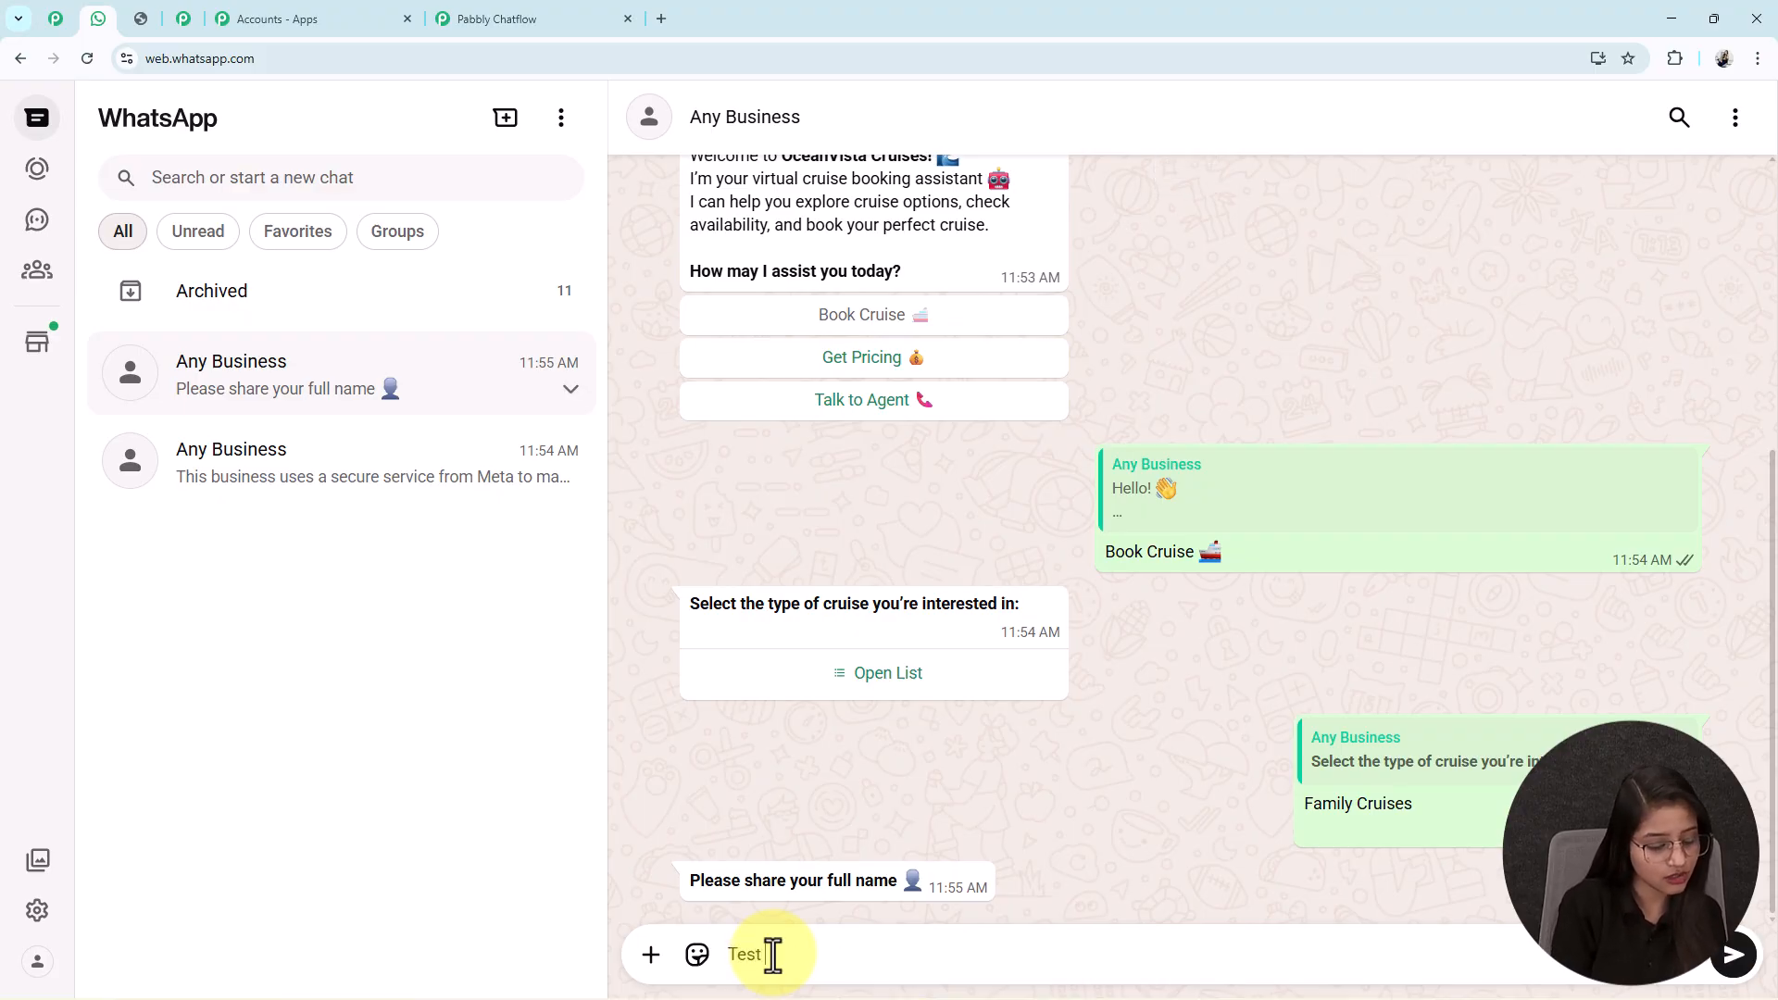
key(Return)
Send travel dates '12 - 16 June 2026' and passengers '2 adults, 2 children'.
text(12 - 16 June 2026)
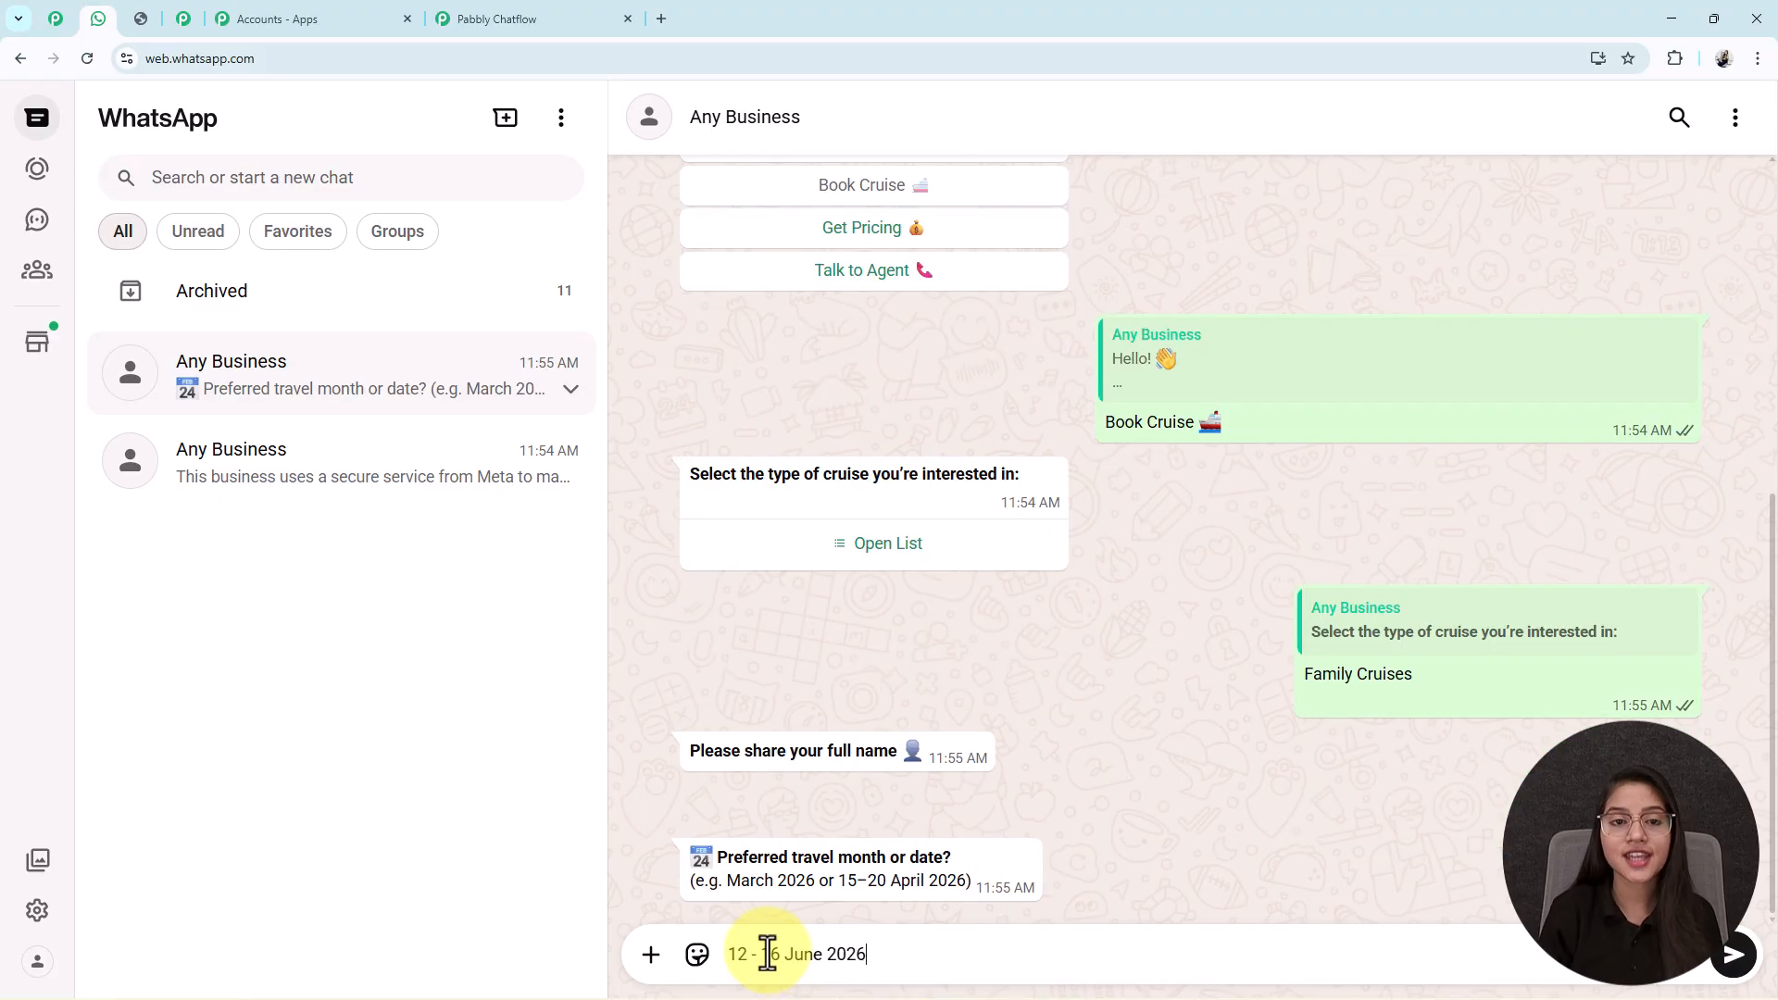
key(Return)
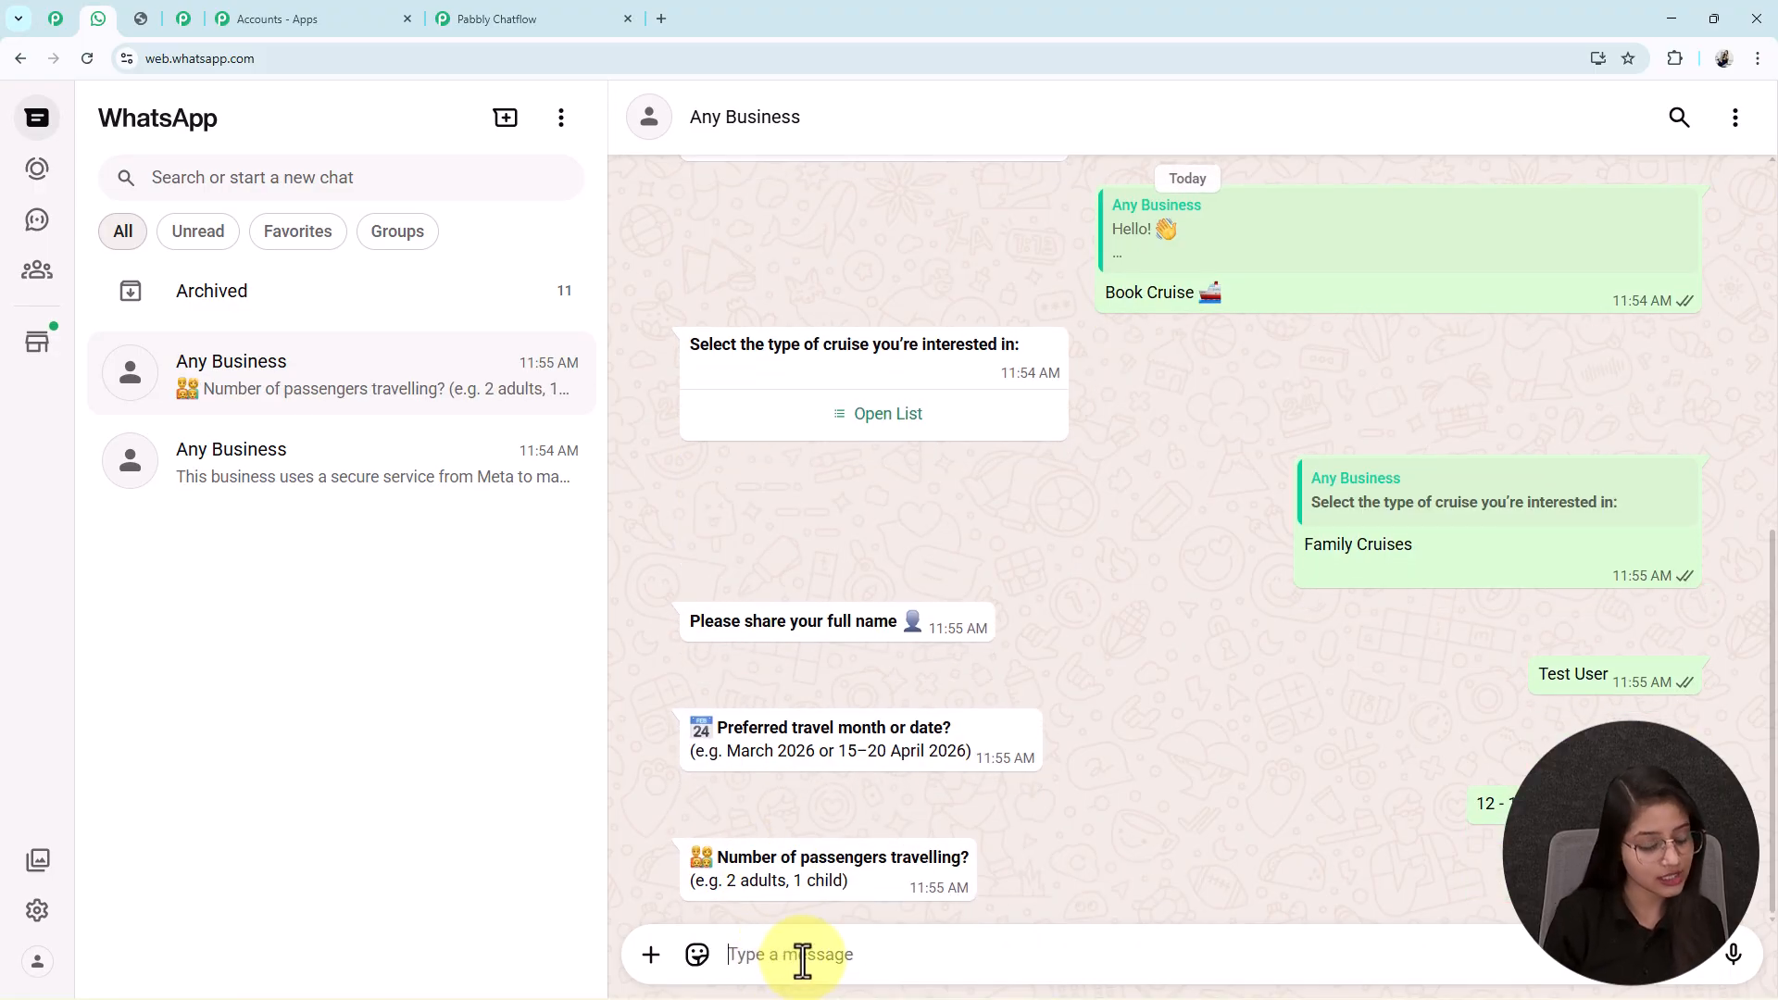
text(2 adults, 2 children)
key(Return)
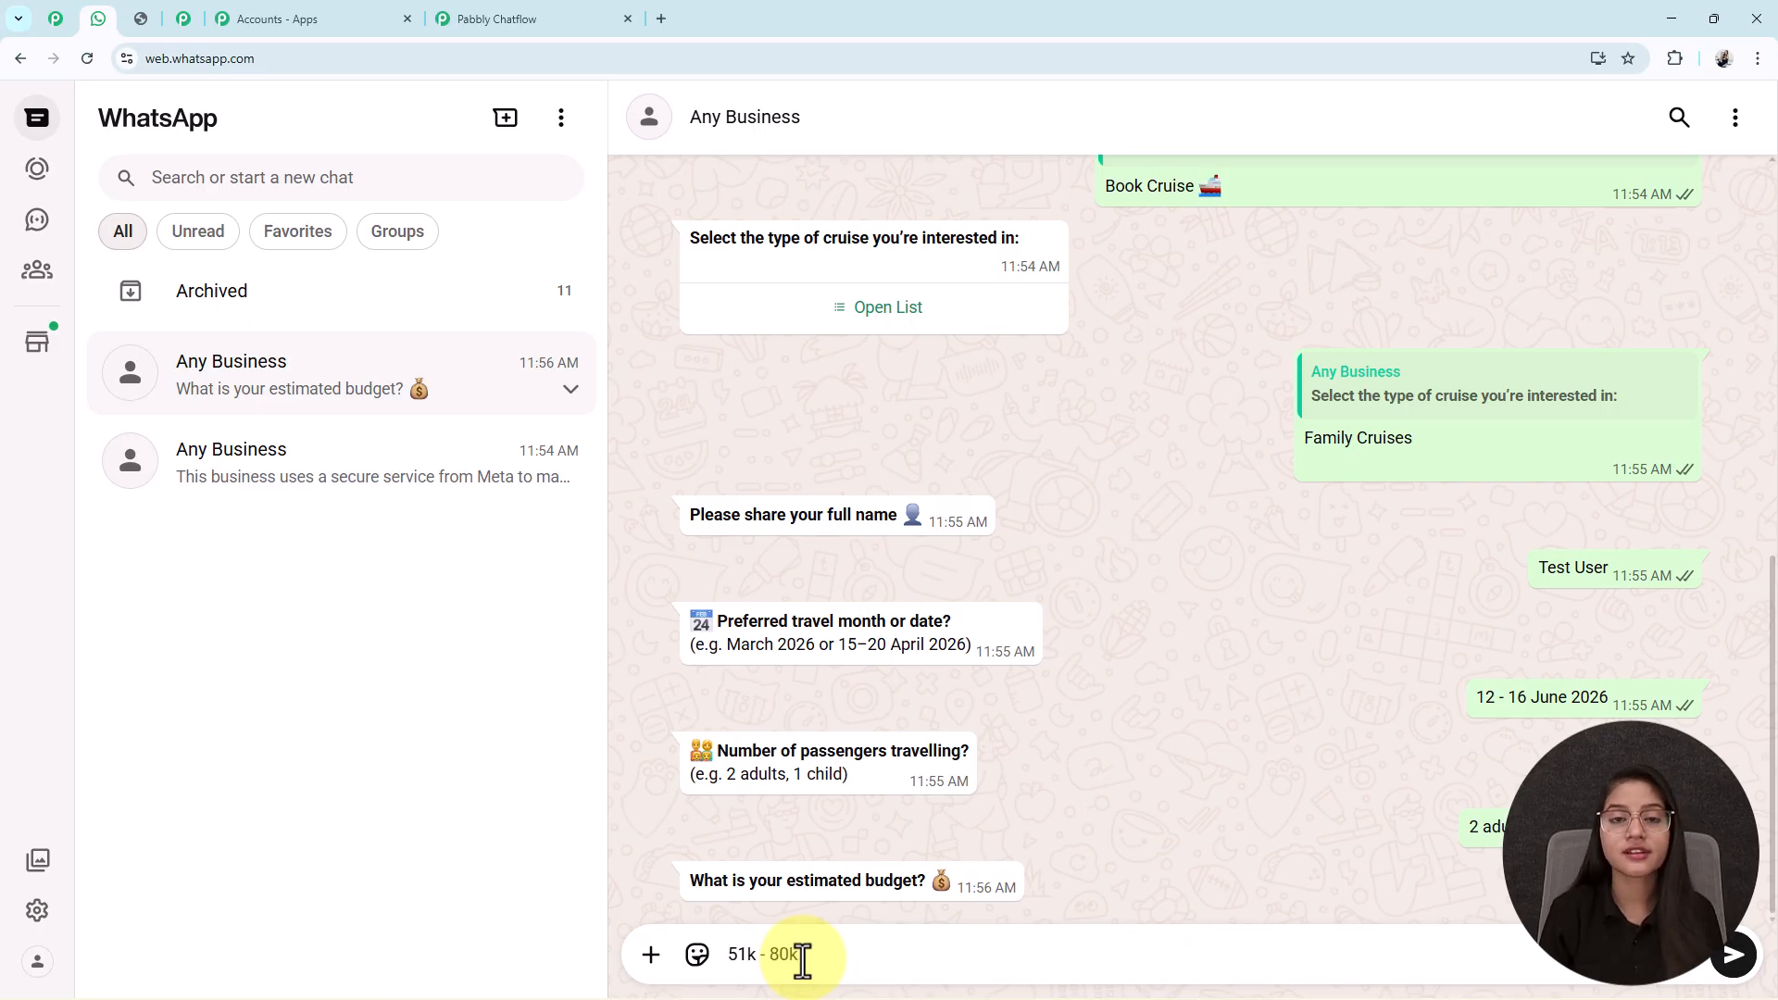
Send the 51k - 80k budget and the contact phone number to the bot.
key(Return)
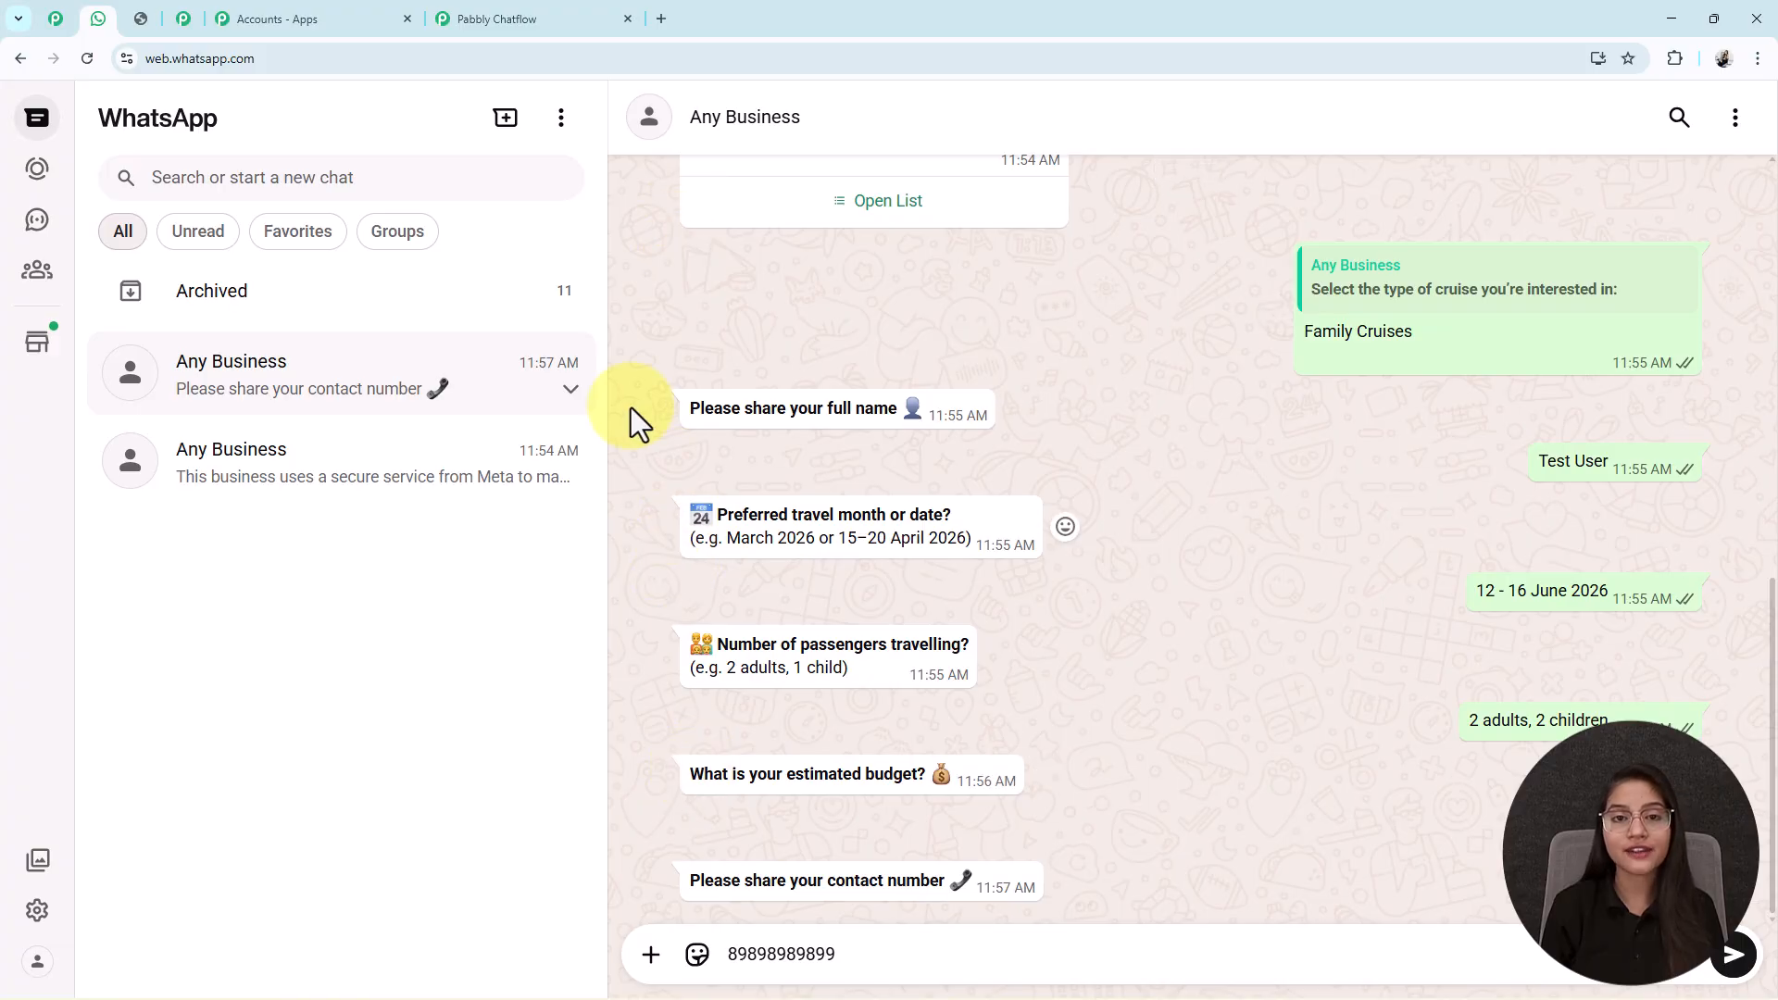
click(524, 18)
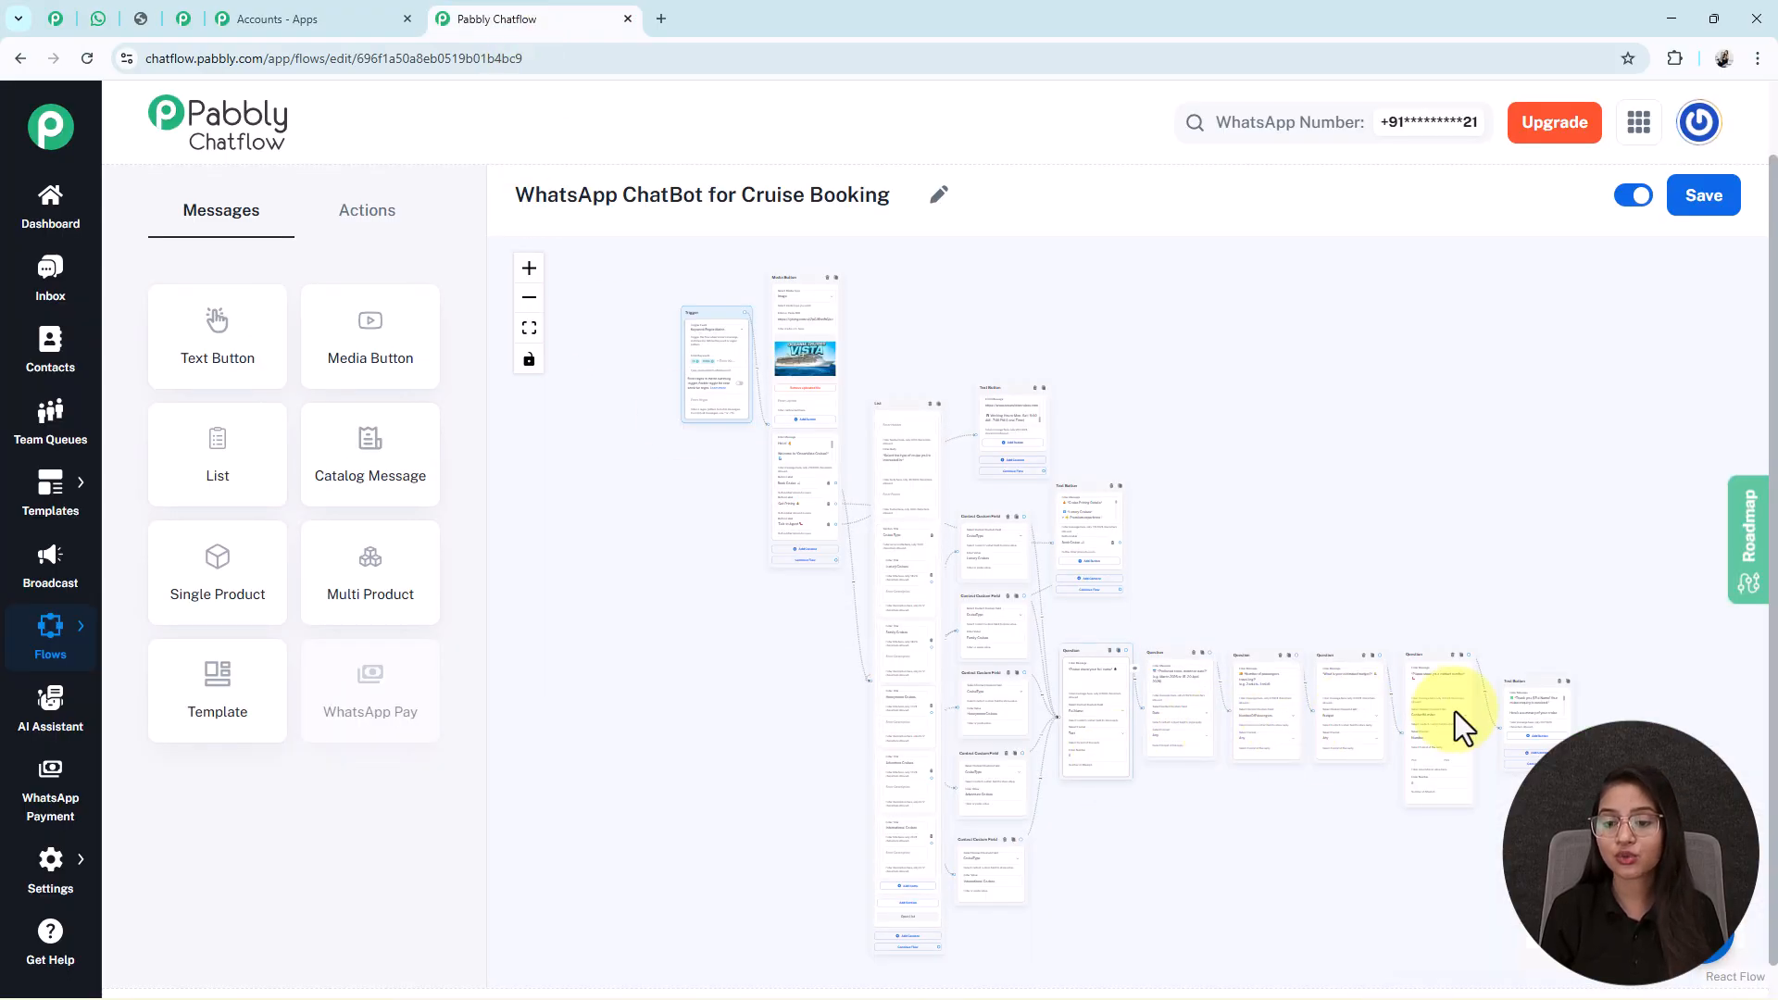
click(97, 18)
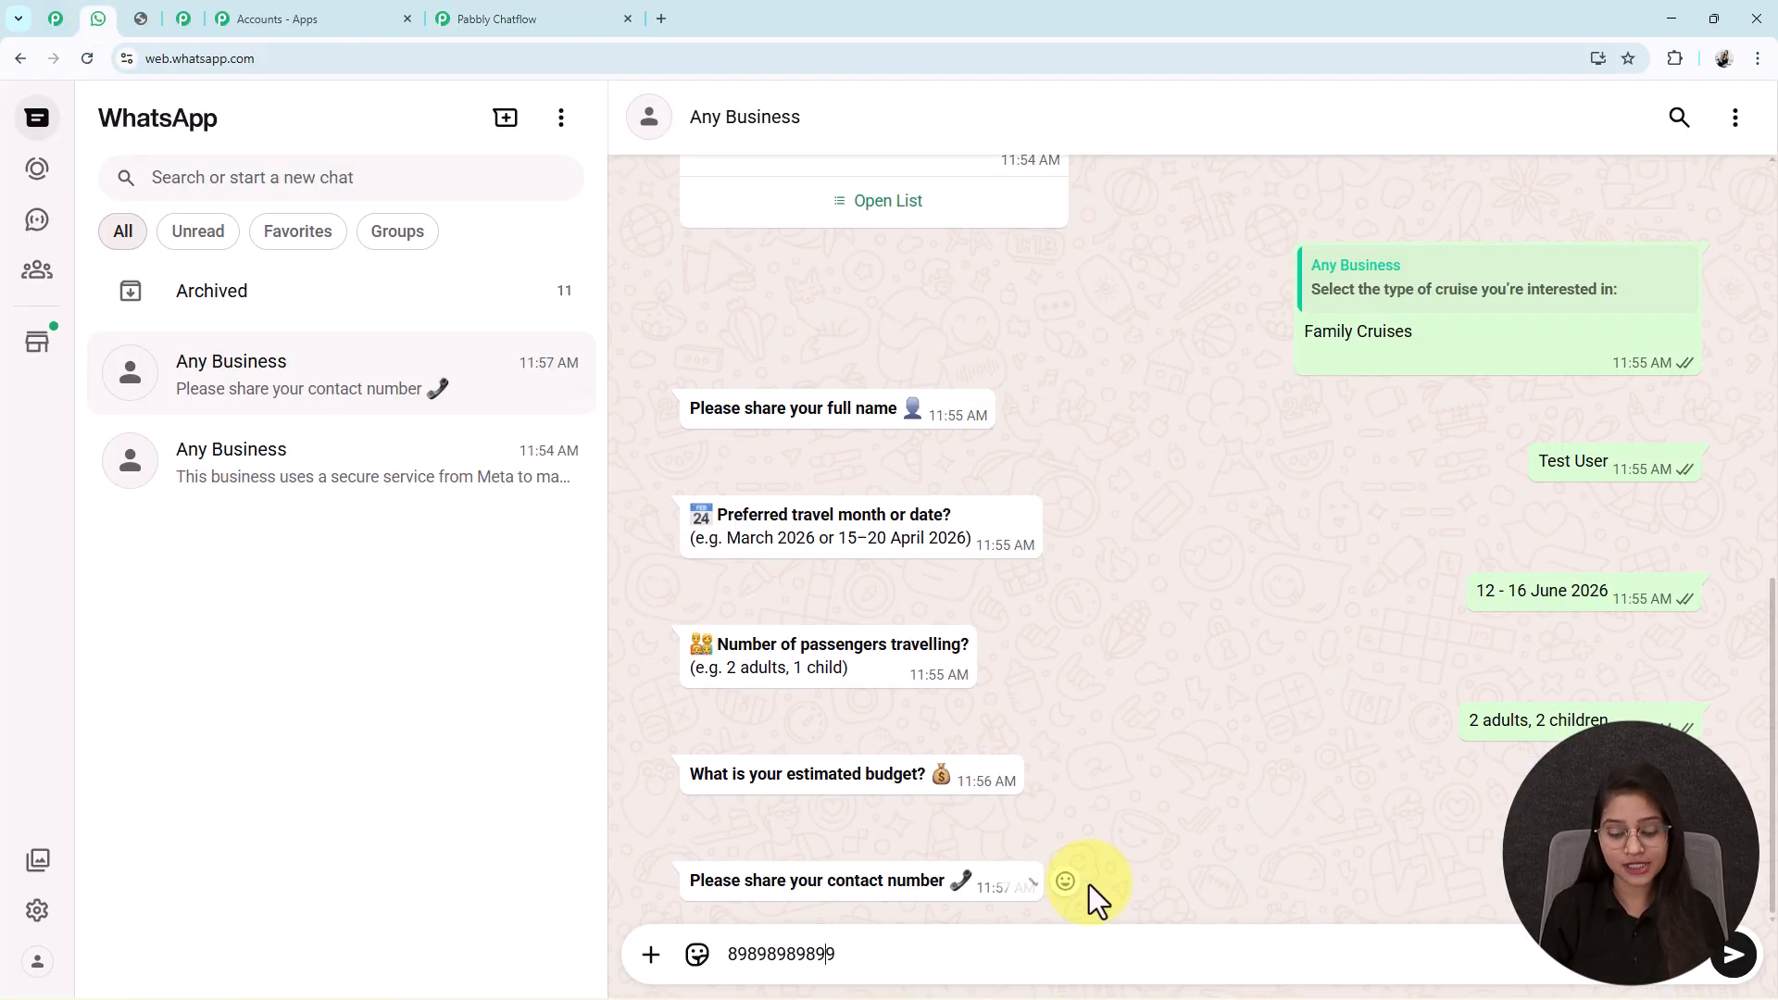
key(Return)
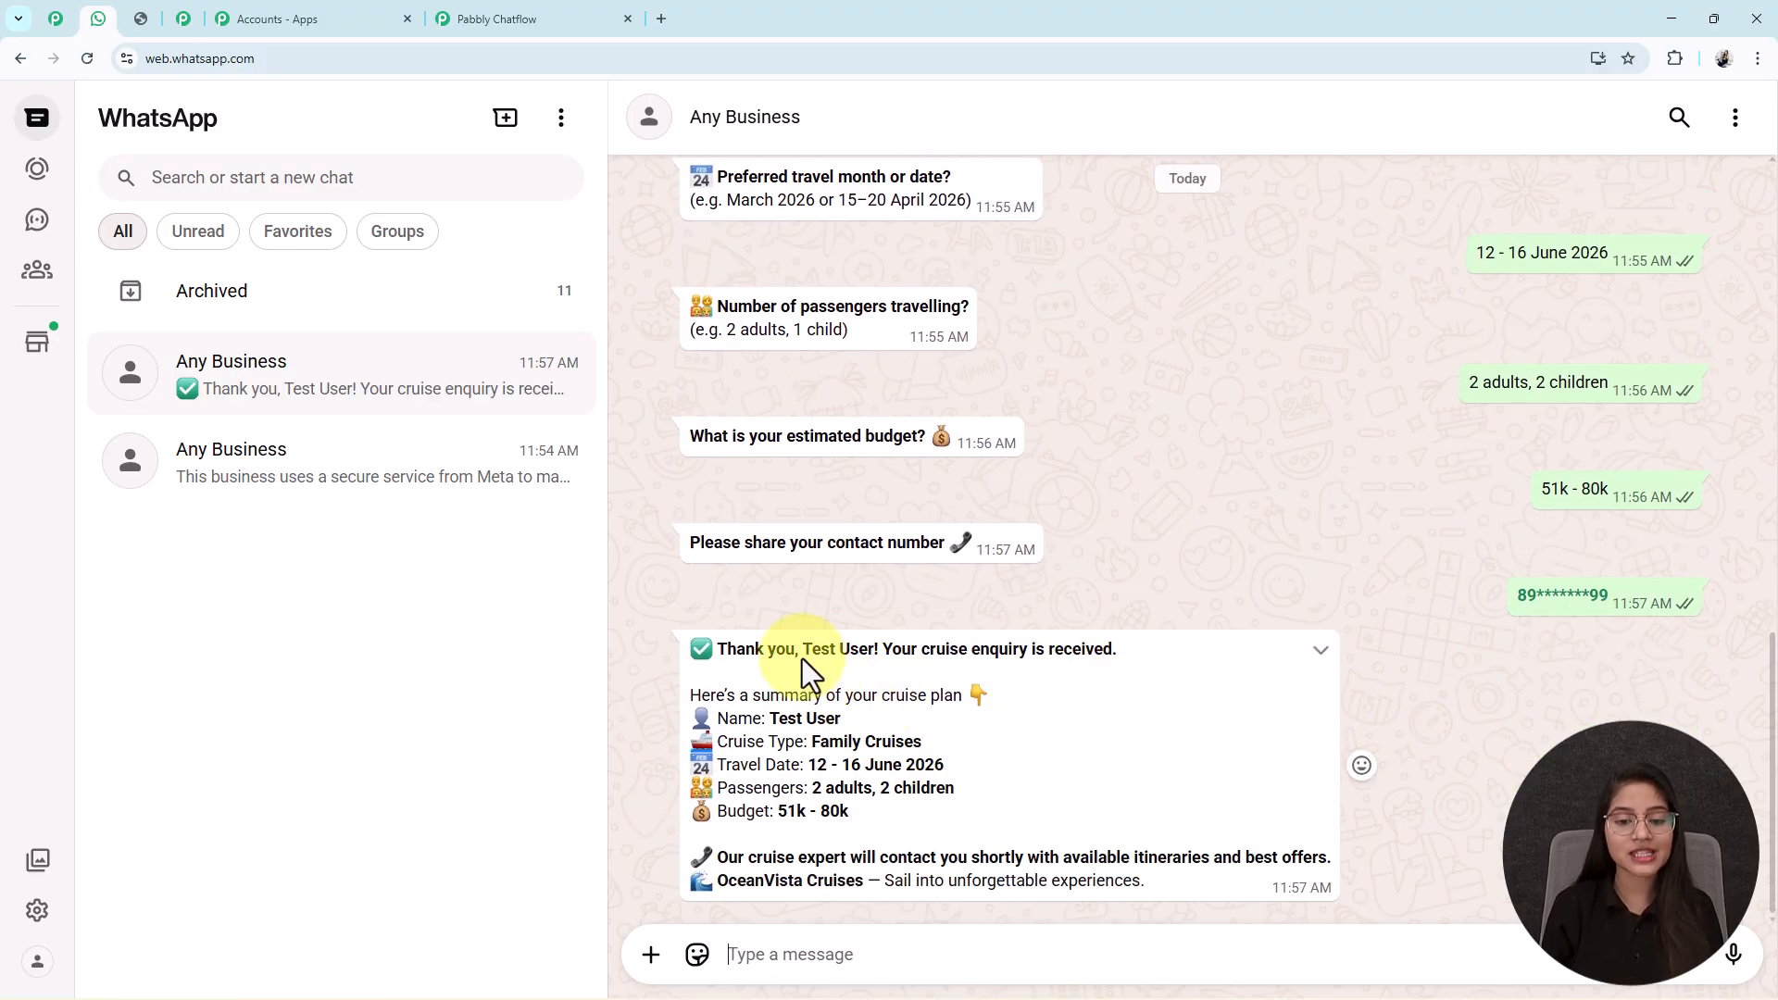
Review the bot's enquiry summary, highlighting the user's name and Family Cruises.
drag(808, 653, 886, 653)
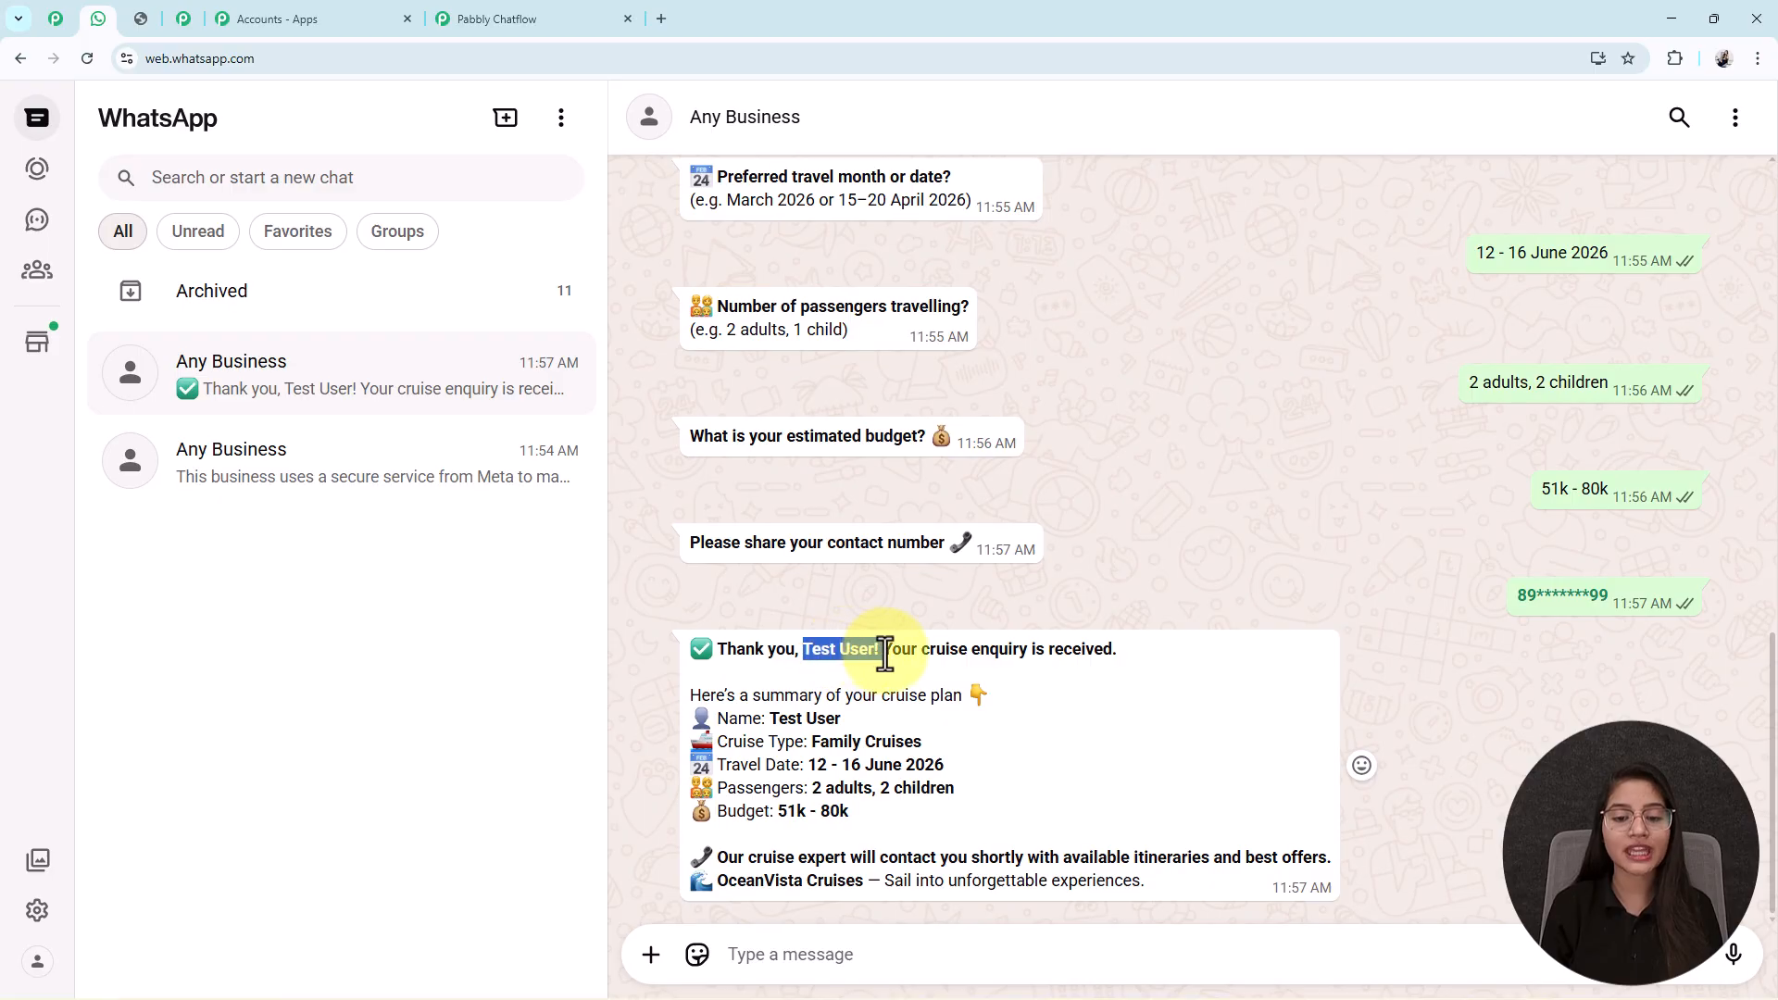
scroll(1580, 341, up, 2)
click(1591, 310)
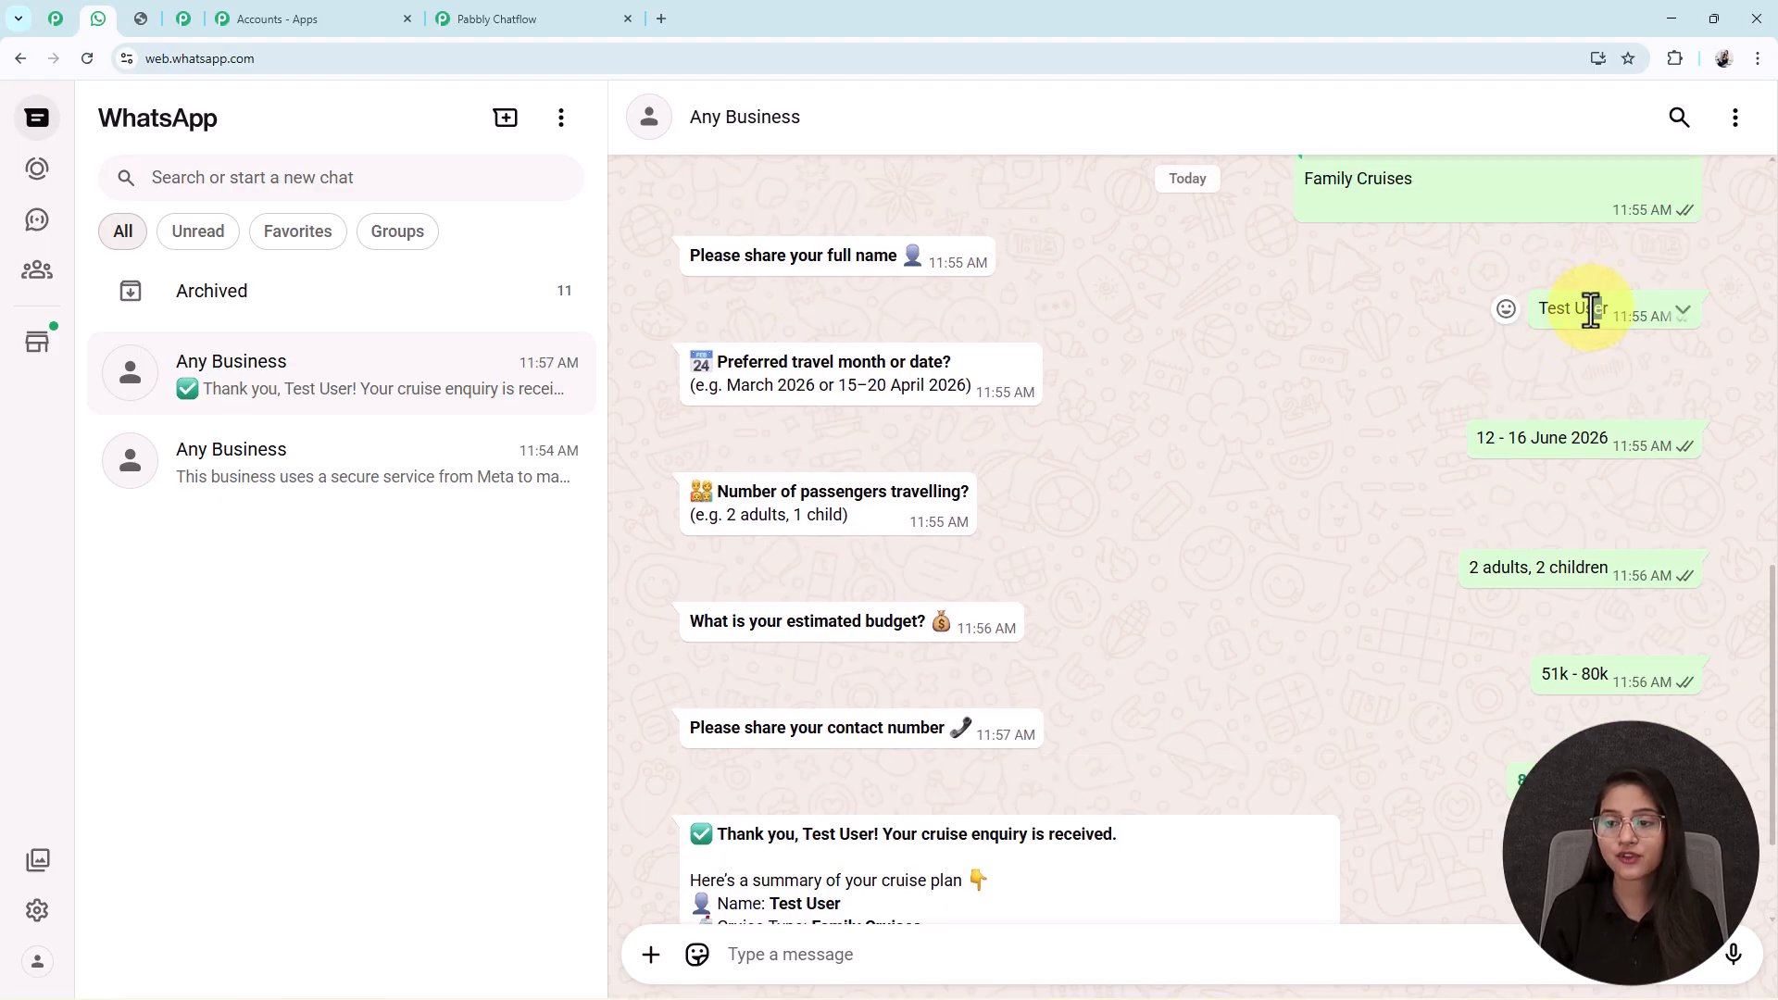
scroll(1090, 559, down, 2)
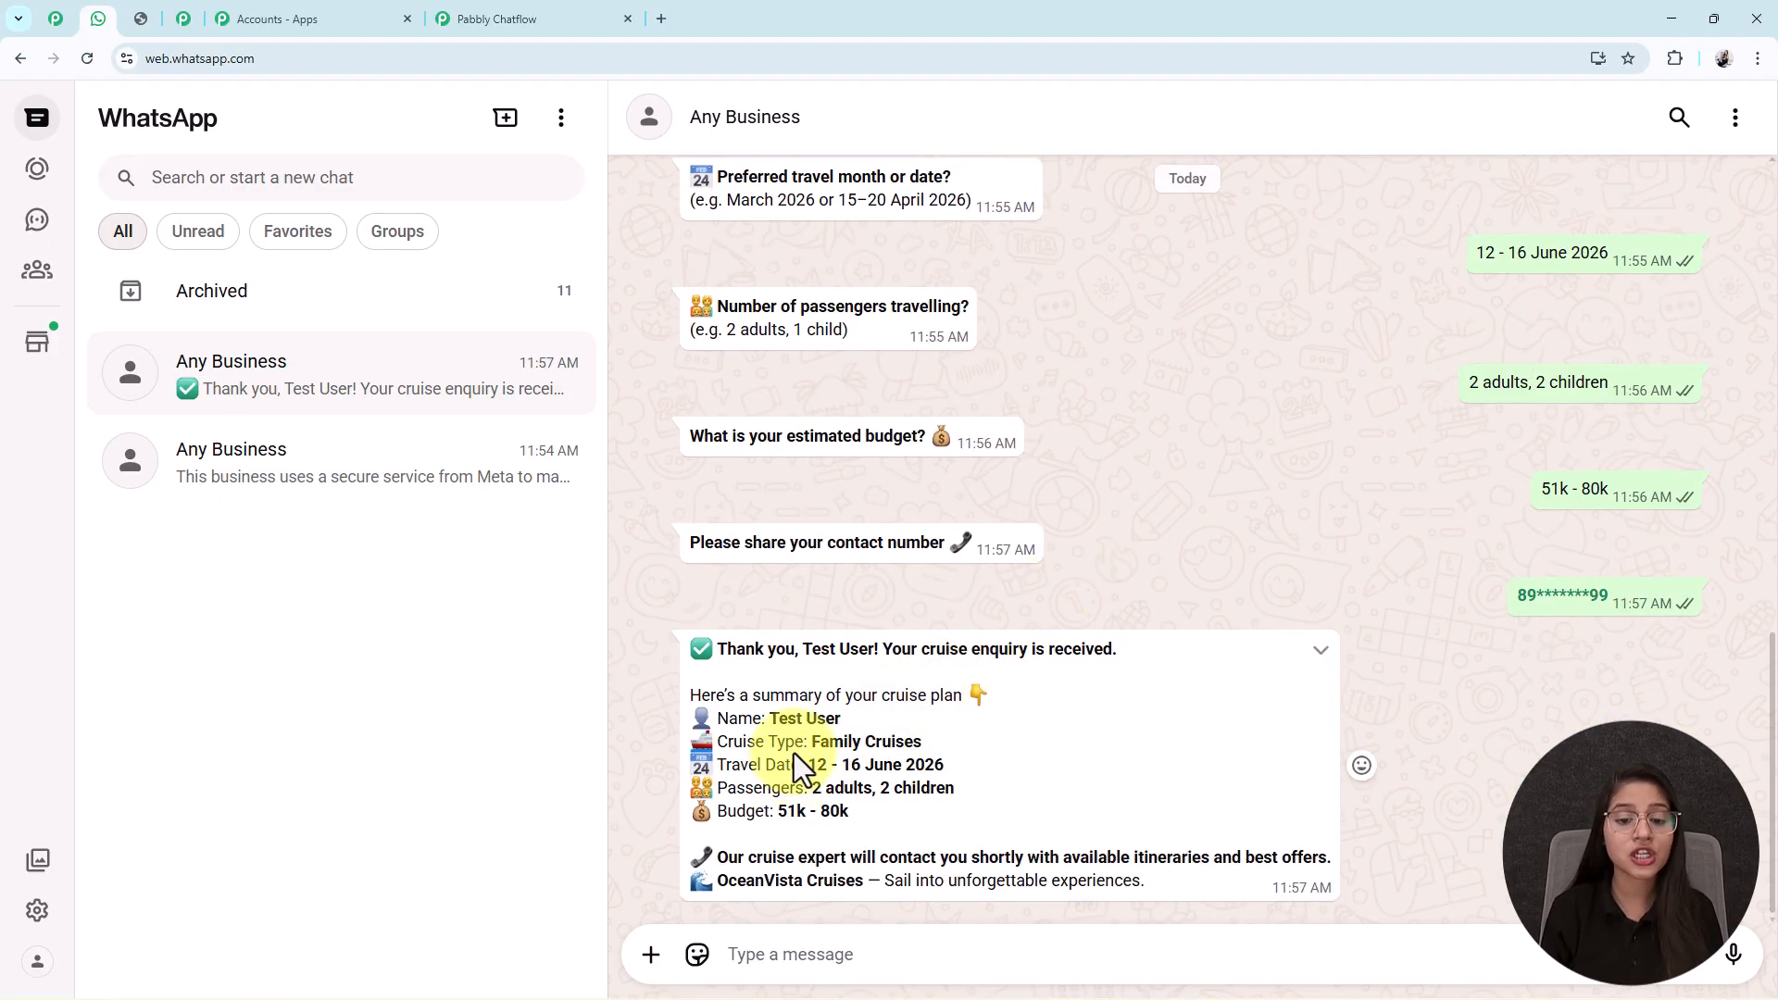
drag(815, 741, 922, 742)
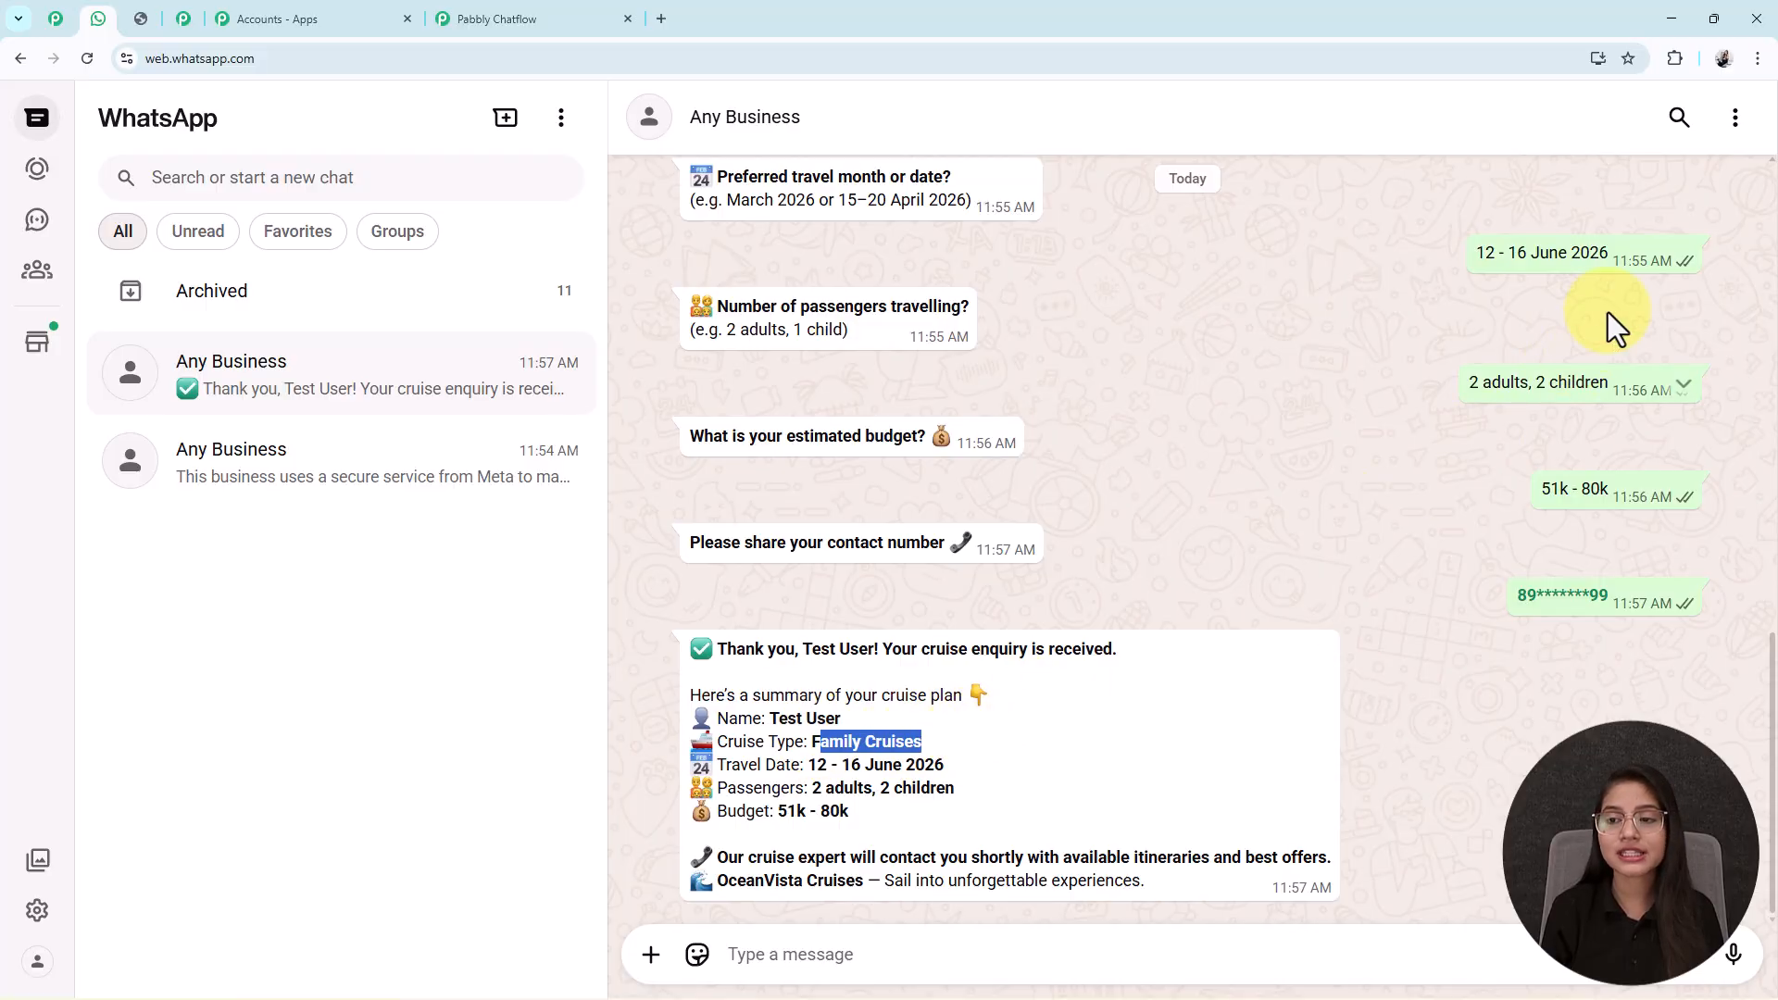
scroll(1597, 331, up, 2)
scroll(870, 730, down, 2)
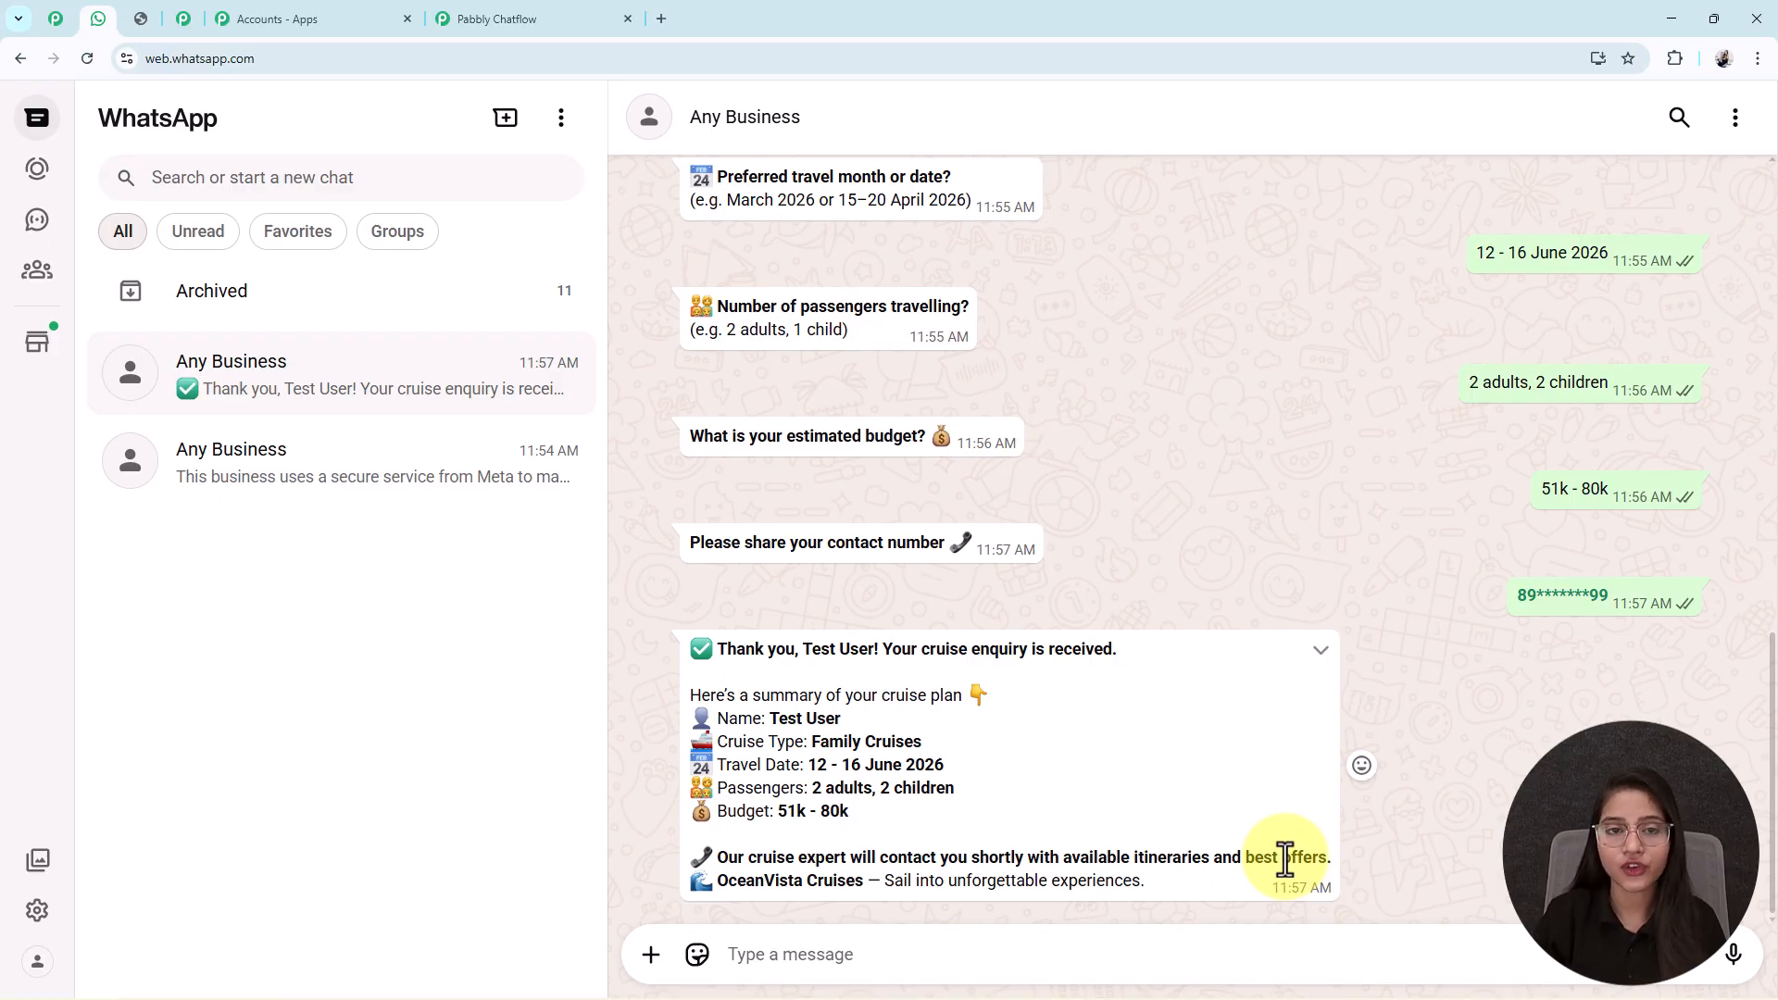
scroll(964, 766, up, 10)
Request cruise pricing with Get Pricing and support contacts with Talk to Agent.
click(906, 393)
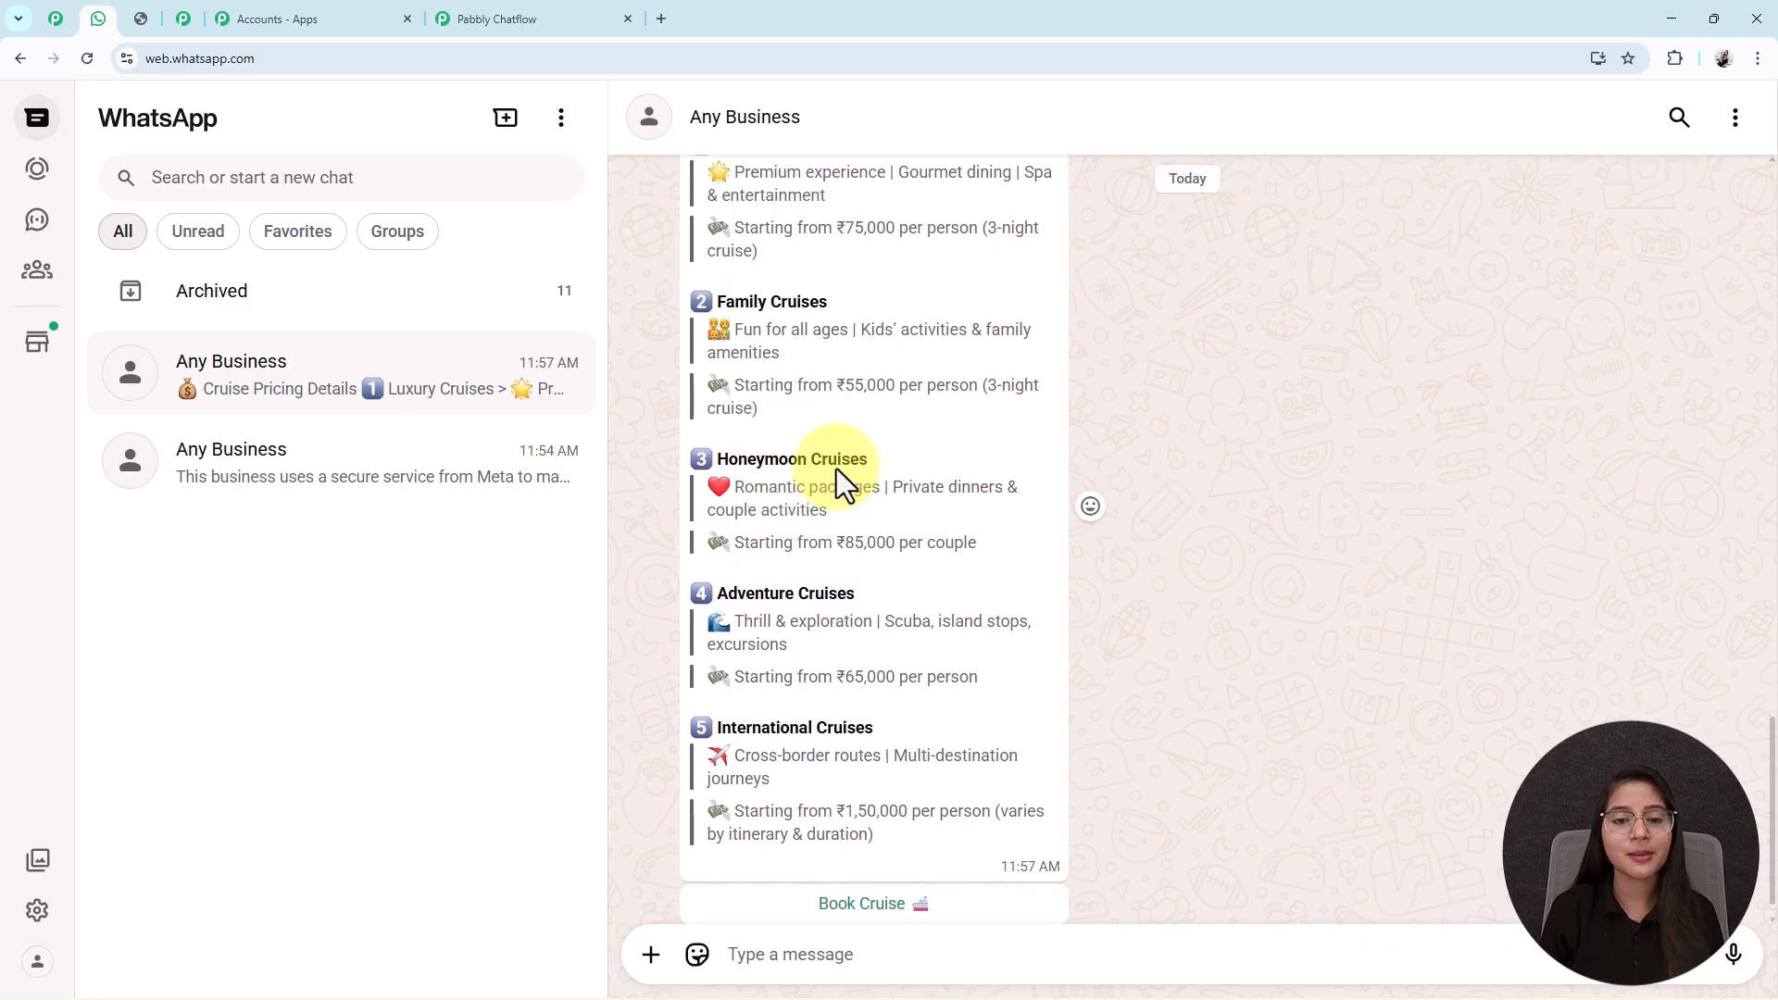
scroll(859, 452, up, 15)
click(825, 702)
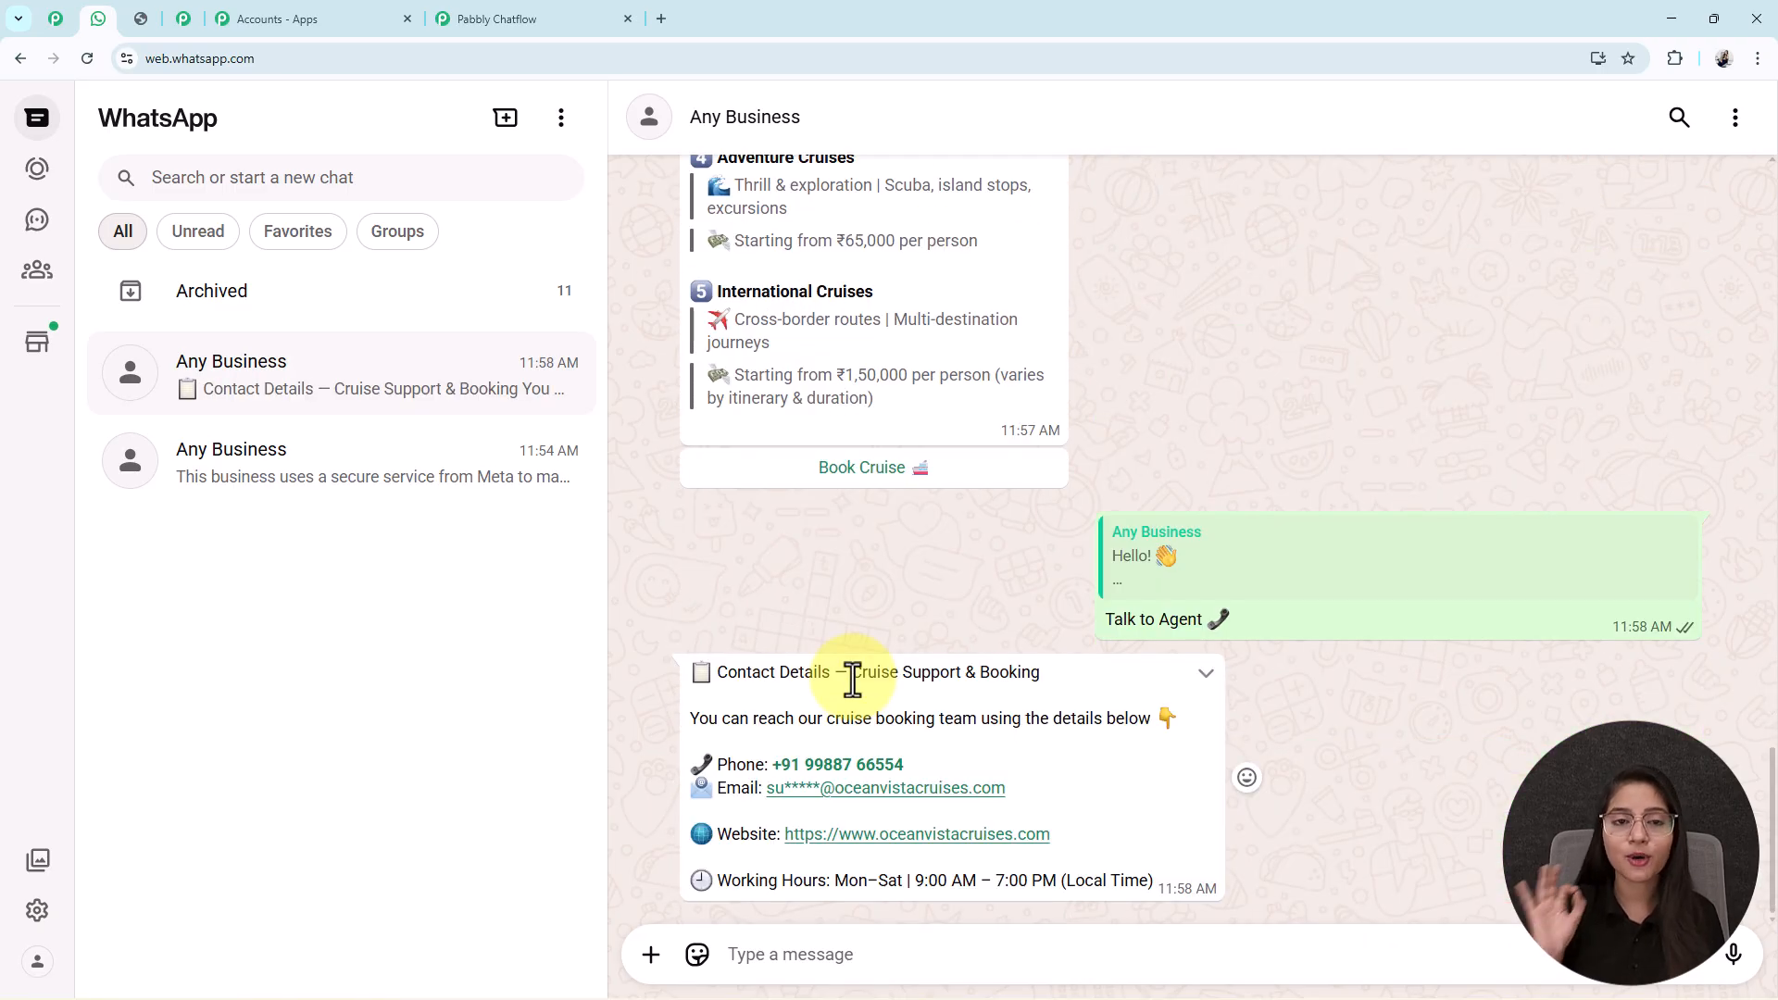
scroll(853, 679, up, 10)
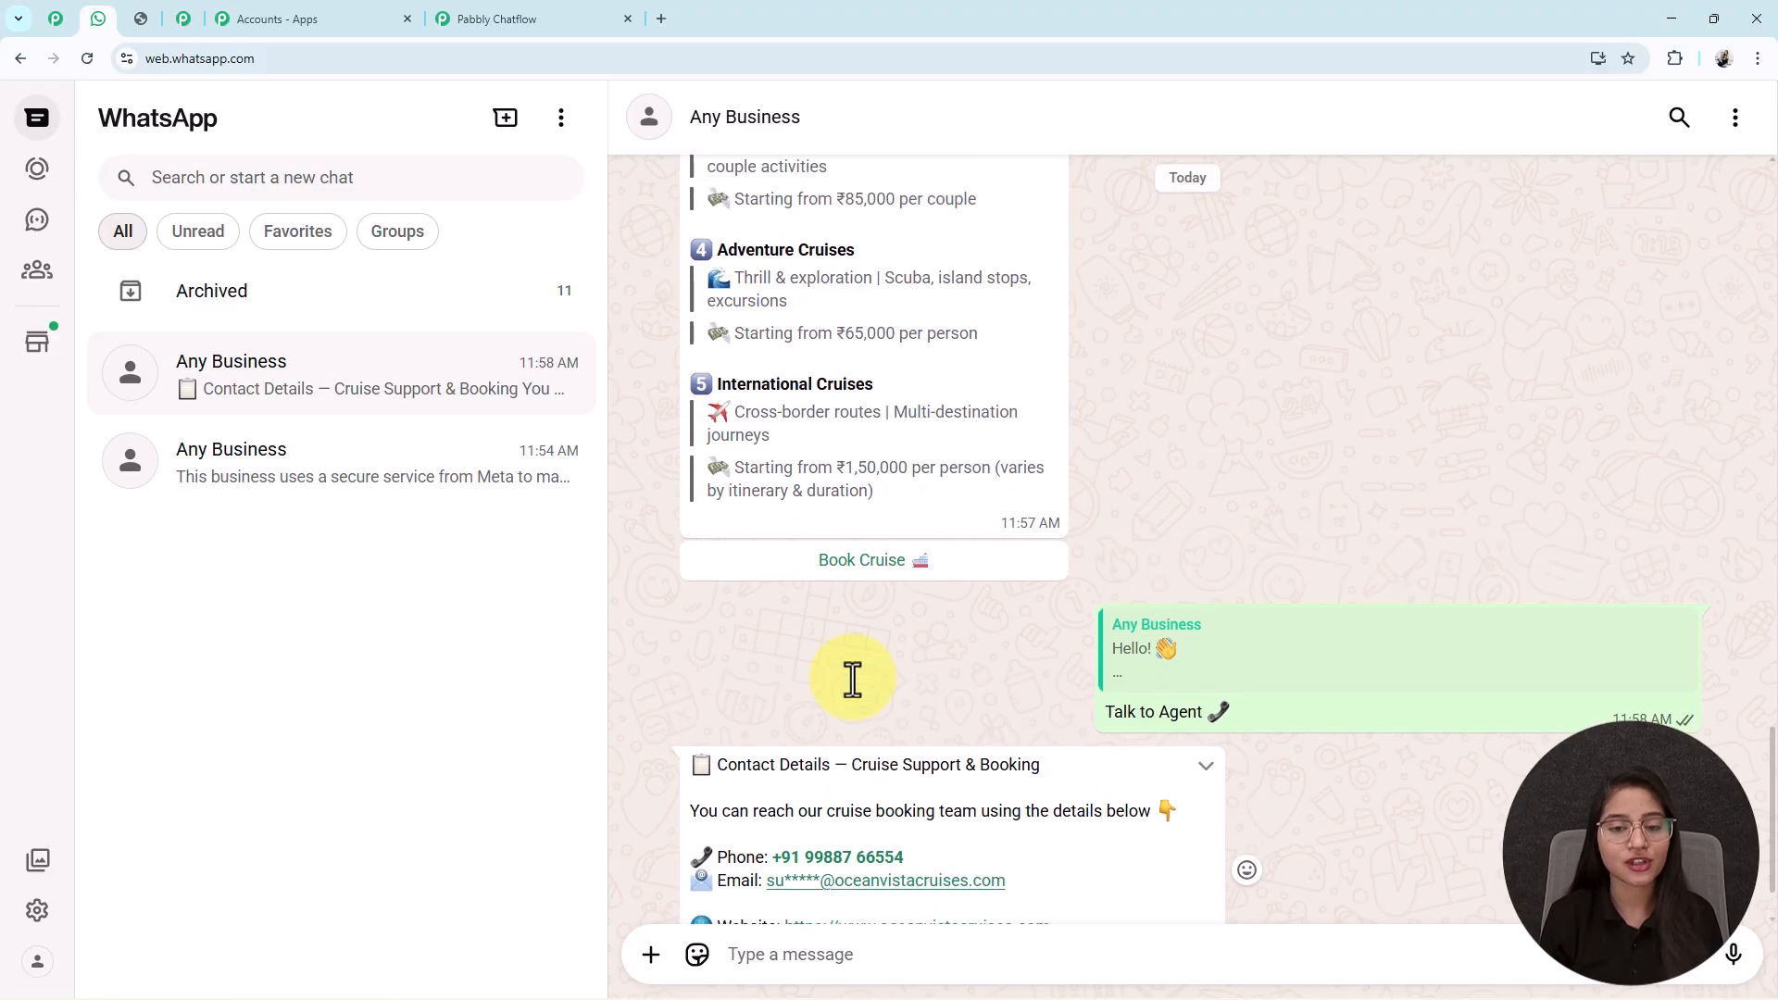
scroll(853, 680, up, 8)
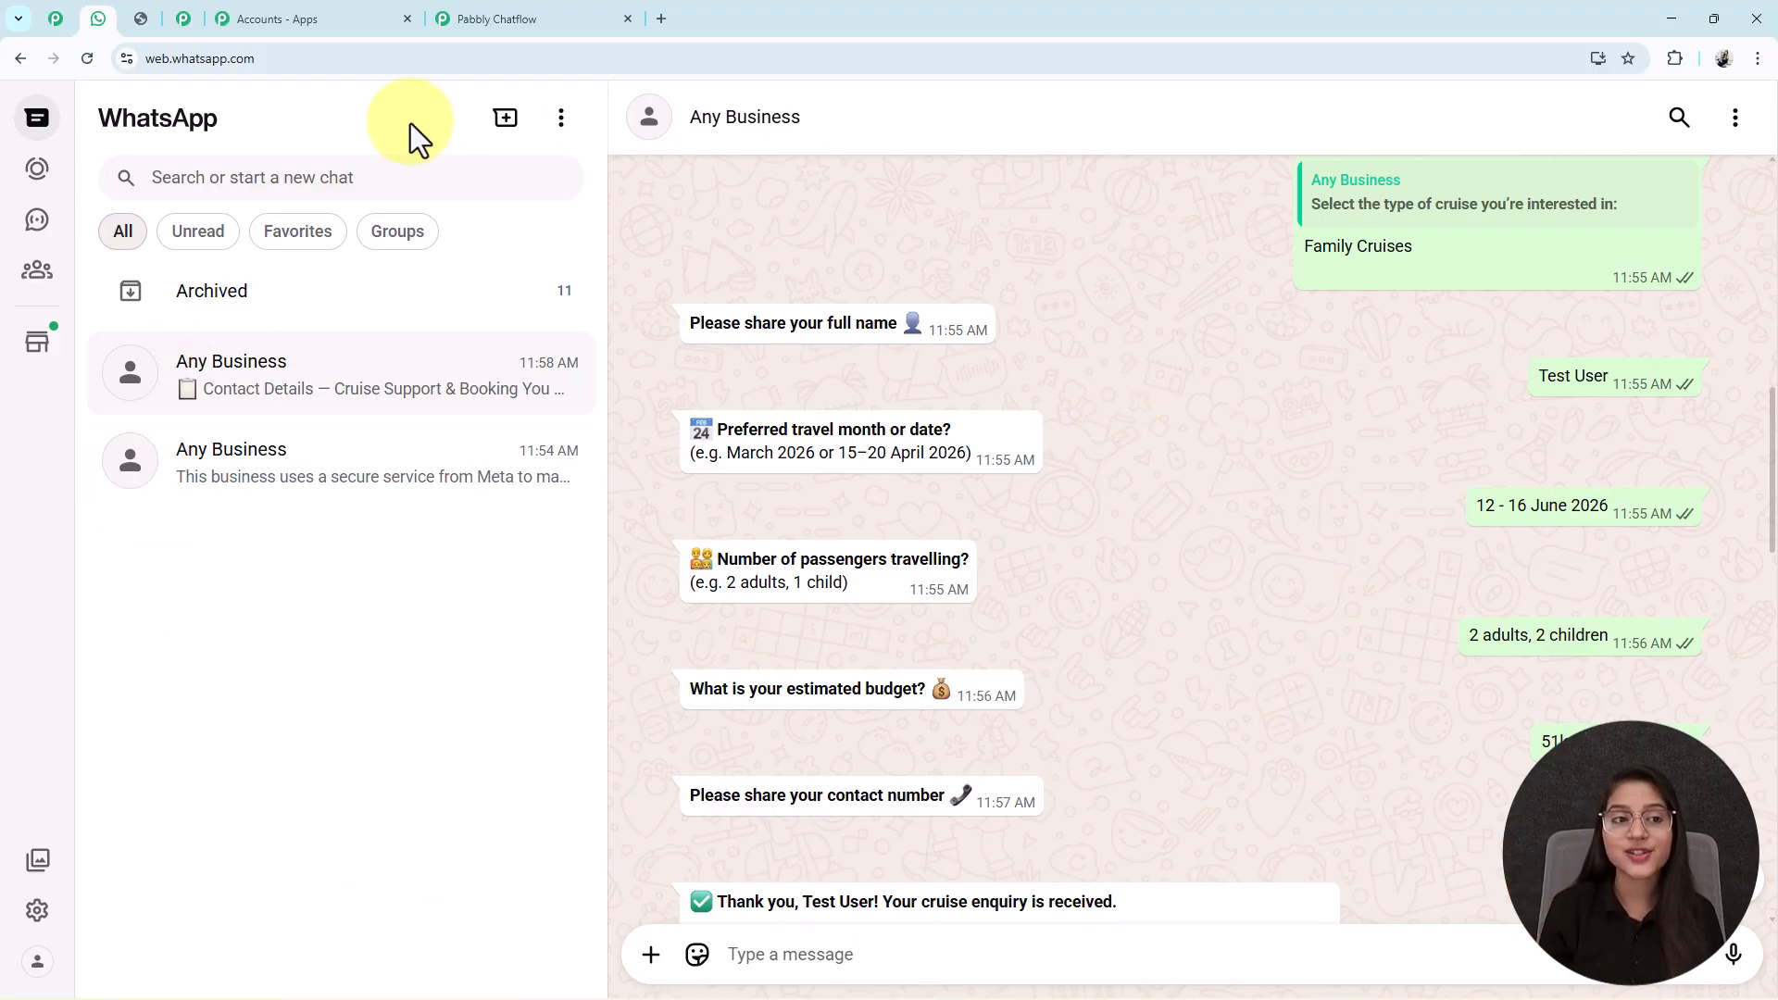
click(180, 26)
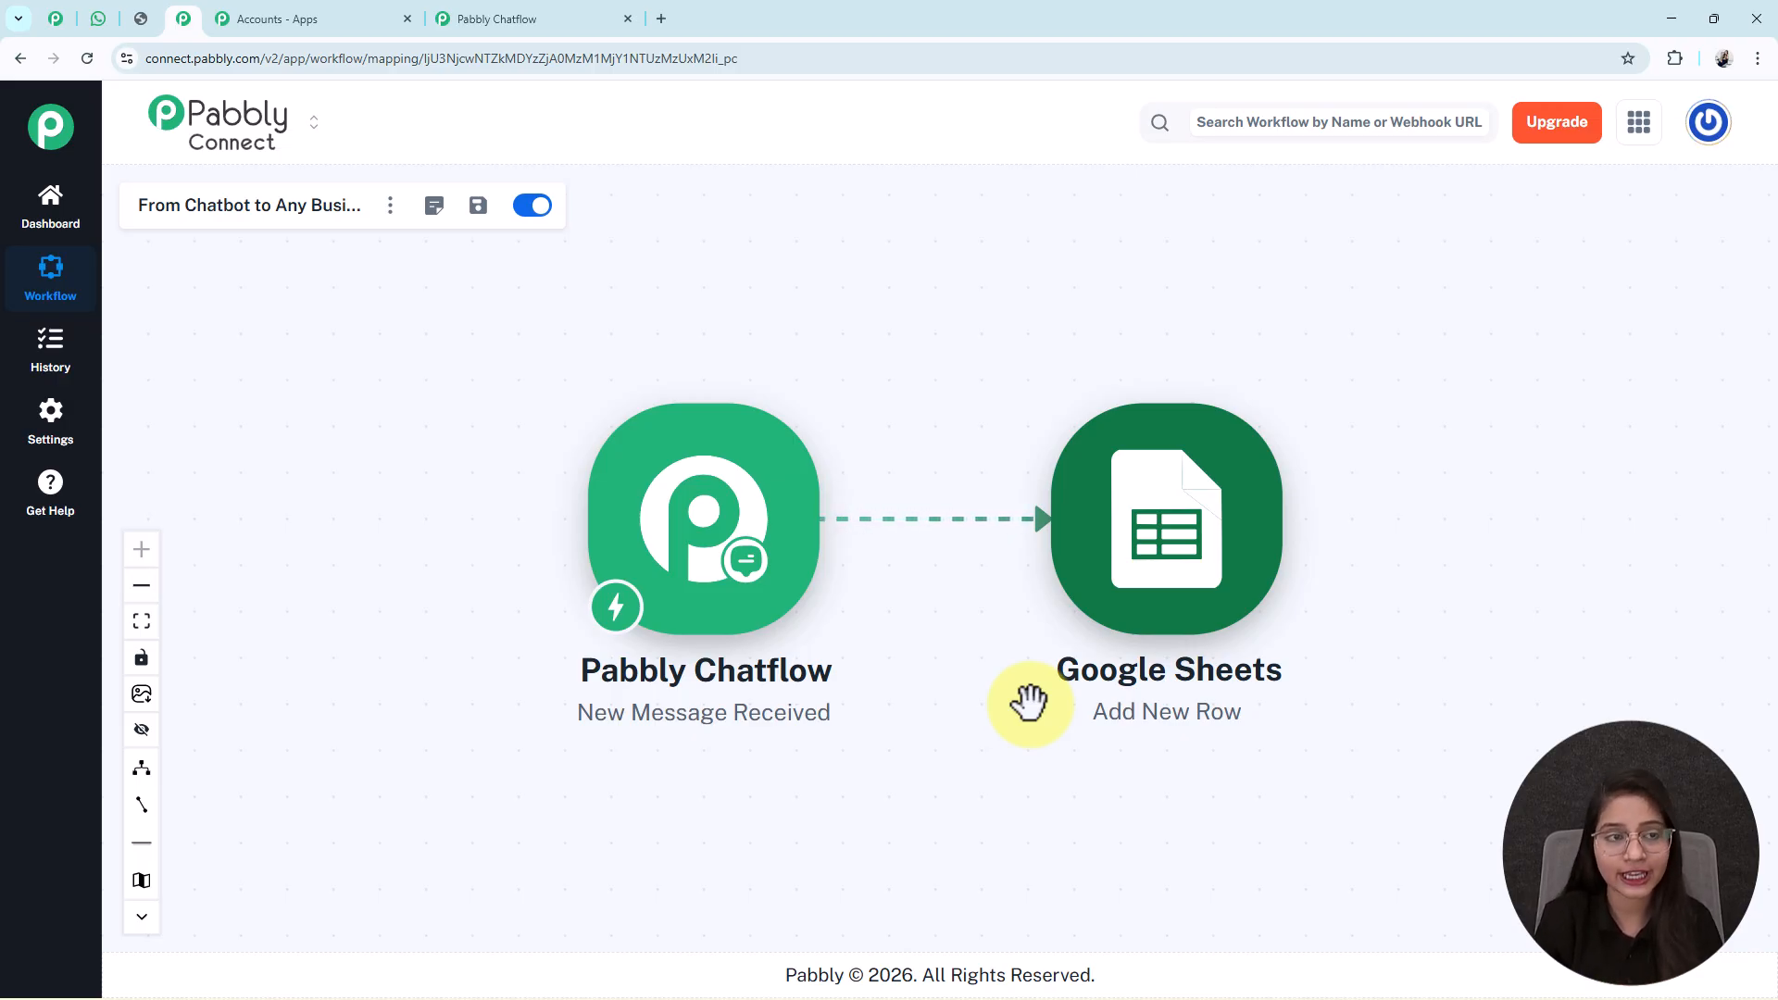
click(100, 19)
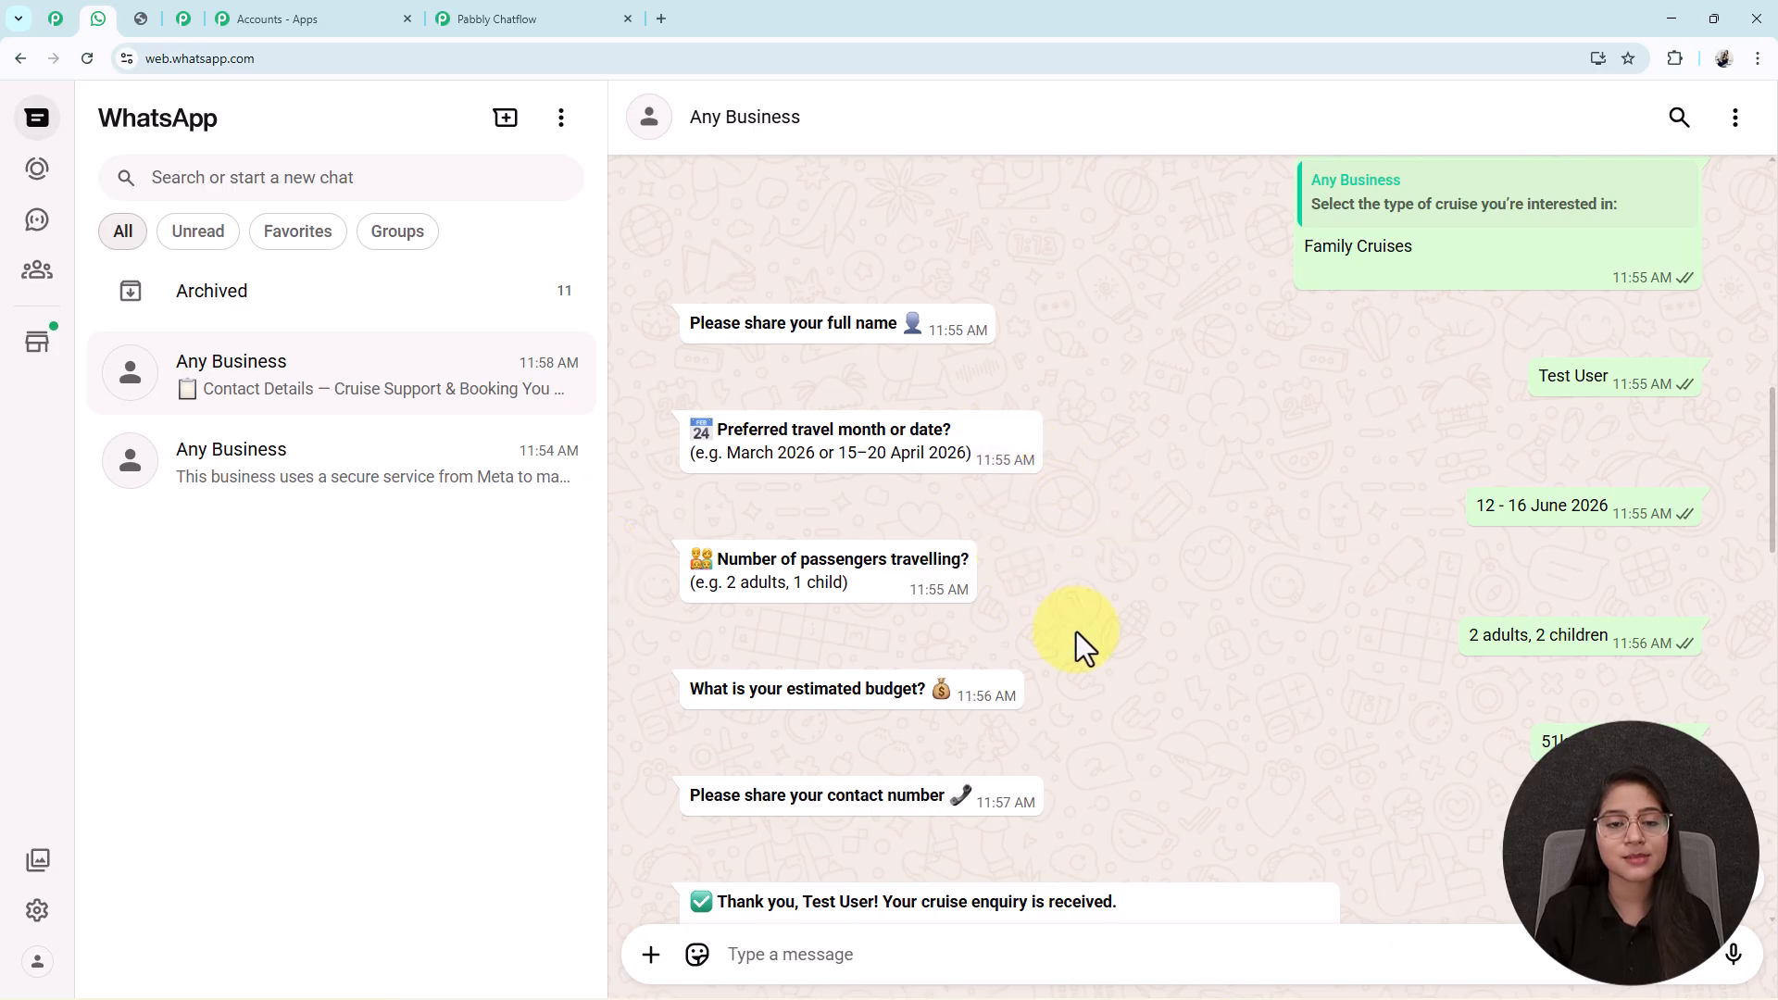
Review the whole test conversation, then return to the Cruise Booking flow in Pabbly Chatflow.
scroll(1076, 632, down, 5)
scroll(1076, 631, down, 5)
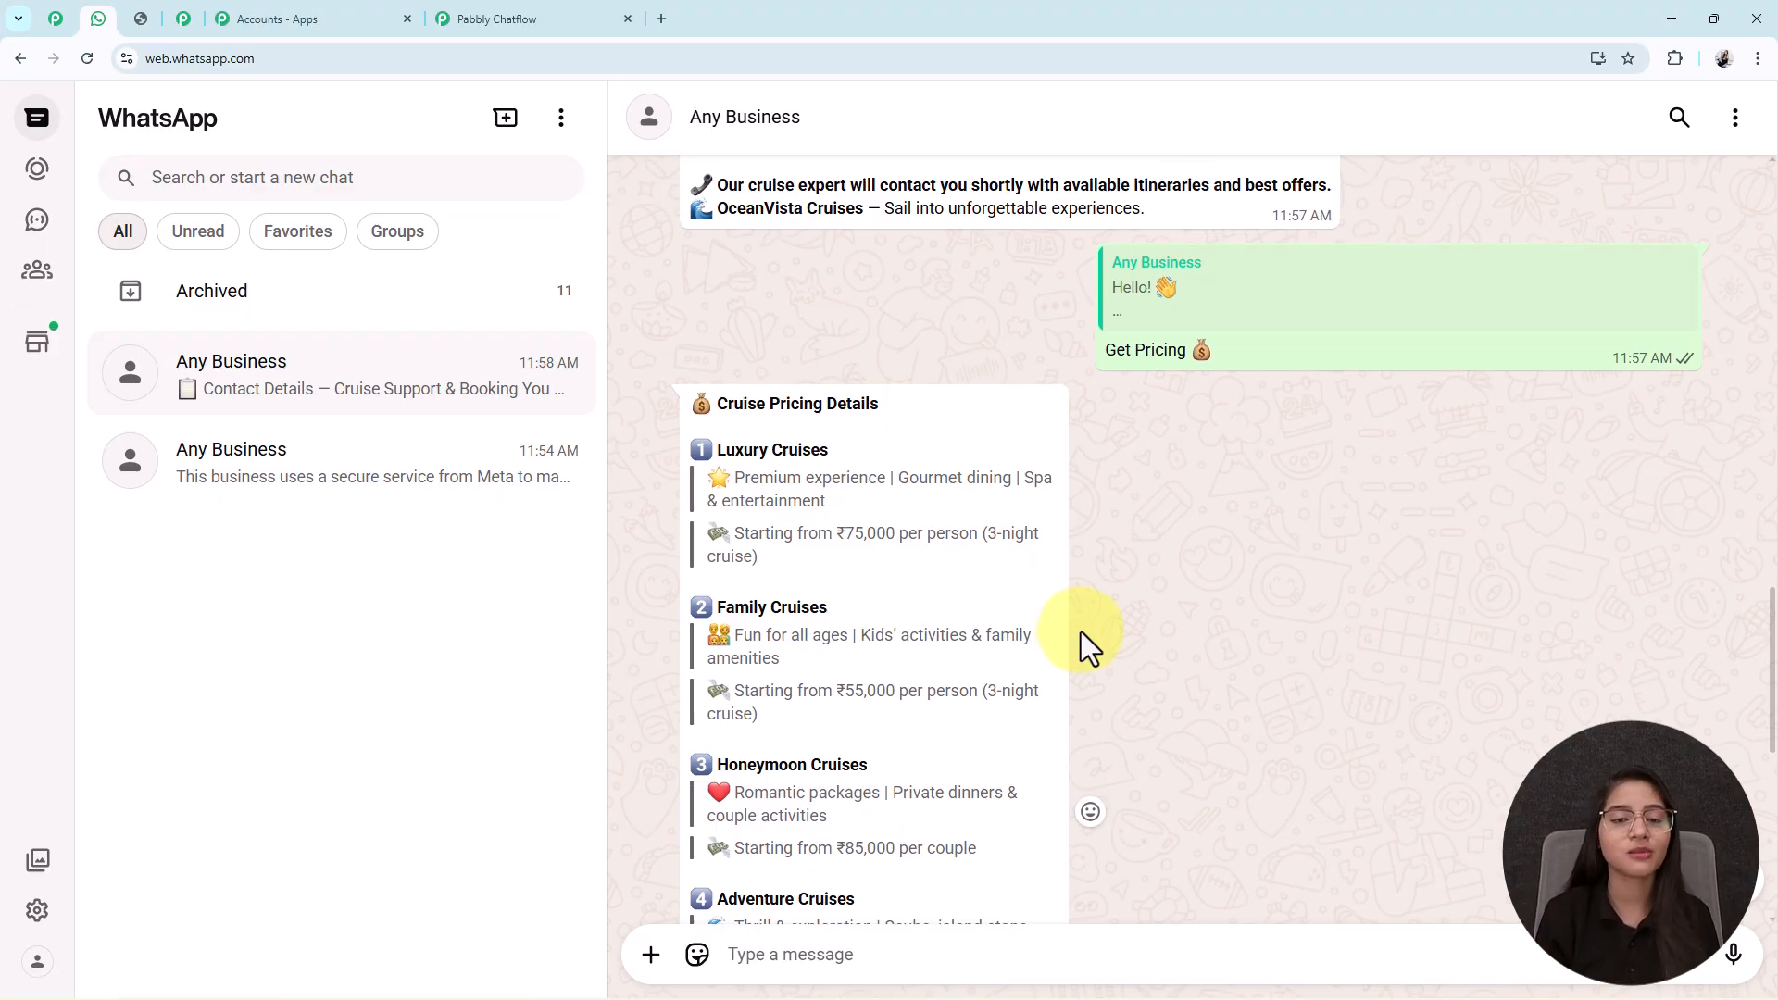
scroll(1081, 632, up, 7)
scroll(1081, 631, up, 5)
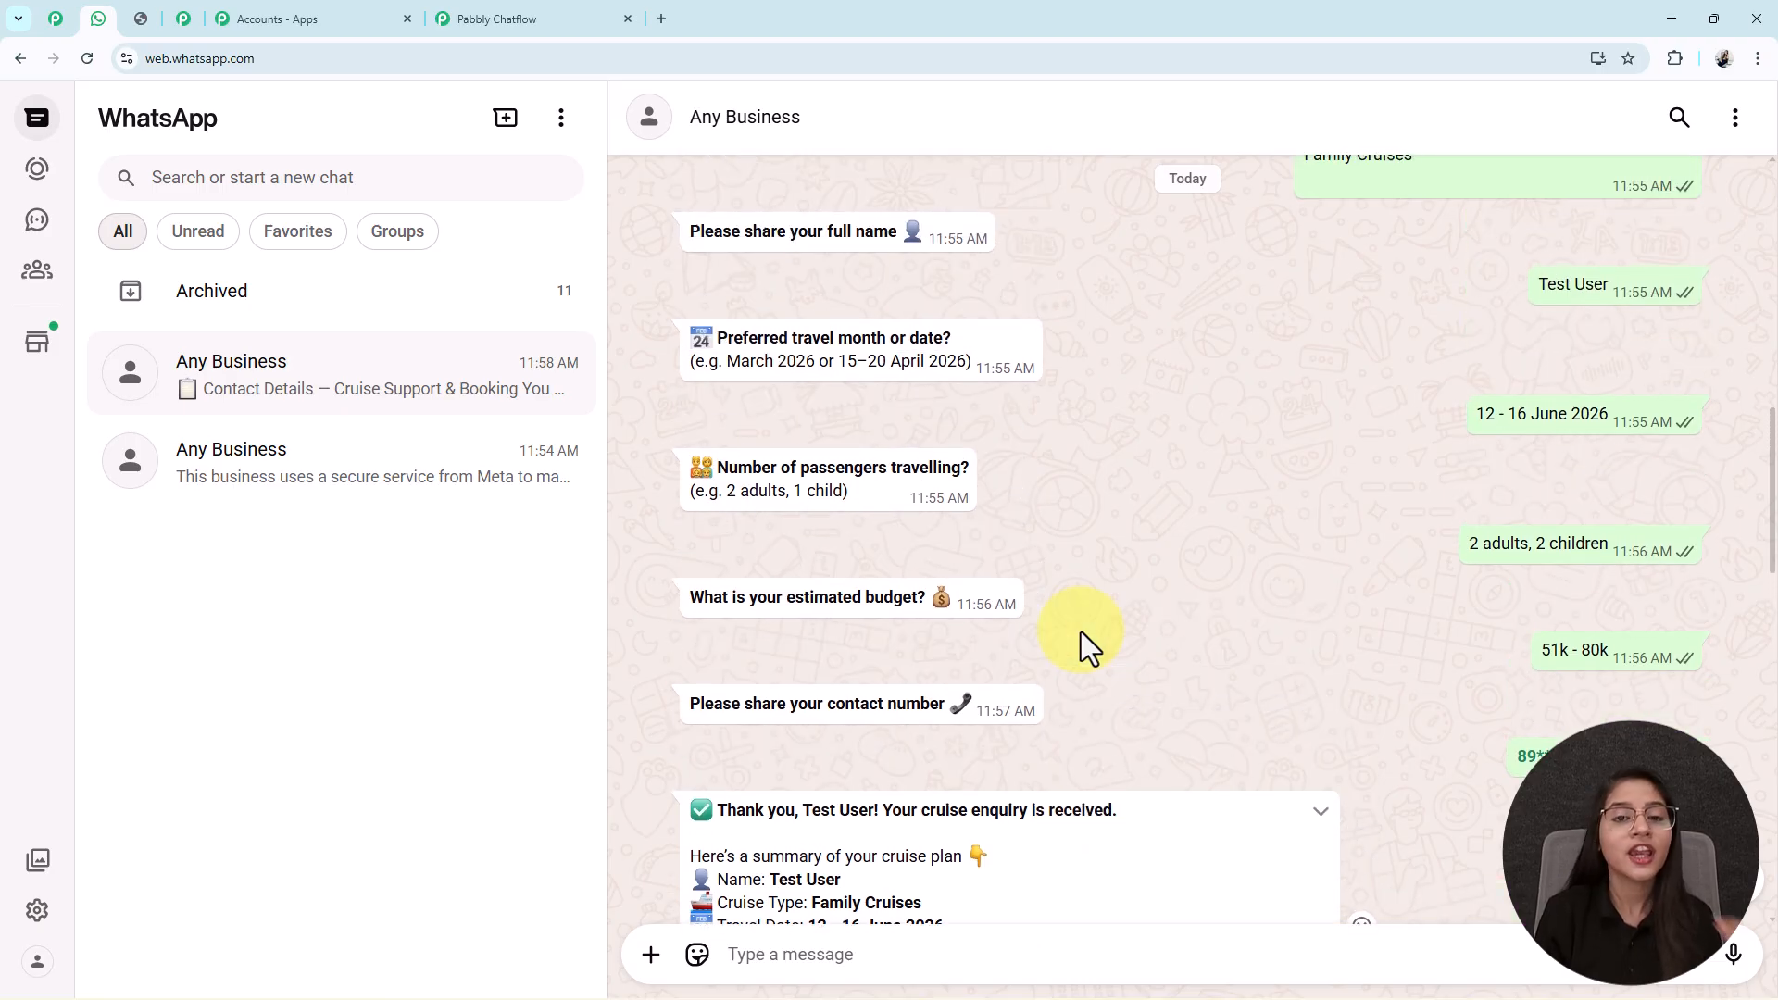
scroll(1091, 630, up, 6)
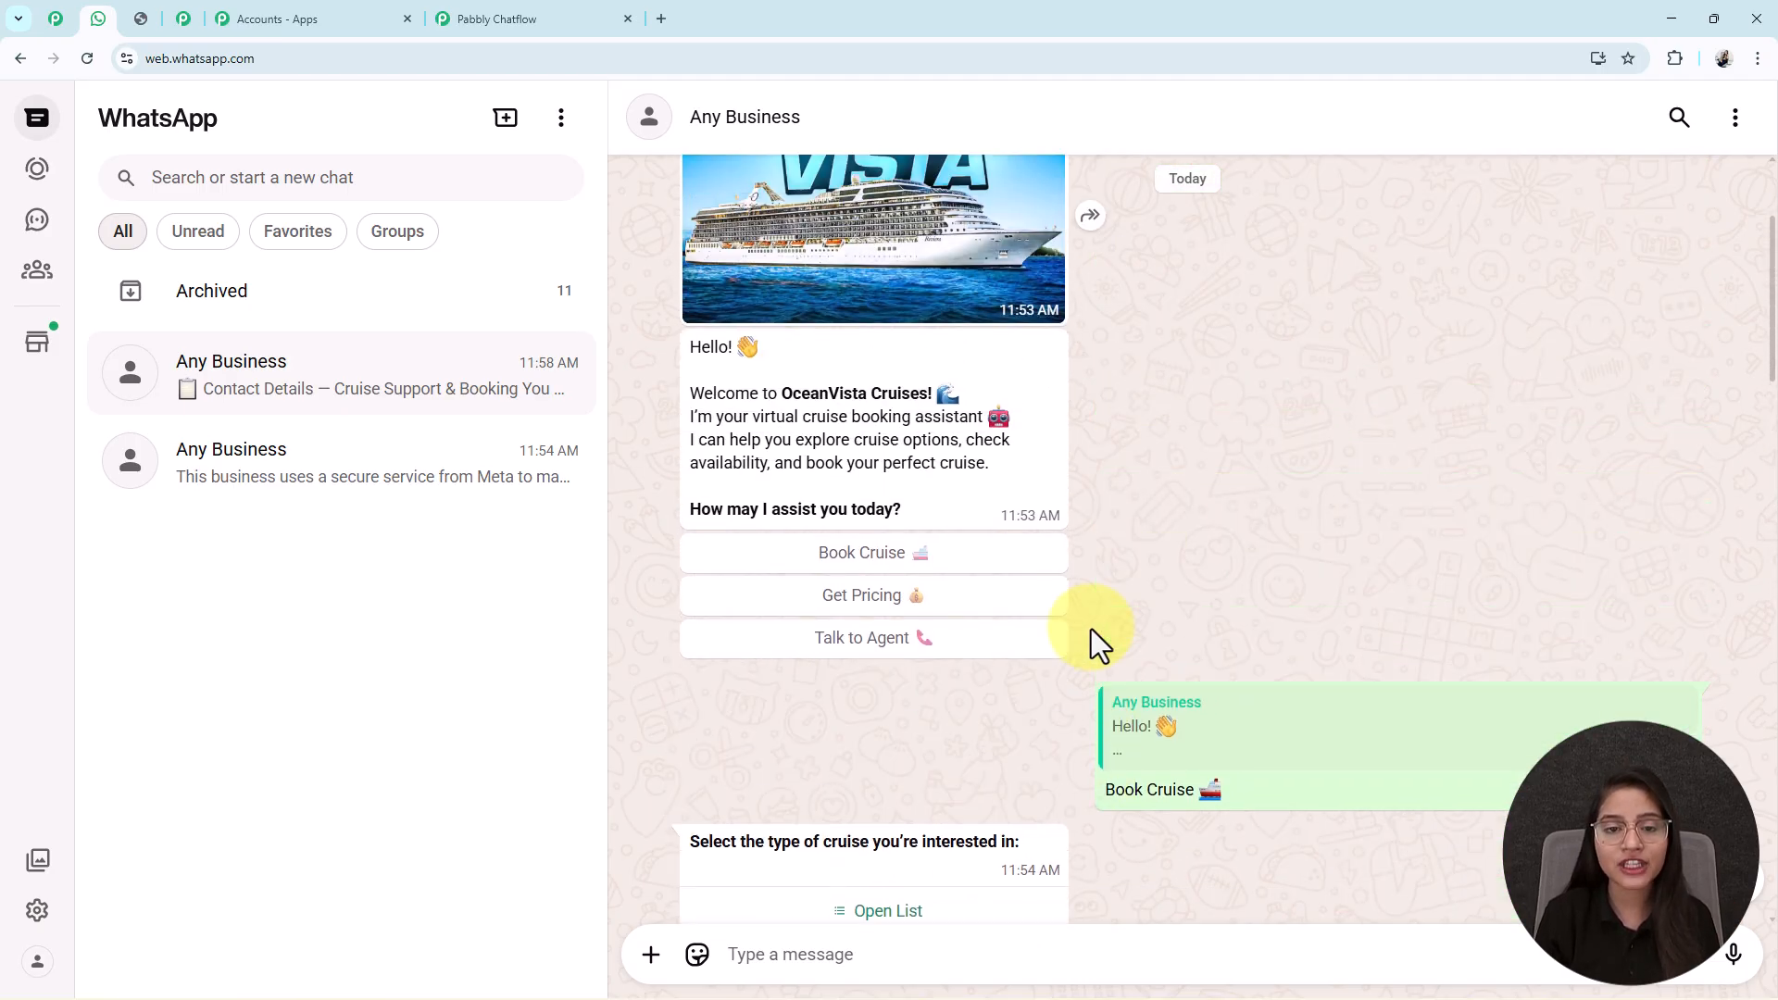
scroll(1092, 635, down, 1)
click(496, 19)
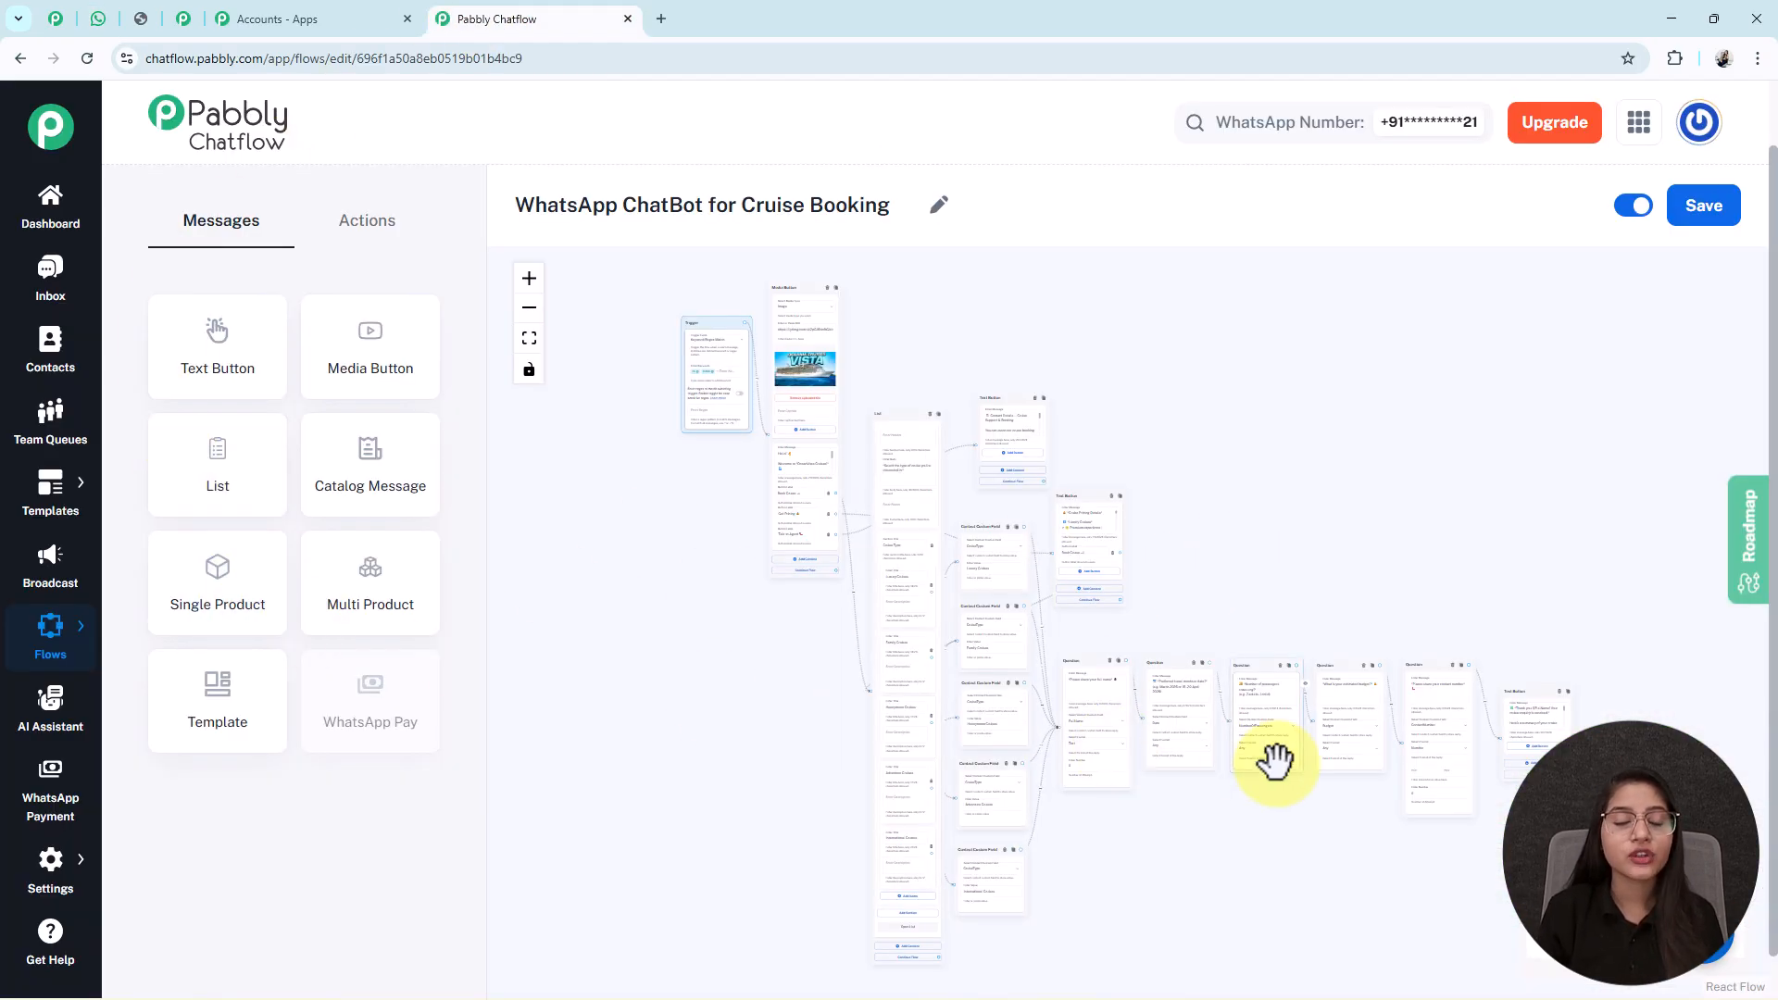